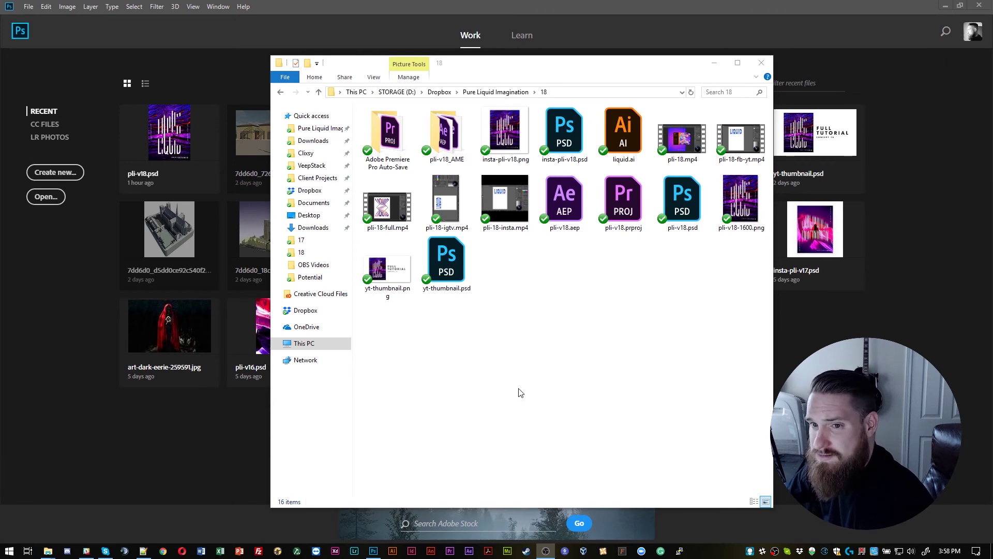
left_click_drag(384, 346, 756, 145)
left_click_drag(733, 362, 374, 138)
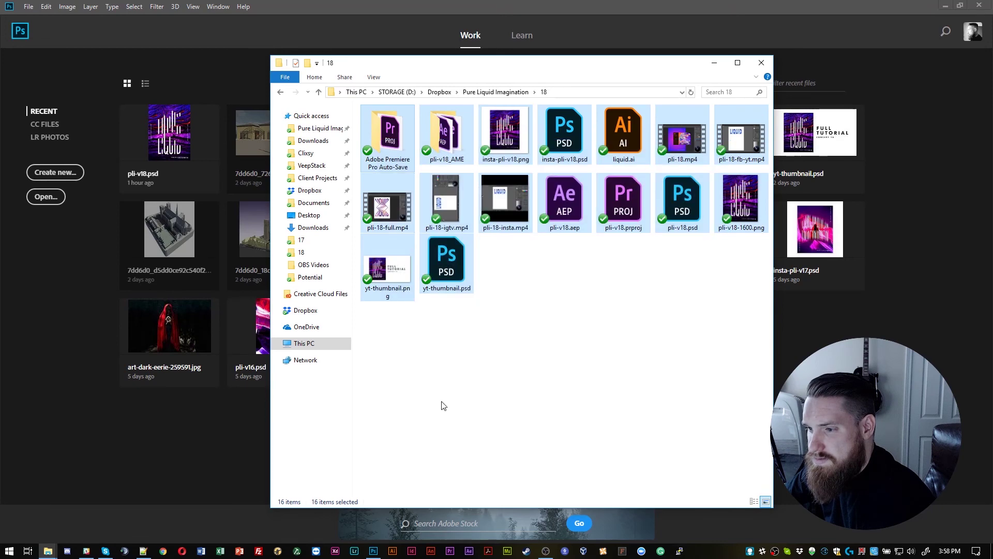
left_click_drag(506, 335, 714, 248)
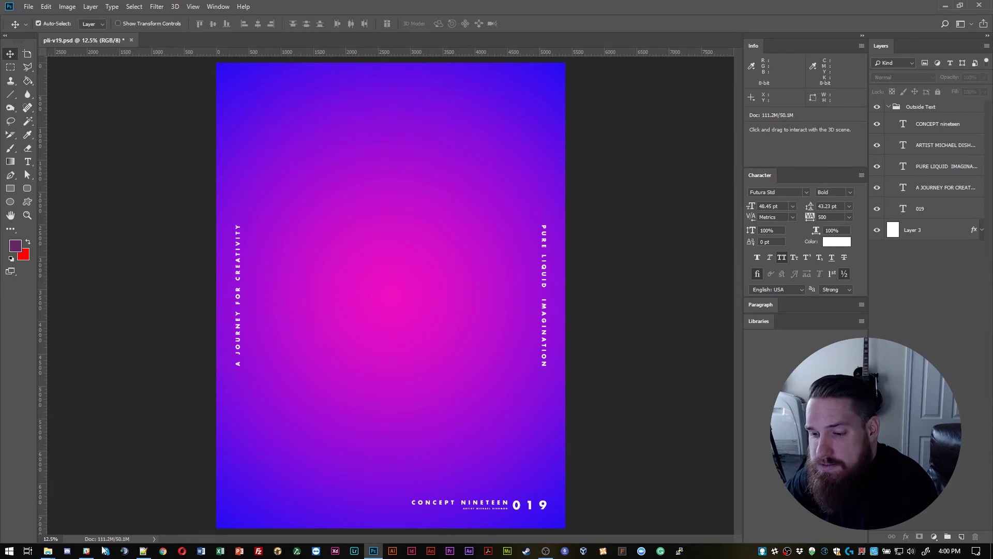
Place the moutain image from its folder into the poster document and enlarge it to about 50% around its centre
mouse_move(47, 551)
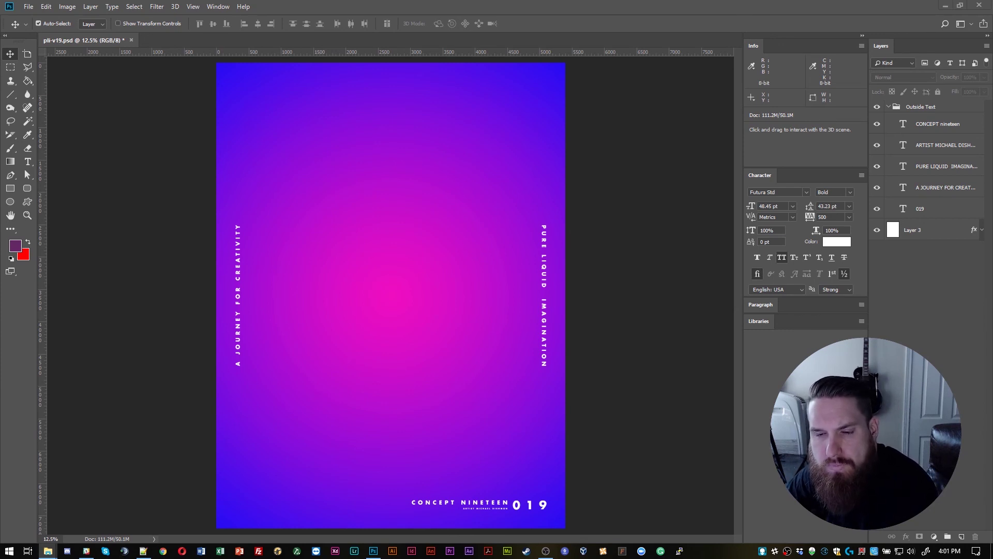
left_click_drag(264, 350, 420, 318)
left_click_drag(582, 416, 449, 206)
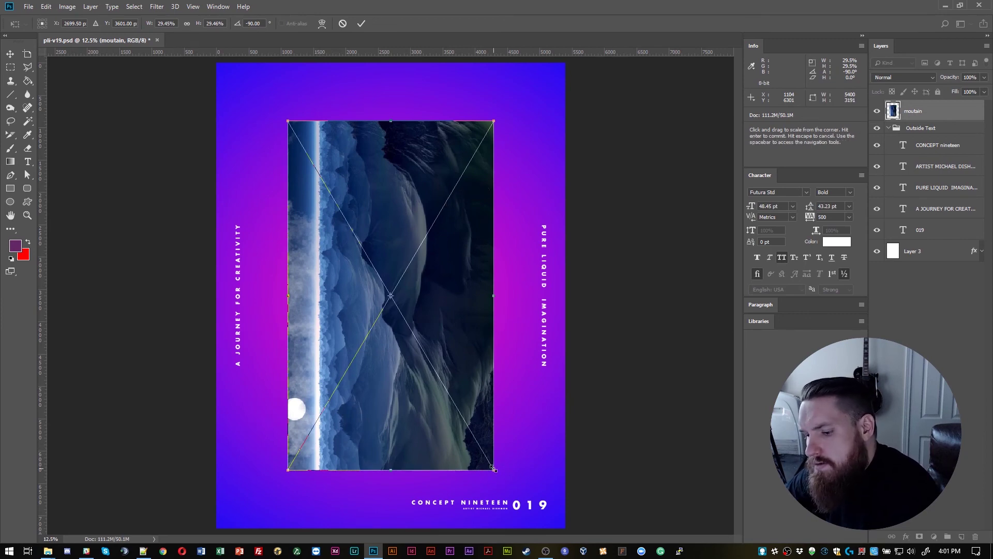
left_click_drag(496, 468, 623, 553)
scroll(569, 370, "down", 1)
scroll(569, 371, "down", 2)
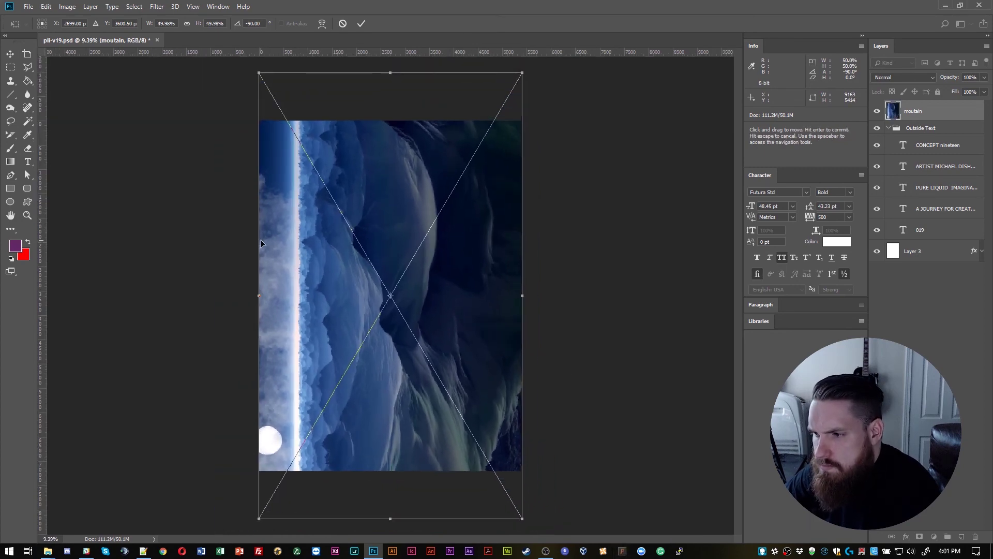
Rotate the mountain image upright to 0° and align its lower-right corner with the canvas's lower-right corner
left_click_drag(538, 99, 576, 372)
left_click_drag(451, 277, 360, 253)
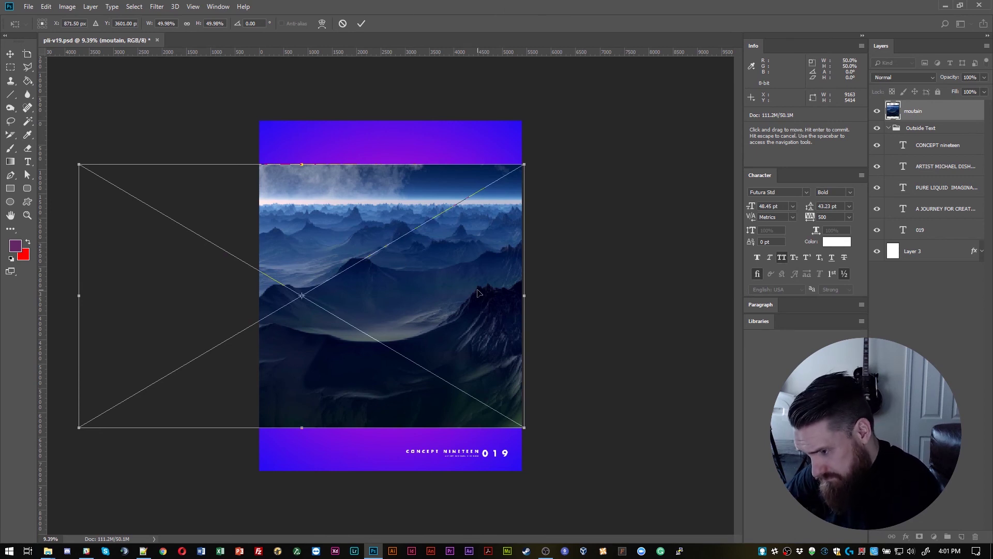
left_click_drag(476, 293, 472, 337)
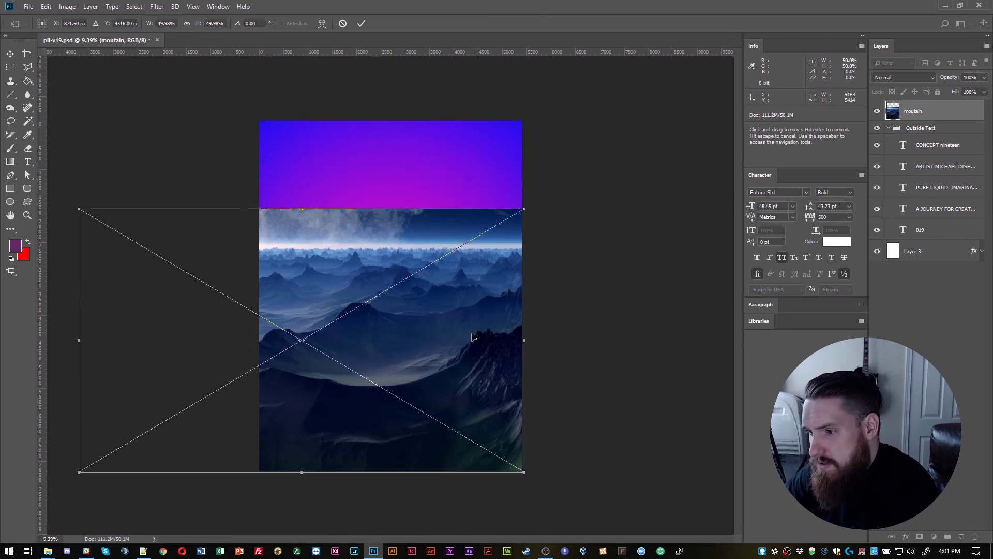
key("Return")
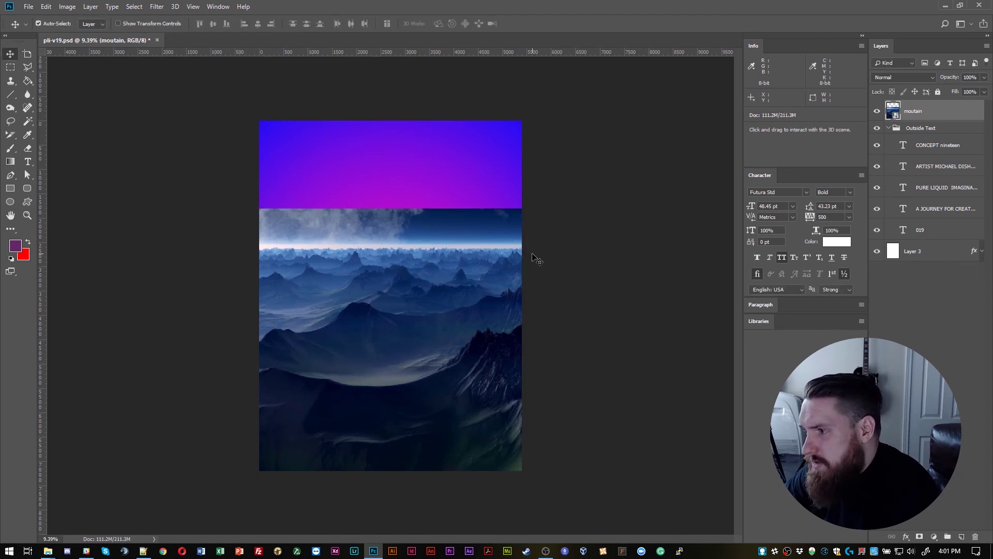
Scale the mountain image to about 79% so it covers the canvas and shift it left to frame the jagged peak
key("ctrl+t")
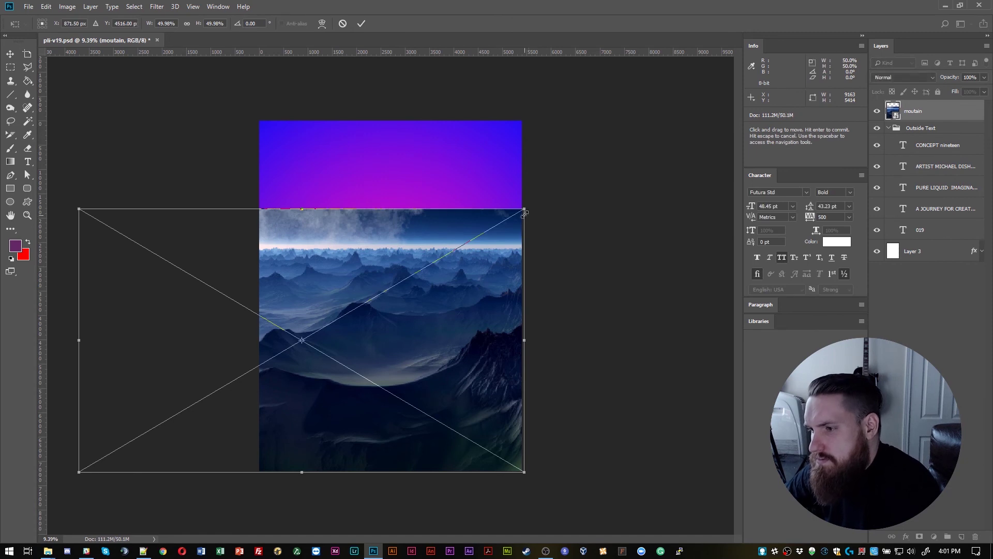
left_click_drag(524, 209, 819, 118)
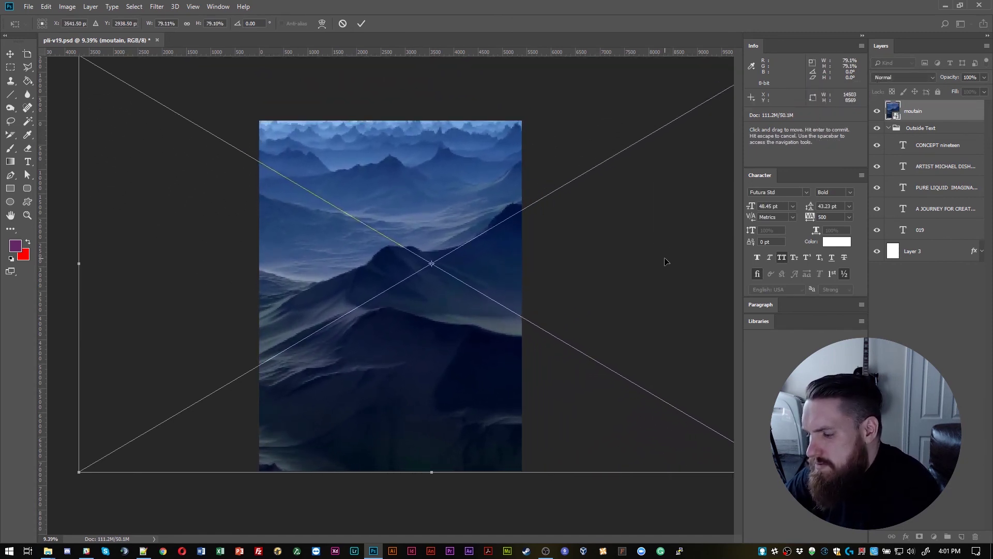
key("Return")
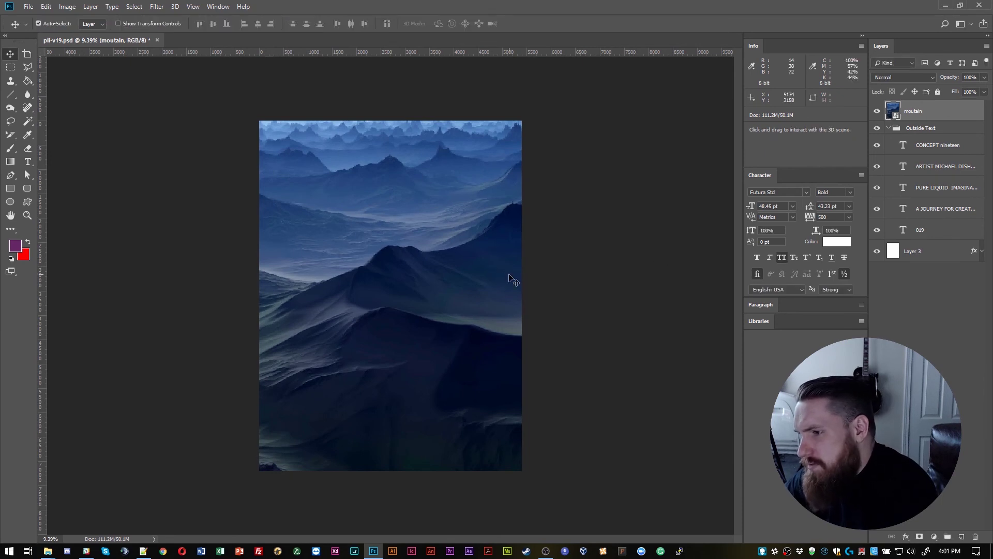
left_click_drag(493, 284, 236, 319)
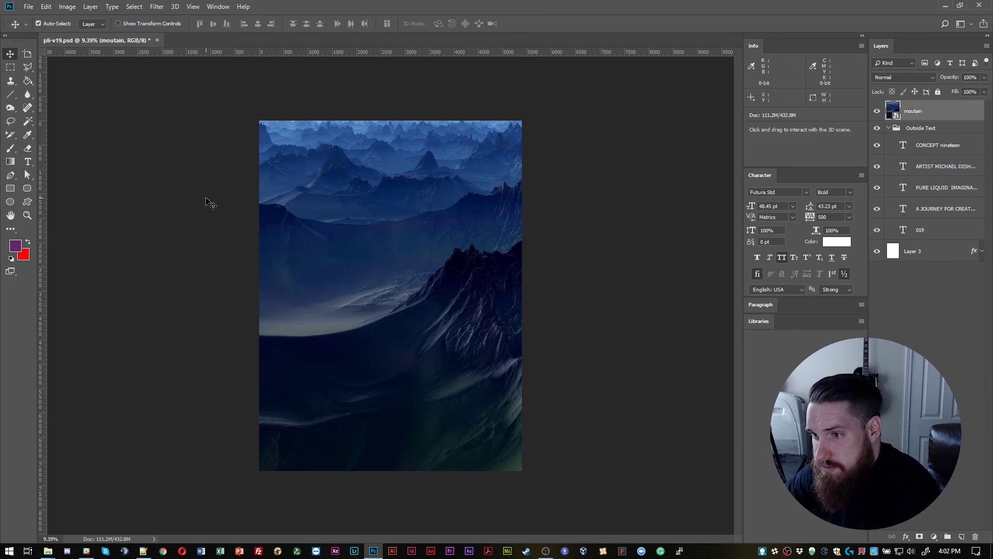
Save the poster document and rasterize the moutain layer
left_click(206, 198)
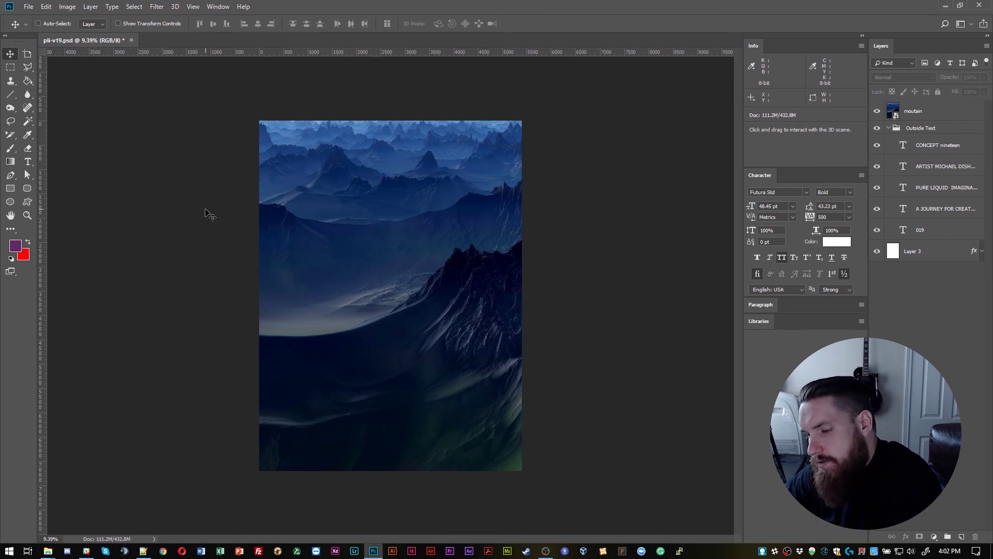
key("ctrl+s")
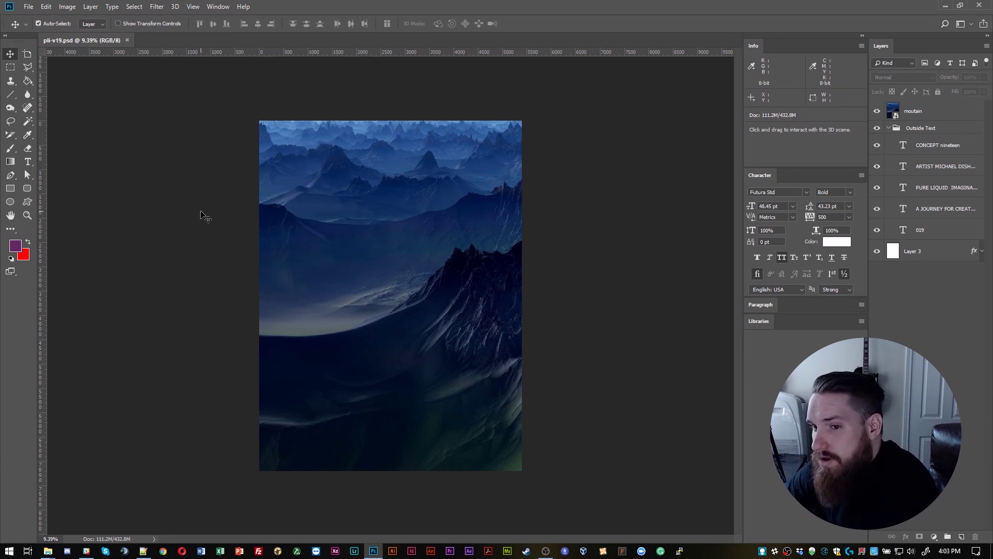
left_click(343, 229)
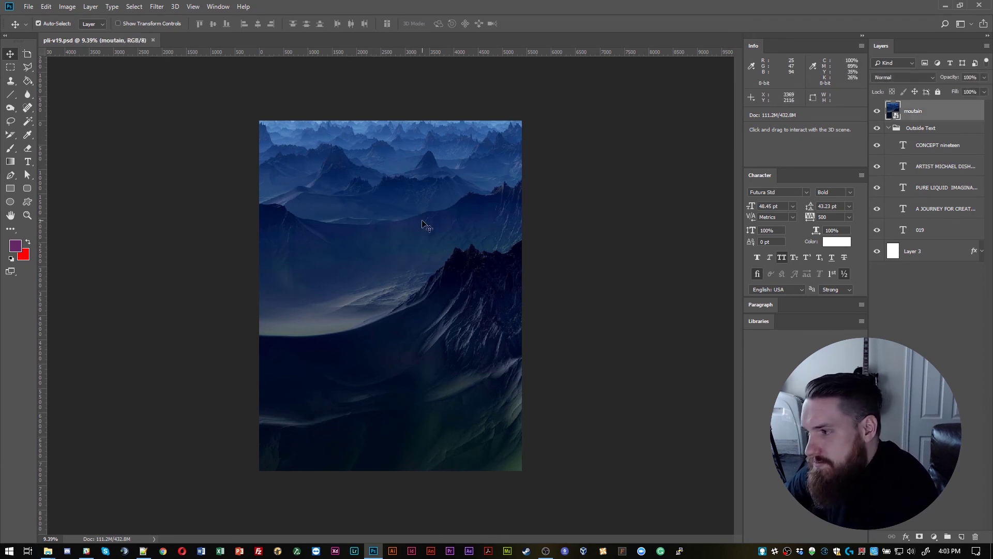
right_click(949, 109)
left_click(903, 277)
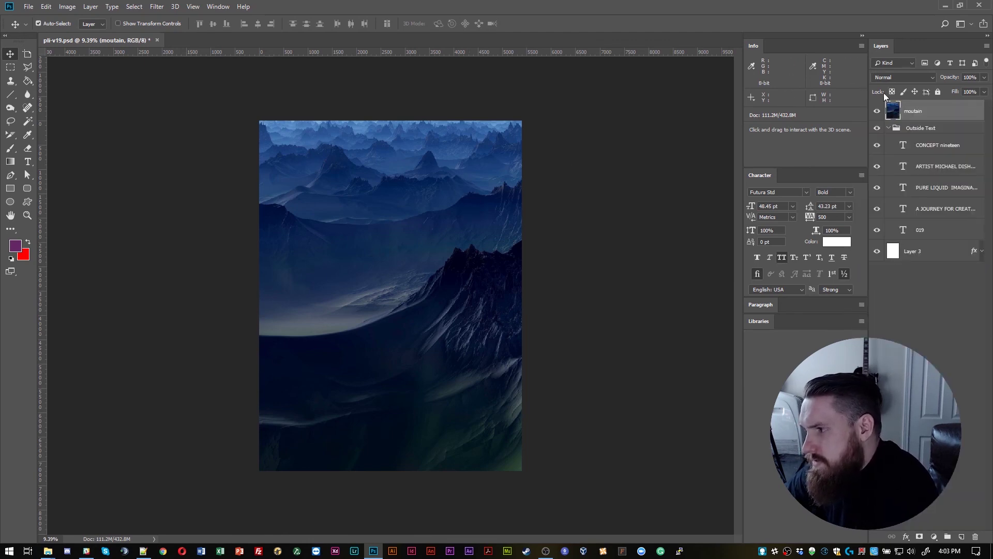
Try blend modes on the moutain layer, including Multiply, Lighten, Hard Light, Hard Mix and Difference, and choose Subtract
left_click(898, 75)
left_click(898, 76)
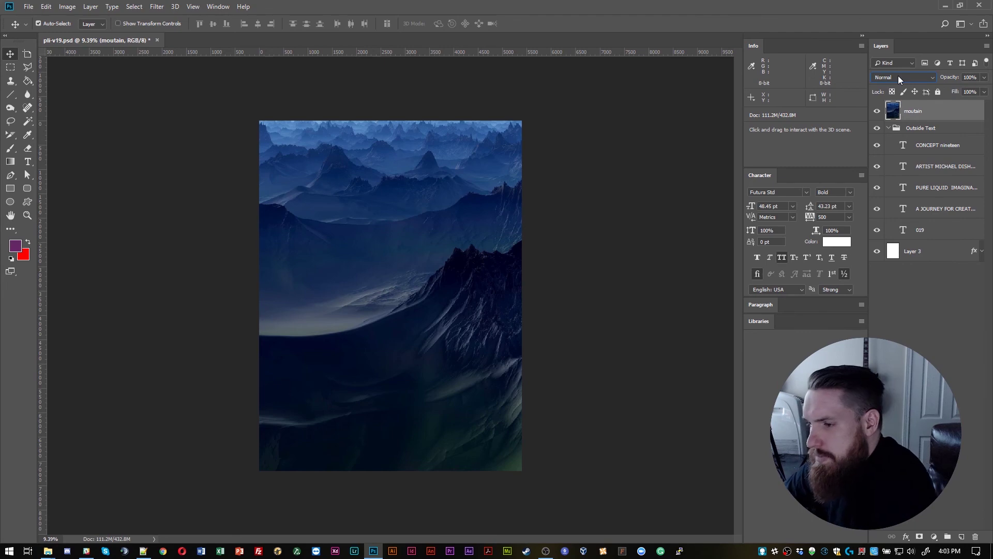
scroll(898, 77, "down", 4)
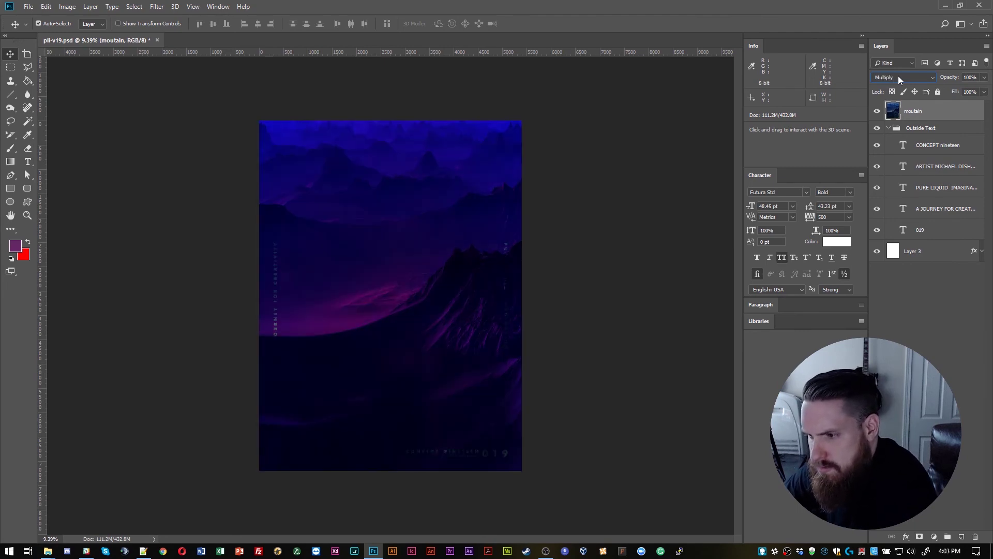
scroll(898, 77, "down", 1)
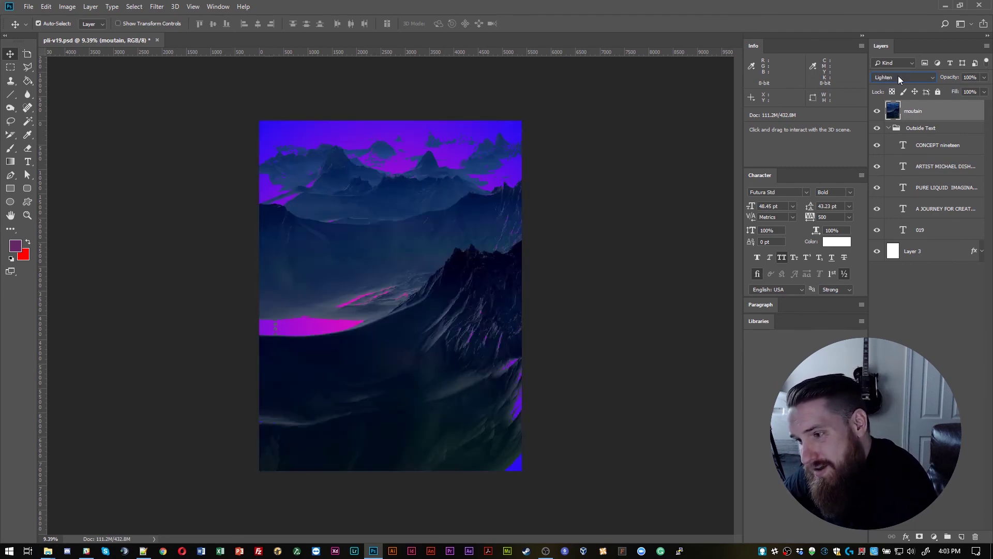
scroll(898, 77, "down", 4)
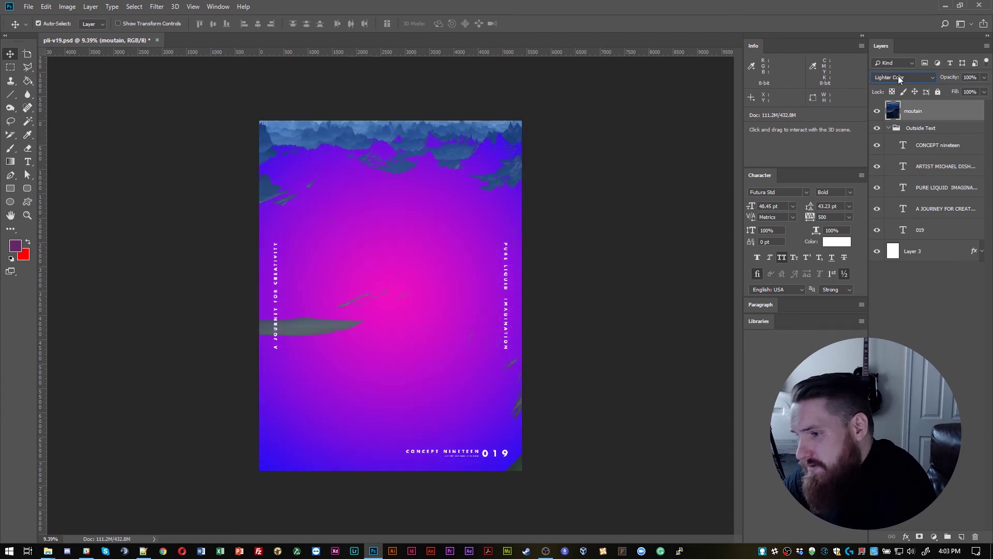
scroll(898, 77, "down", 3)
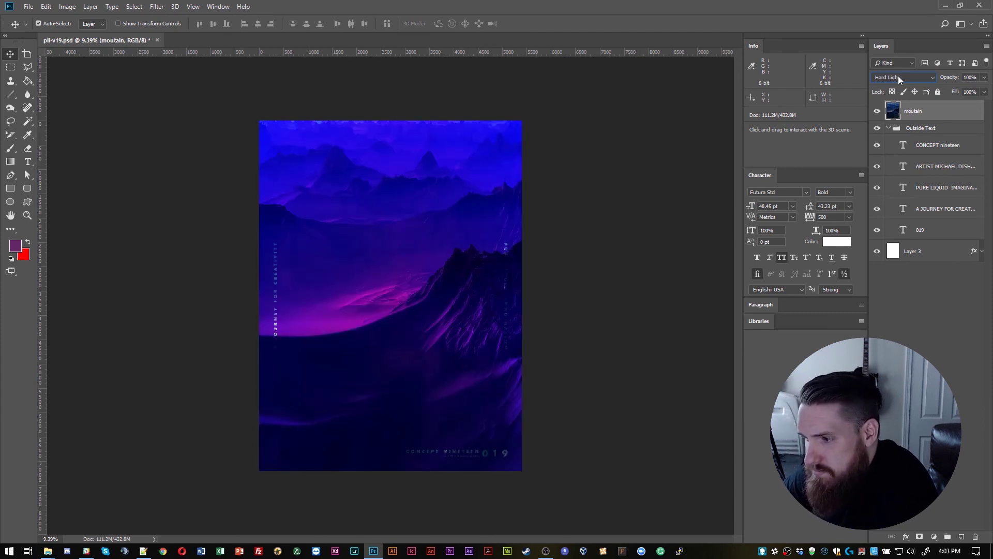
scroll(898, 77, "down", 1)
scroll(898, 77, "up", 1)
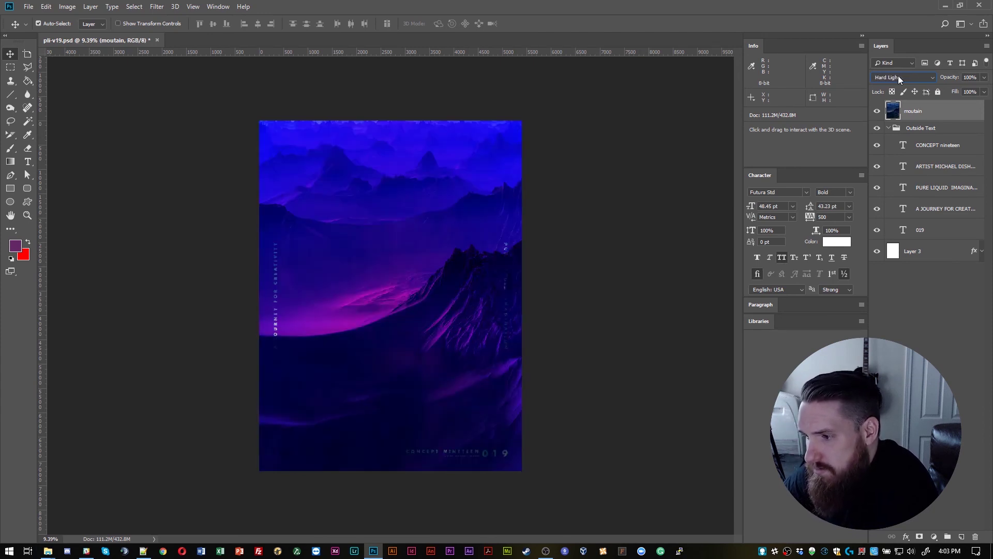
scroll(898, 77, "down", 4)
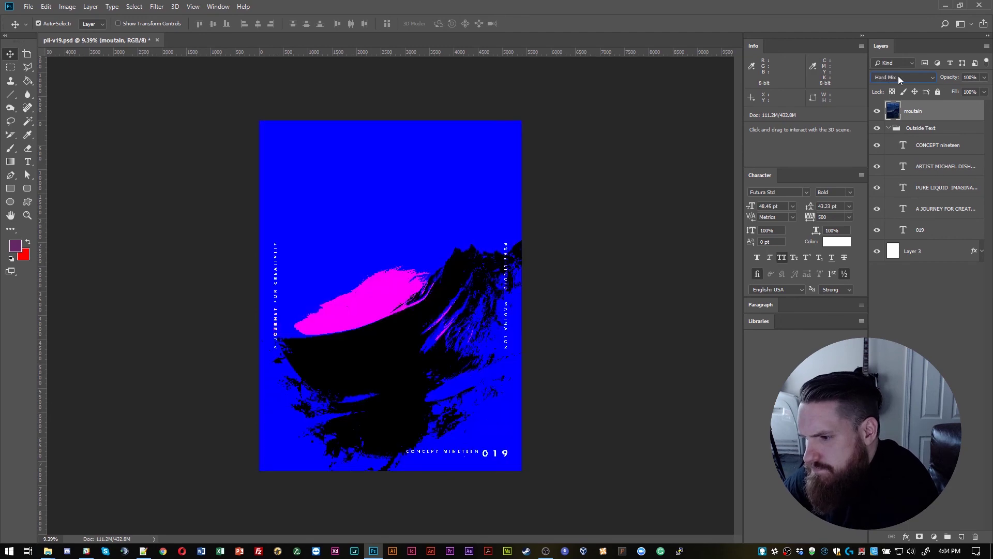
scroll(899, 77, "up", 1)
scroll(899, 77, "down", 4)
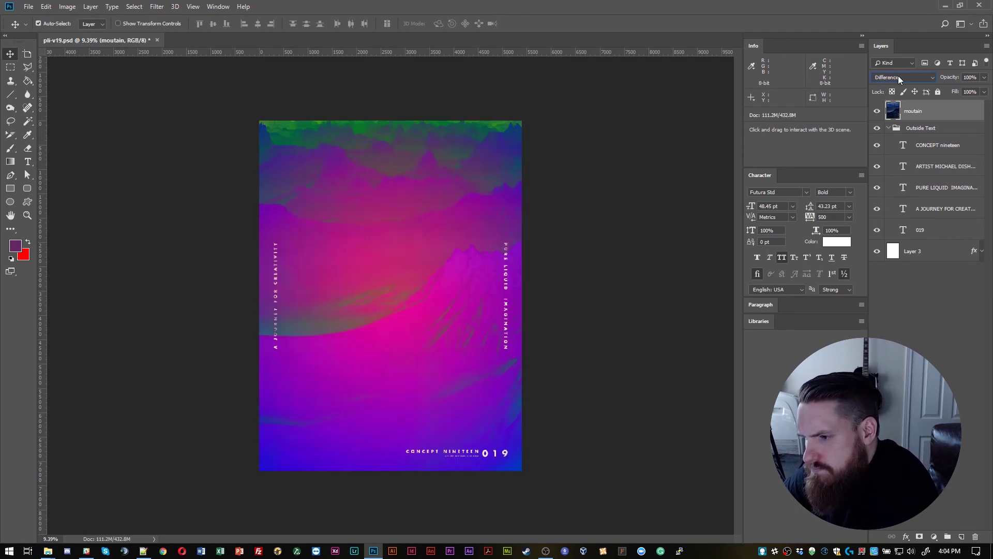
scroll(899, 77, "down", 2)
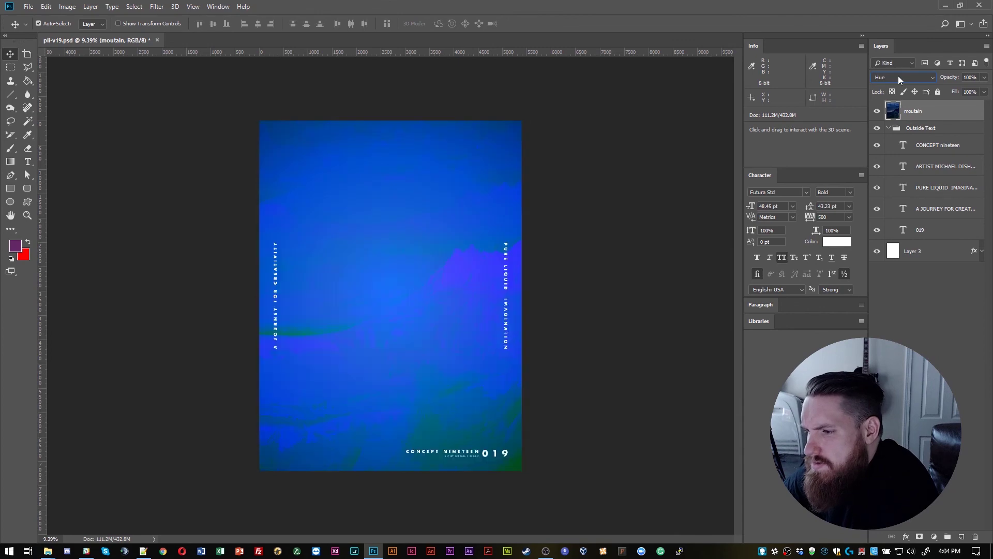
scroll(898, 77, "up", 2)
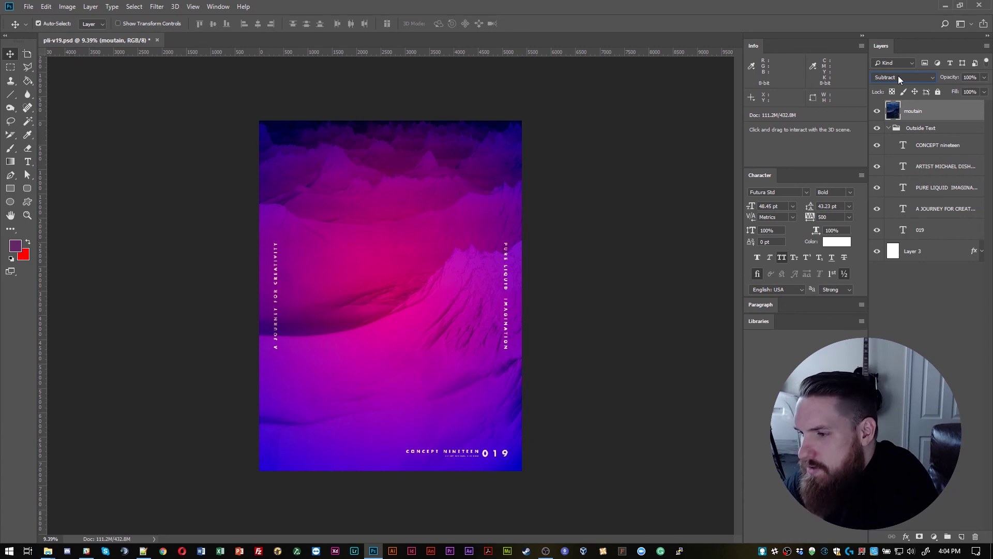
Examine the blended mountain texture and the vertical side text up close, then the whole poster
left_click(198, 260)
scroll(199, 274, "up", 4)
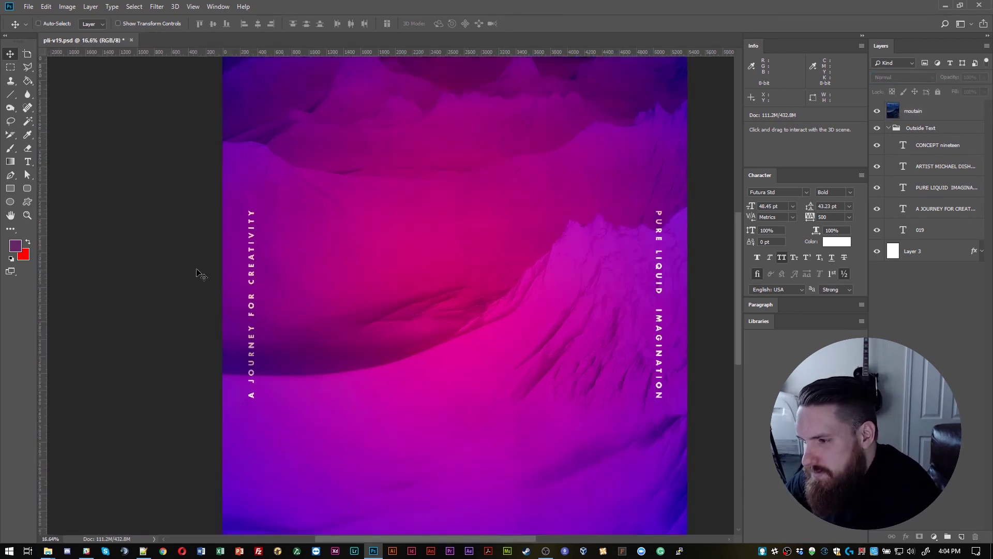
scroll(486, 310, "up", 3)
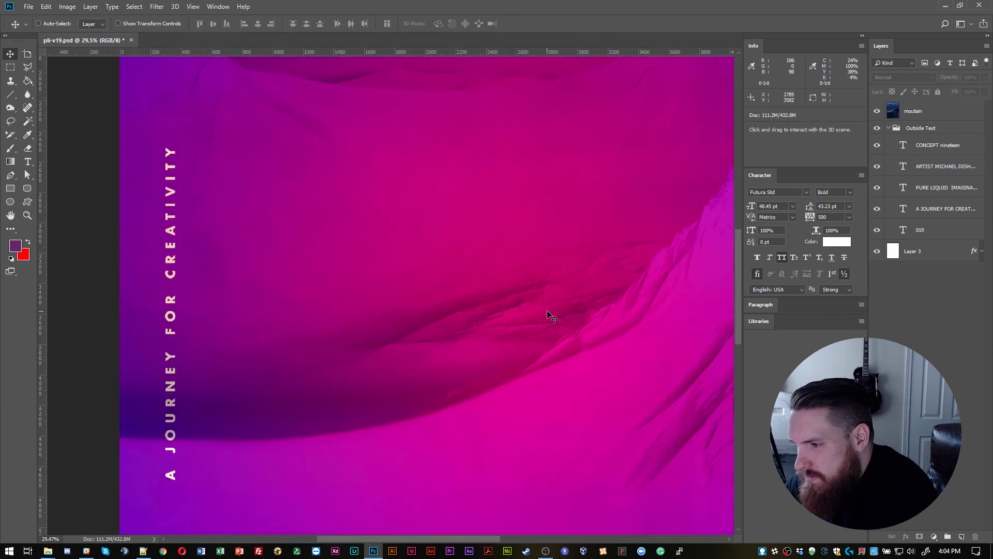
scroll(613, 310, "down", 2)
scroll(613, 310, "down", 3)
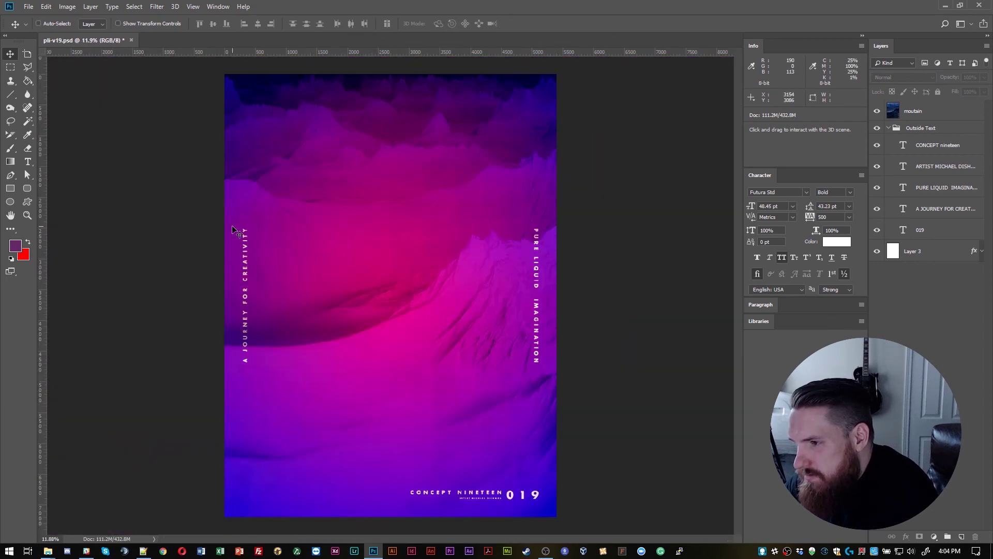
Set the moutain layer's blend mode to Luminosity and compare the poster with the layer hidden and shown
left_click(909, 113)
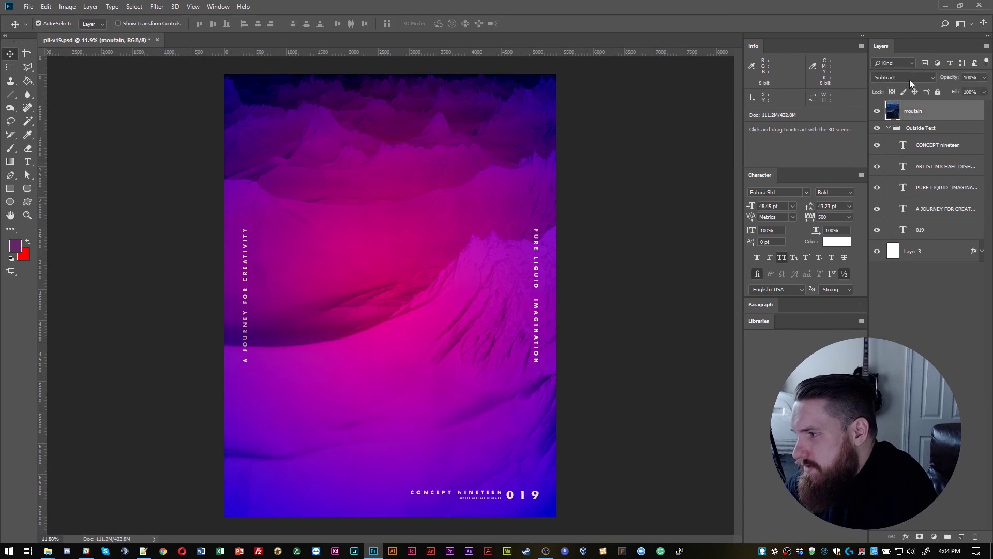
left_click(890, 77)
key("Escape")
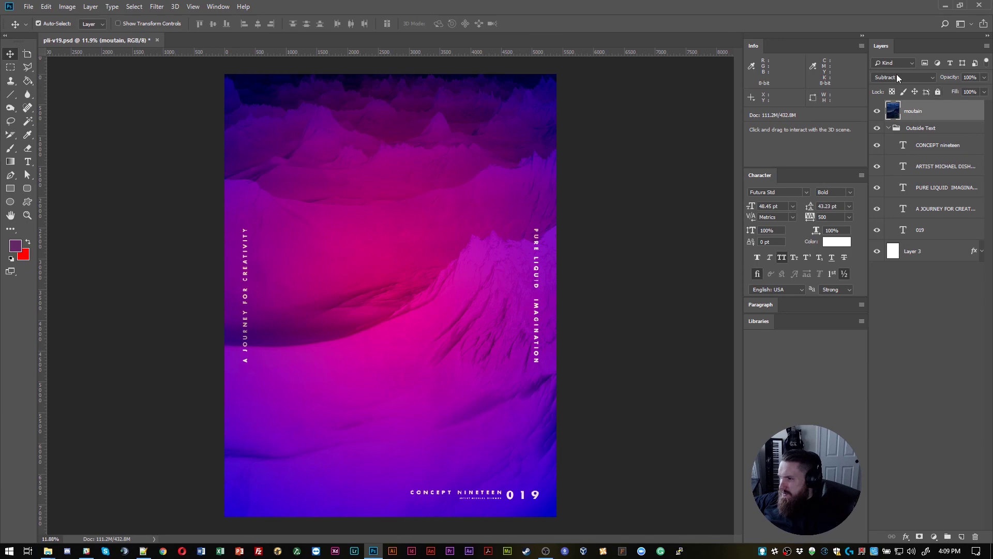
left_click(896, 77)
left_click(896, 77)
key("Down")
key("Down")
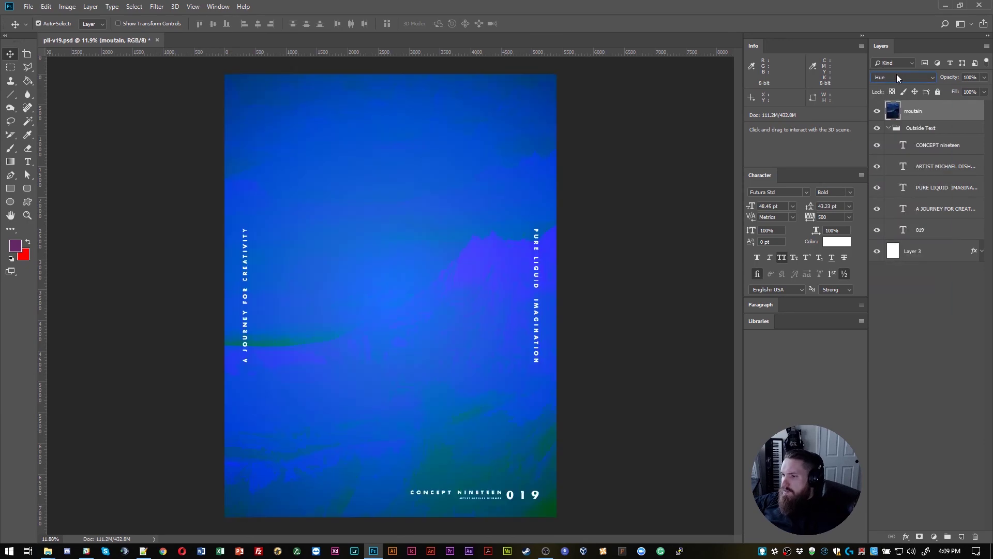
key("Down")
key("Down")
key("Down")
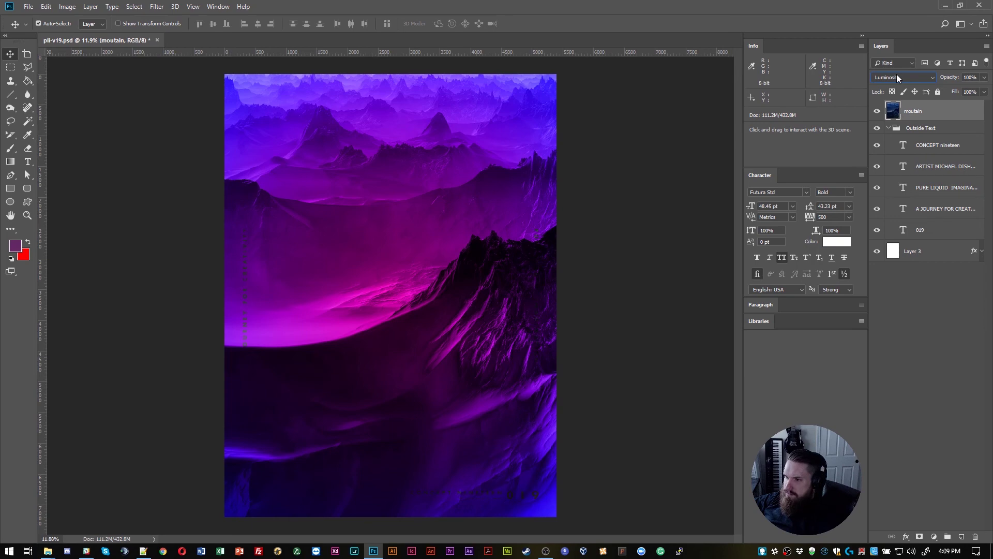
key("ctrl+comma")
key("ctrl+comma")
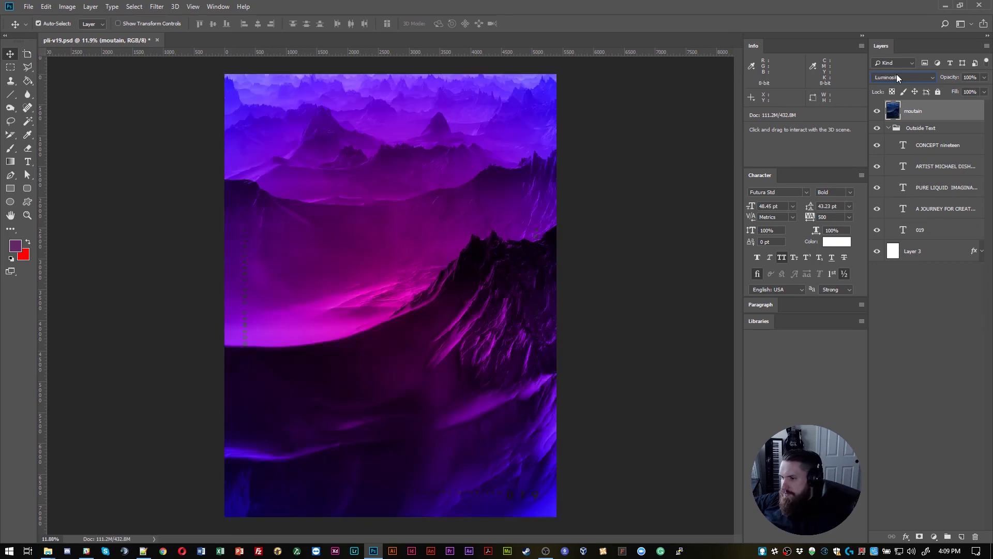
Try rotating the moutain layer 180 degrees and repositioning it so the upside-down landscape covers the poster
key("ctrl+t")
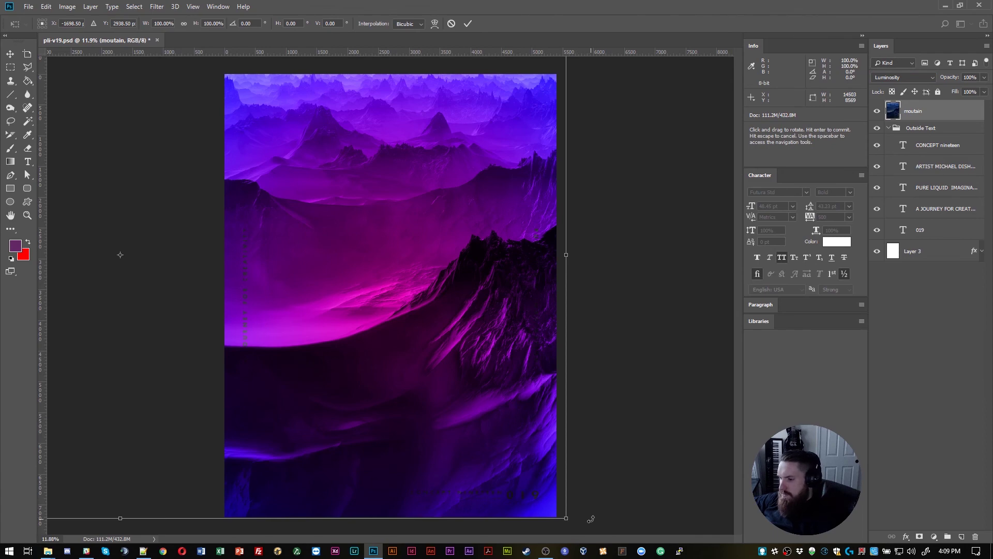
left_click_drag(589, 517, 81, 227)
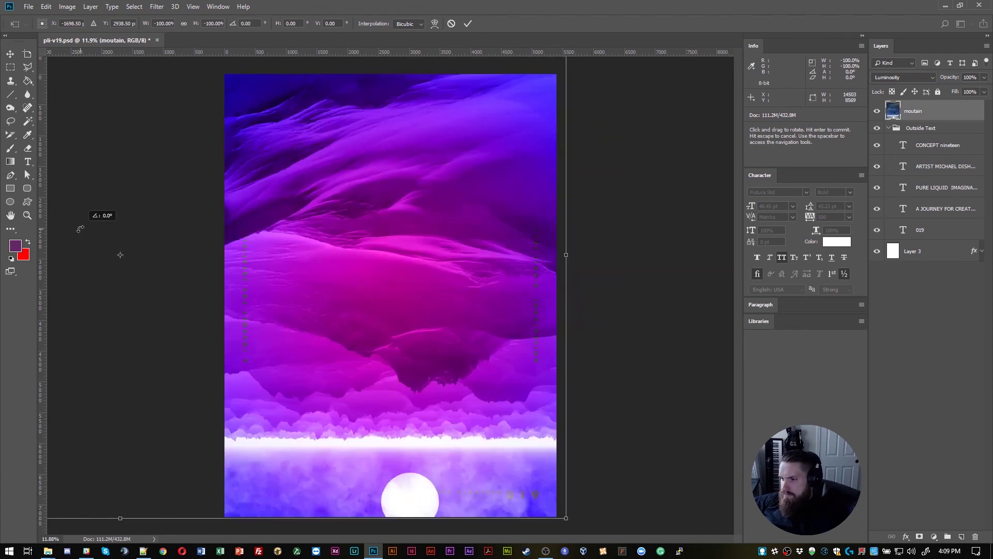
left_click_drag(302, 270, 435, 356)
key("ctrl+z")
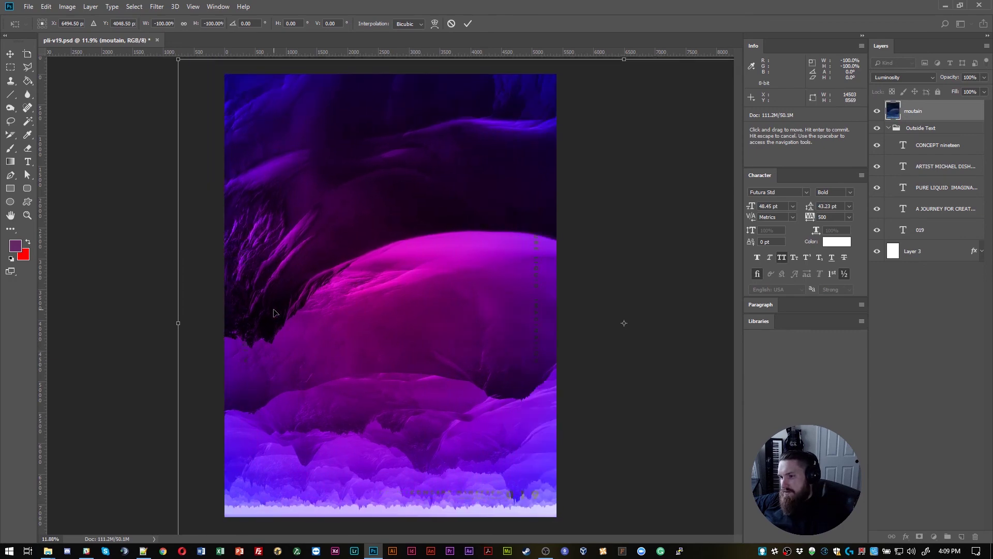
left_click_drag(275, 313, 306, 313)
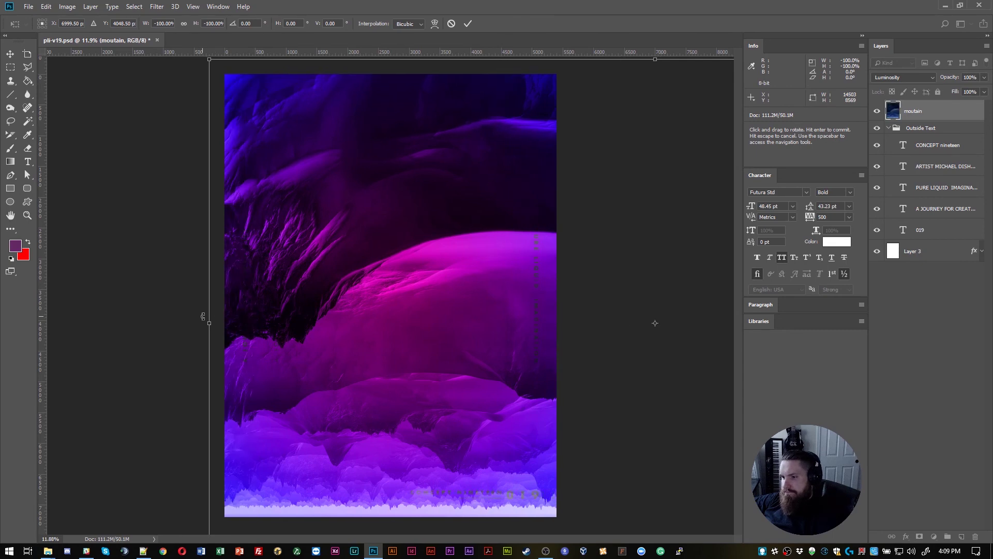
key("Return")
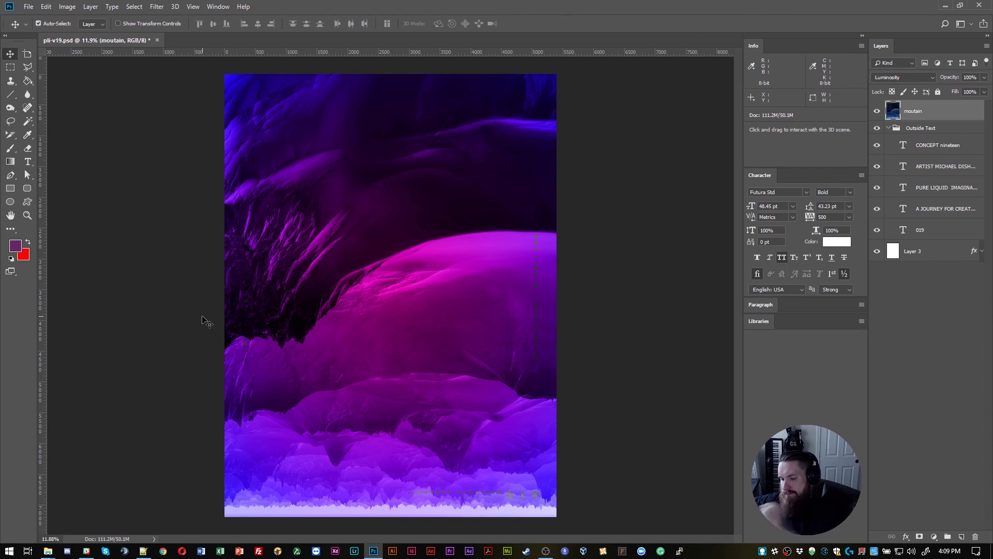
Rotate the moutain layer 180 degrees back upright and reposition it so the dark ridge fills the poster's lower right
key("ctrl+minus")
key("ctrl+minus")
key("ctrl+t")
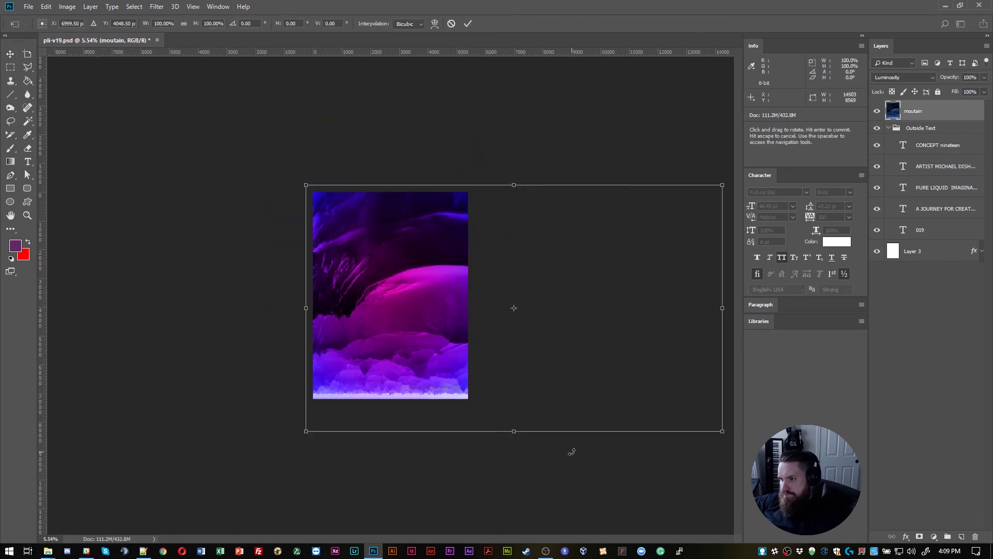
left_click_drag(710, 453, 317, 193)
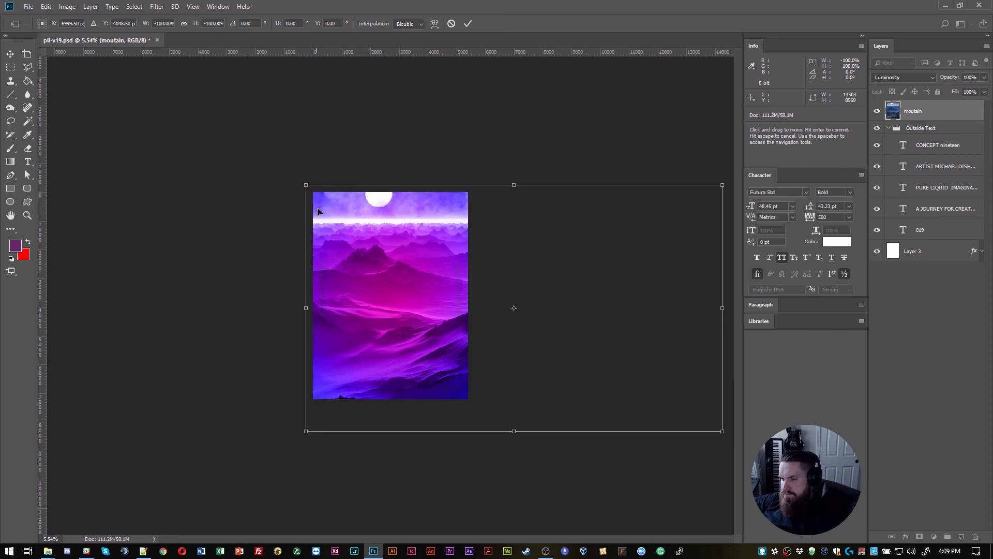
key("Return")
left_click_drag(394, 363, 306, 354)
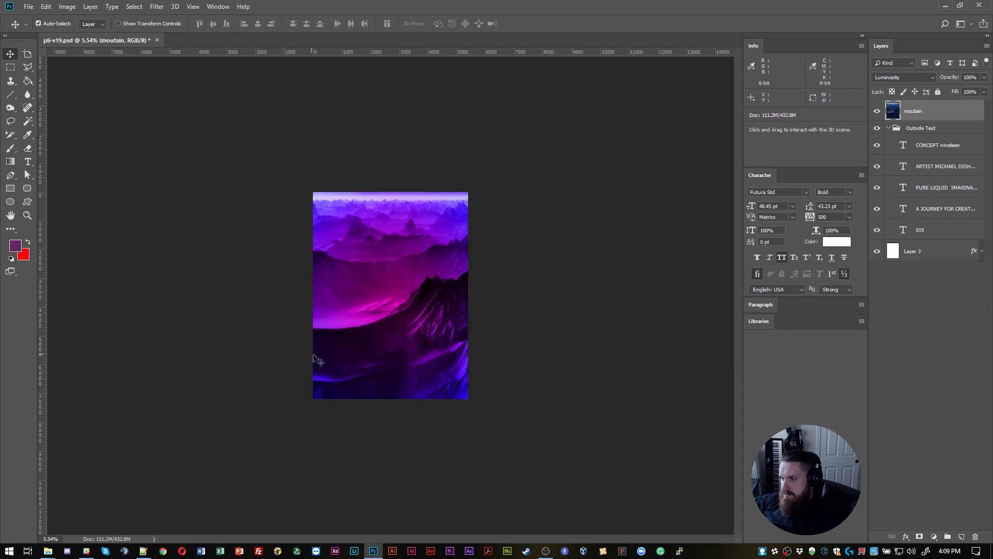
Collapse the Outside Text group and move the moutain layer beneath it, above Layer 3
left_click(911, 128)
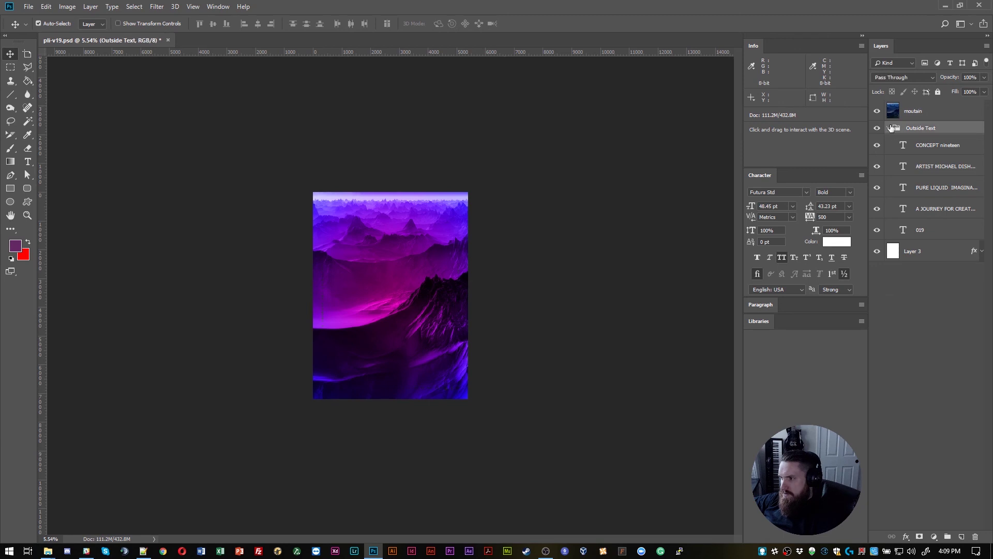
left_click(888, 128)
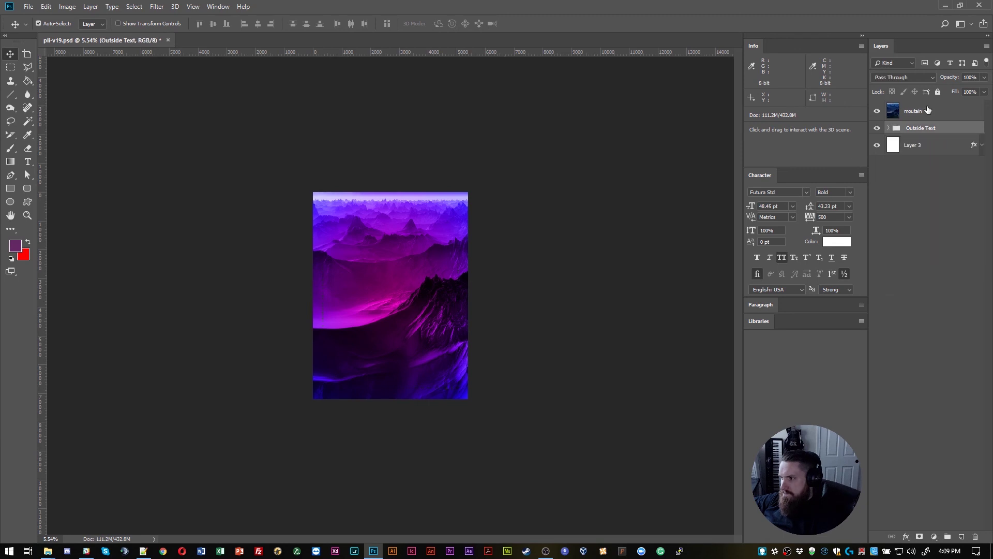
left_click_drag(929, 111, 947, 138)
left_click(537, 306)
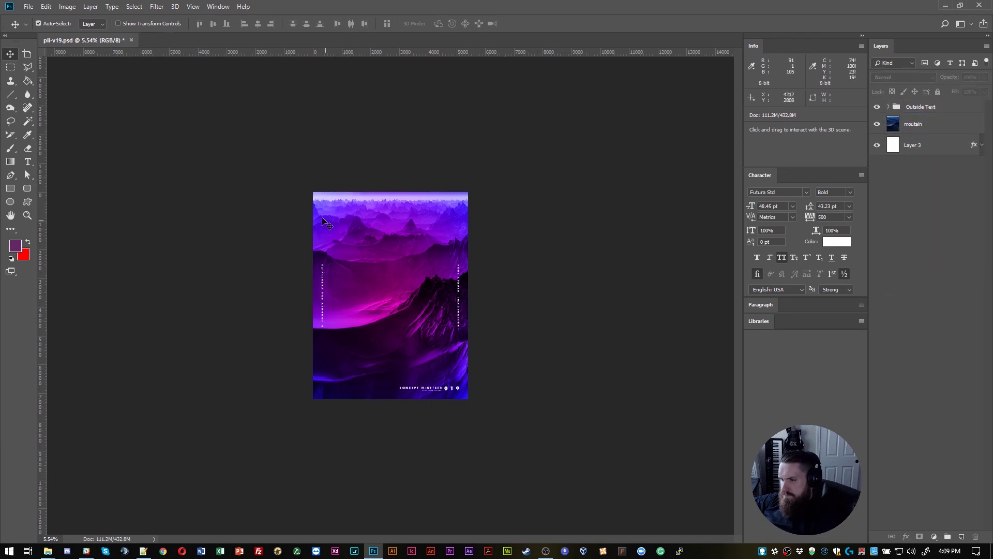
Shift the moutain layer slightly upward on the poster and deselect it
scroll(353, 264, "up", 5)
scroll(354, 263, "up", 2)
left_click_drag(406, 325, 402, 303)
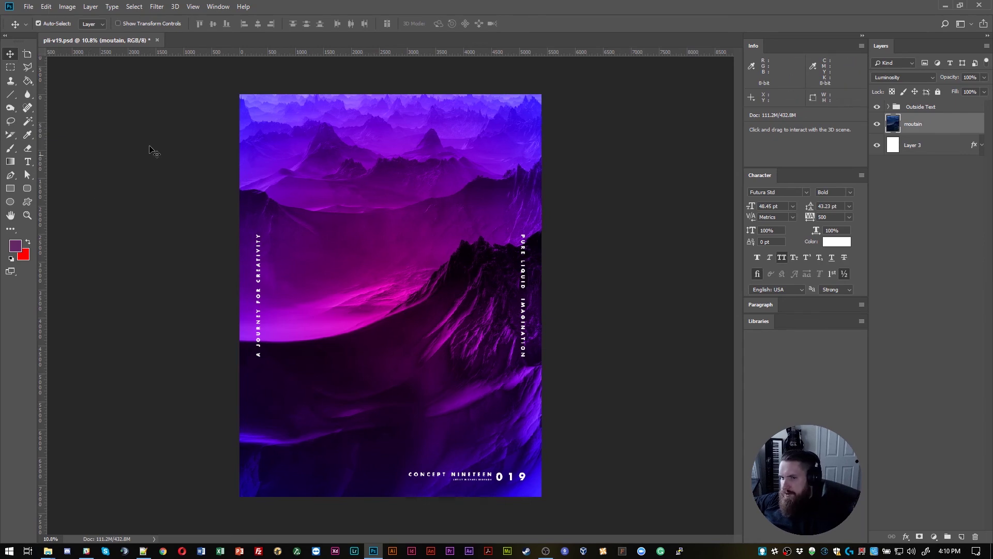
left_click(217, 202)
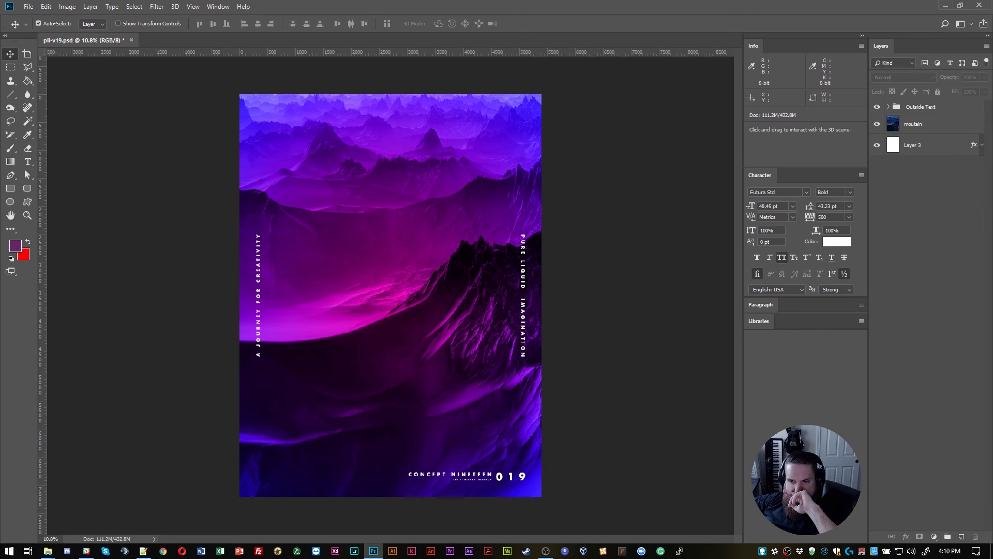
key("alt+Tab")
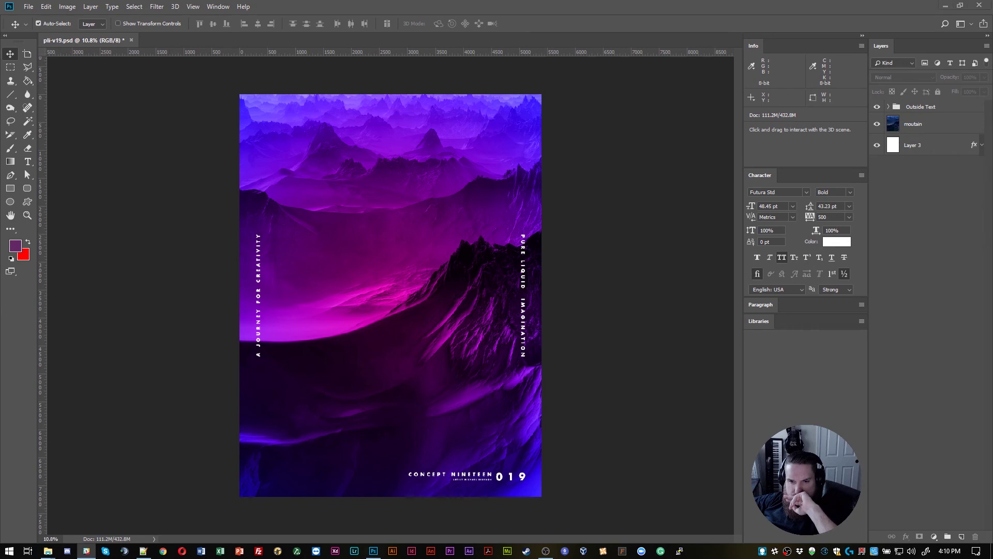
key("alt+Tab")
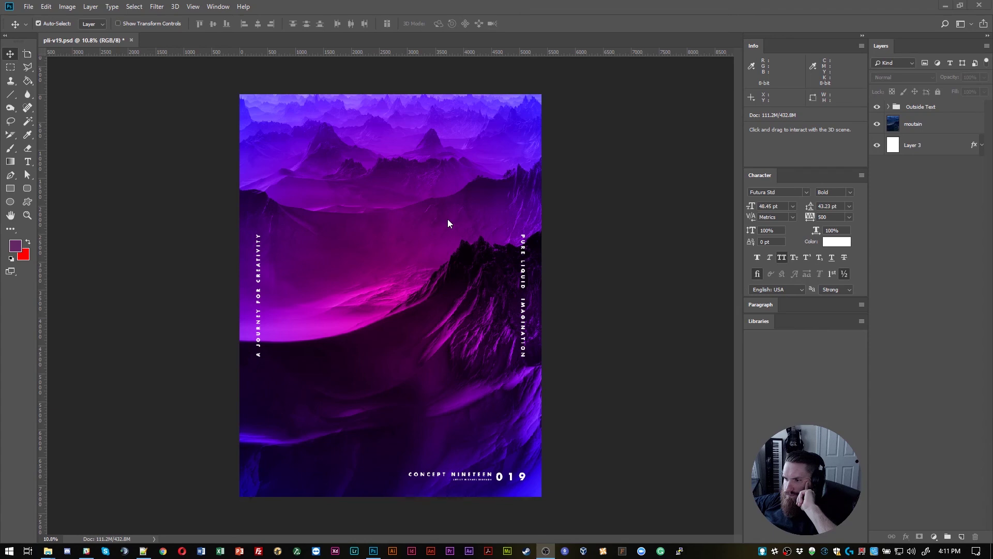
Draw a circle about 2267 px in diameter with the Ellipse tool and place it in the poster's lower-left area
left_click(10, 210)
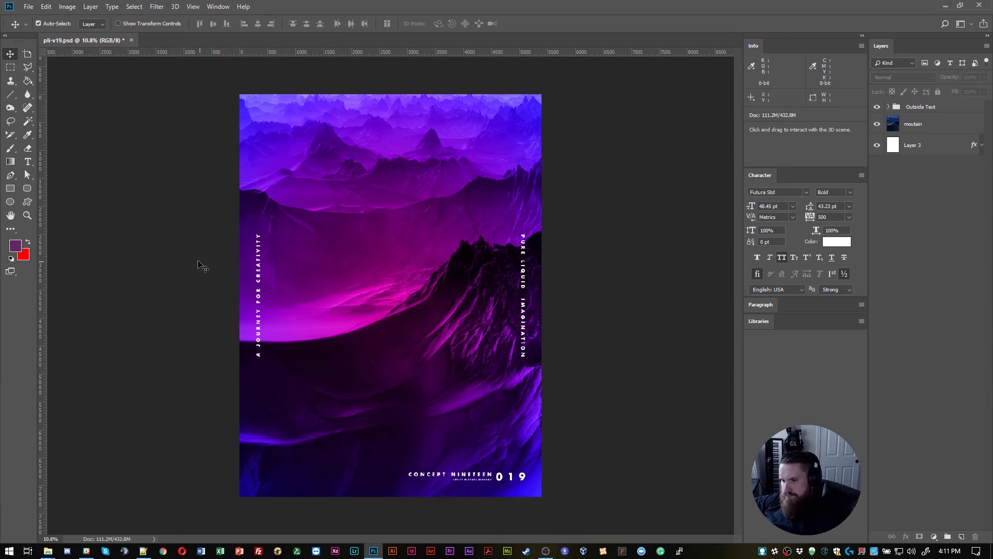
left_click(10, 200)
left_click_drag(314, 352, 445, 478)
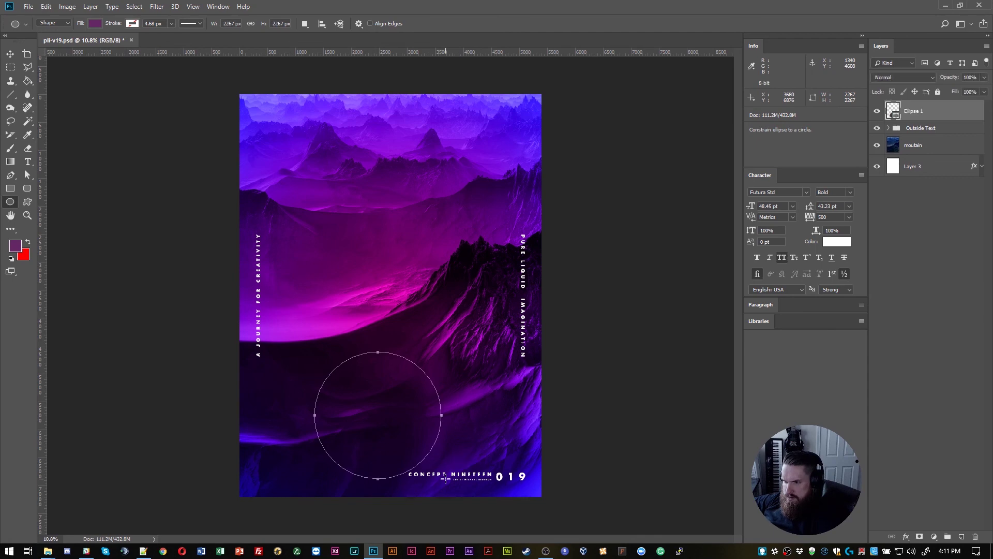
left_click(9, 56)
left_click_drag(382, 431, 354, 395)
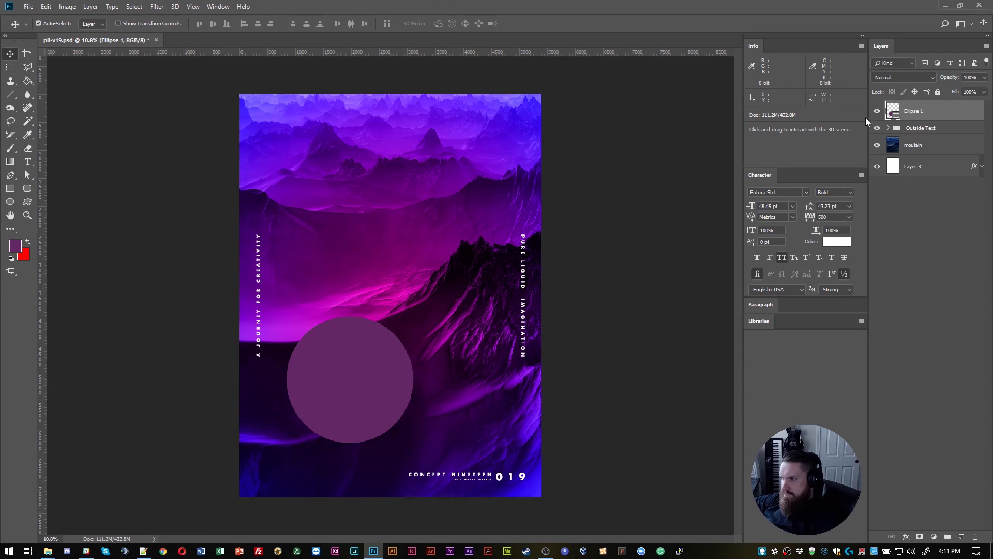
Set the circle's fill color to black, 000000
double_click(890, 118)
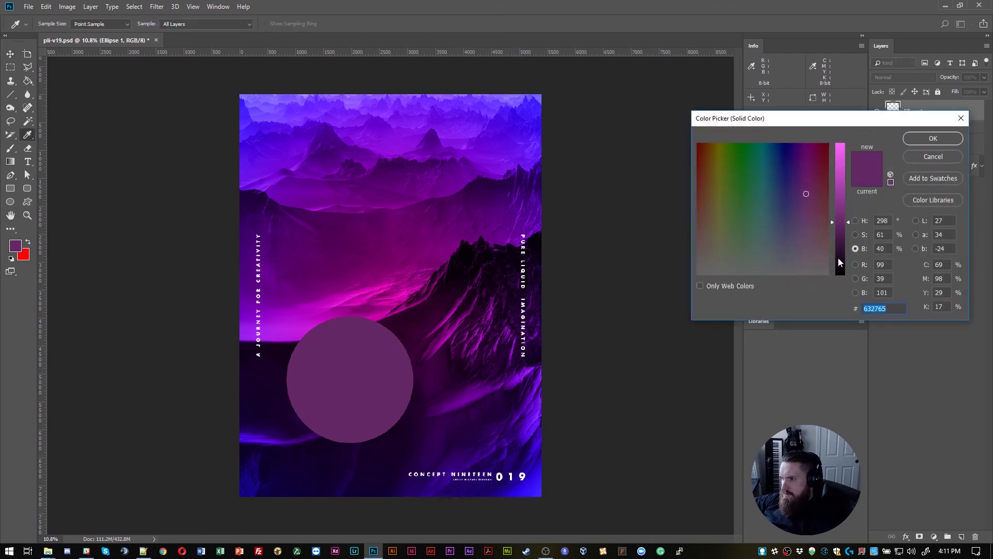
left_click_drag(838, 257, 841, 282)
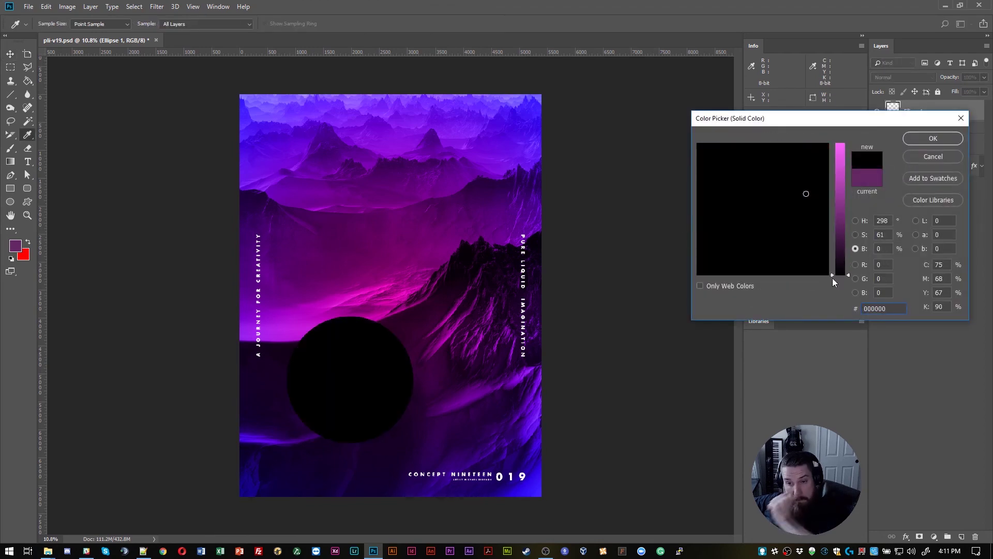
left_click(933, 139)
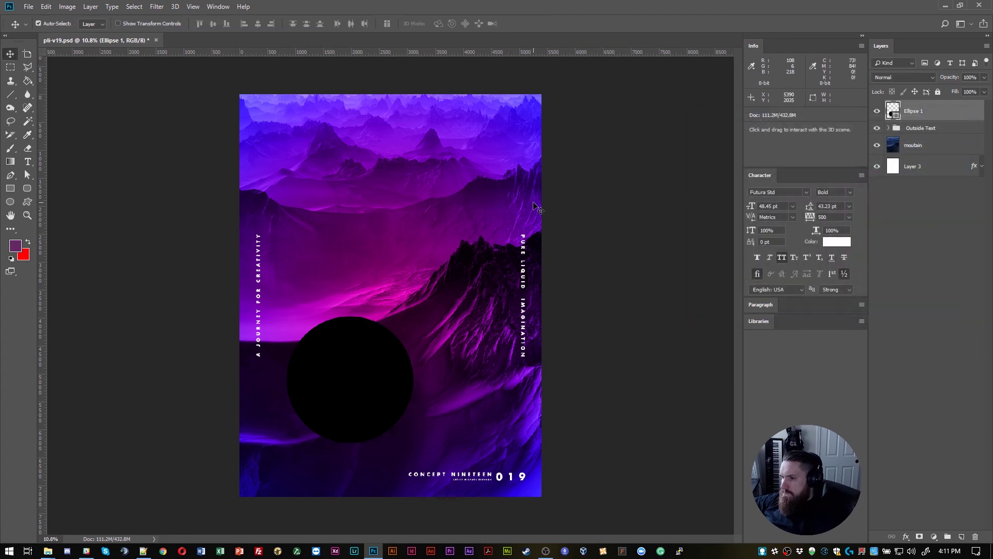
Scale the circle down to about half its size and place it near the poster's top center
left_click_drag(362, 388, 443, 258)
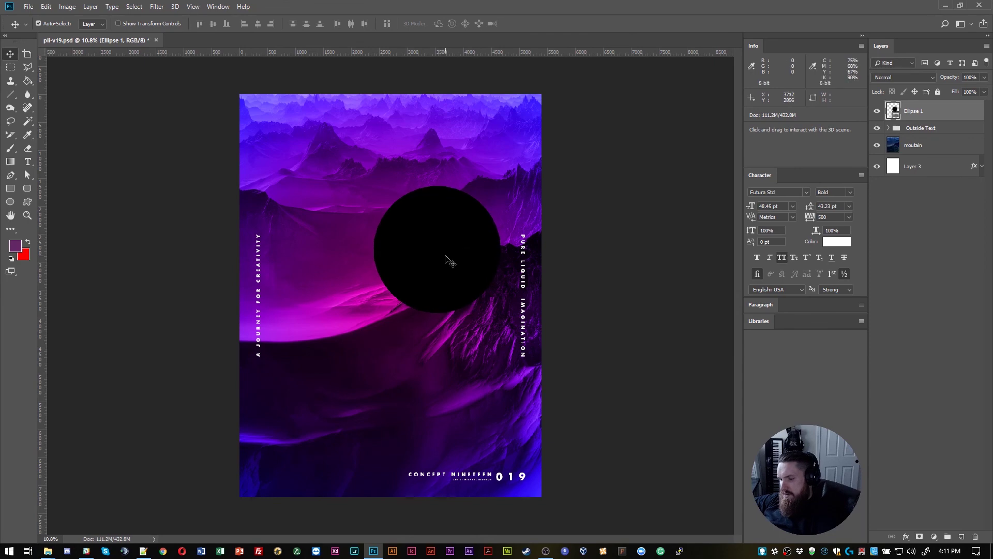
key("ctrl+t")
left_click_drag(373, 186, 382, 141)
key("Return")
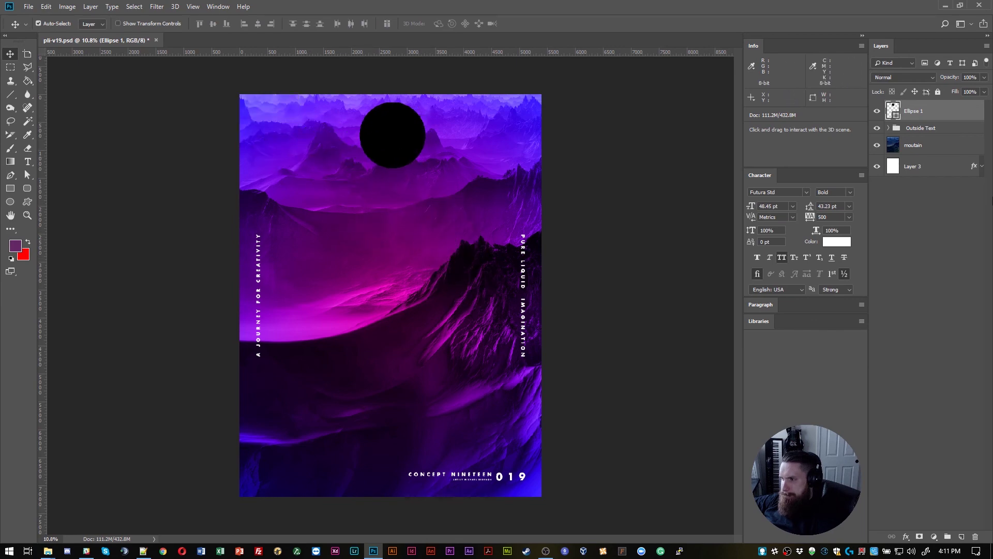
Select the Ellipse 1 layer together with Layer 3 and align their horizontal centers
left_click(926, 166)
left_click(906, 109, "shift")
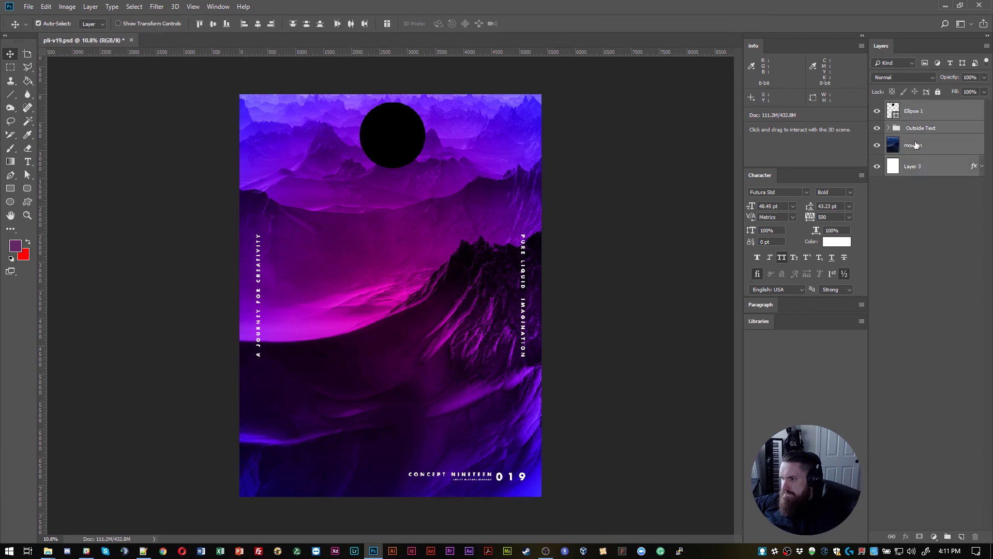
left_click(931, 175)
left_click(931, 119, "ctrl")
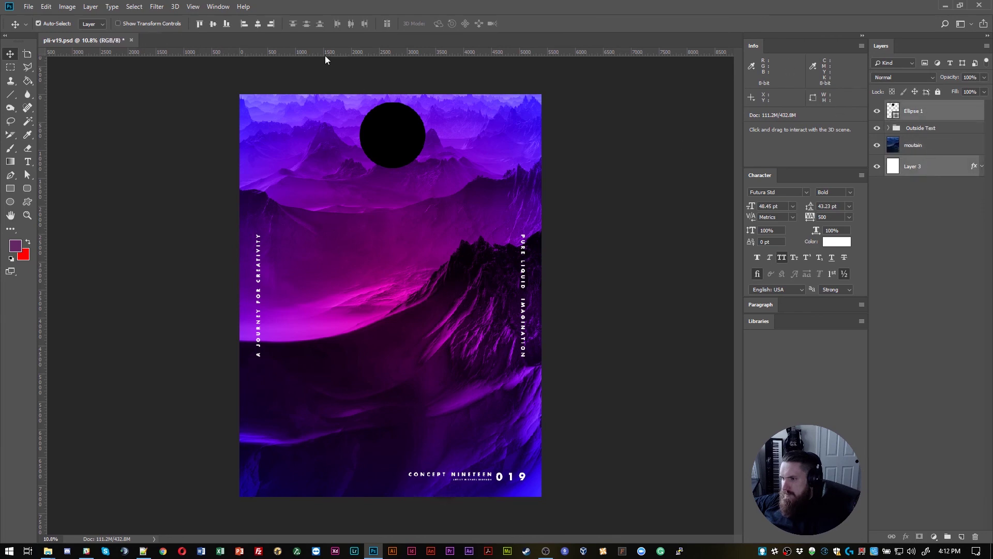
left_click(257, 23)
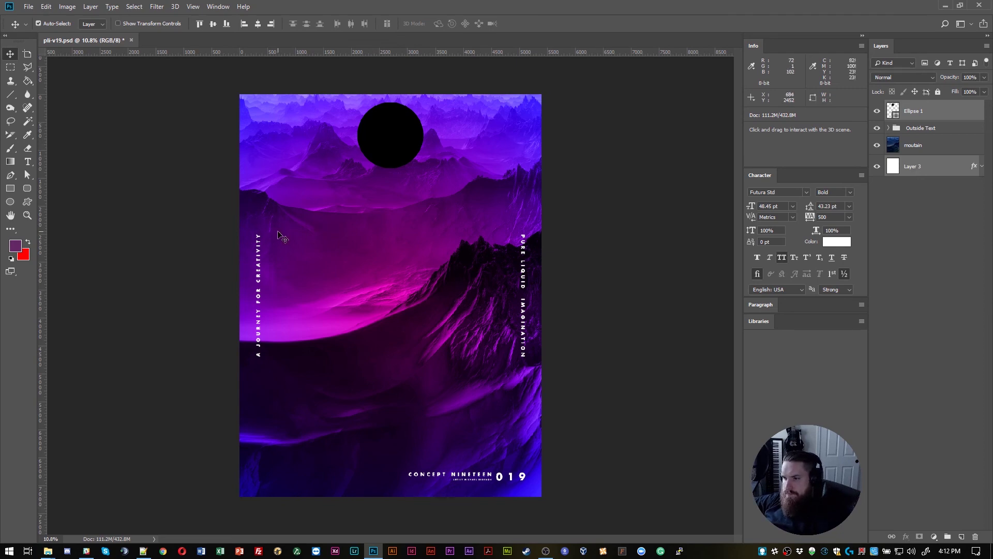
Undo a move that shifts Layer 3 too, and move only the circle straight down above the bright valley
left_click_drag(395, 139, 394, 153)
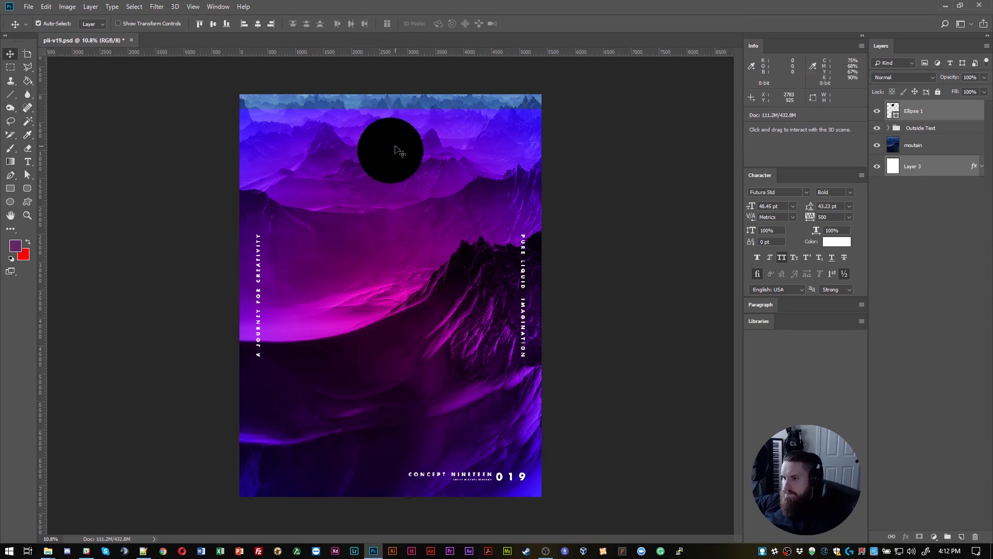
key("ctrl+z")
left_click(600, 165)
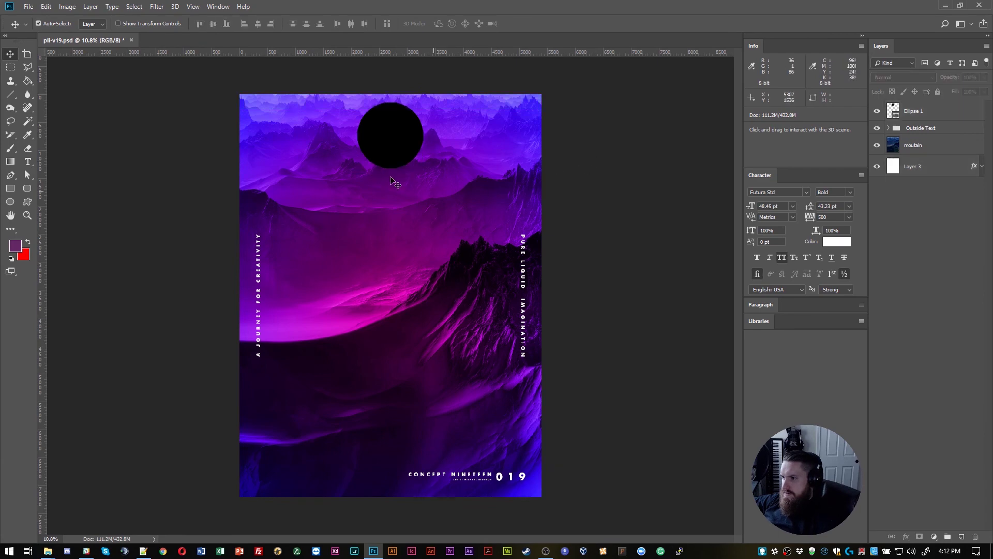
left_click(377, 140)
left_click_drag(386, 143, 383, 266)
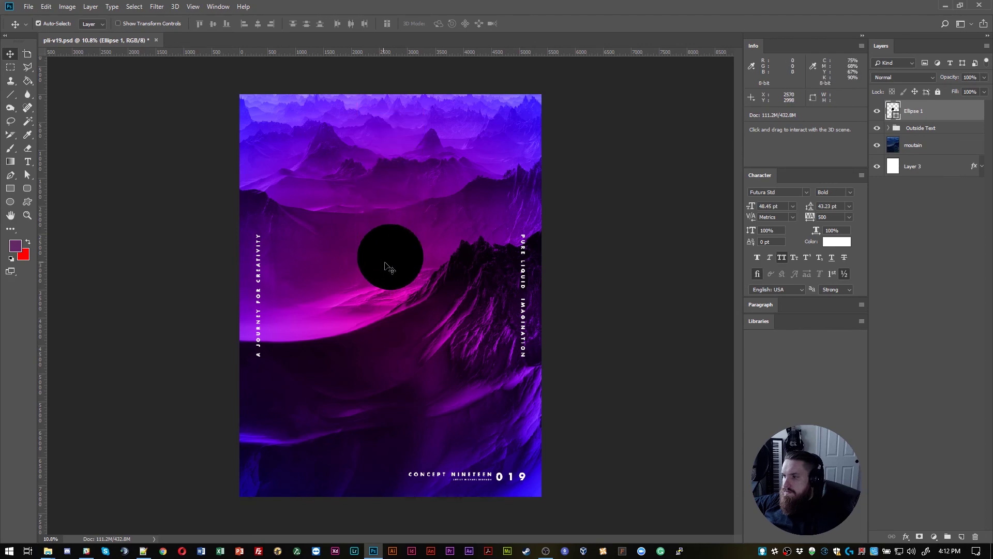
Sample pinks from the glowing valley for the circle's fill and brighten the color to magenta ff00d8
double_click(893, 111)
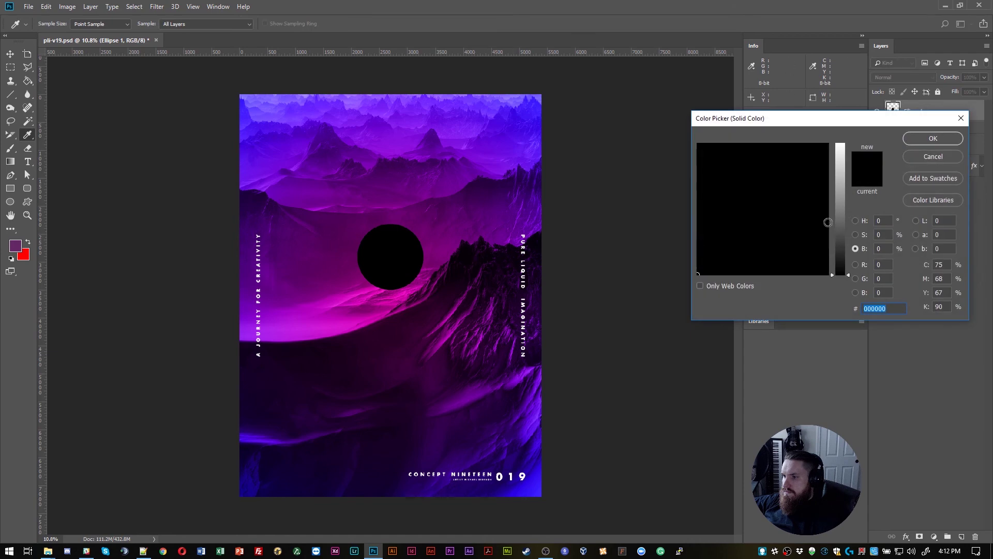
left_click(407, 290)
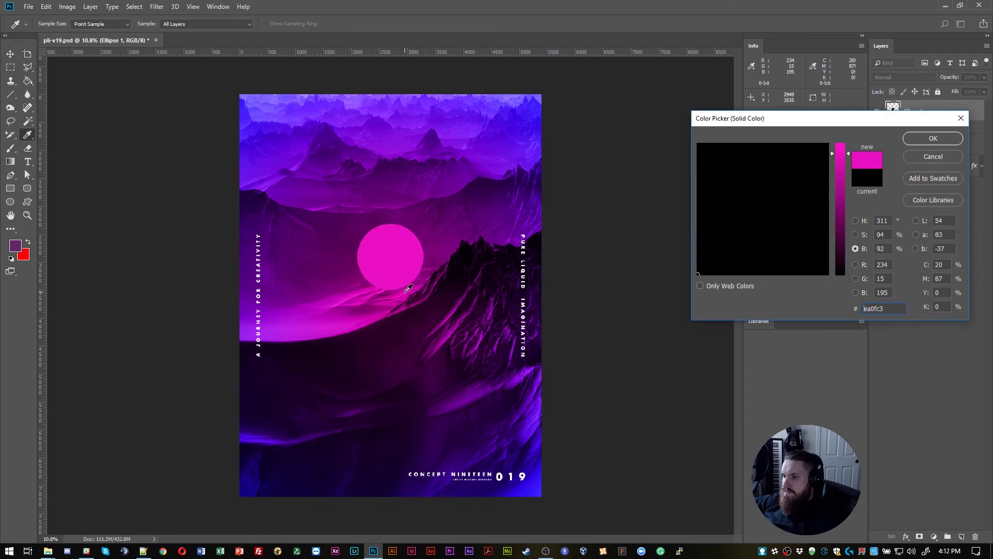
left_click(407, 290)
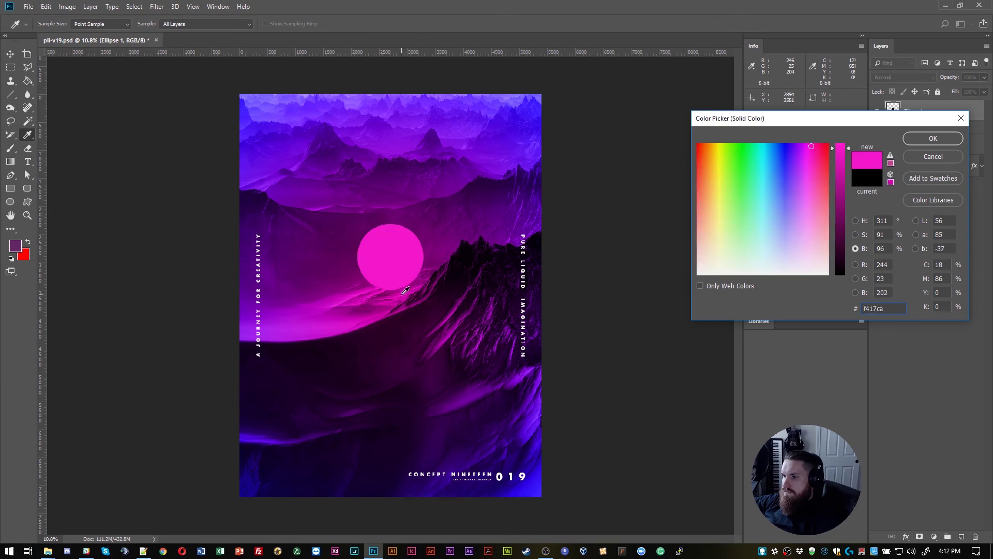
left_click(402, 294)
left_click(413, 286)
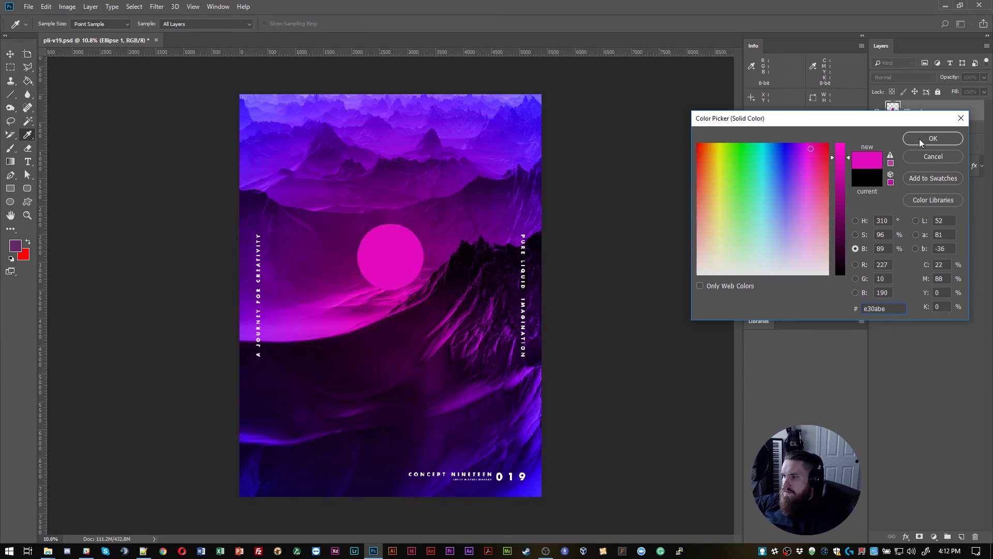
left_click(840, 160)
left_click_drag(843, 138, 811, 132)
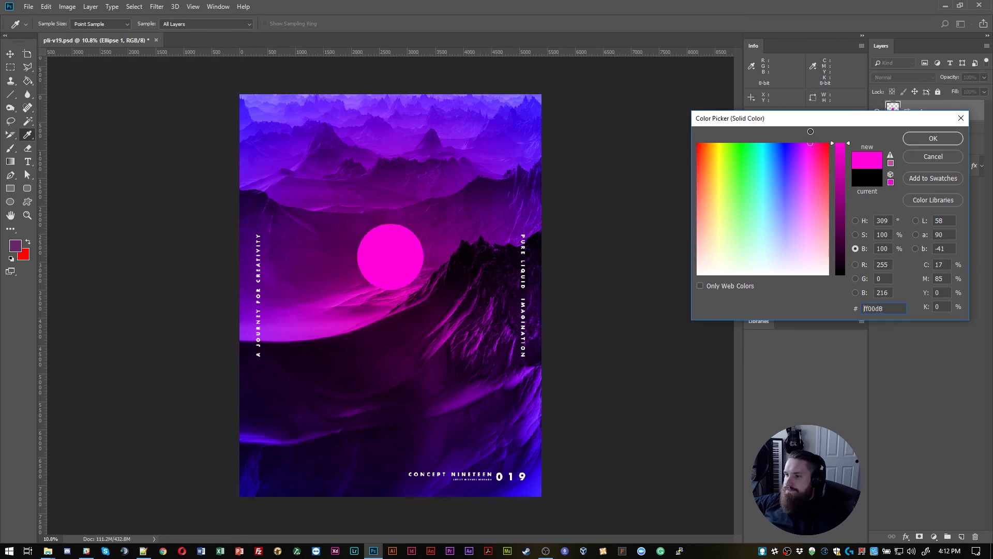
left_click(933, 138)
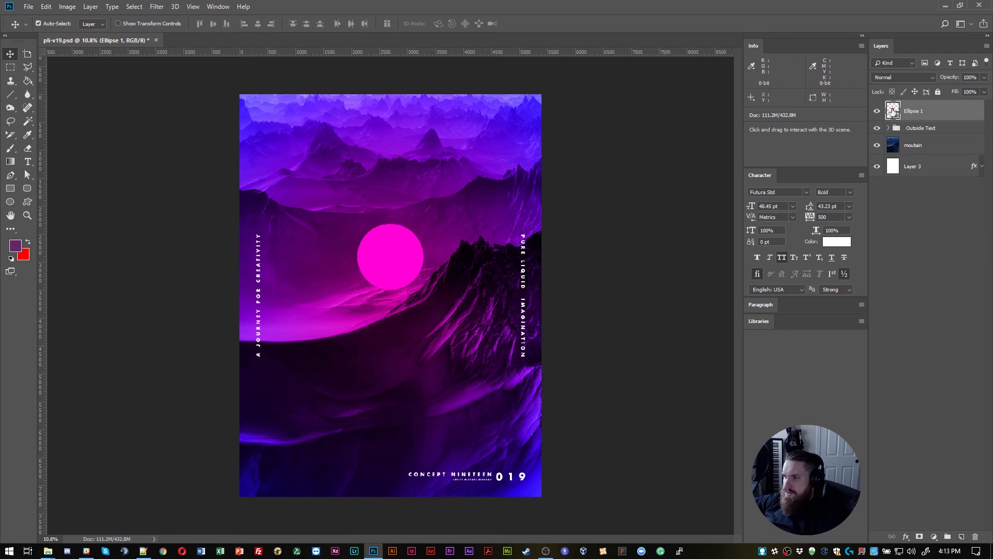
Add an Outer Glow to the Ellipse 1 layer, using the circle's magenta ff00d8 as the glow color
key("h")
double_click(959, 132)
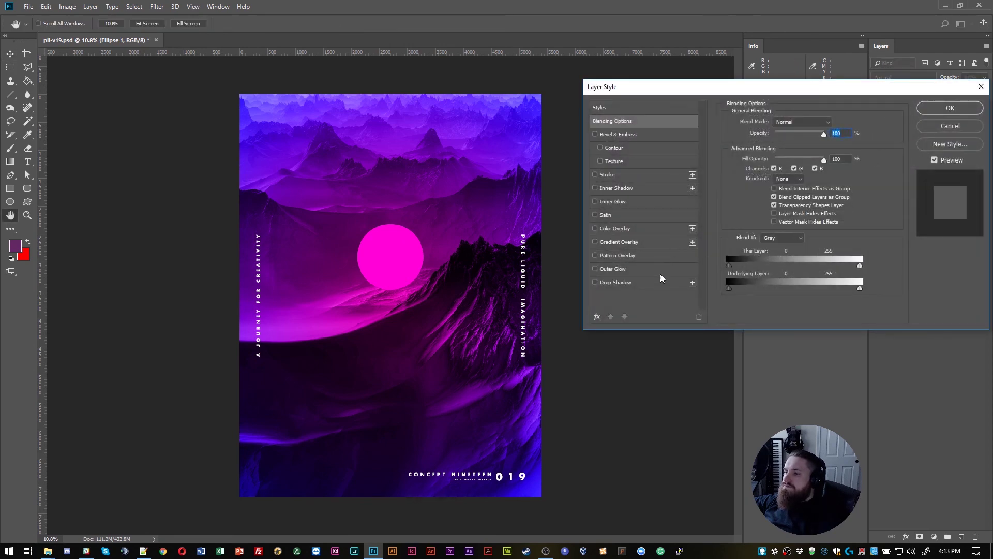
left_click(613, 269)
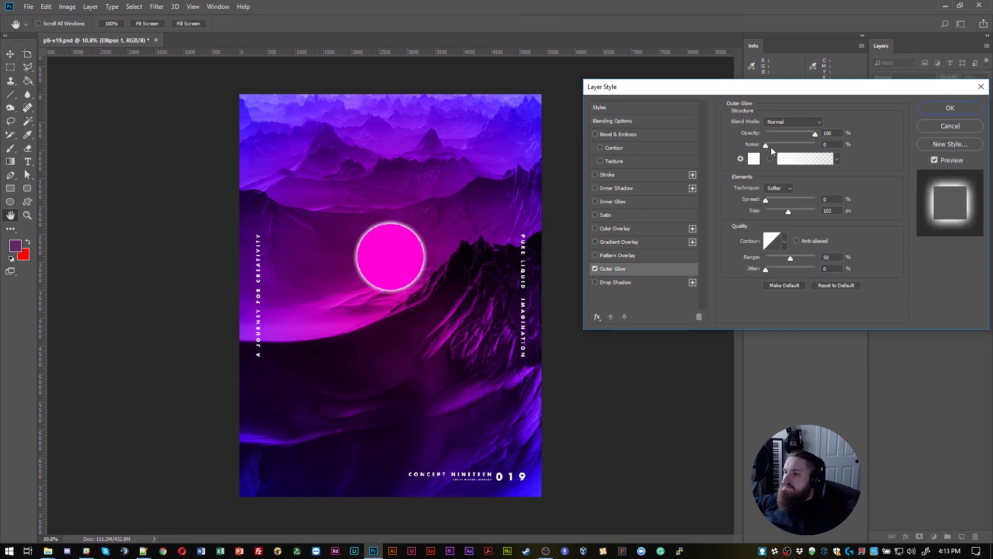
left_click(752, 159)
left_click(378, 256)
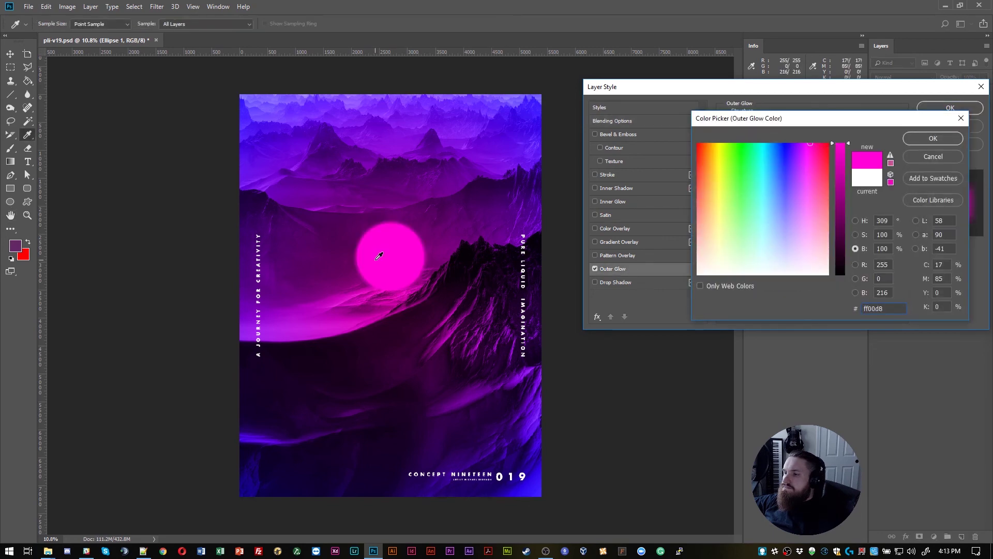
left_click(933, 138)
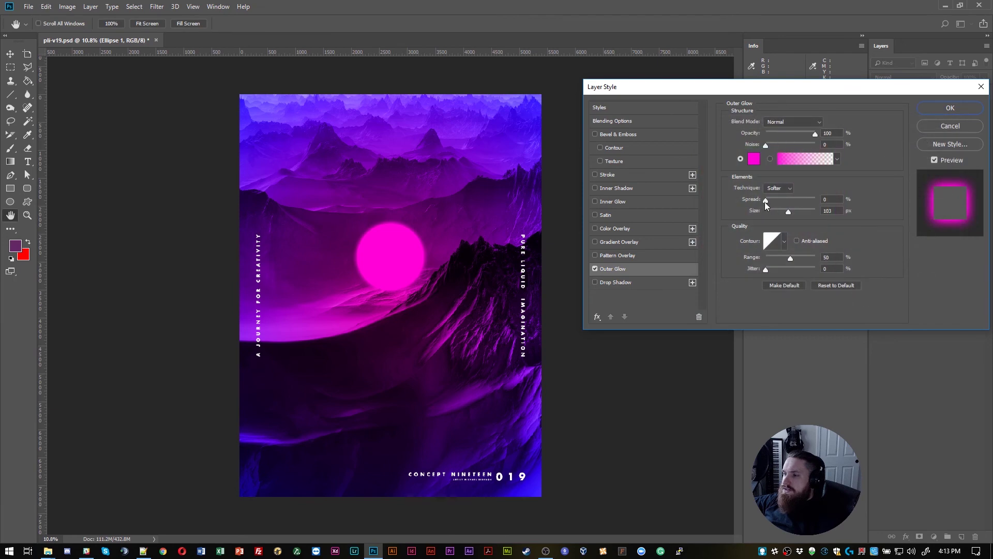
Set the circle's outer glow to 0% spread, 250 px size and 34% opacity, and apply the layer style
left_click_drag(764, 200, 834, 212)
mouse_move(767, 203)
left_mouse_down()
mouse_move(783, 200)
mouse_move(752, 202)
left_mouse_up()
left_click_drag(789, 132, 774, 131)
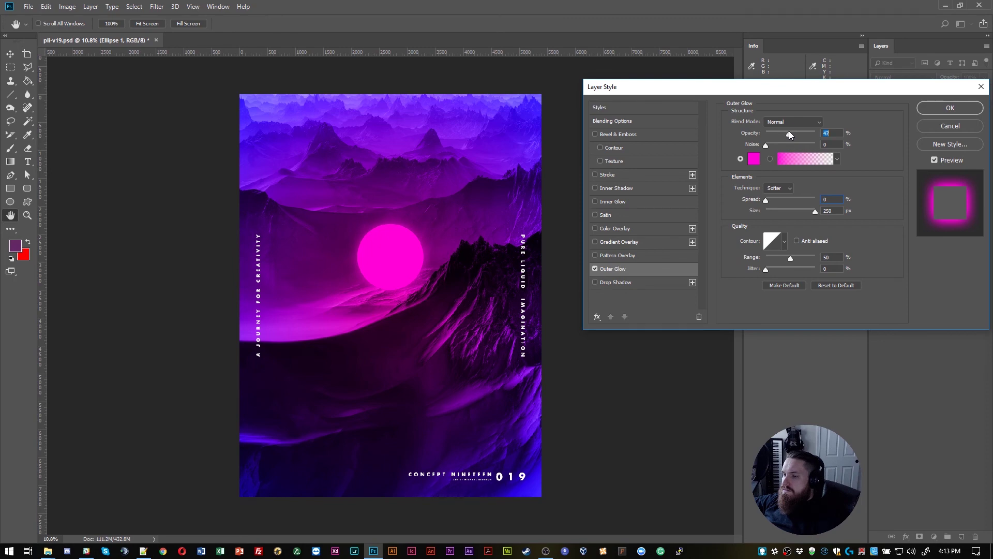
left_click_drag(789, 134, 773, 133)
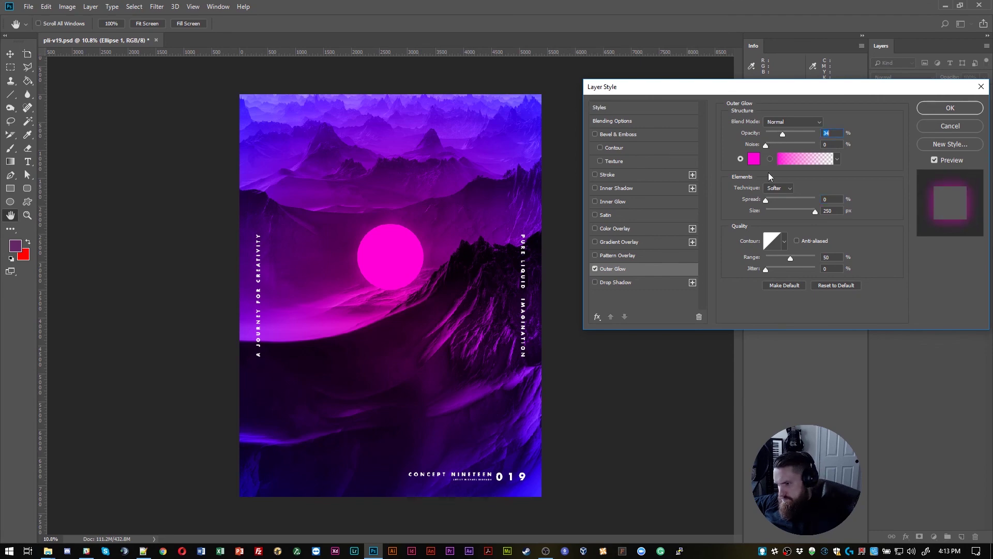
left_click(951, 108)
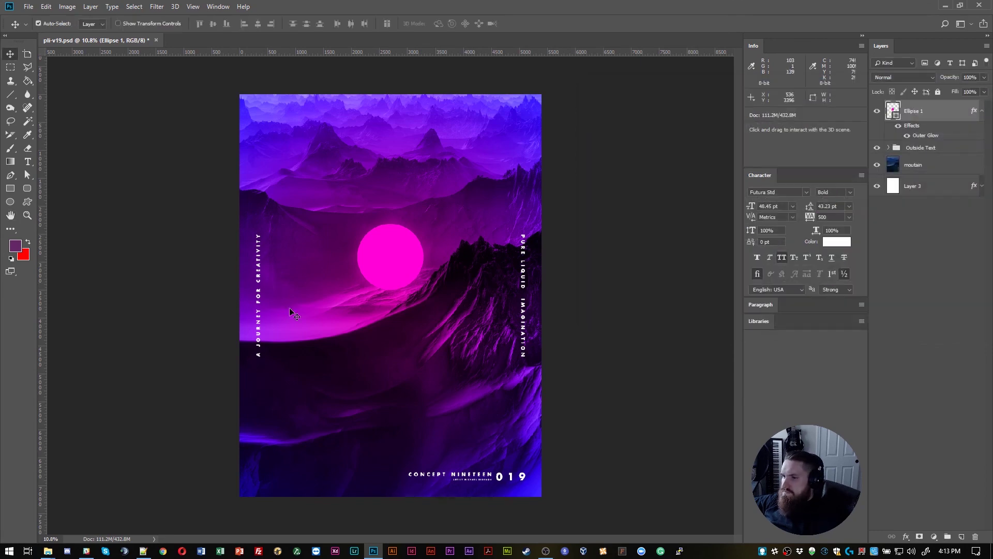
Try the mountain image and circle together about 685 px lower, move them back up, deselect and save the poster
left_click(437, 343)
left_click(395, 253, "shift")
left_click_drag(452, 278, 450, 316)
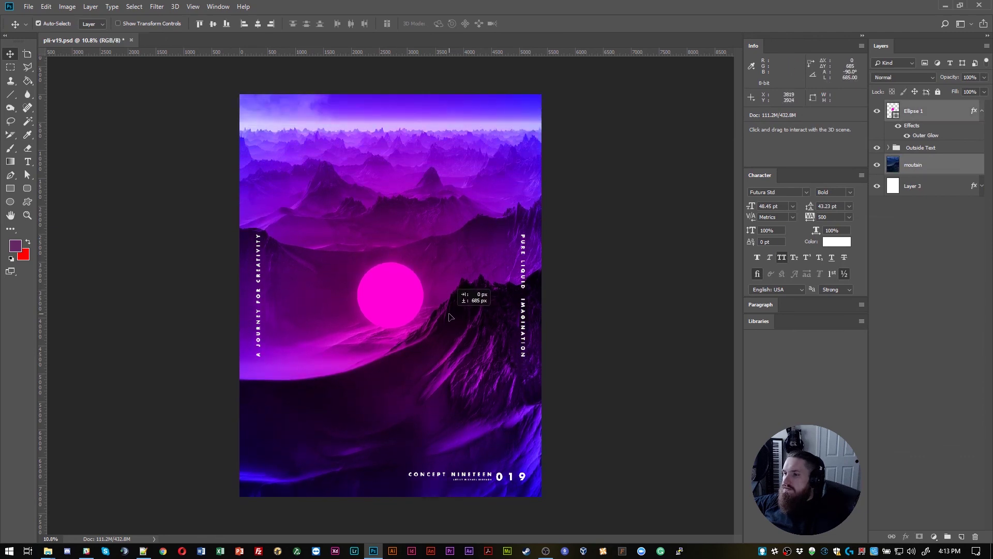
left_click_drag(449, 317, 456, 277)
left_click(608, 229)
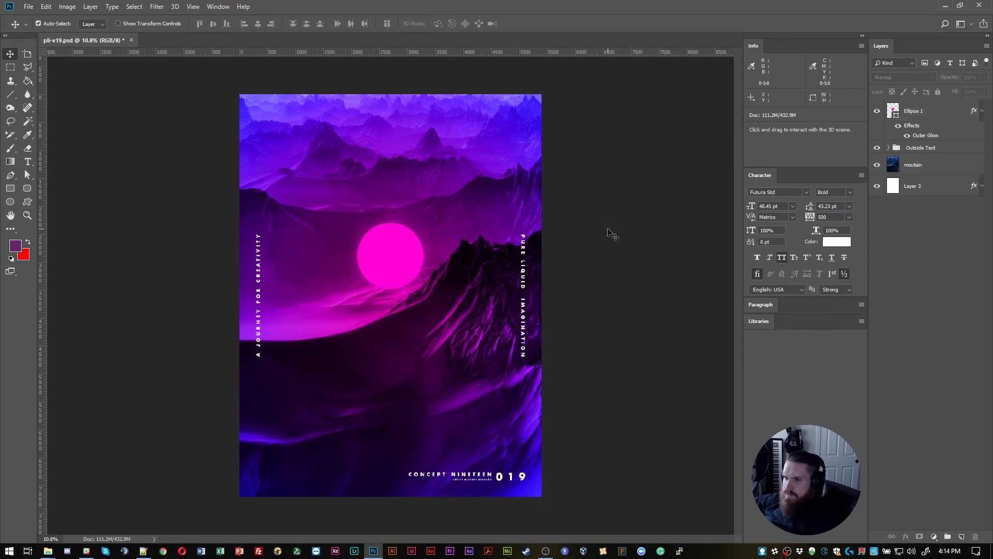
key("ctrl+s")
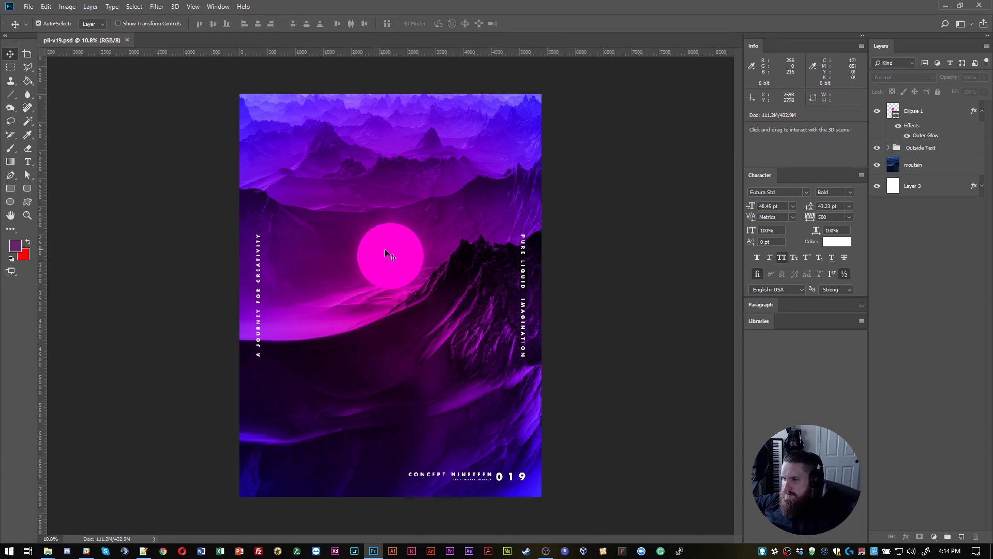
Nudge the circle up slightly, and undo a trial move of the mountain image
mouse_move(384, 248)
left_mouse_down()
mouse_move(383, 268)
mouse_move(381, 220)
mouse_move(380, 242)
left_mouse_up()
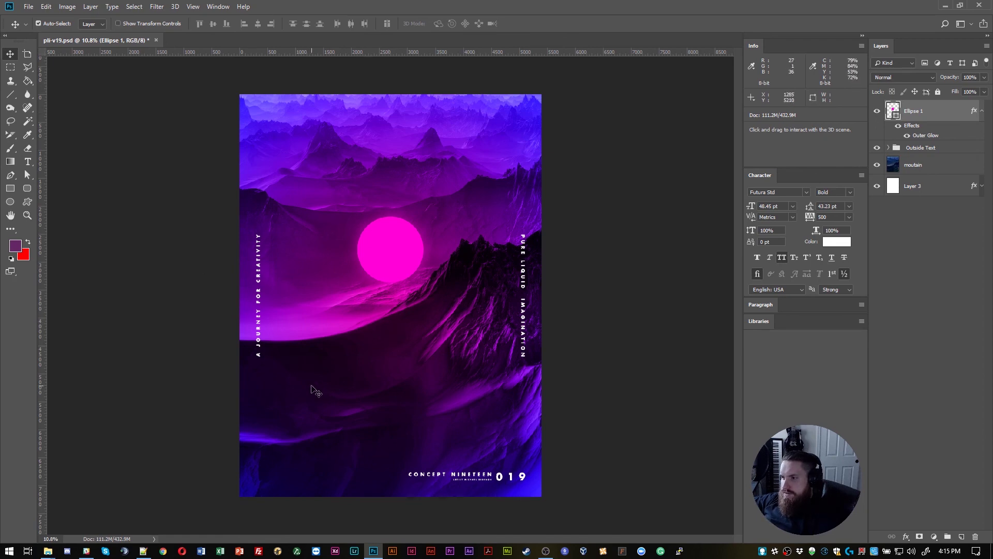
left_click_drag(311, 386, 441, 392)
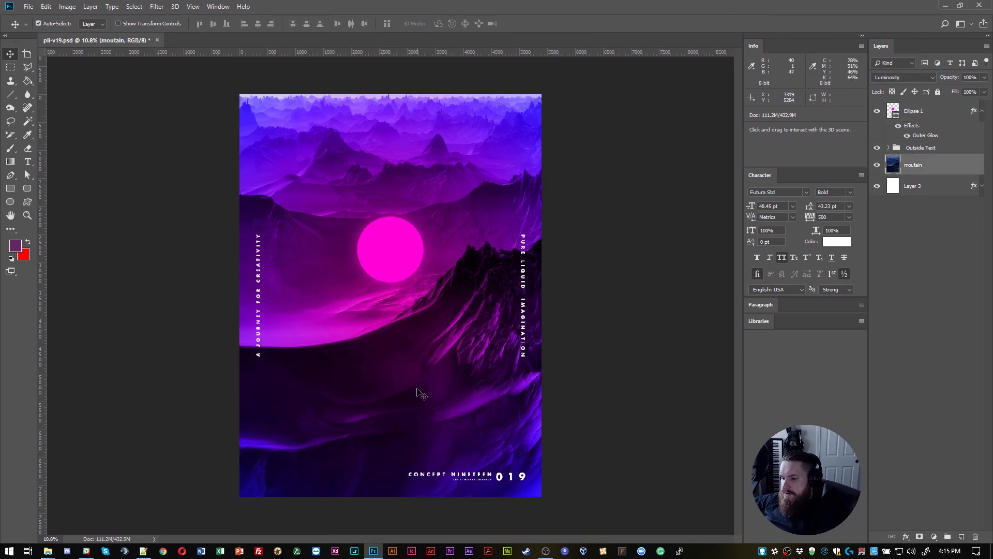
key("ctrl+z")
Reposition the mountain image so a dune ridge runs behind the circle's lower edge, and save the poster
left_click_drag(343, 388, 422, 390)
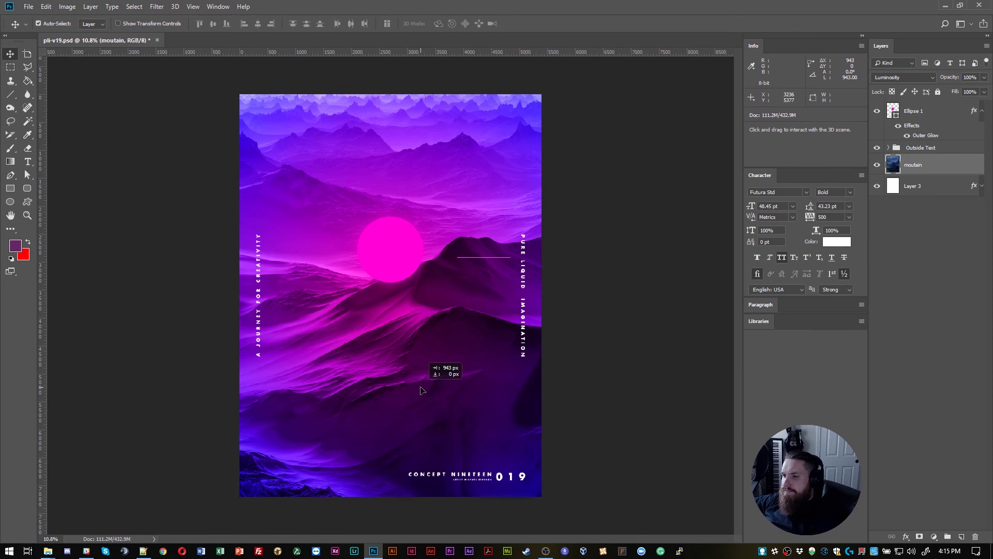
mouse_move(422, 391)
left_mouse_down()
mouse_move(386, 391)
mouse_move(480, 390)
mouse_move(407, 382)
left_mouse_up()
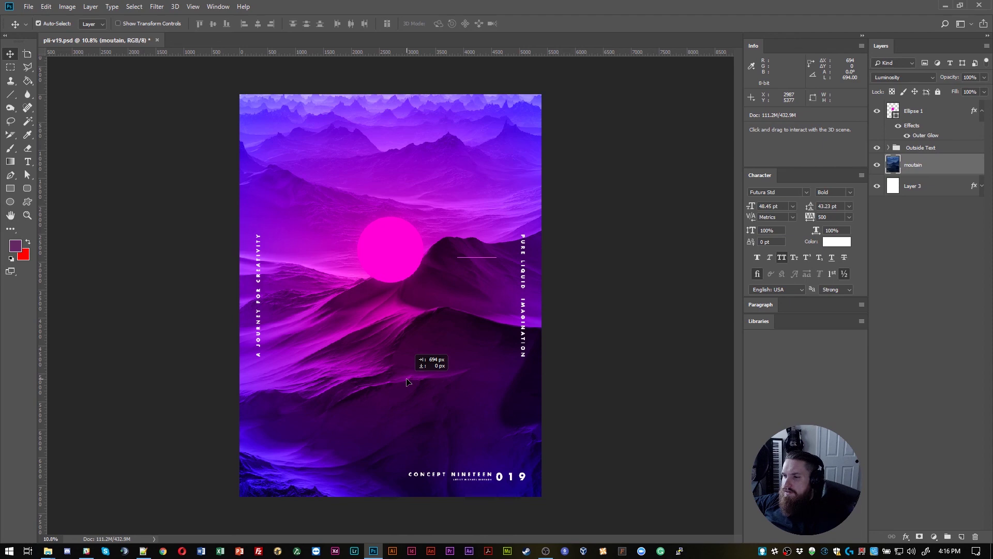
left_click_drag(407, 382, 407, 382)
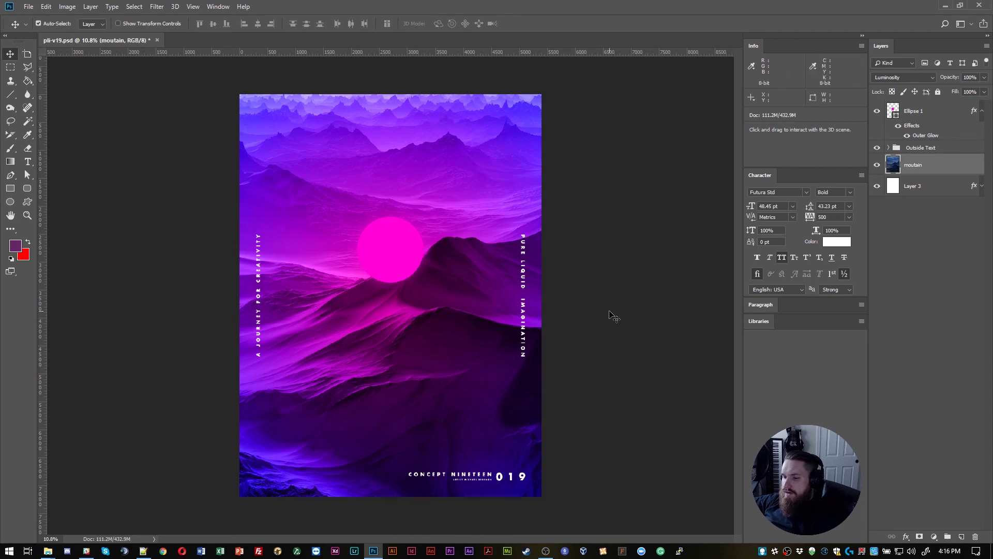
key("ctrl+s")
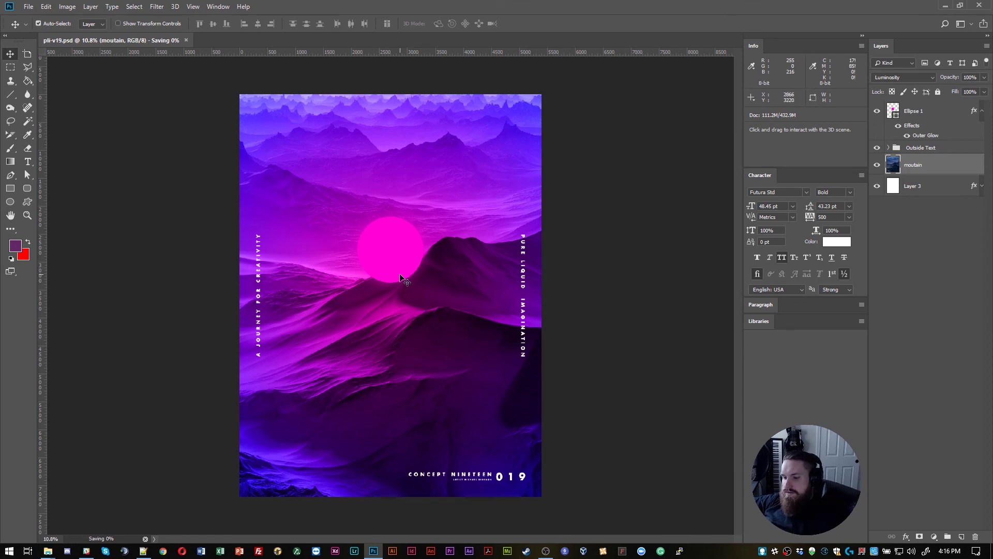
Duplicate the Ellipse 1 layer, hide the original and collapse its effects list
left_click_drag(398, 268, 411, 247)
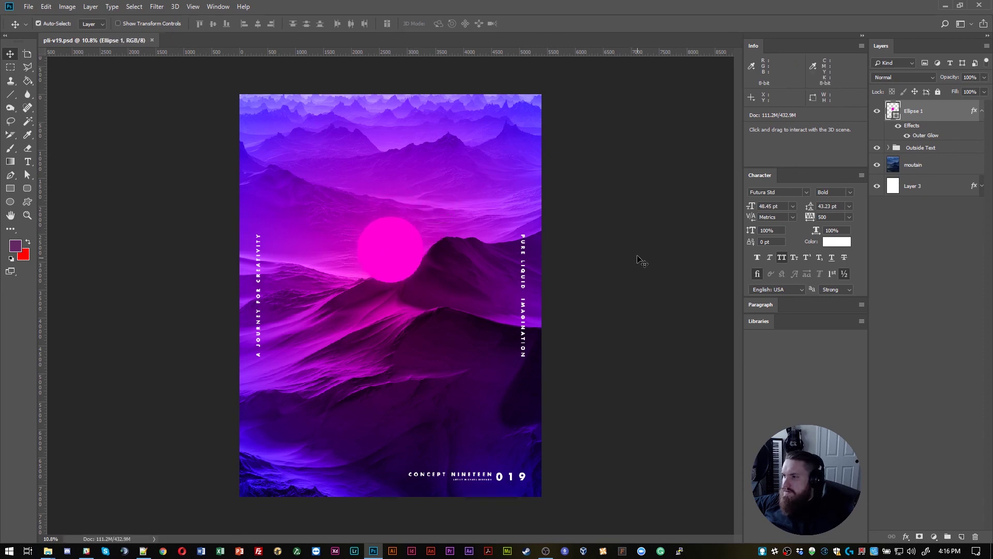
left_click_drag(938, 111, 961, 536)
left_click(877, 152)
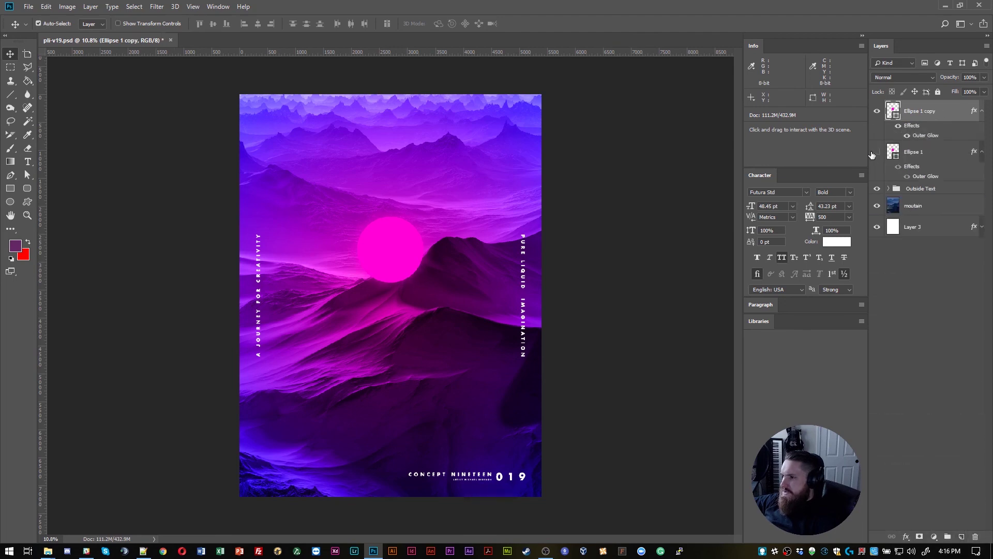
left_click(982, 150)
Rasterize the Ellipse 1 copy layer and its layer style, and lower its opacity to 41%
right_click(954, 109)
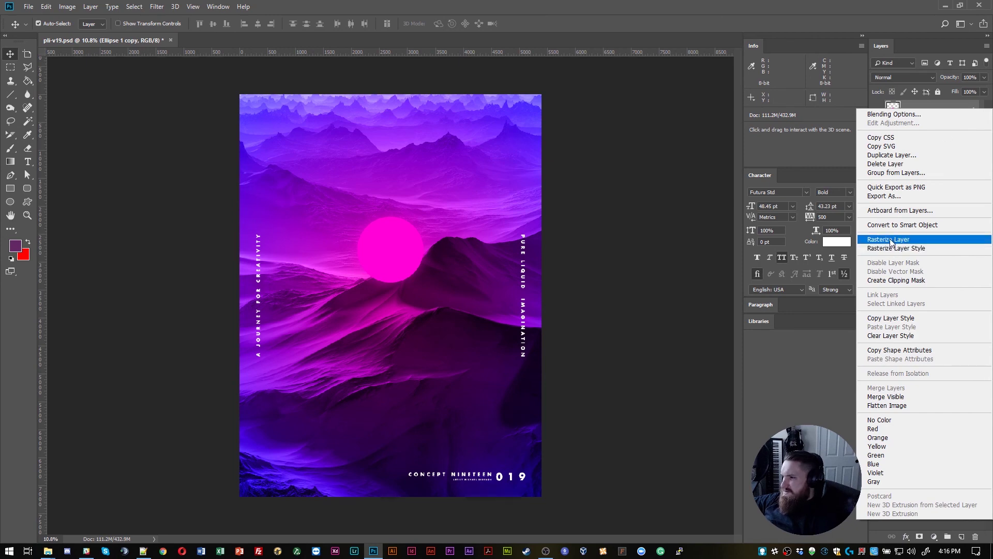
left_click(890, 239)
right_click(930, 116)
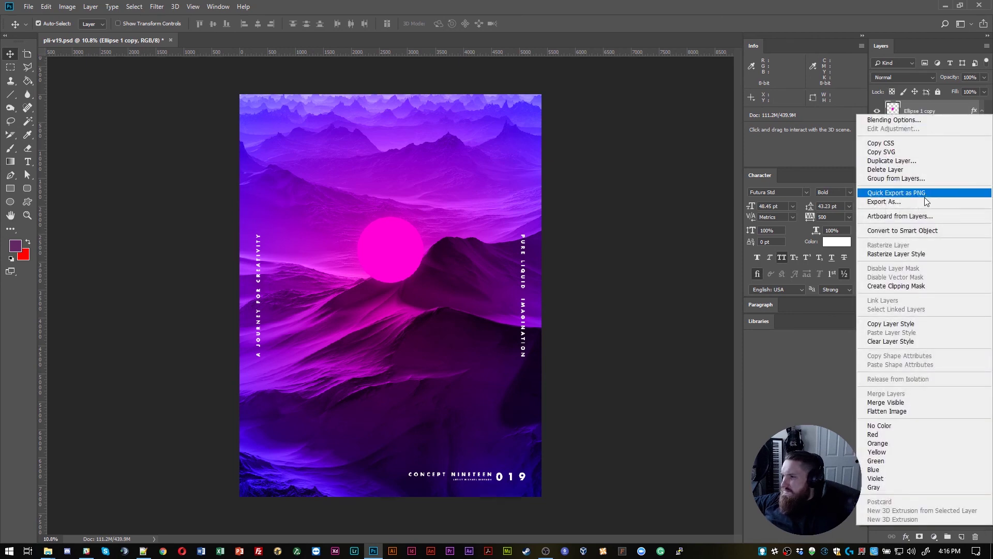
left_click(912, 254)
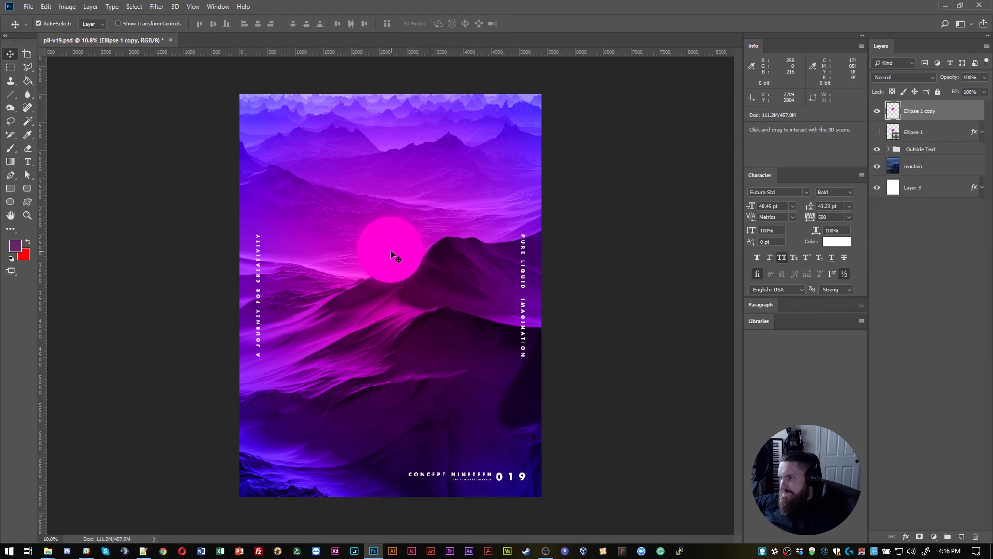
left_click(985, 77)
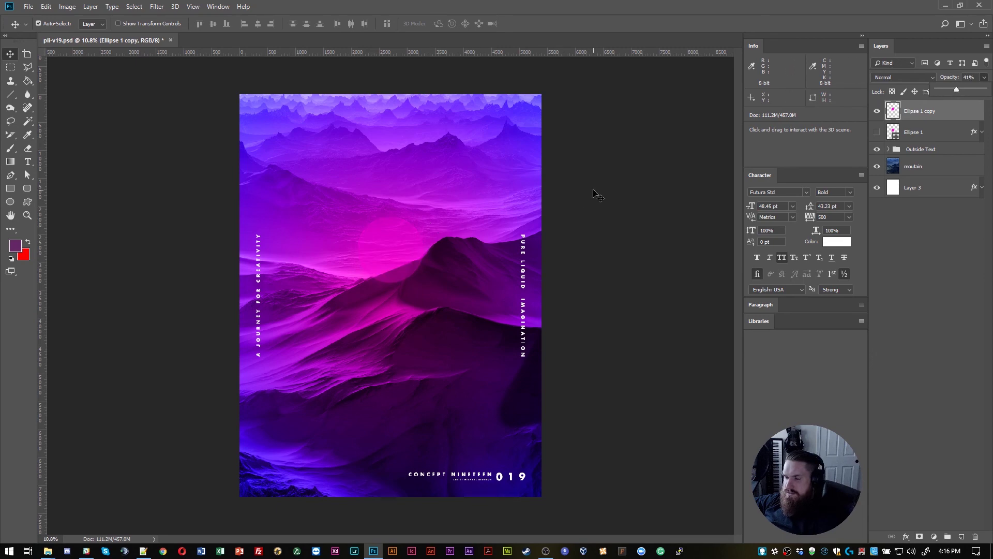
left_click(383, 238)
Outline the part of the circle overlapping the dune below the ridge line with the Polygonal Lasso, delete it and deselect
scroll(380, 252, "up", 3)
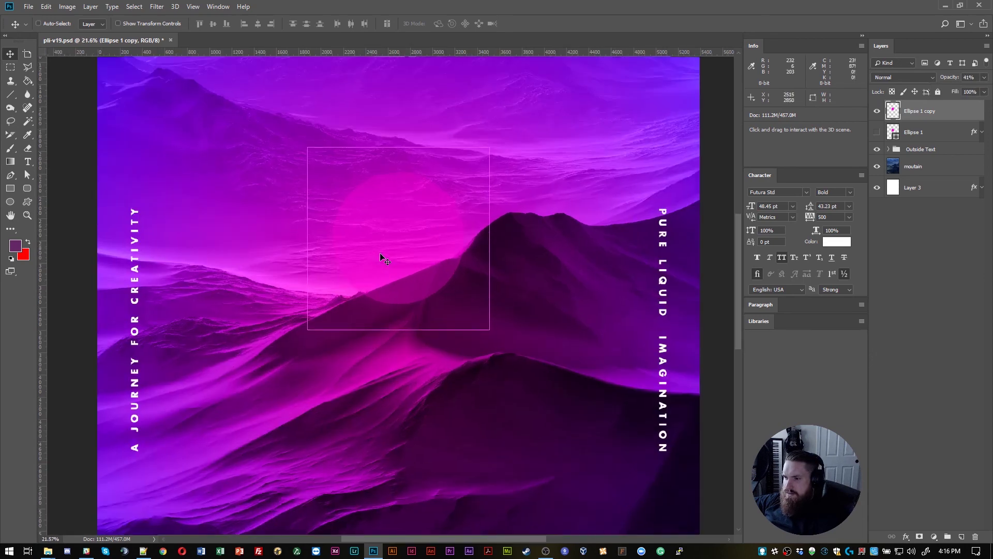
scroll(380, 253, "up", 5)
scroll(388, 282, "up", 1)
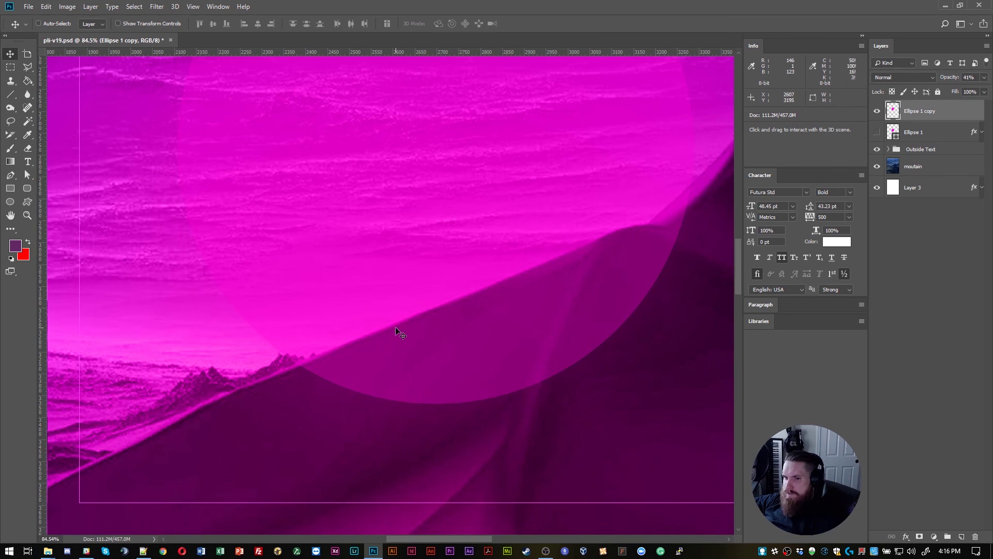
key("l")
left_click(321, 464)
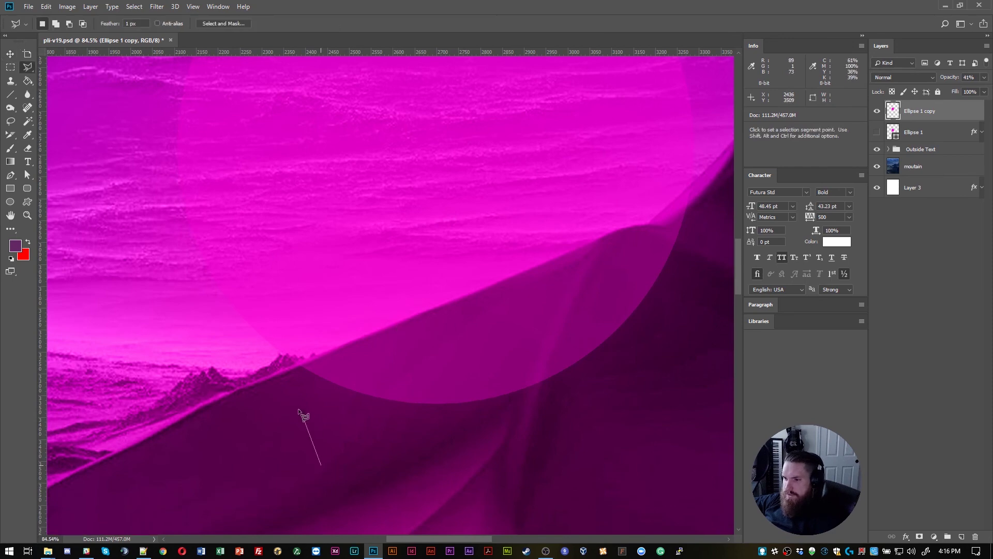
left_click(238, 389)
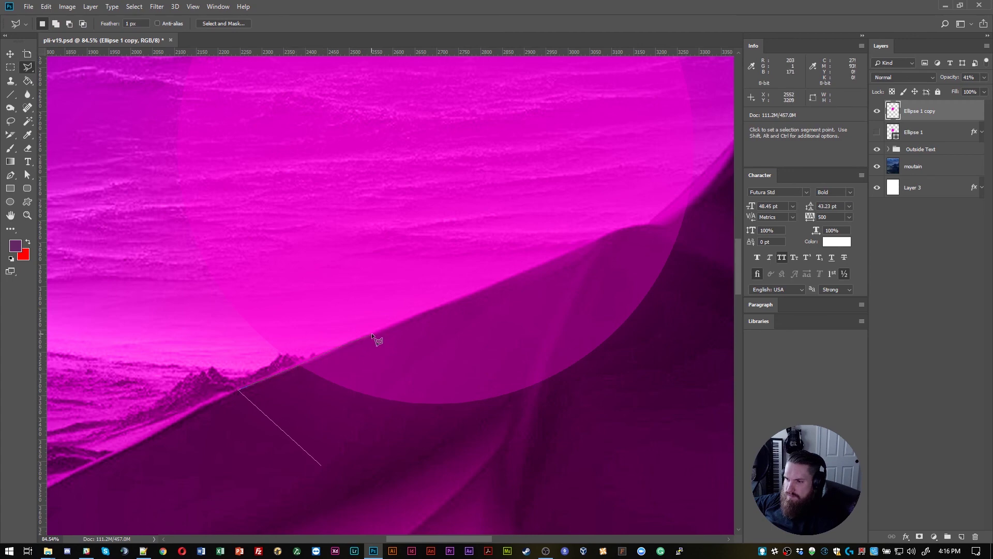
left_click(409, 319)
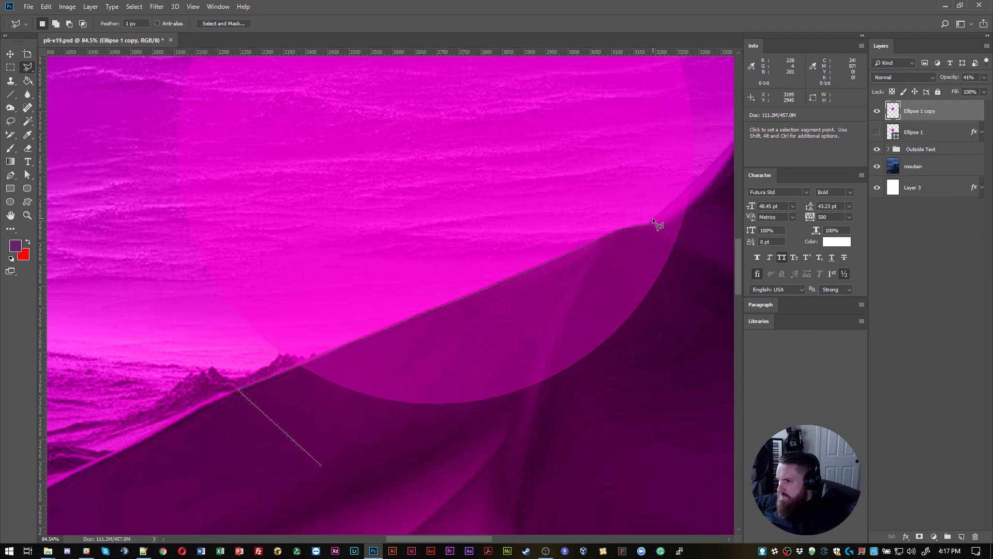
left_click_drag(653, 217, 557, 290)
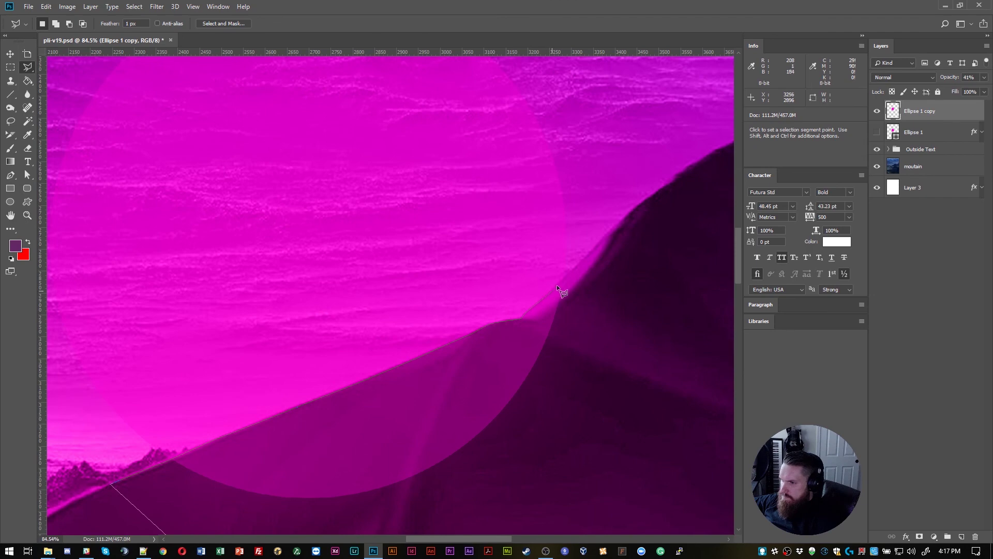
left_click(568, 271)
left_click(600, 272)
left_click(644, 324)
left_click(656, 392)
left_click_drag(650, 451, 666, 214)
double_click(654, 325)
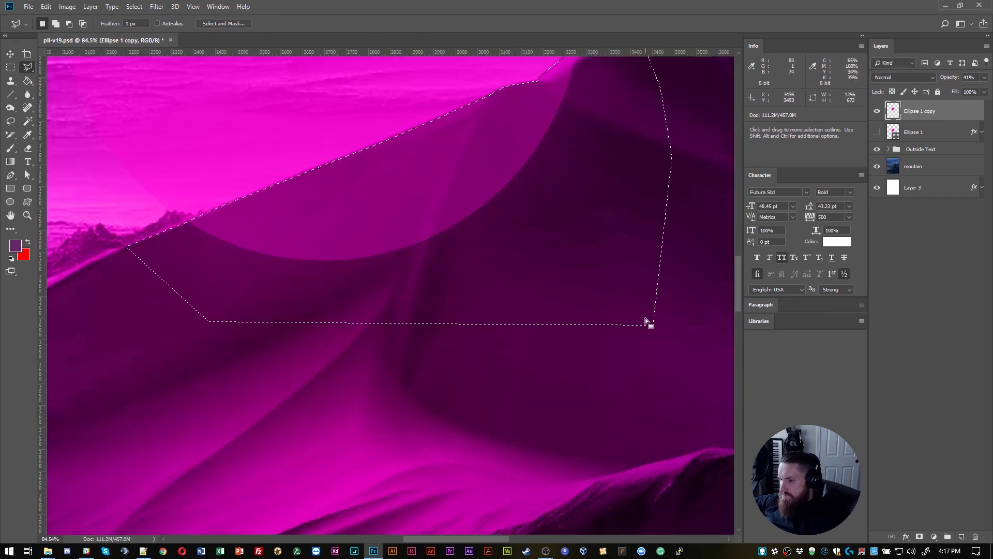
key("Delete")
key("m")
key("ctrl+d")
key("ctrl+0")
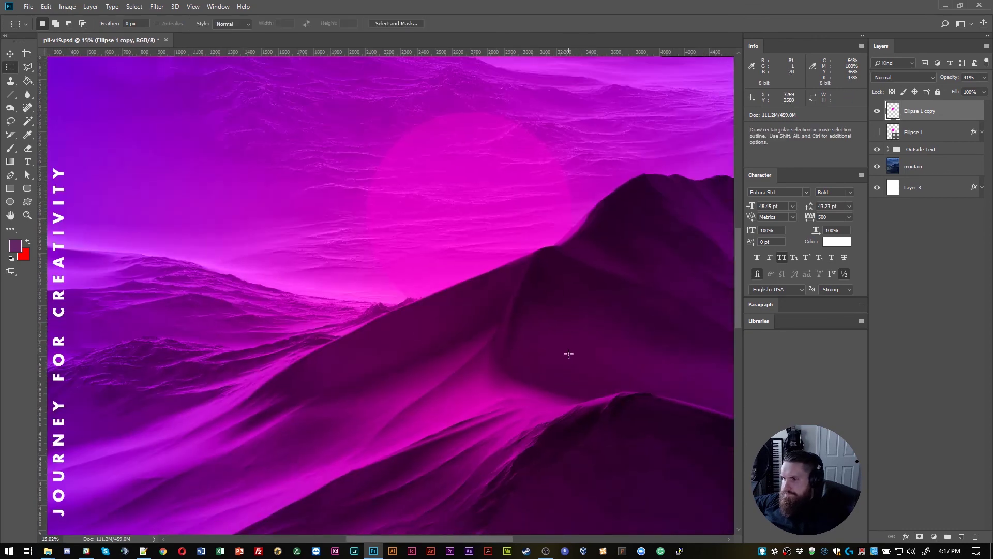
Restore the Ellipse 1 copy layer's opacity to 100% and inspect the cut edge along the ridge
scroll(568, 353, "down", 3)
scroll(591, 259, "up", 2)
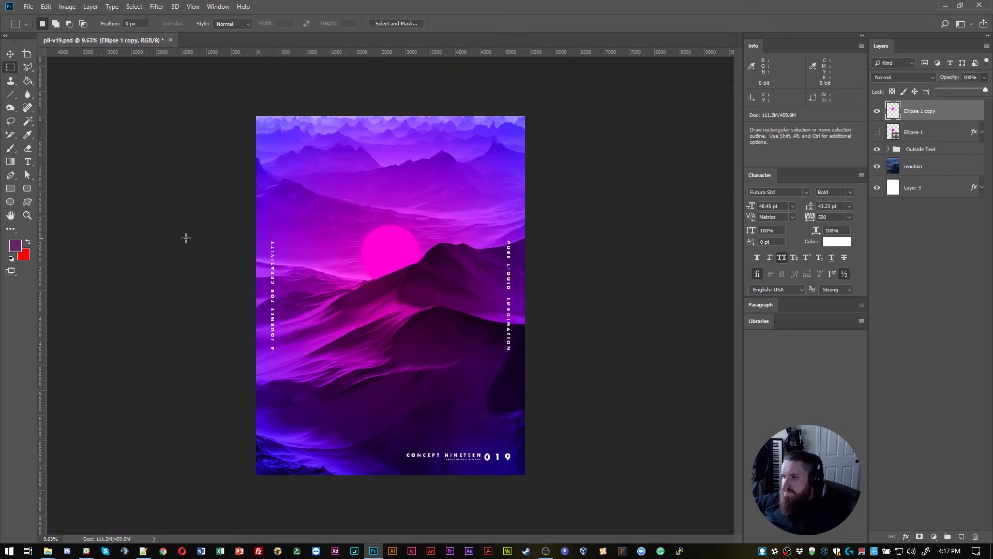
scroll(401, 265, "up", 5)
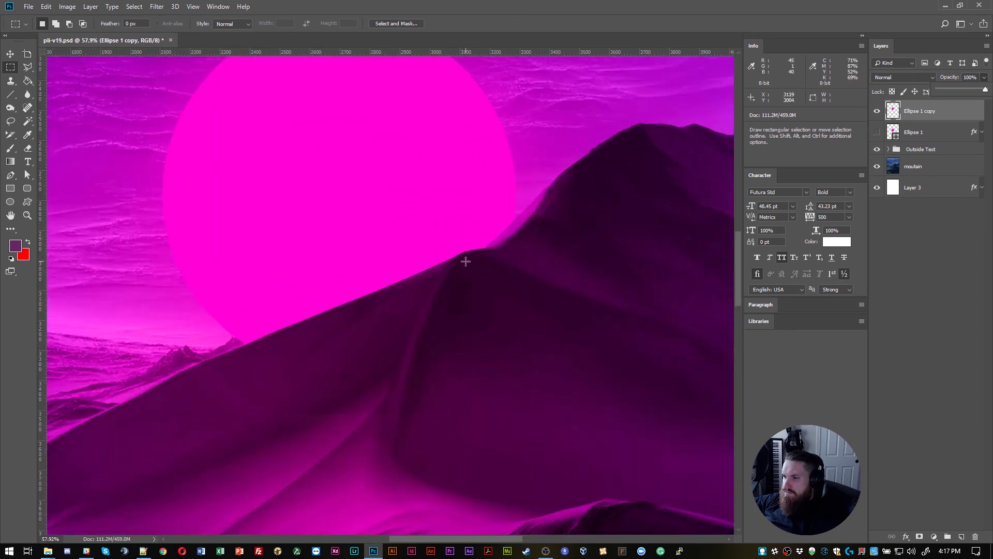
scroll(250, 321, "down", 1)
scroll(250, 321, "up", 3)
scroll(251, 321, "down", 6)
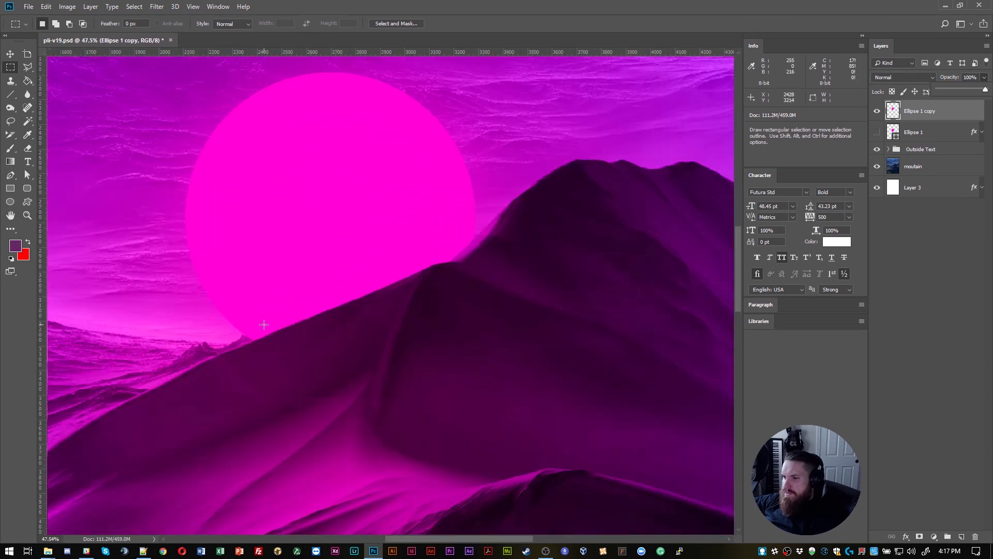
scroll(263, 324, "down", 2)
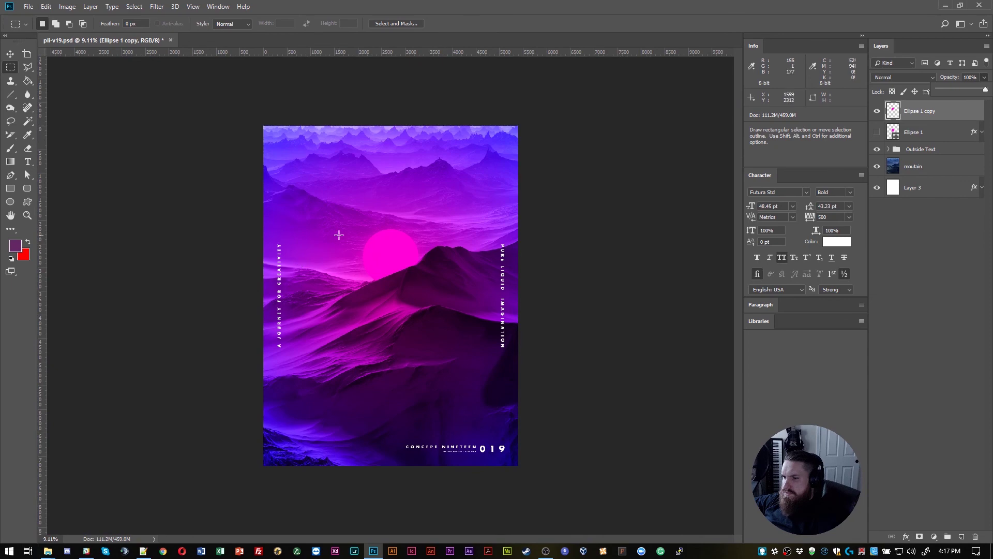
Duplicate the moutain layer and hide the original beneath the copy
scroll(339, 235, "up", 3)
left_click(911, 167)
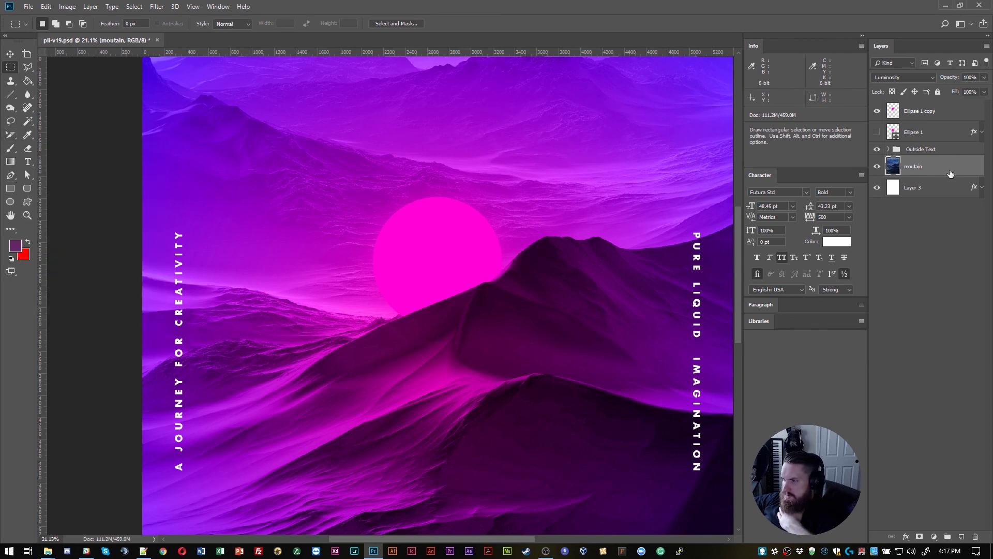
left_click_drag(950, 173, 962, 536)
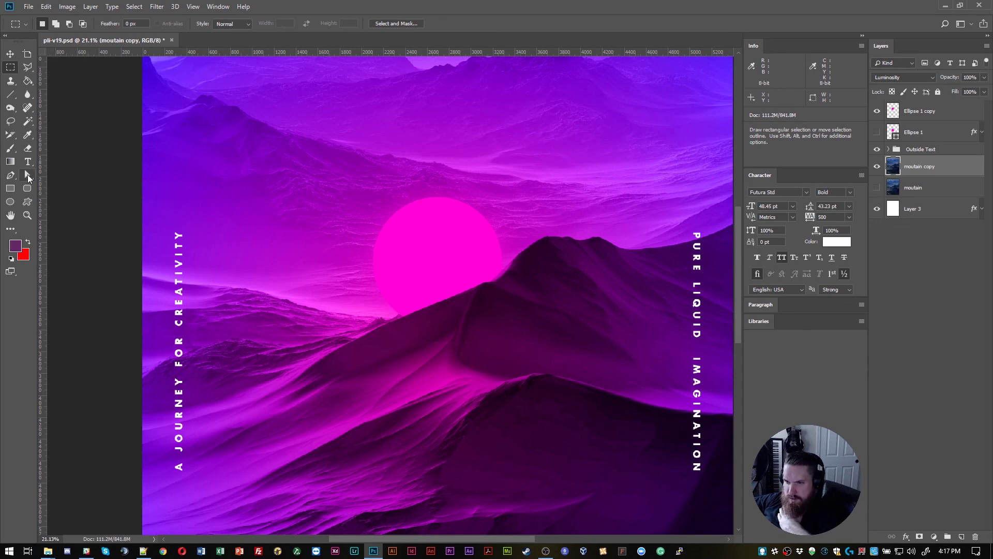
Darken the dune ridge beneath the circle on the moutain copy layer with a soft 306 px Burn tool, Midtones, 50% exposure
left_click(17, 177)
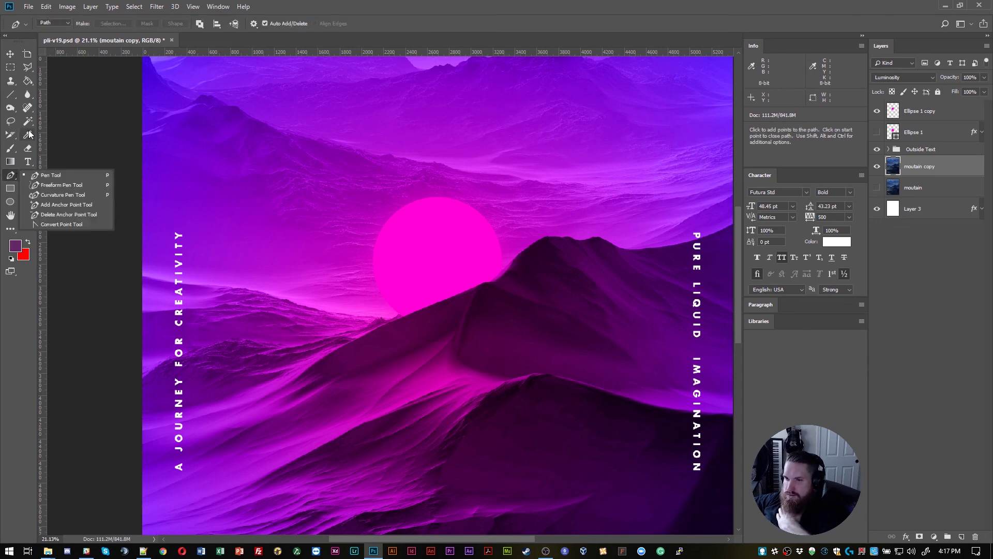
left_click(7, 110)
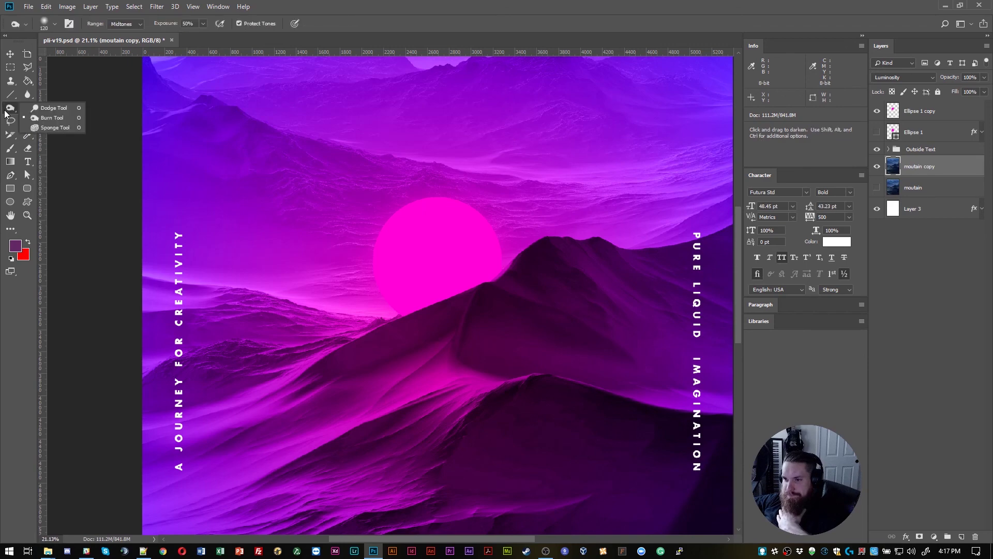
left_click(48, 27)
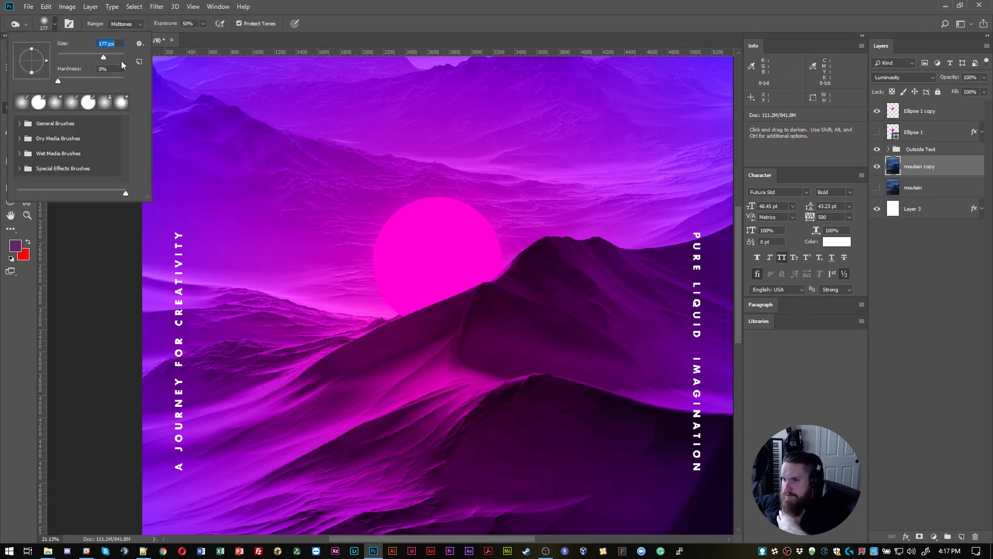
left_click(418, 333)
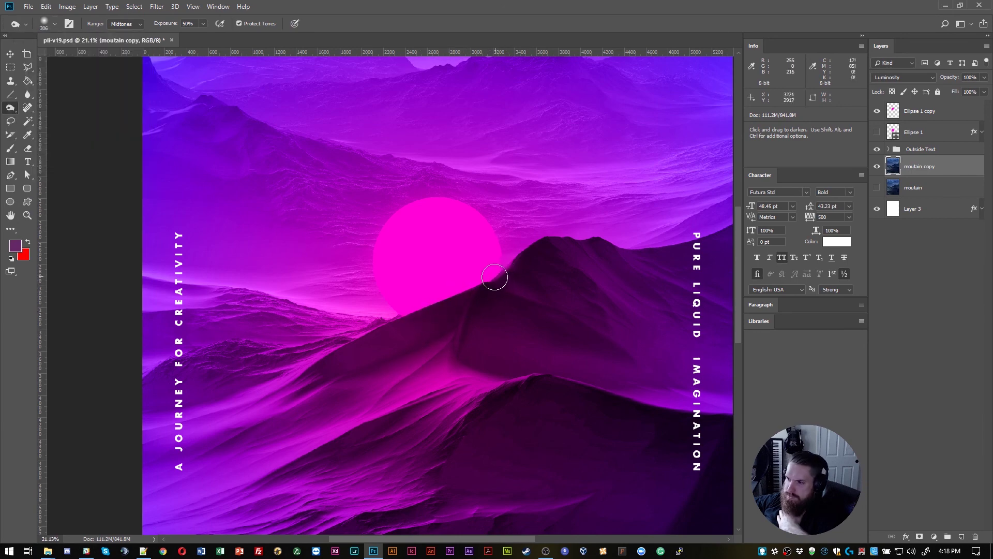
left_click_drag(494, 278, 406, 328)
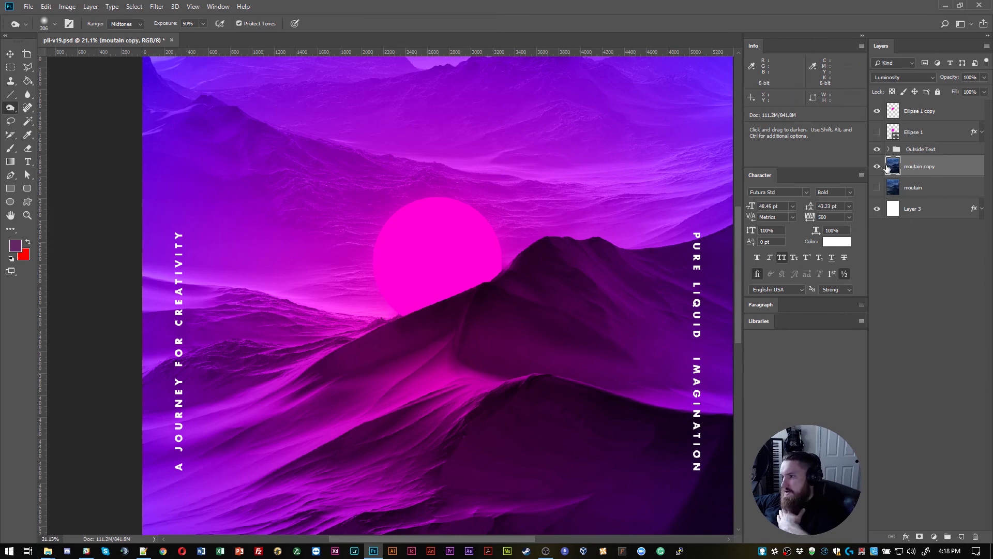
mouse_move(462, 315)
left_mouse_down()
mouse_move(472, 292)
mouse_move(493, 281)
mouse_move(431, 296)
left_mouse_up()
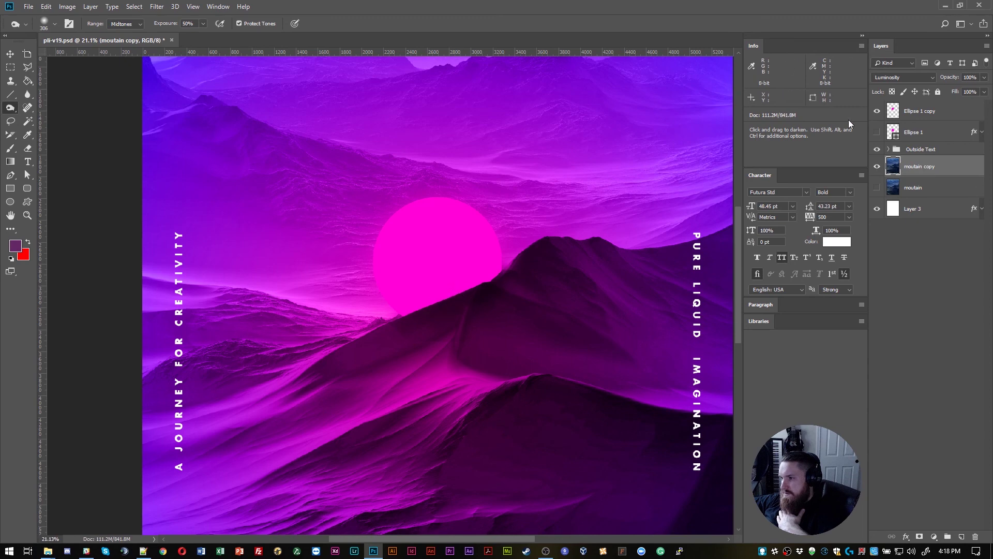
Examine the burned ridge line by toggling the visibility of the Ellipse 1 copy and moutain copy layers
left_click(878, 118)
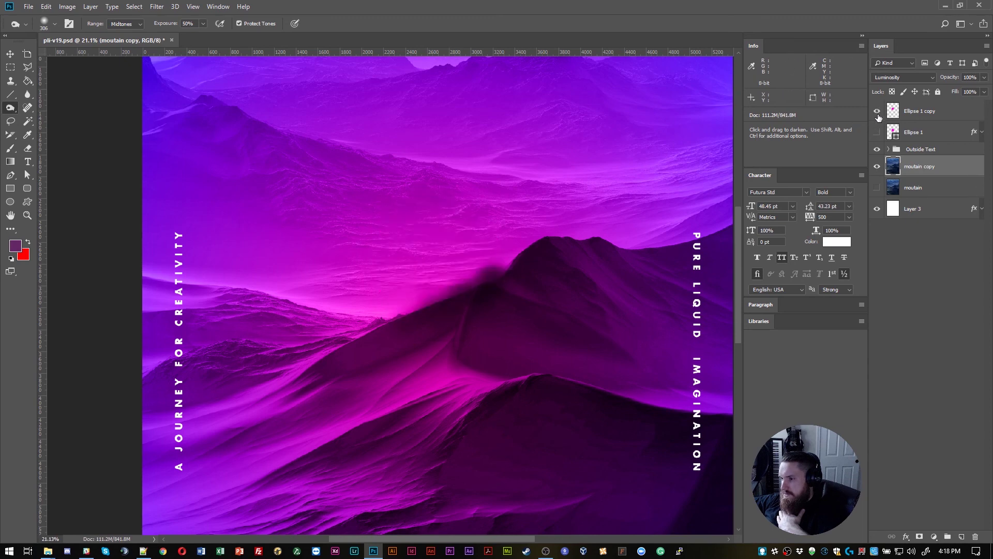
left_click(878, 116)
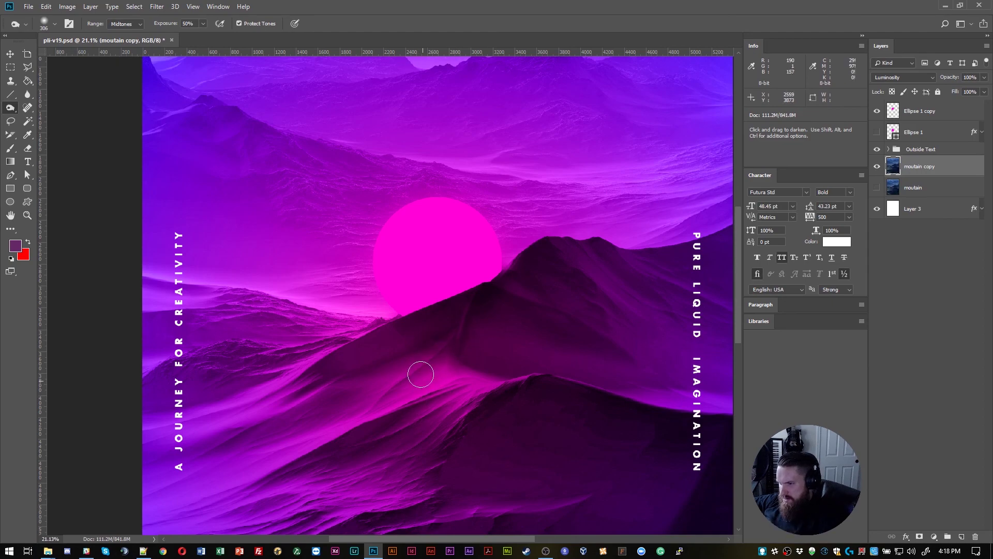
scroll(421, 374, "up", 5)
scroll(419, 383, "down", 6)
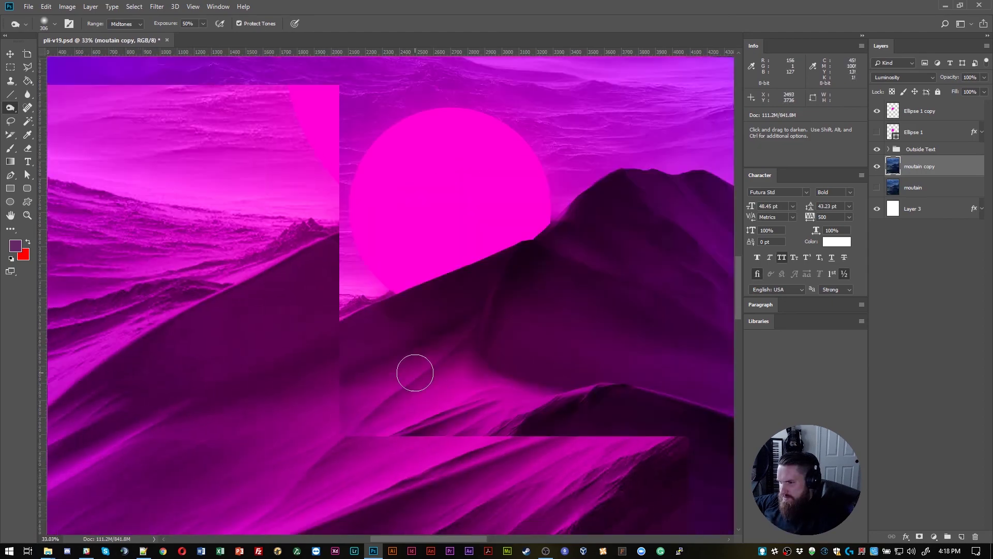
scroll(427, 423, "up", 2)
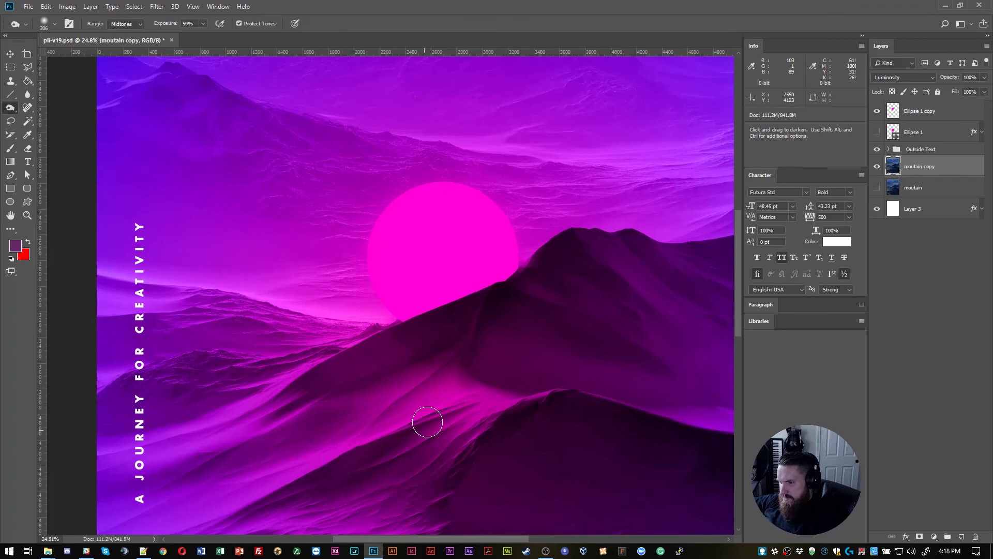
left_click(877, 166)
left_click(877, 166)
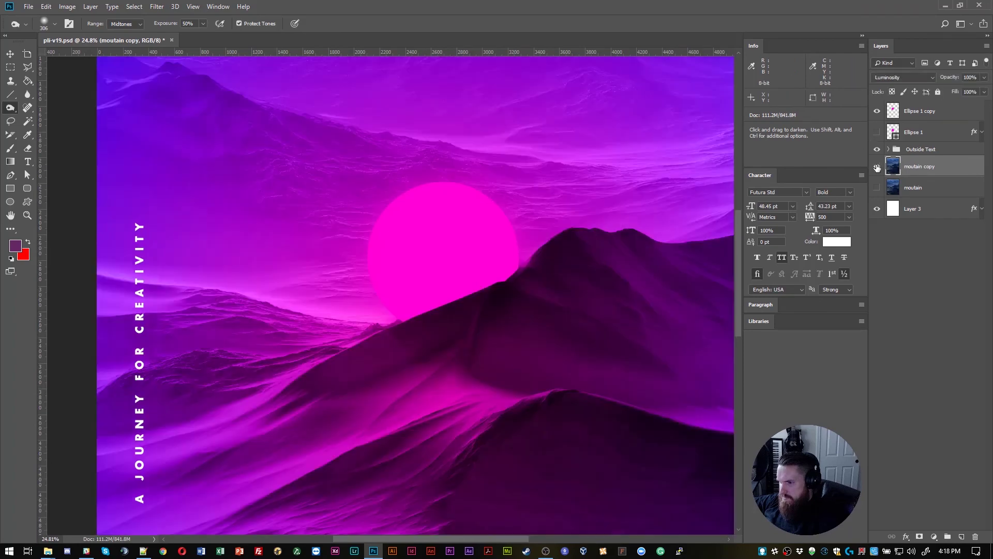
left_click(877, 111)
left_click(877, 115)
left_click(877, 115)
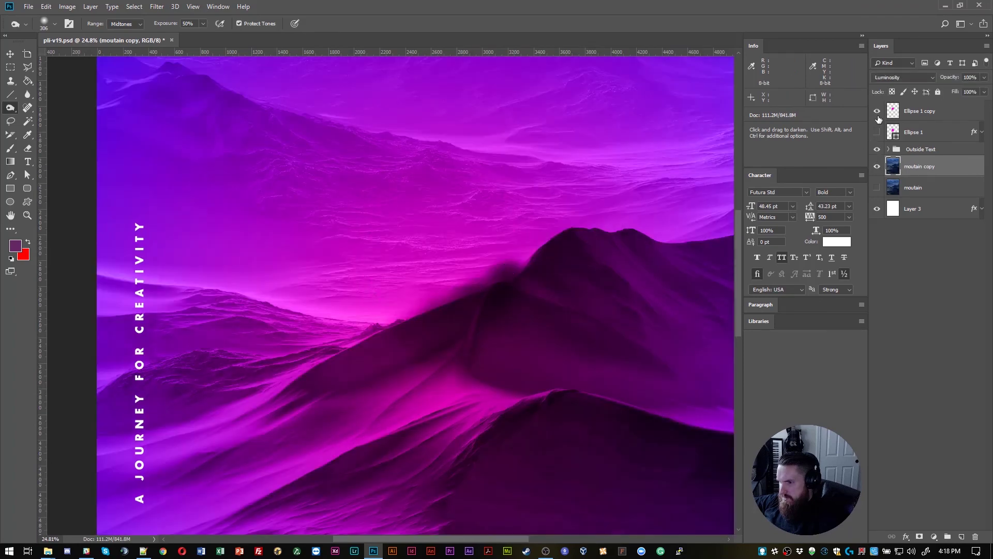
left_click(878, 115)
left_click(878, 115)
left_click(877, 115)
left_click(878, 115)
left_click(878, 115)
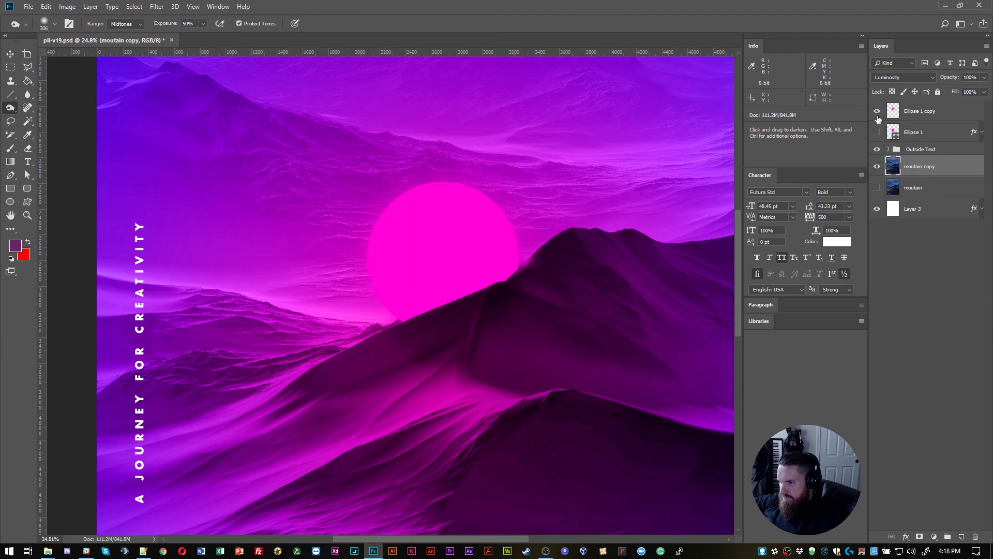
left_click(878, 116)
left_click(878, 116)
left_click(878, 116)
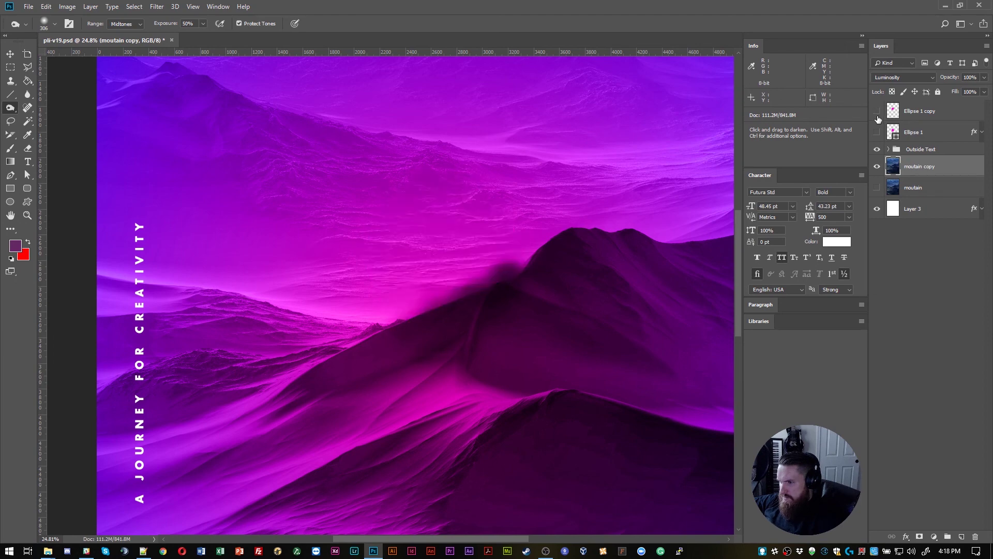
left_click(877, 116)
left_click(877, 116)
left_click(877, 116)
Clean up the Ellipse 1 copy layer along the dune ridge with a 401 px Eraser at 100% hardness
left_click(916, 113)
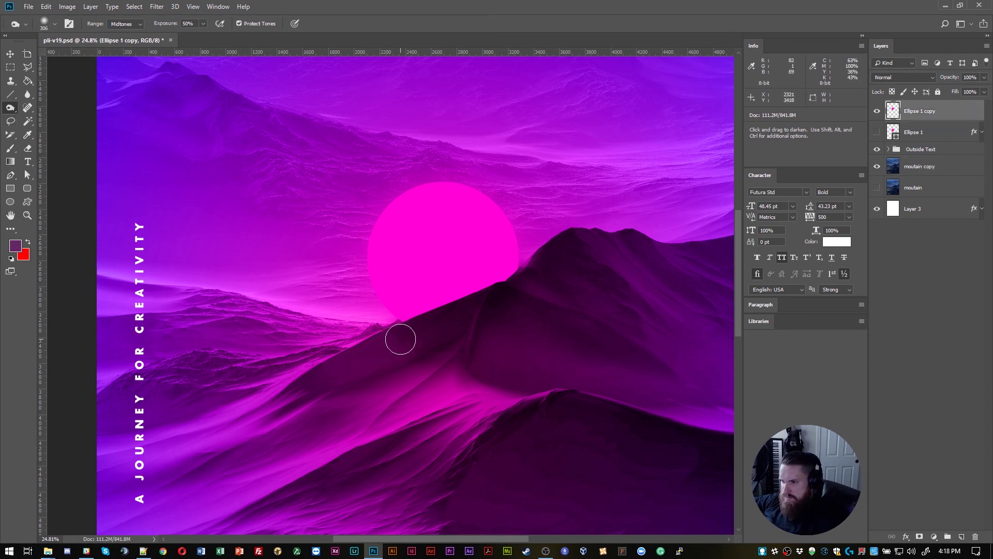
key("e")
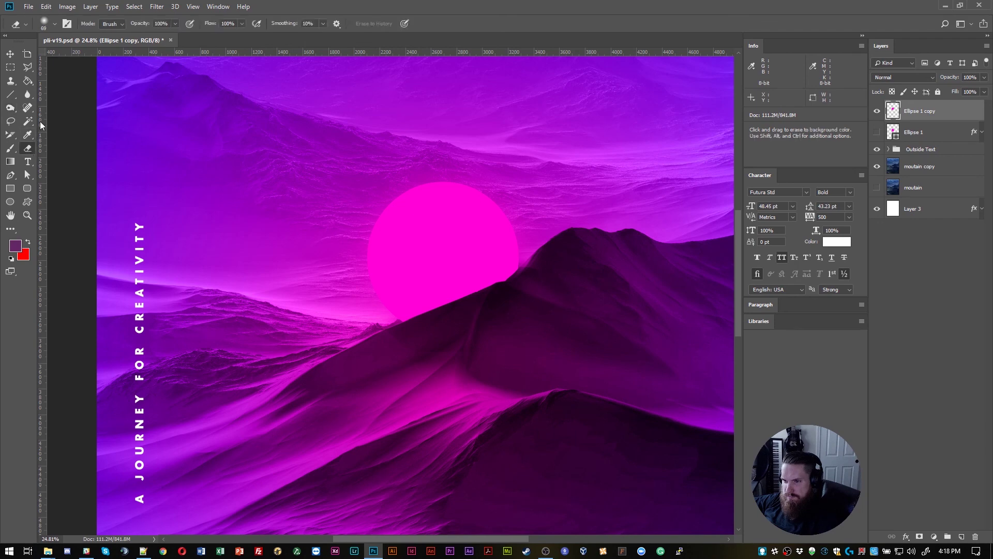
left_click(42, 28)
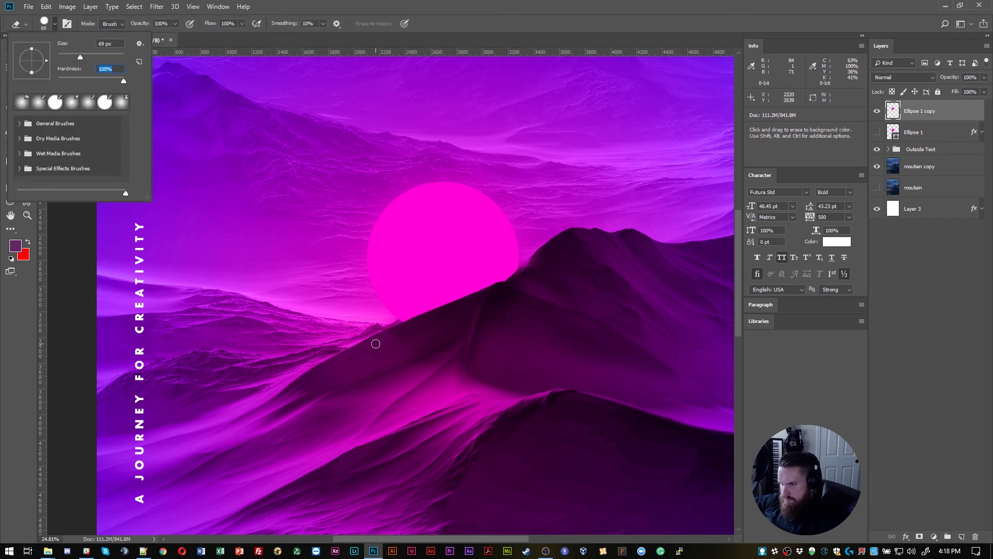
key("shift+Tab")
type("117")
key("Return")
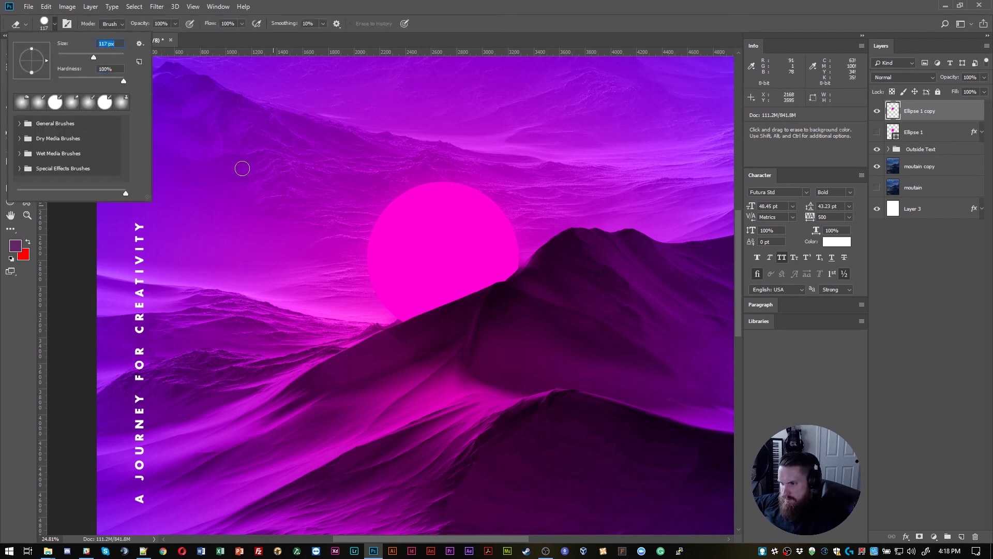
left_click(114, 56)
key("Return")
scroll(394, 372, "up", 1)
scroll(395, 372, "up", 7)
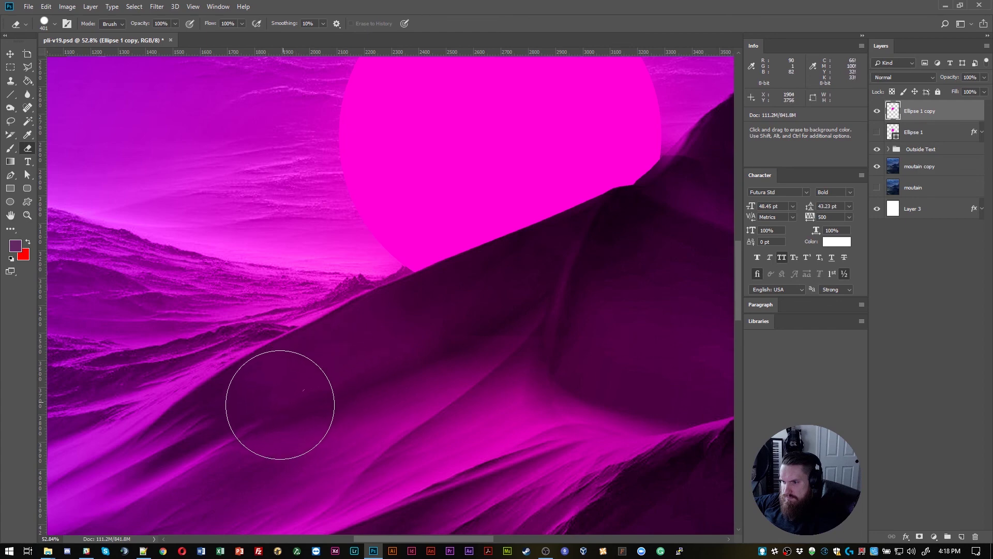
left_click_drag(492, 373, 366, 473)
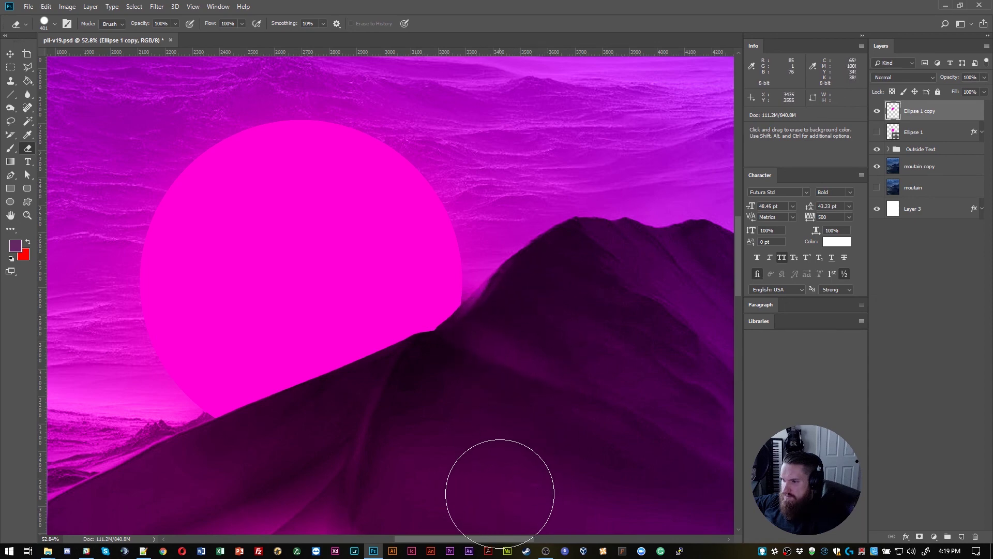
Examine the circle's cleaned edge along the ridge up close and compare the whole poster with and without the circle
scroll(467, 459, "down", 6)
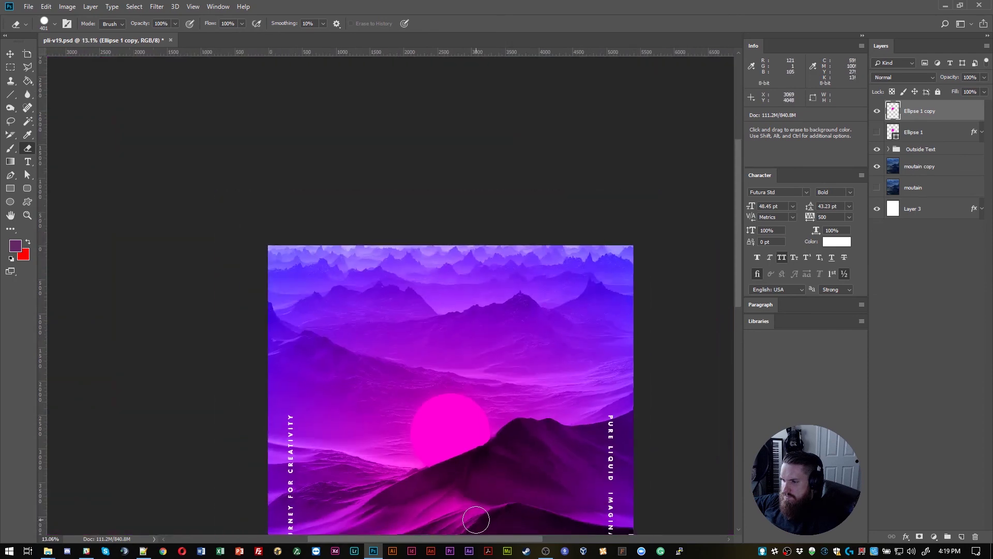
scroll(475, 519, "up", 6)
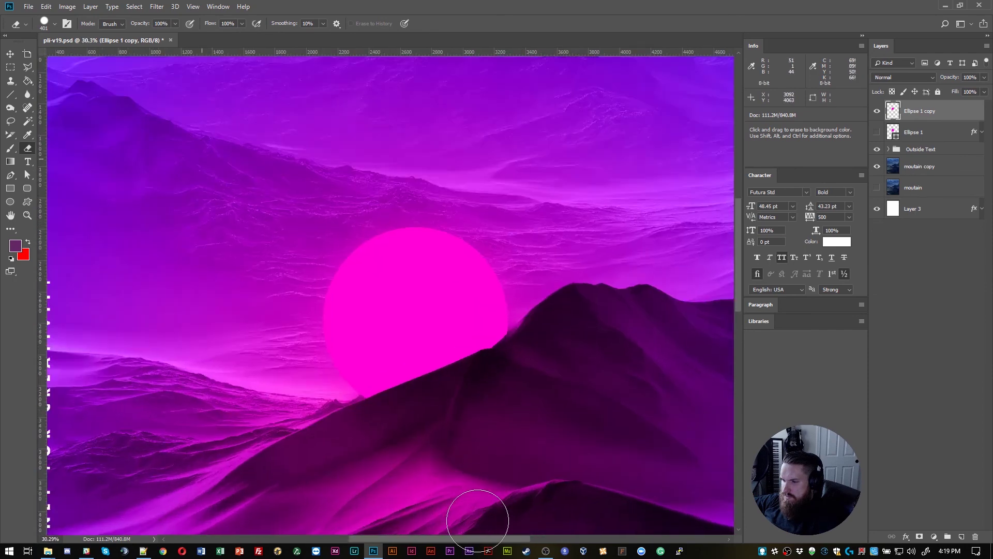
scroll(414, 379, "up", 4)
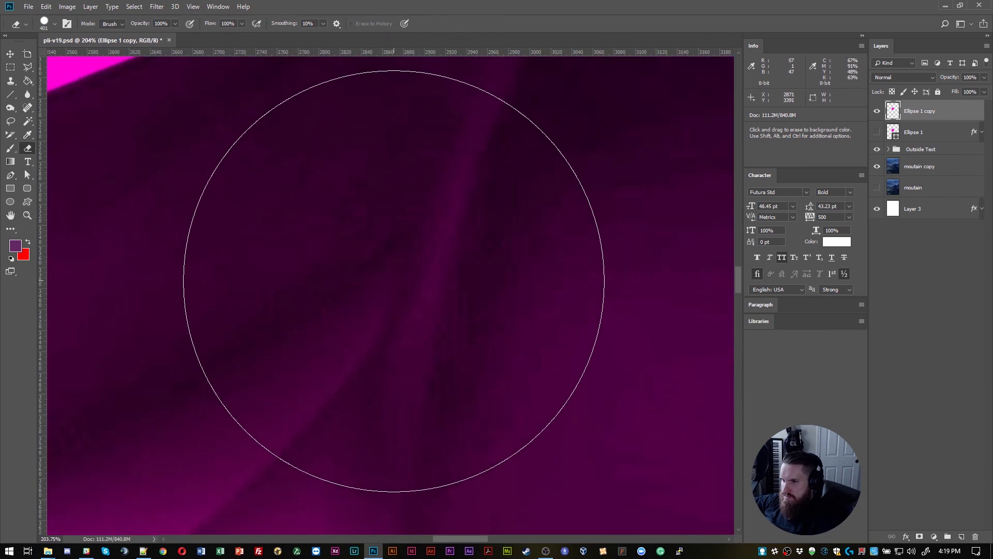
scroll(398, 280, "down", 3)
scroll(405, 316, "down", 10)
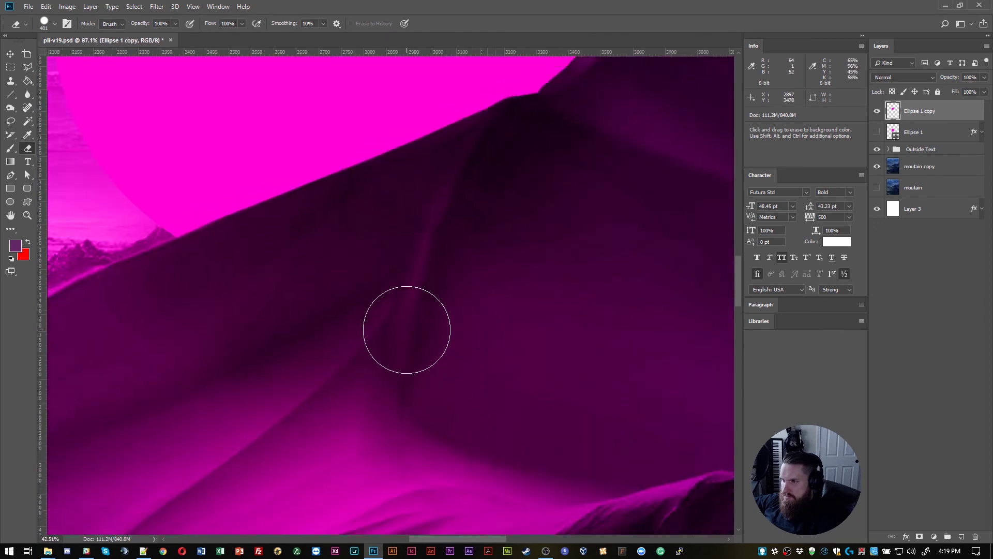
scroll(357, 339, "up", 1)
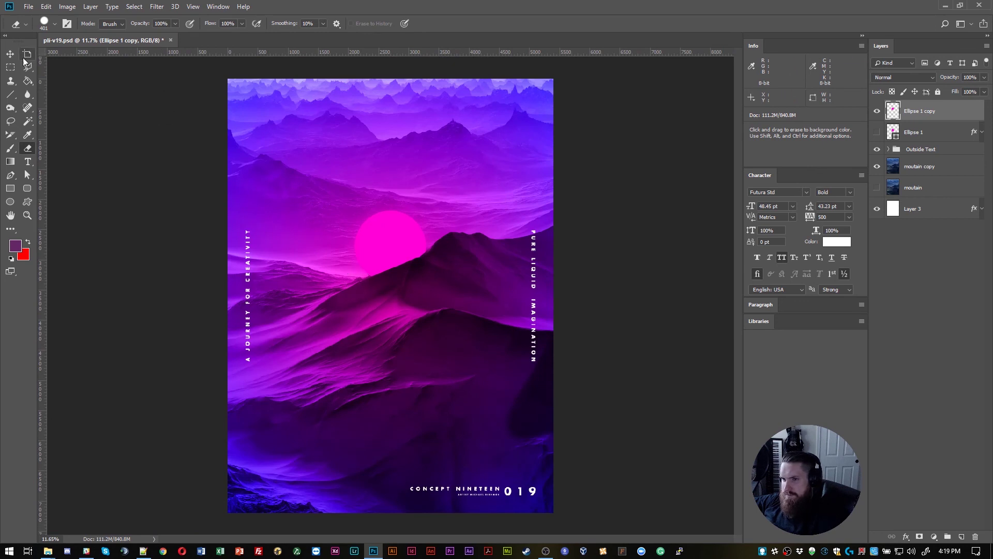
key("v")
left_click(169, 224)
left_click(370, 249)
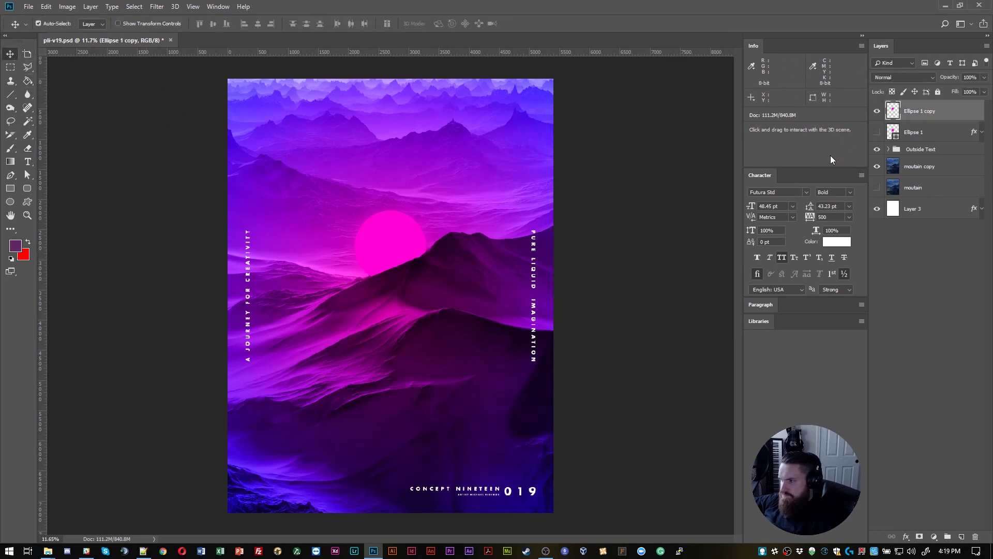
left_click(877, 111)
left_click(876, 111)
Add a radial pink-to-blue Gradient Overlay to the Ellipse 1 copy layer and reset its alignment
double_click(976, 119)
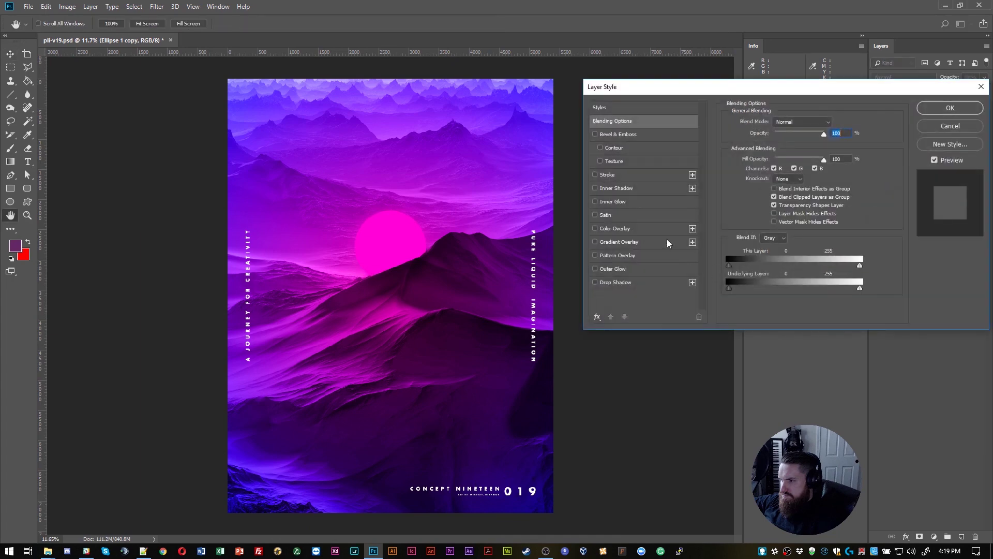
left_click(612, 243)
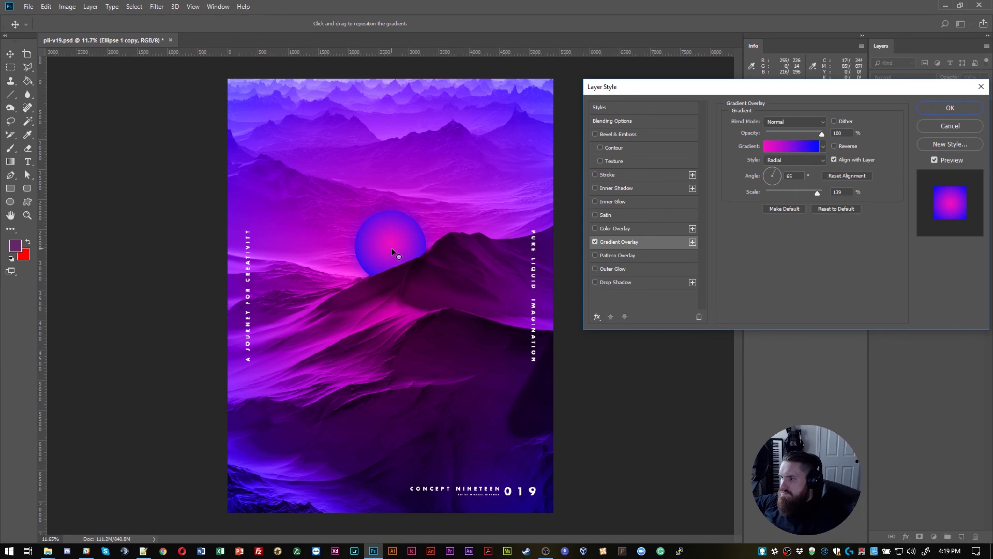
left_click(845, 177)
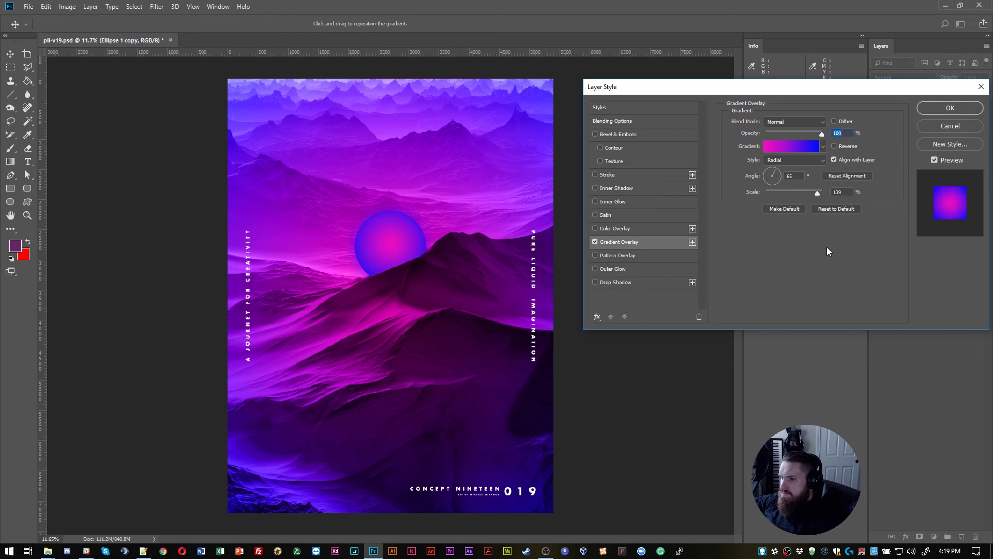
Recolor the circle gradient's pink stop to #db00b4 and swap the stops, placing blue at 0% and pink at the far end
left_click(775, 148)
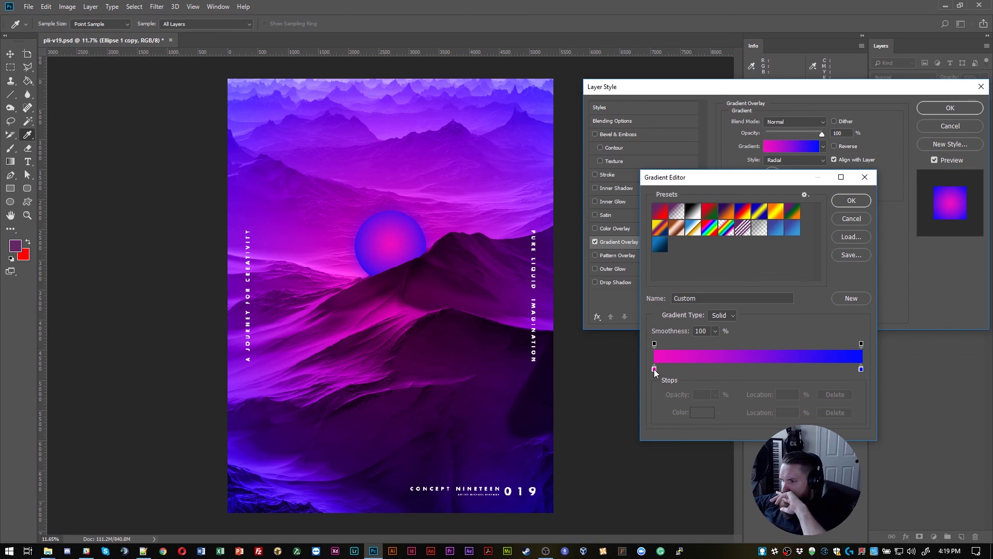
double_click(654, 369)
left_click_drag(399, 299, 401, 307)
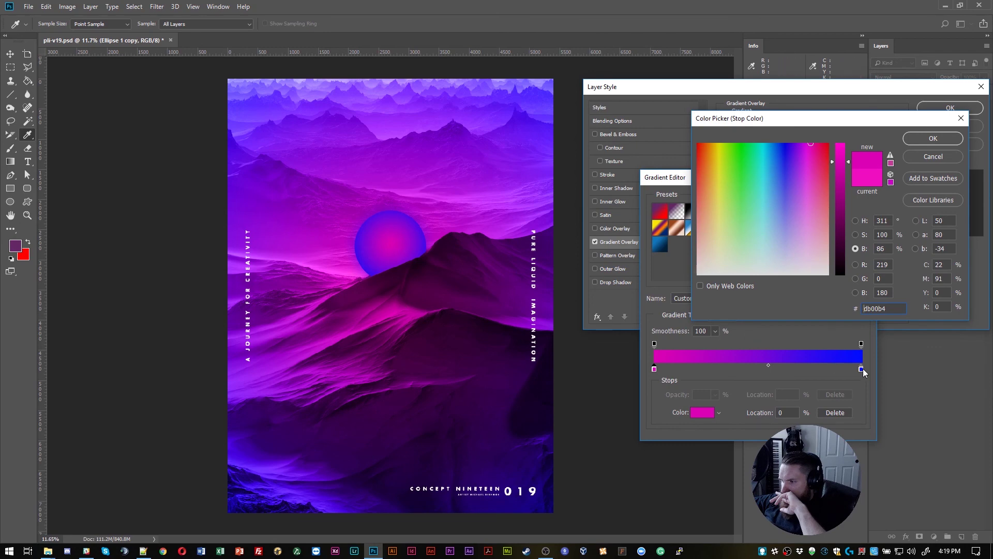
left_click(924, 140)
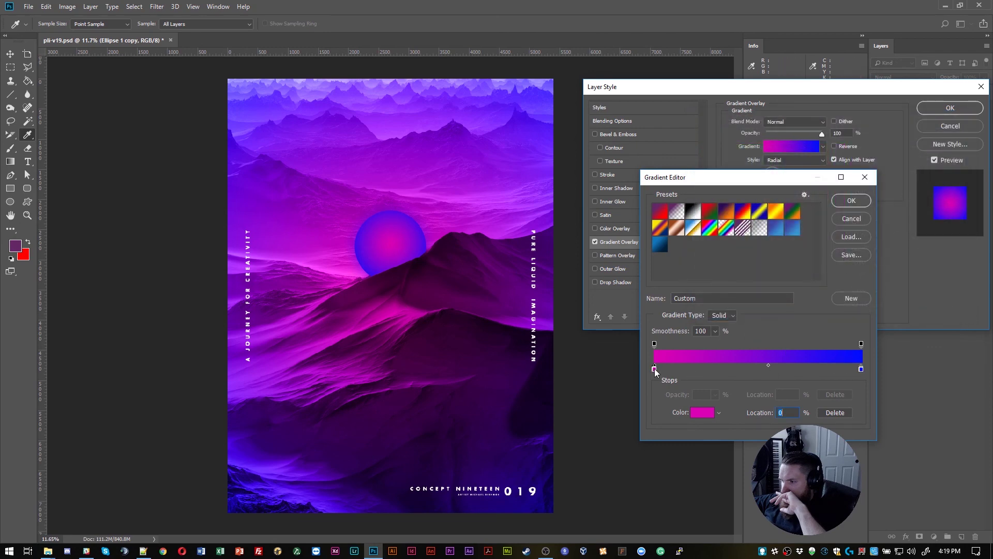
left_click_drag(654, 369, 849, 394)
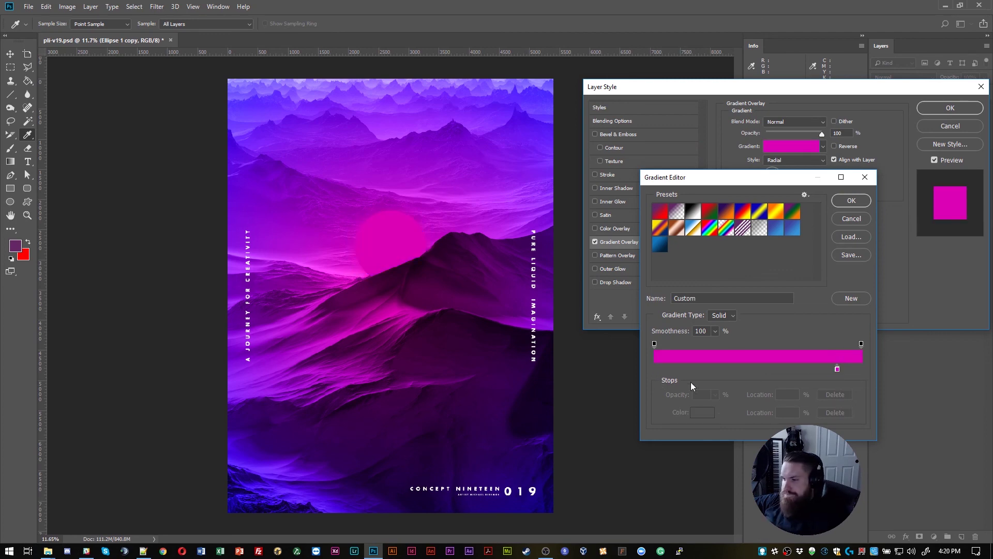
left_click_drag(805, 367, 654, 368)
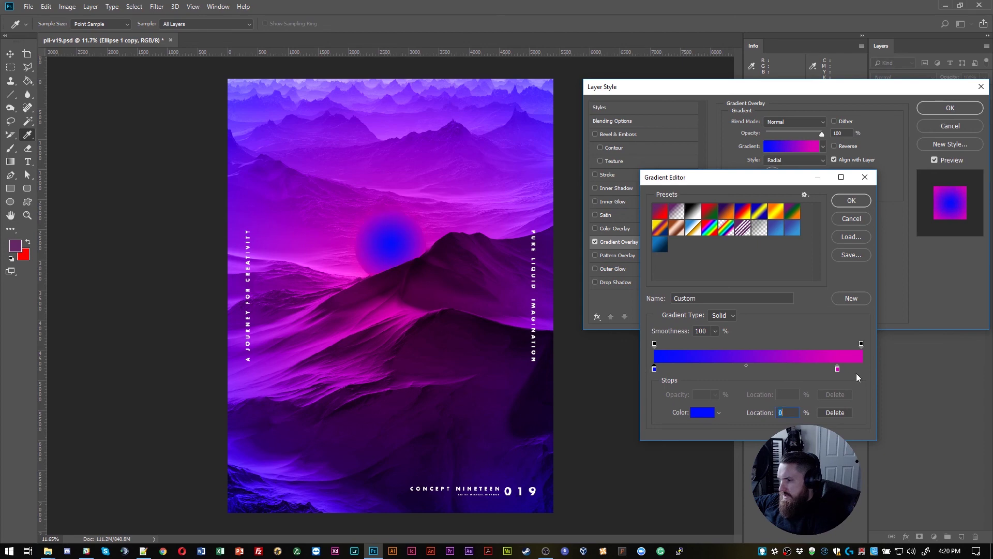
left_click_drag(838, 369, 868, 374)
Change the blue stop at 0% to white and shift the gradient's midpoint to about a third of the way from it
double_click(654, 368)
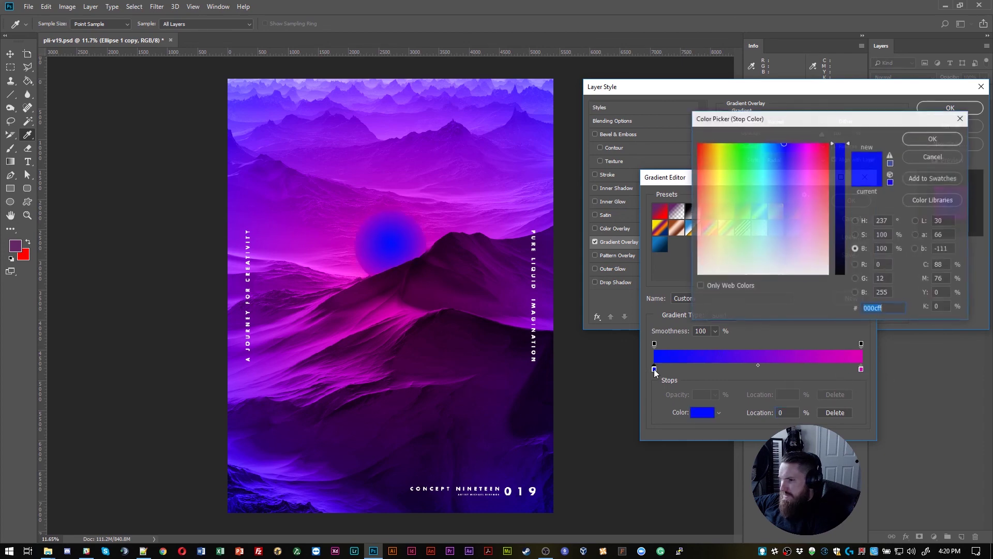
left_click_drag(768, 237, 768, 288)
key("Return")
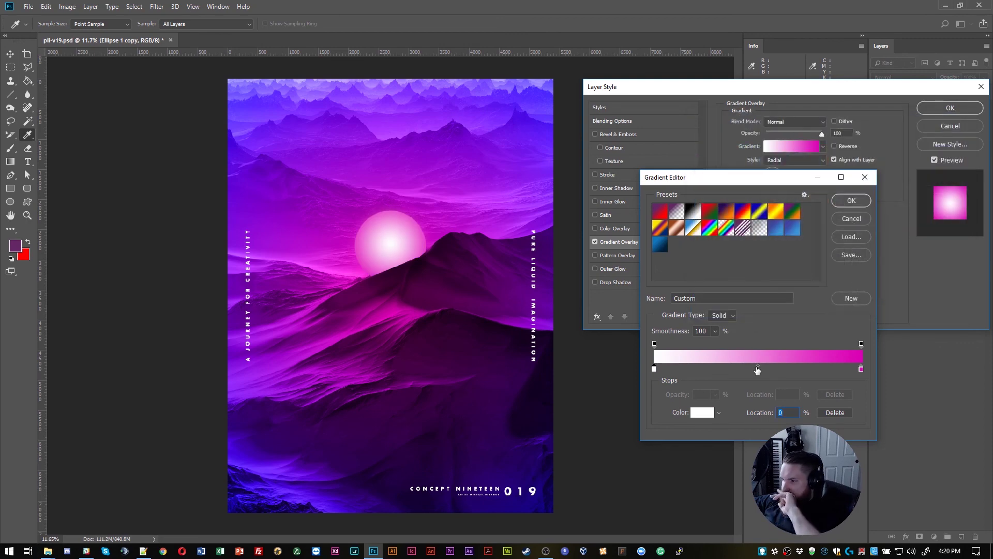
left_click_drag(758, 365, 706, 369)
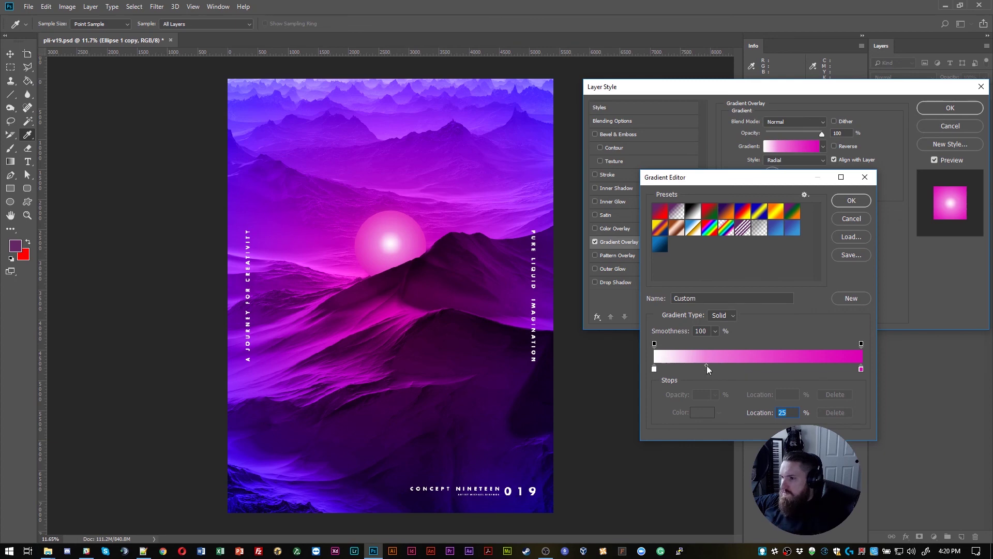
left_click_drag(707, 366, 720, 387)
left_click(723, 369)
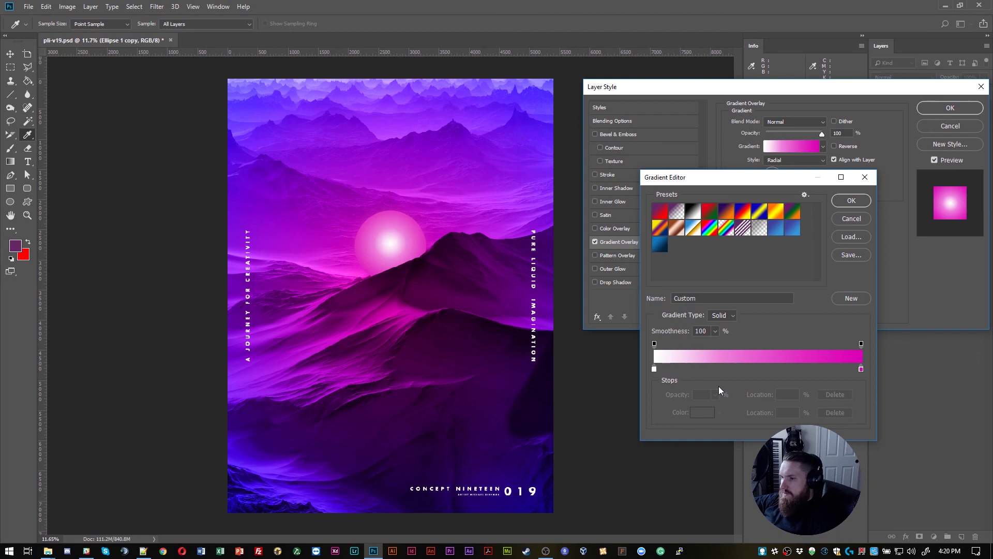
Recolor the white stop with a bright pink sampled from the dunes just beside the sun
double_click(654, 369)
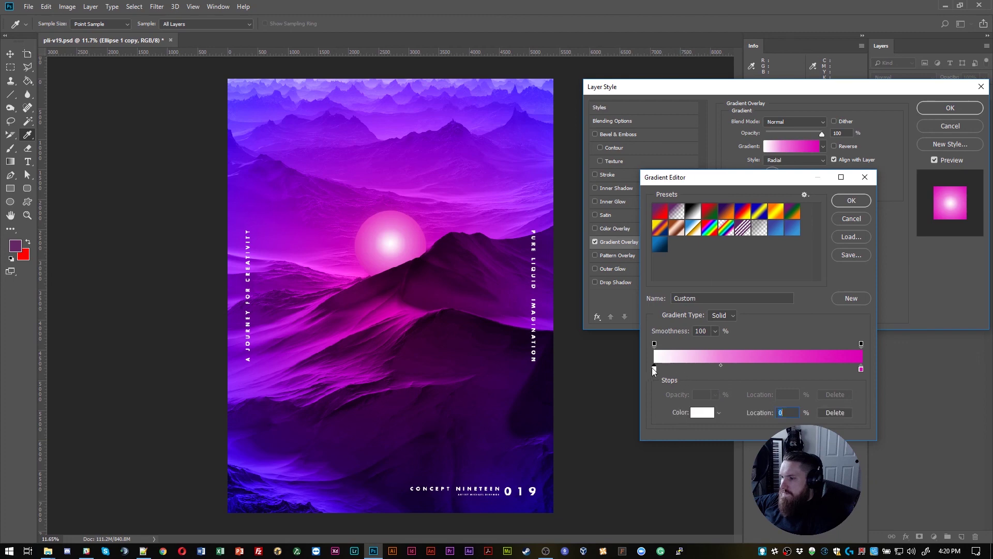
left_click(384, 305)
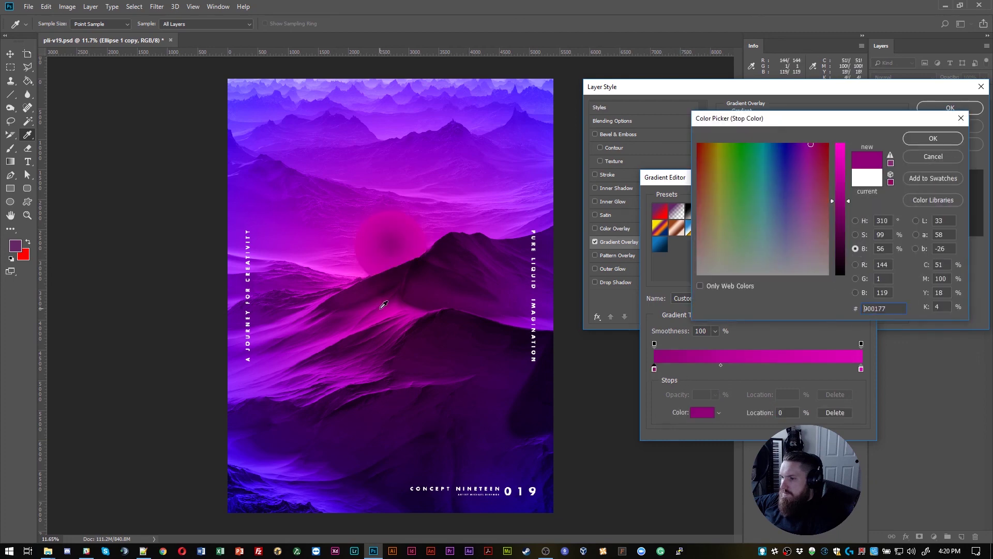
left_click_drag(388, 306, 345, 308)
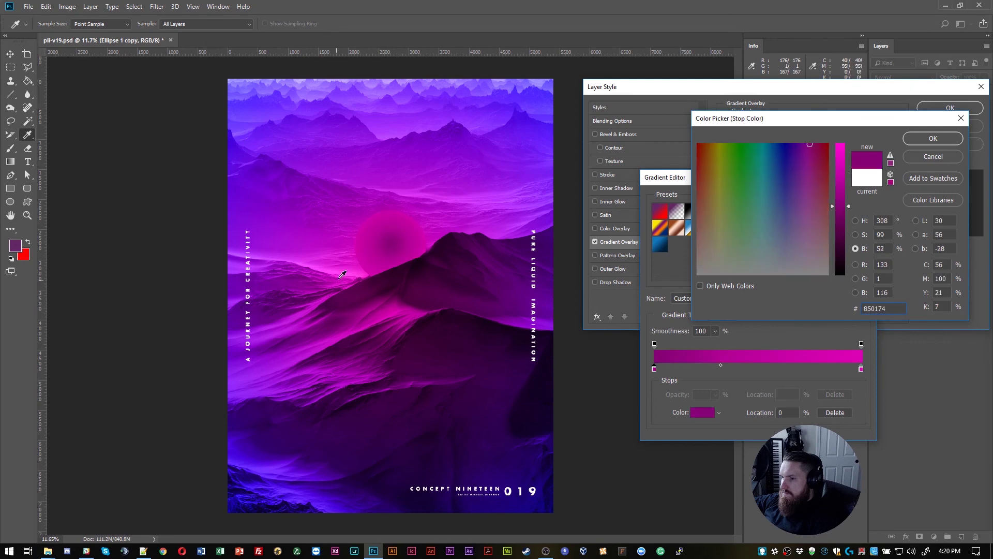
left_click_drag(342, 274, 347, 269)
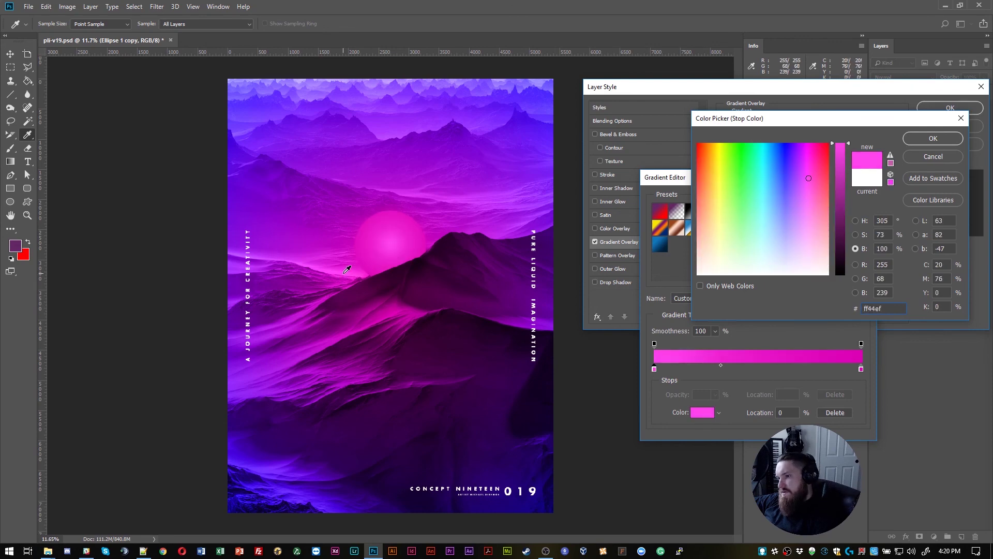
left_click(343, 270)
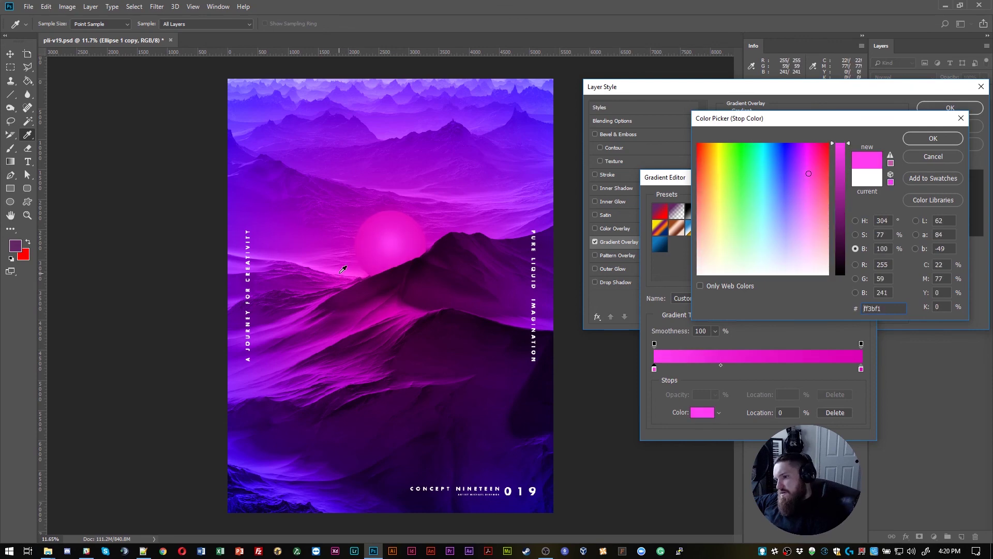
left_click(348, 270)
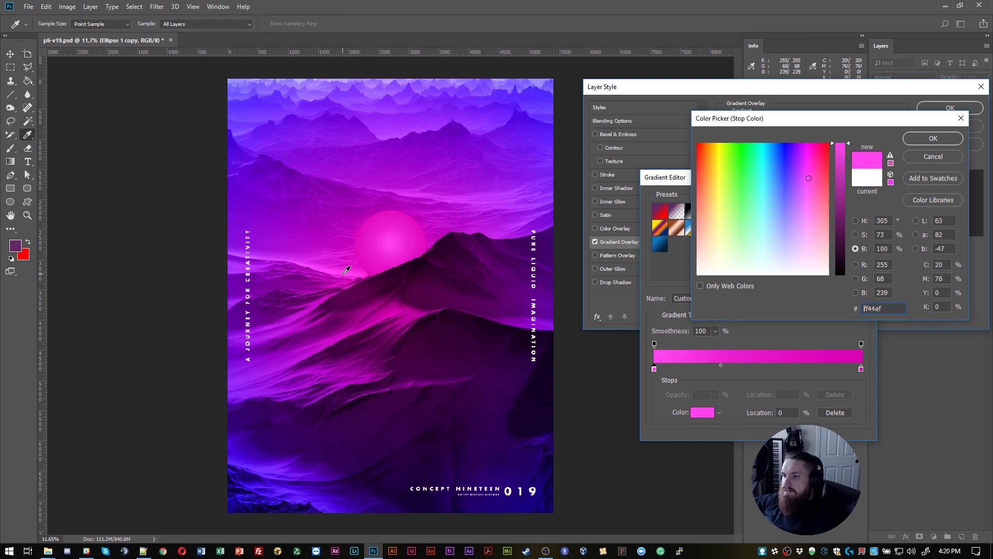
left_click(343, 269)
left_click(342, 269)
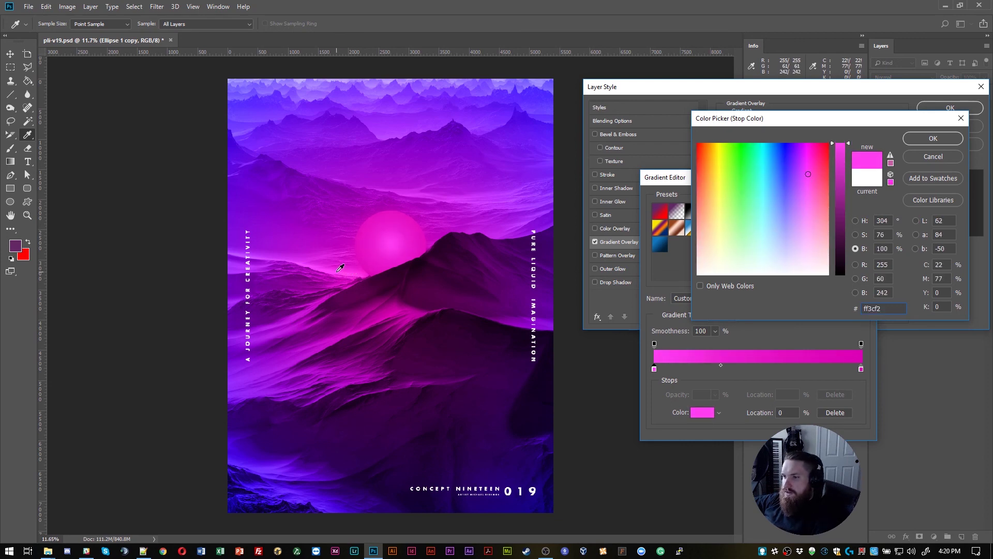
left_click(338, 268)
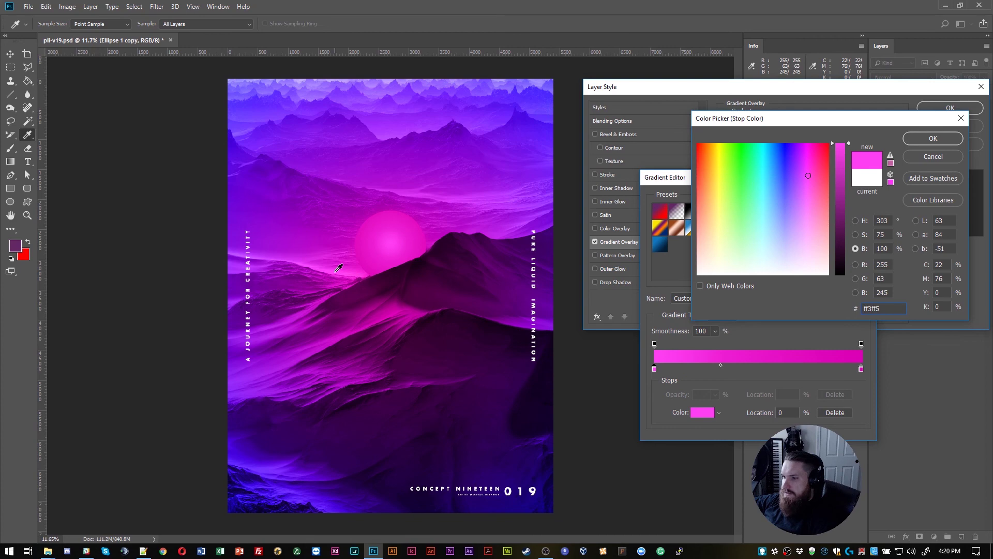
left_click(335, 267)
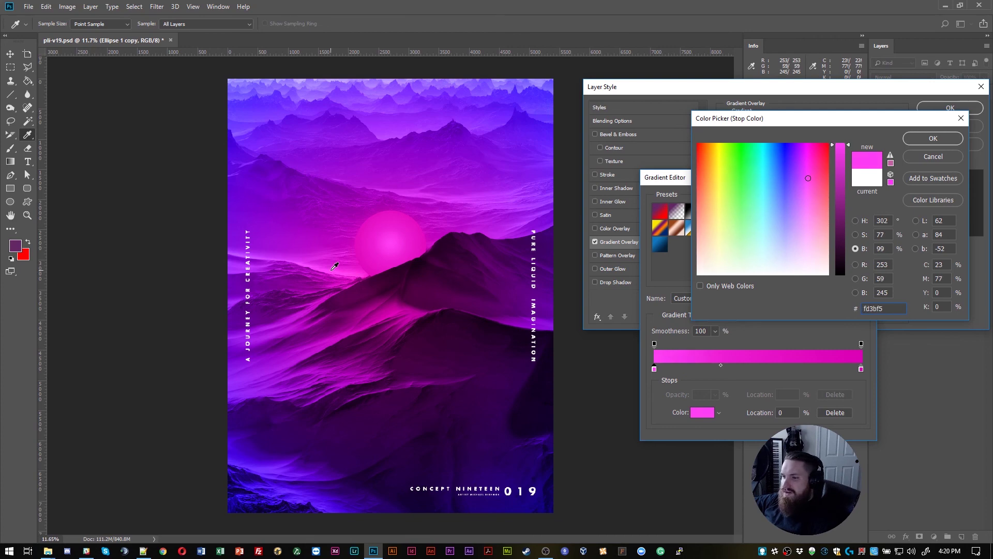
left_click(333, 269)
left_click(337, 264)
Try darker magenta shades sampled from the ridge below the sun for the stop at 0%
left_click(398, 305)
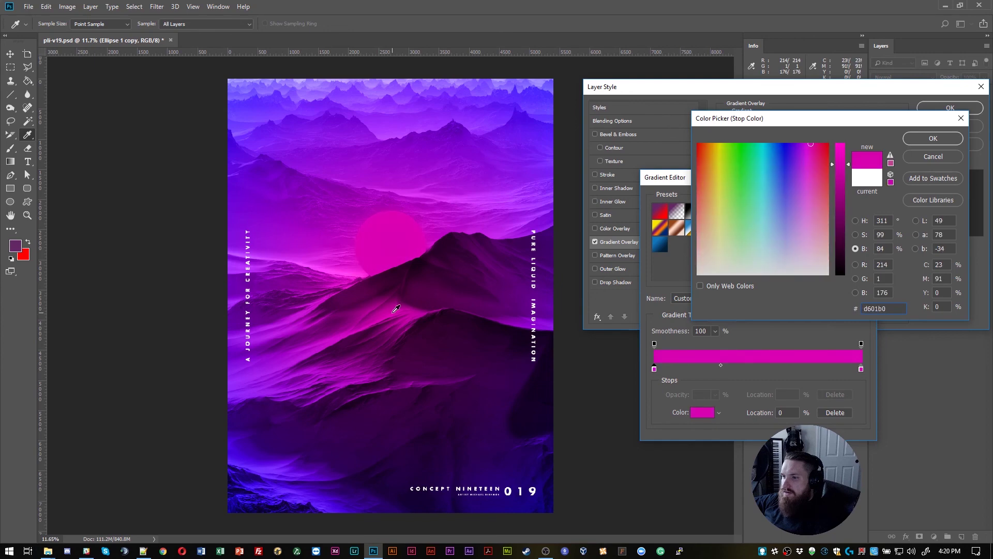
left_click(400, 308)
left_click(402, 310)
left_click(424, 315)
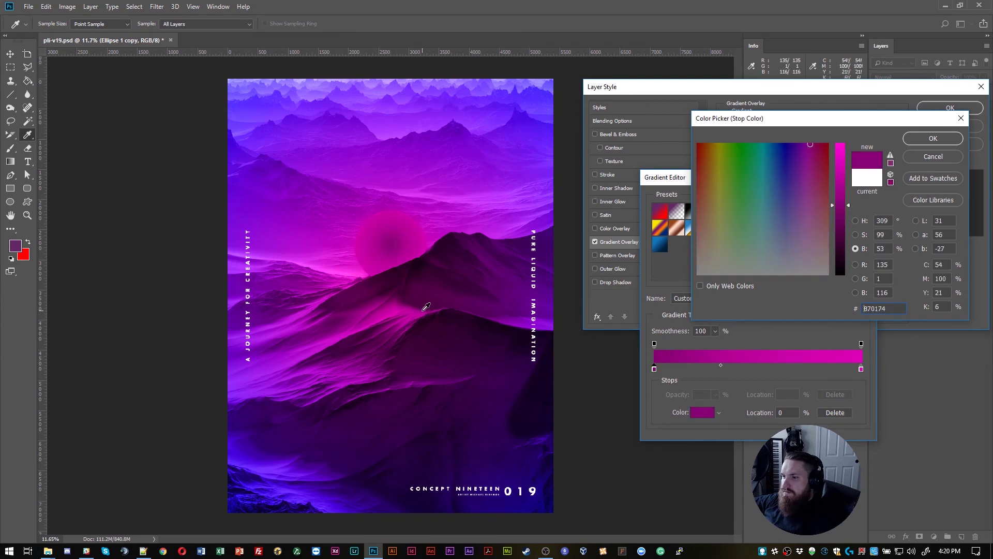
Set the stop at 0% to light pink #fd58ff and apply the Gradient Overlay to the circle
left_click(334, 269)
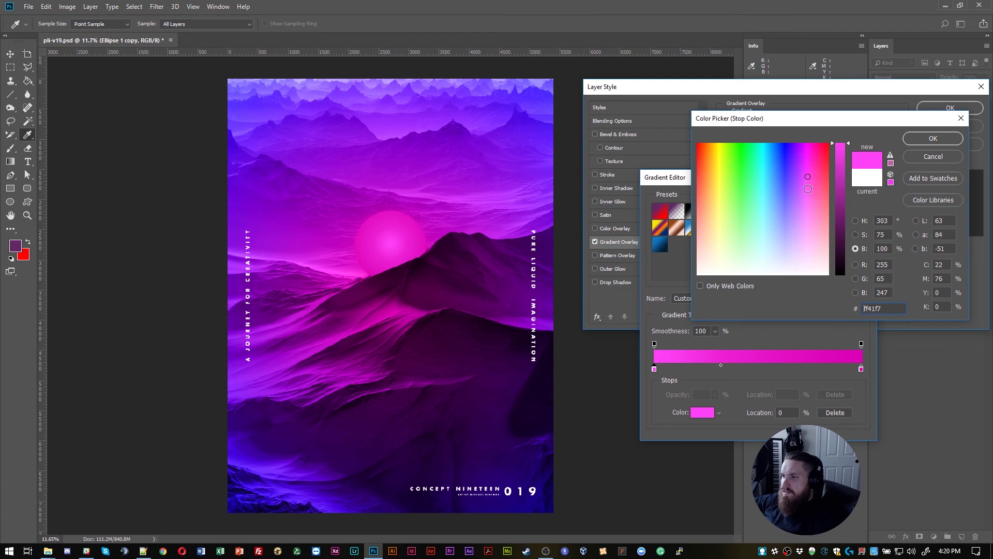
mouse_move(807, 181)
left_mouse_down()
mouse_move(809, 166)
mouse_move(817, 220)
mouse_move(807, 189)
left_mouse_up()
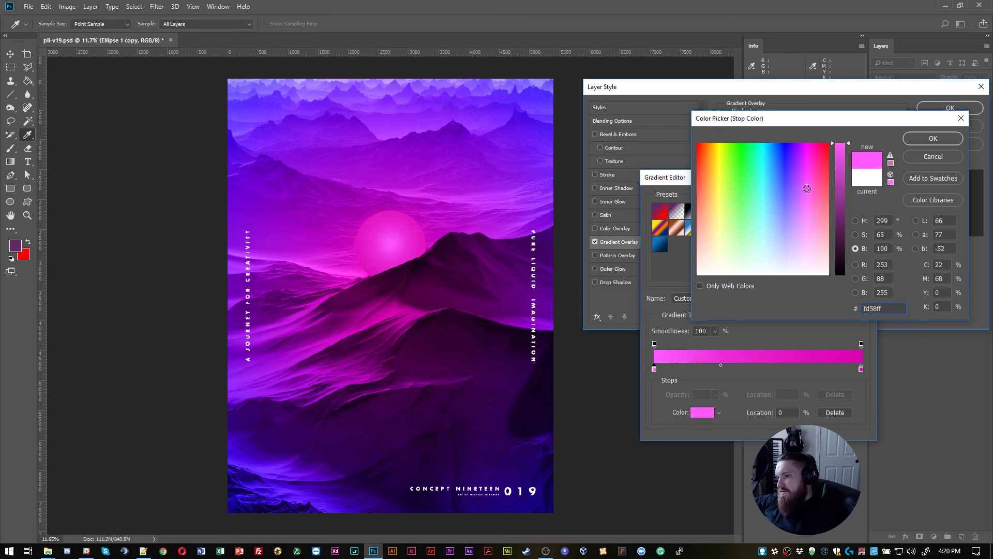
left_click(913, 139)
left_click(845, 202)
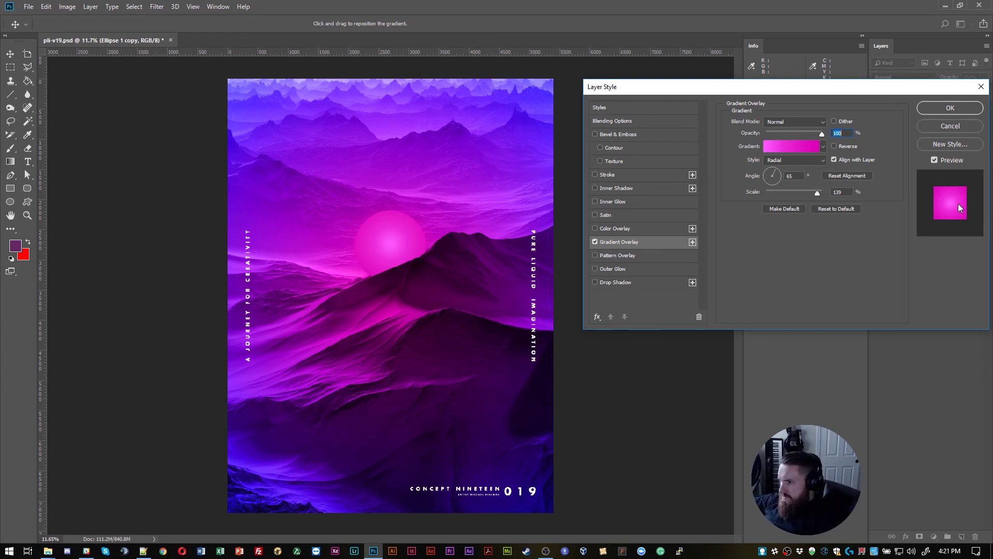
left_click(928, 107)
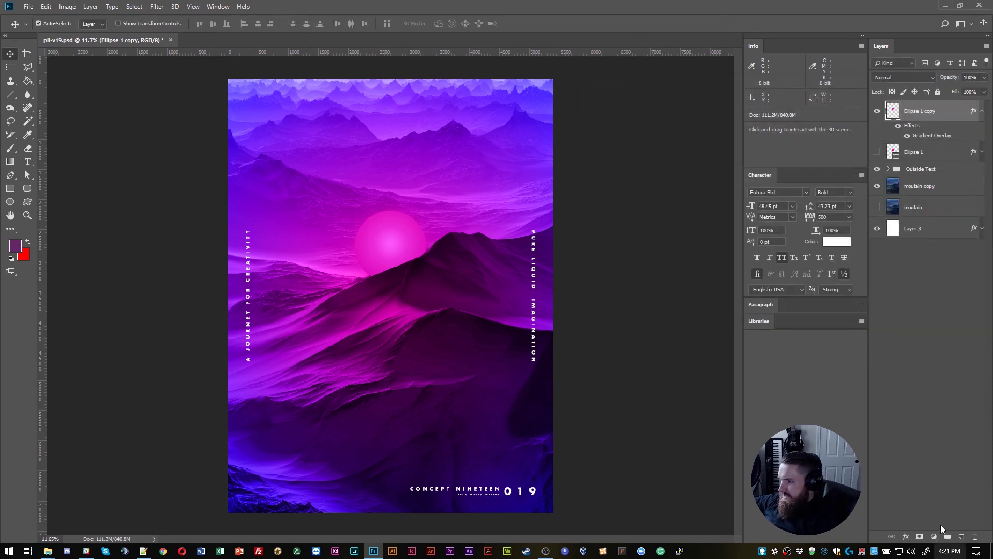
Add a Hue/Saturation adjustment layer above the Ellipse 1 copy layer and shift its hue to +25
left_click(934, 537)
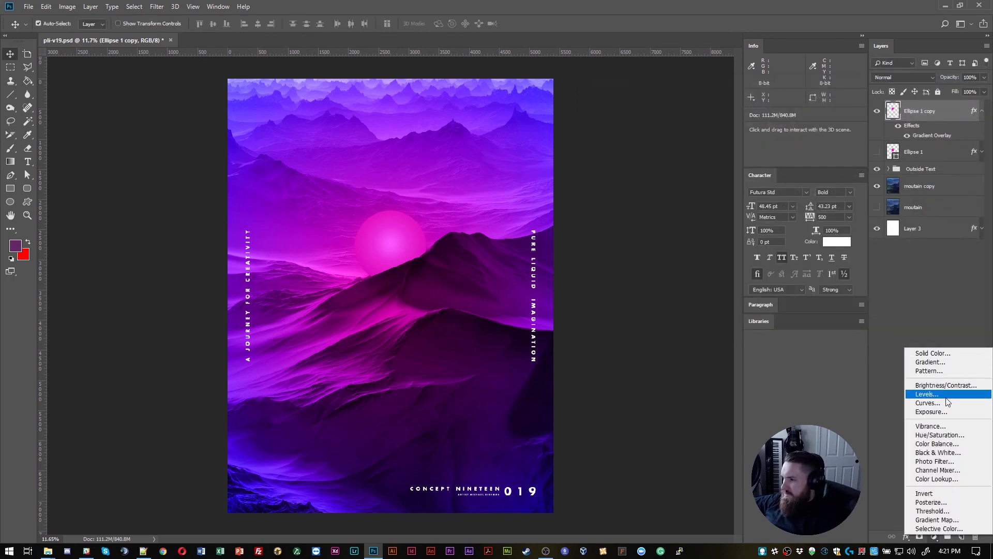
left_click(938, 436)
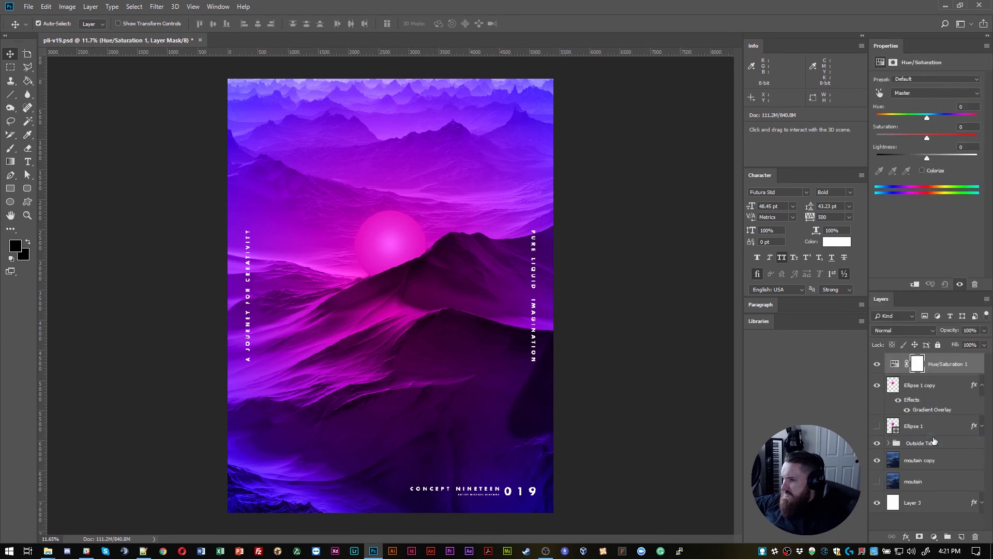
mouse_move(928, 119)
left_mouse_down()
mouse_move(880, 122)
mouse_move(940, 112)
left_mouse_up()
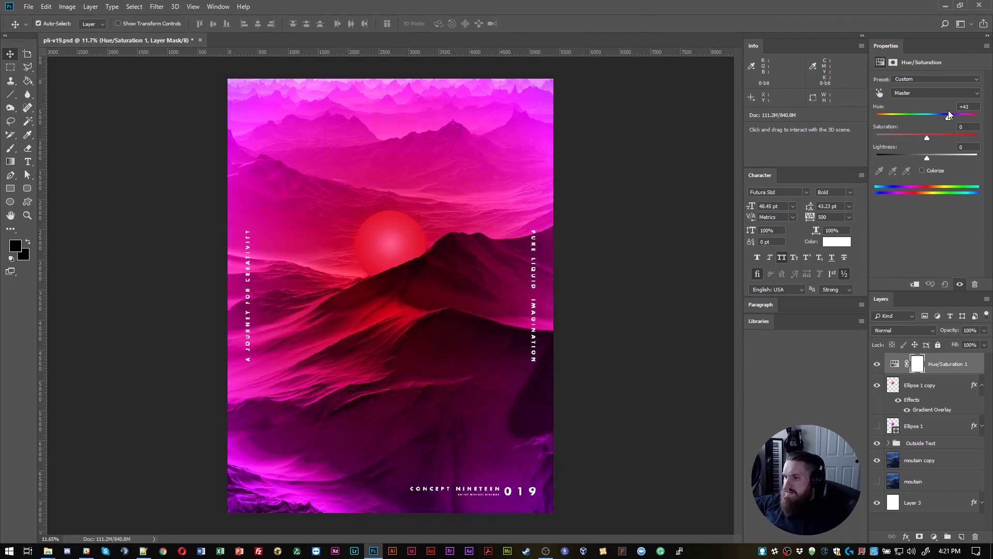
left_click_drag(948, 111, 939, 115)
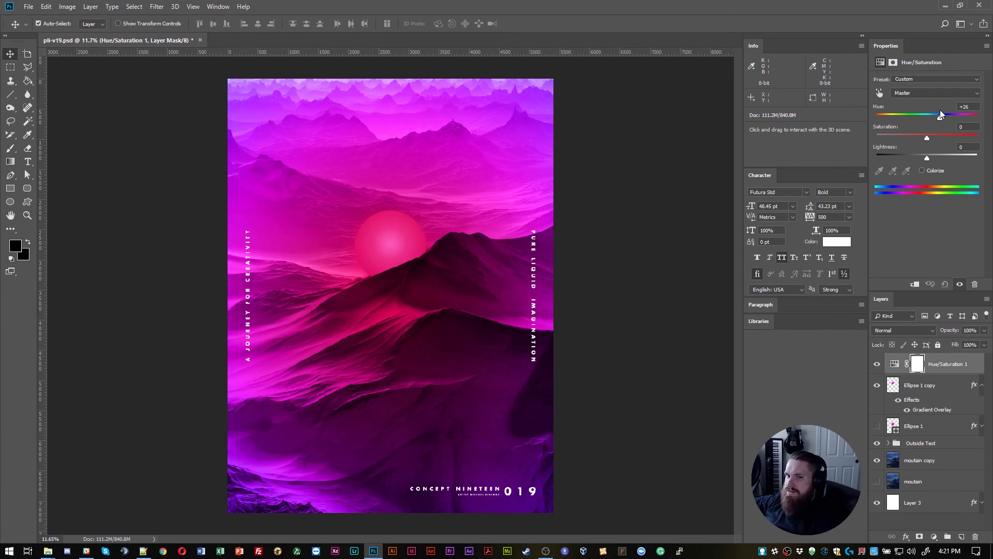
left_click_drag(940, 115, 940, 115)
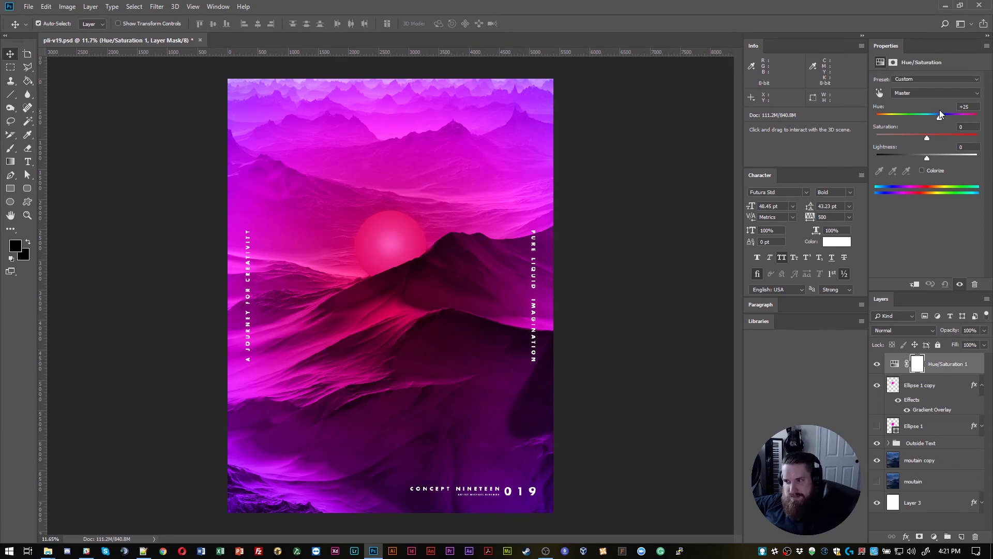
Test hue shifts up to +180 on the Hue/Saturation layer and settle on a hue of +18
left_click_drag(939, 110, 984, 111)
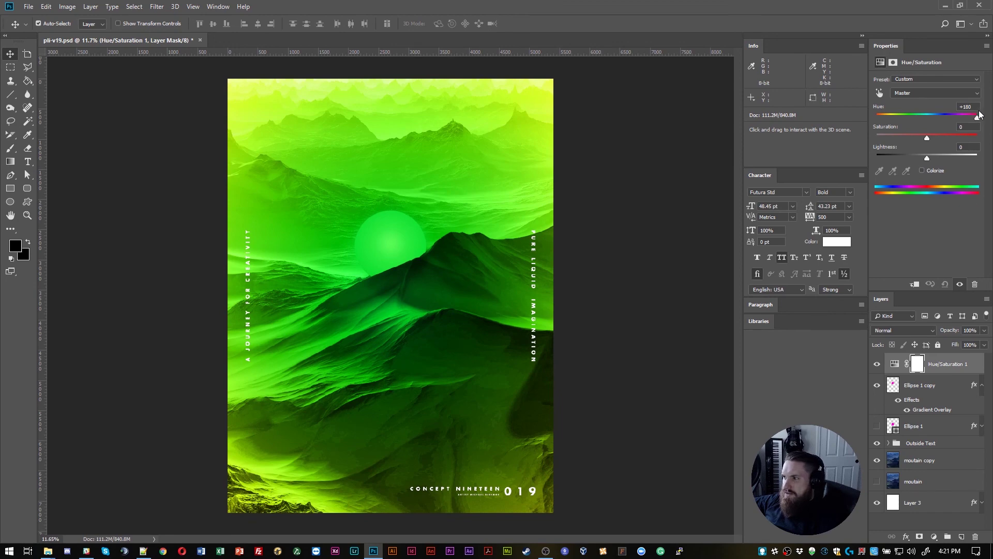
left_click_drag(977, 117, 937, 110)
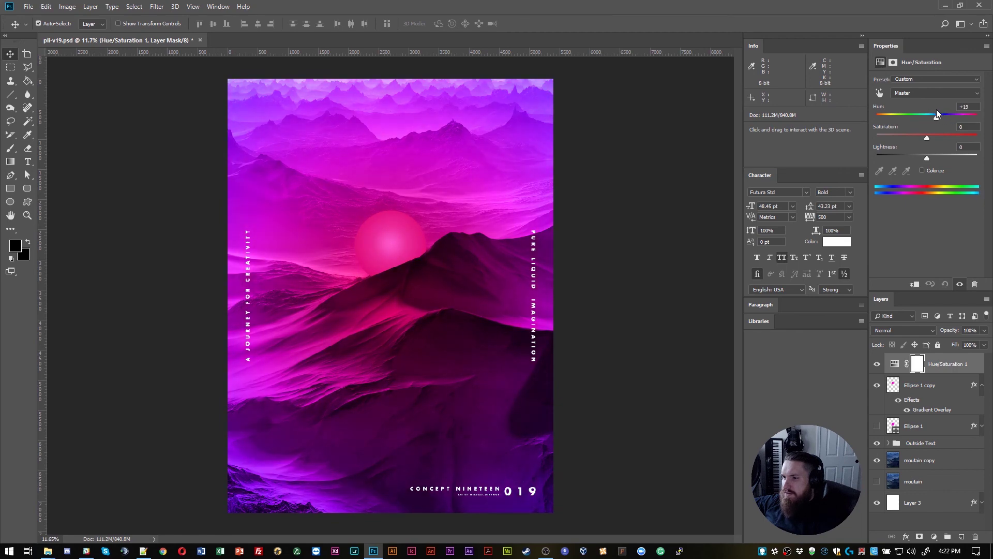
left_click_drag(937, 109, 930, 112)
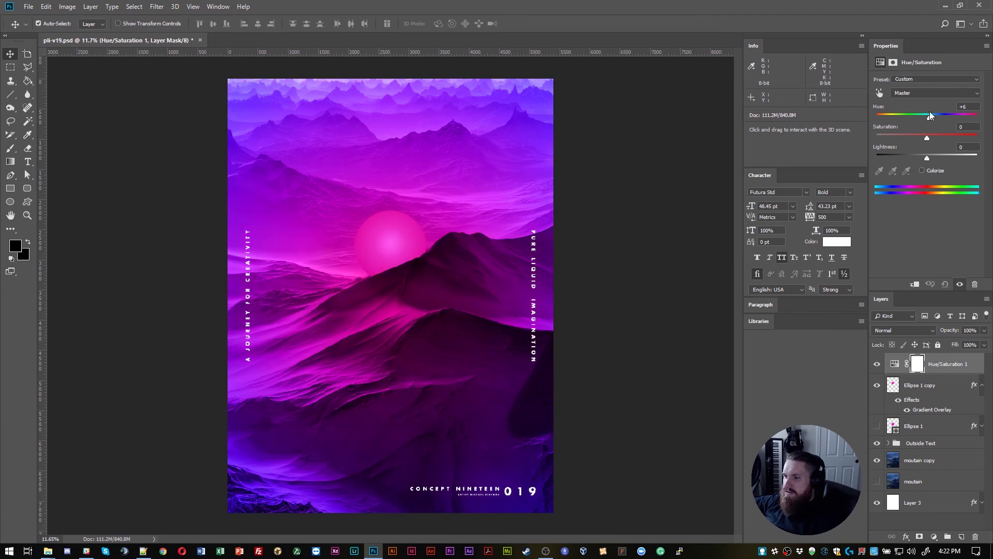
mouse_move(930, 110)
left_mouse_down()
mouse_move(921, 109)
mouse_move(935, 110)
left_mouse_up()
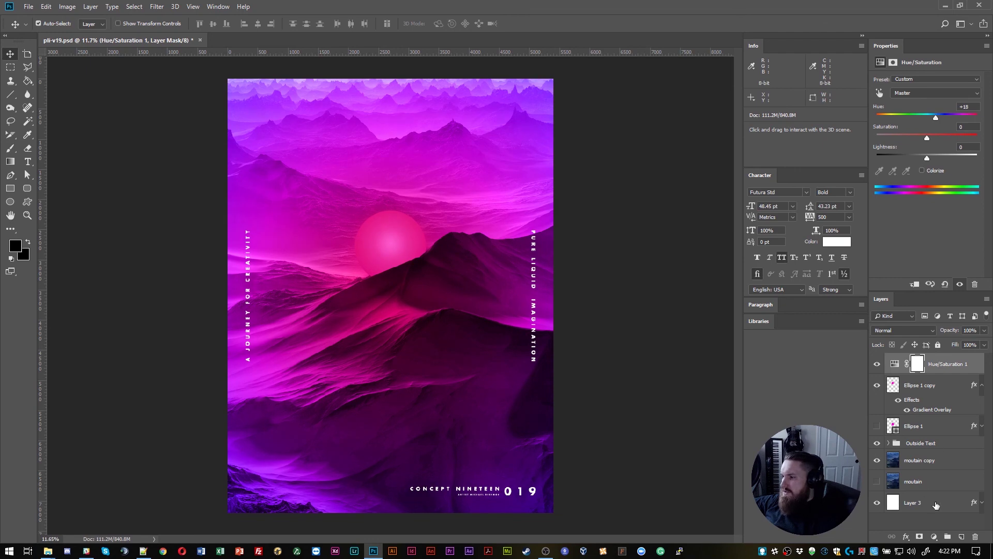
Reduce the scale of Layer 3's radial Gradient Overlay to 108%
left_click(972, 503)
double_click(975, 502)
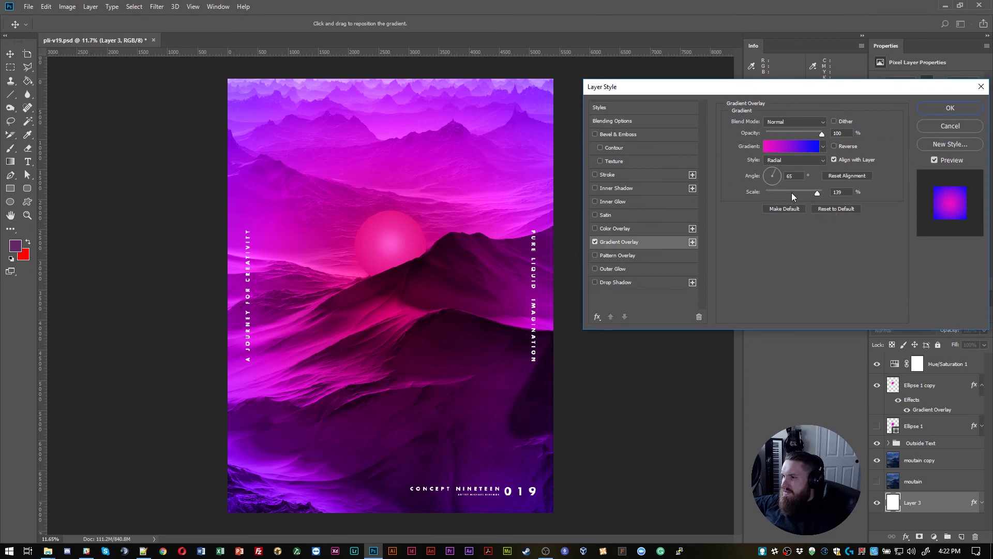
mouse_move(792, 193)
left_mouse_down()
mouse_move(811, 188)
mouse_move(790, 190)
mouse_move(801, 184)
left_mouse_up()
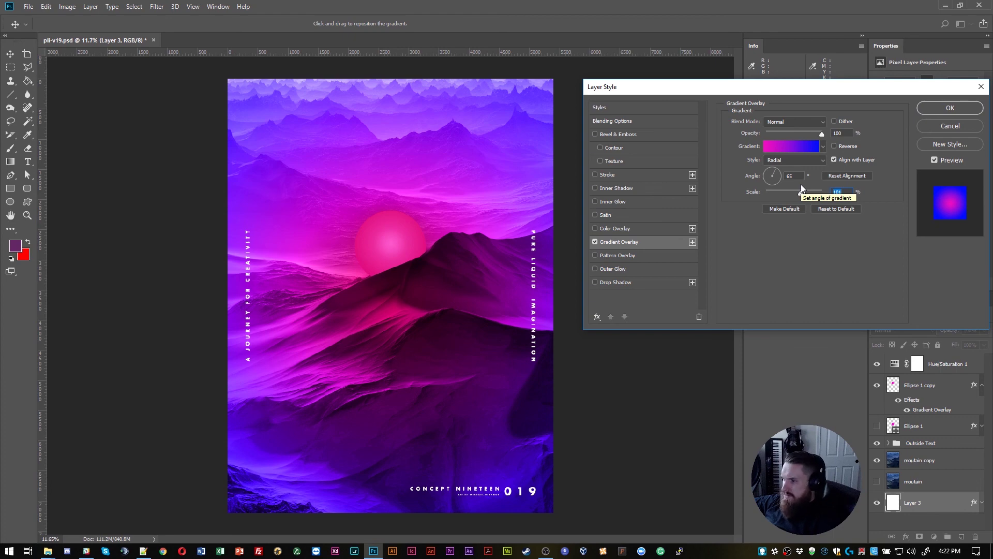
left_click_drag(796, 191, 806, 189)
Try adding a dark purple color stop at about 60% in Layer 3's gradient, and remove it
left_click(798, 145)
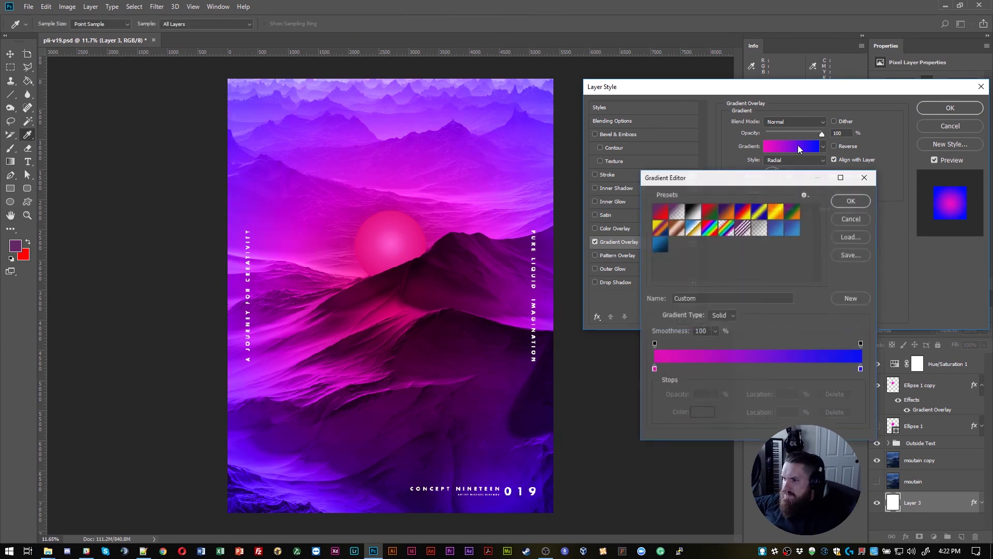
left_click(753, 371)
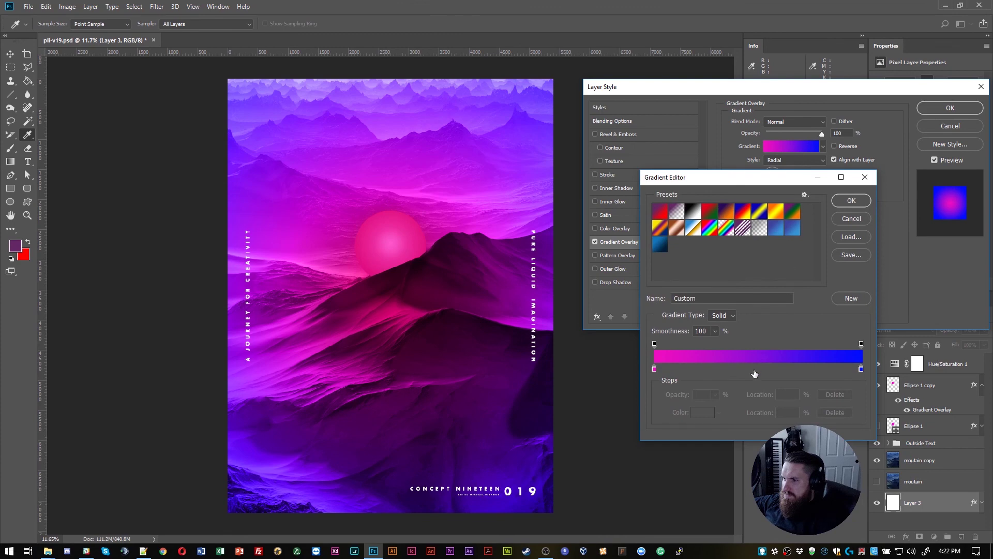
left_click_drag(754, 374, 781, 376)
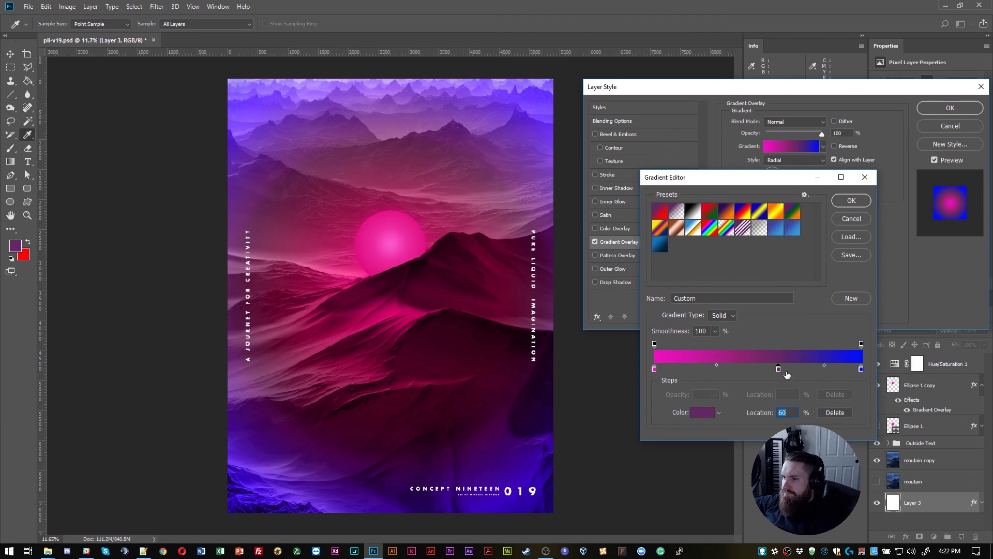
left_click(771, 371)
left_click_drag(754, 372, 774, 403)
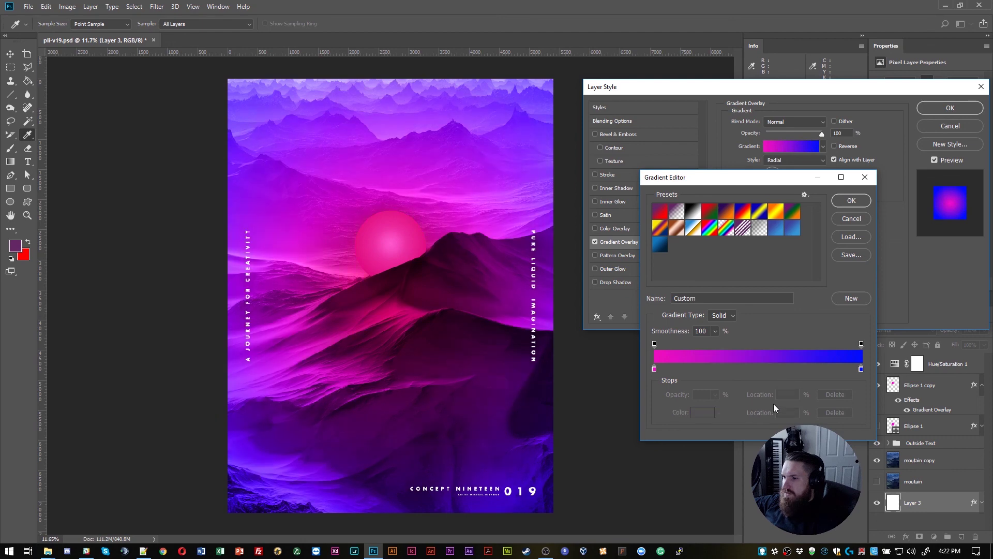
left_click(852, 201)
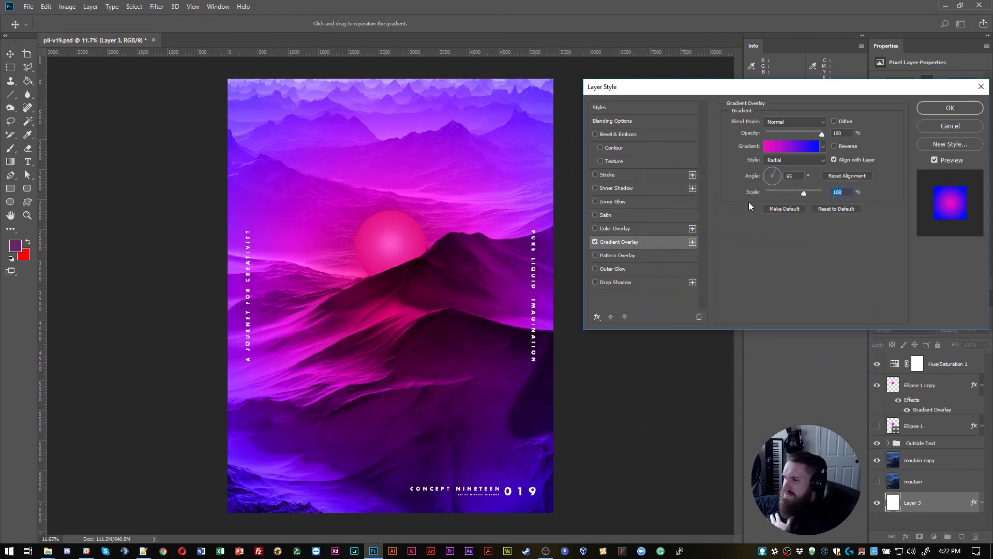
Apply the Layer 3 overlay and lower the mask density of the Hue/Saturation 1 layer to 97%
left_click(930, 108)
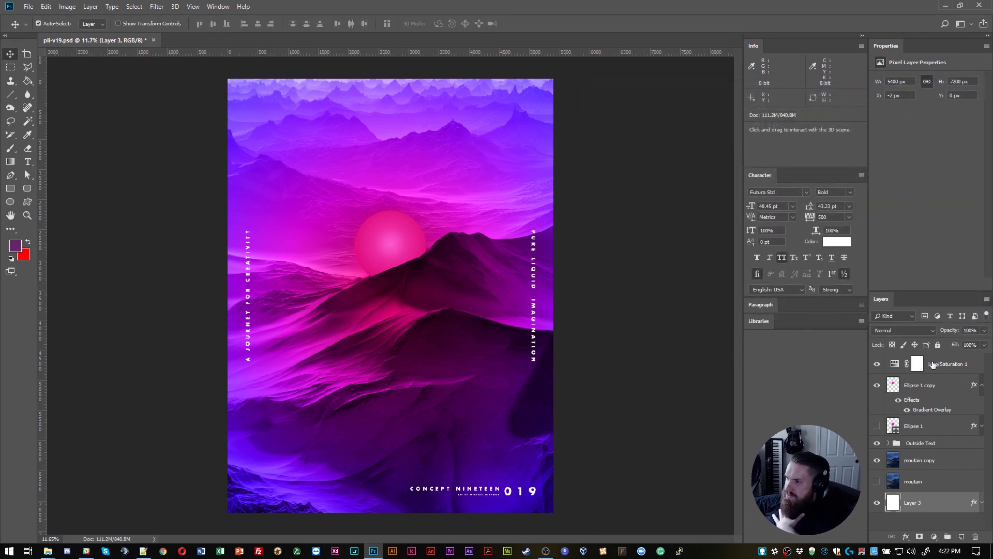
left_click(946, 370)
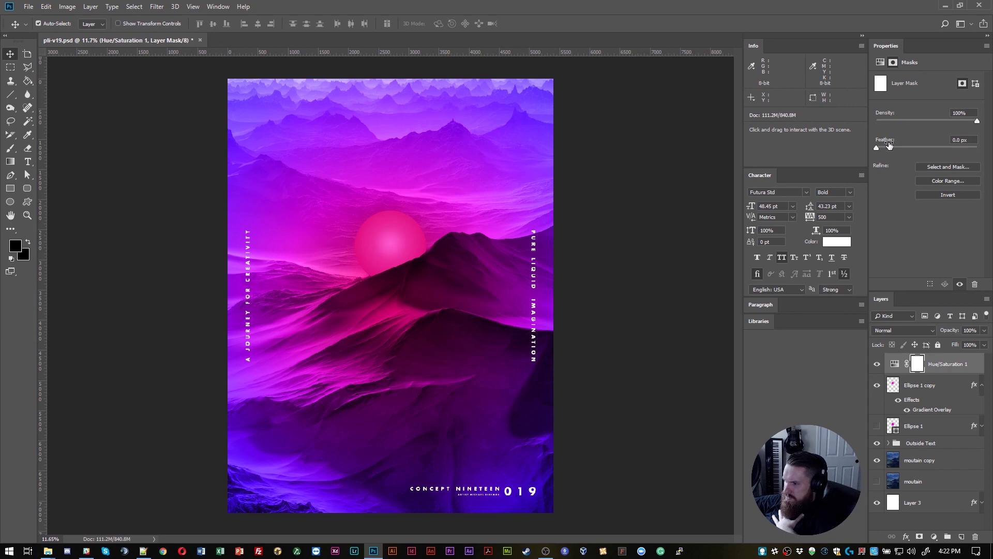
left_click_drag(977, 120, 842, 144)
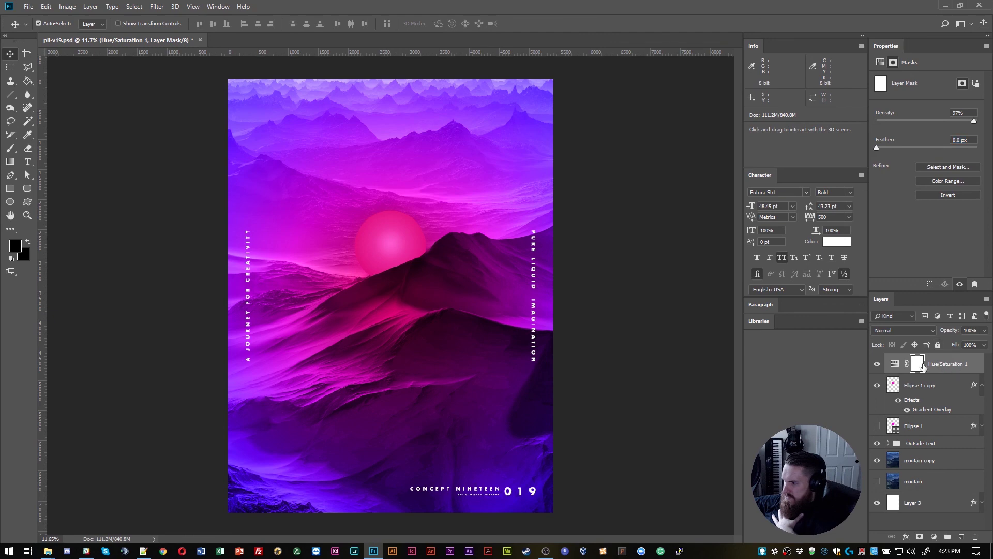
Set the Hue/Saturation 1 adjustment's saturation to -7 and try a hue of +25
left_click(894, 364)
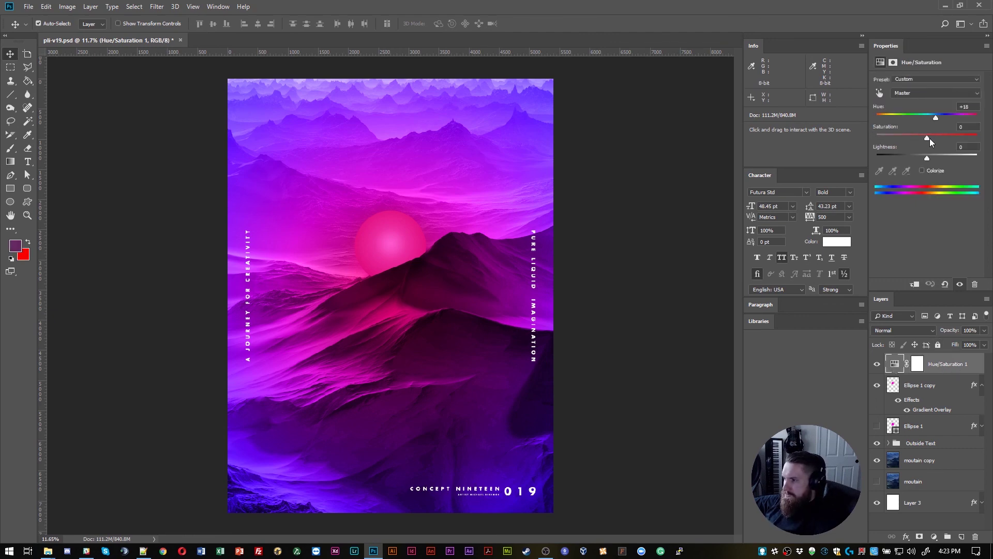
left_click_drag(930, 138, 926, 147)
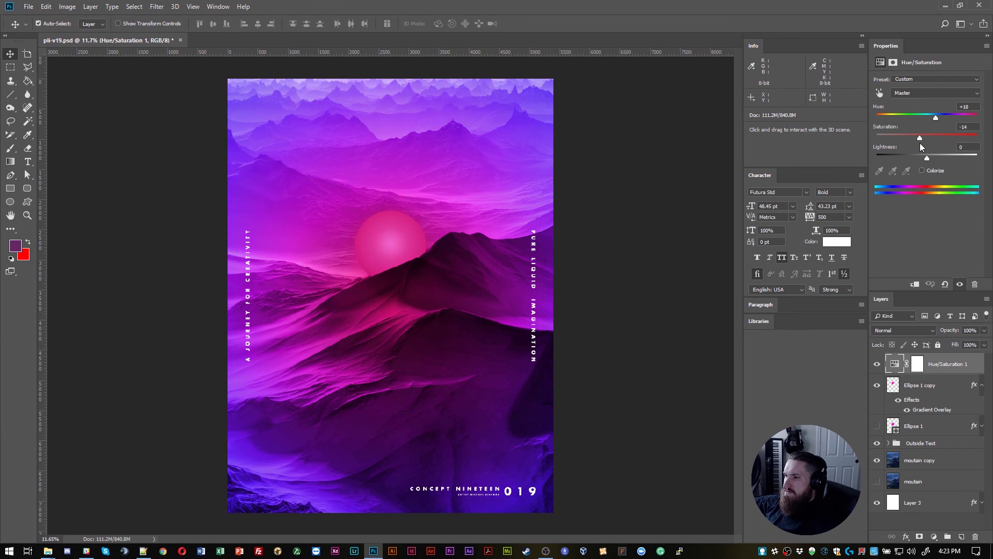
left_click_drag(922, 138, 932, 138)
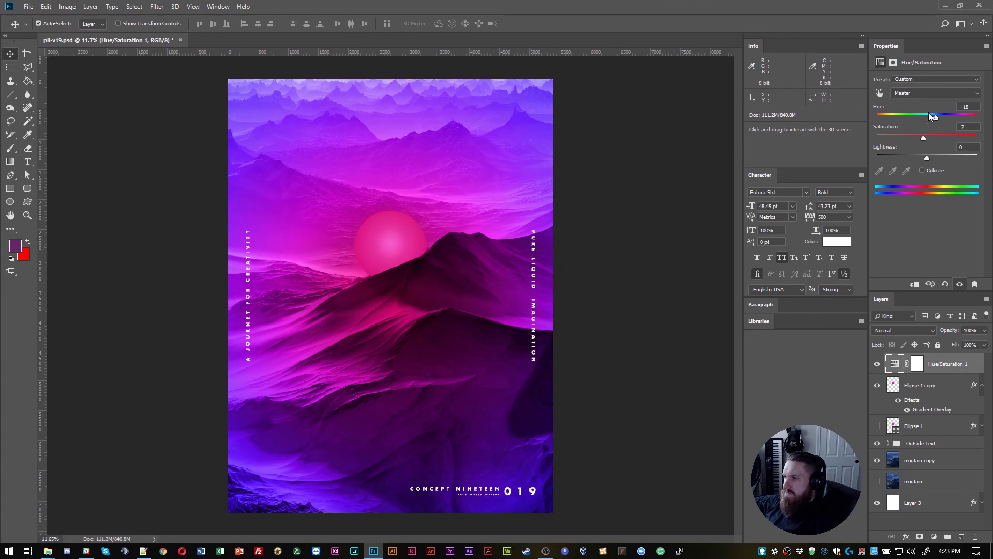
left_click_drag(936, 116, 936, 117)
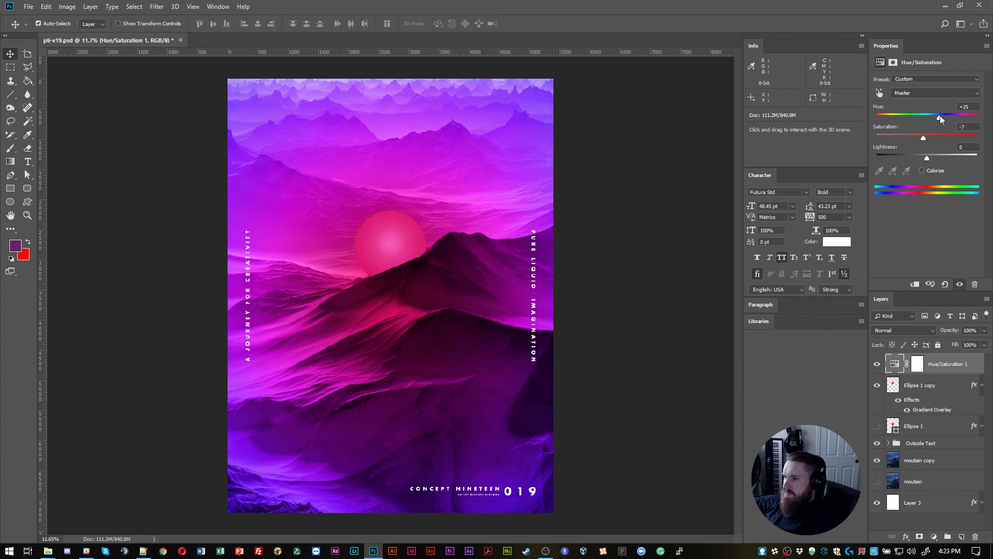
Try an off-white #f0f0f0 Color Overlay on the Ellipse 1 copy sun at reduced opacities down to 0%
scroll(382, 251, "down", 3)
scroll(382, 251, "up", 3)
left_click(388, 220)
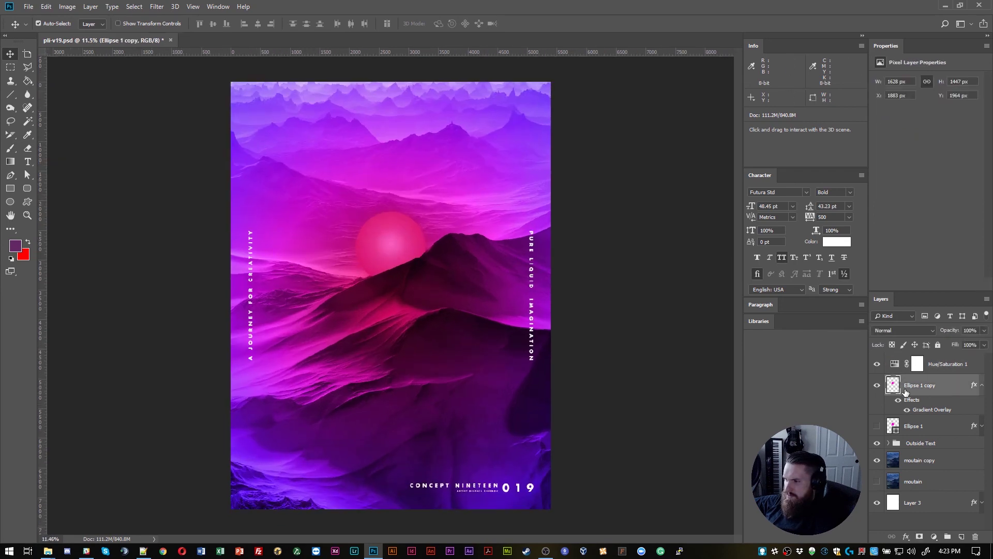
double_click(944, 391)
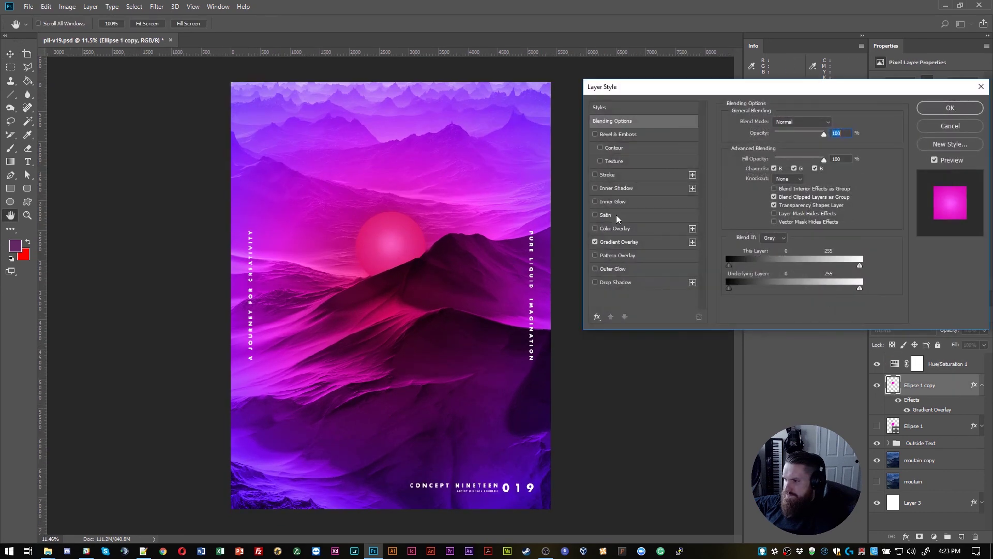
left_click(610, 229)
left_click(838, 124)
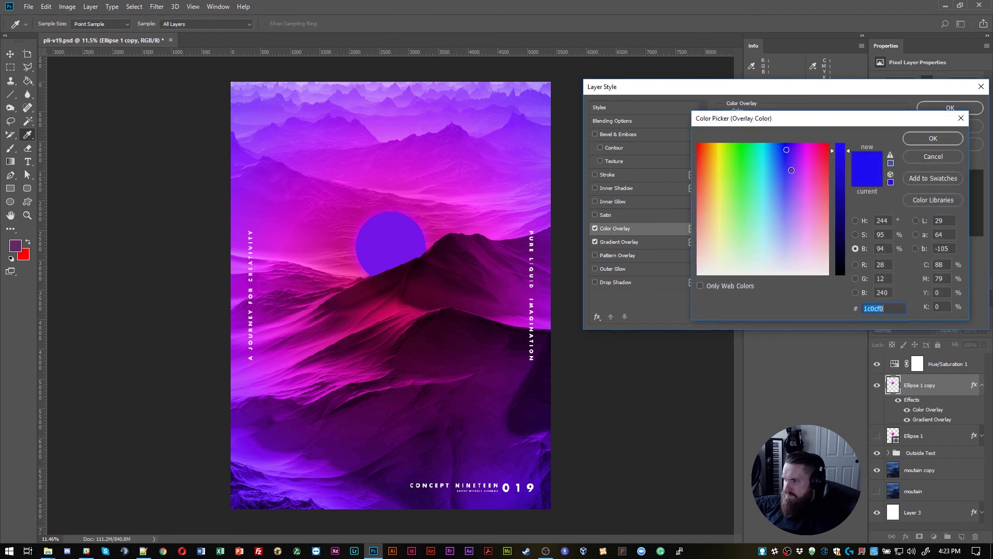
left_click(827, 274)
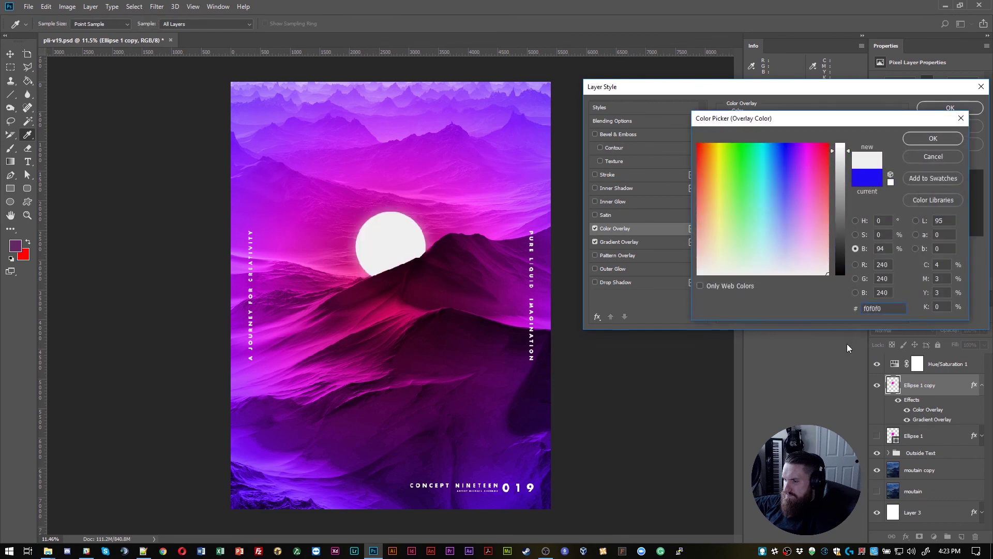
left_click(907, 138)
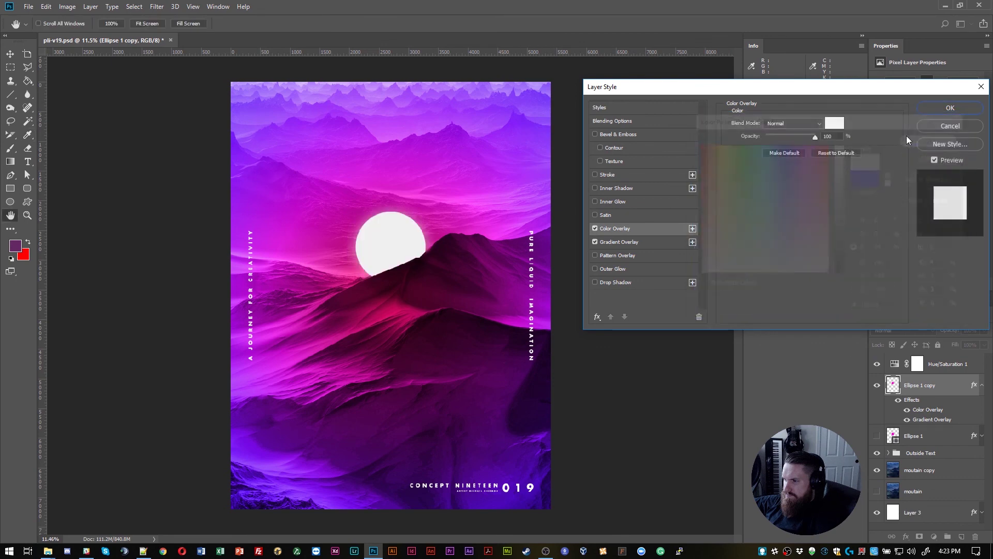
left_click_drag(796, 138, 703, 138)
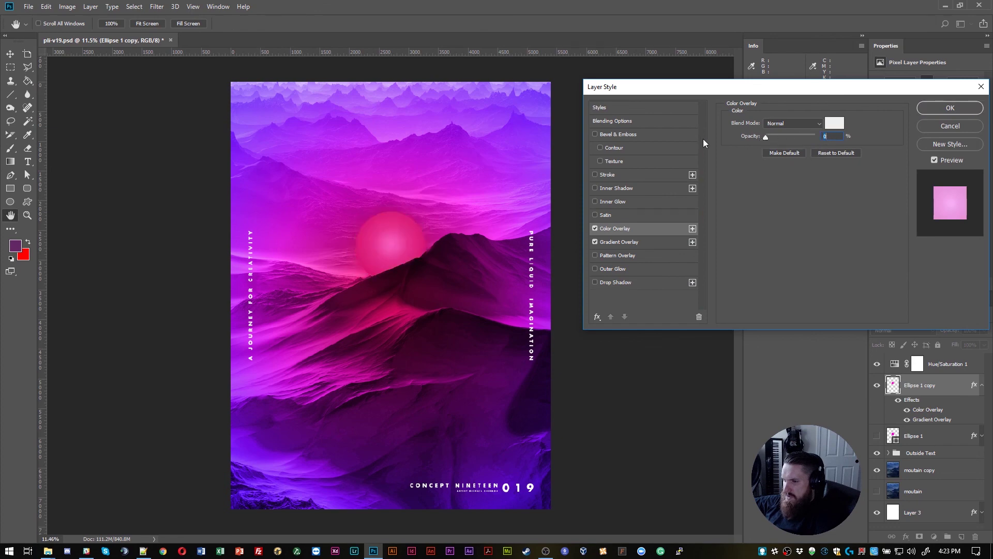
left_click(947, 125)
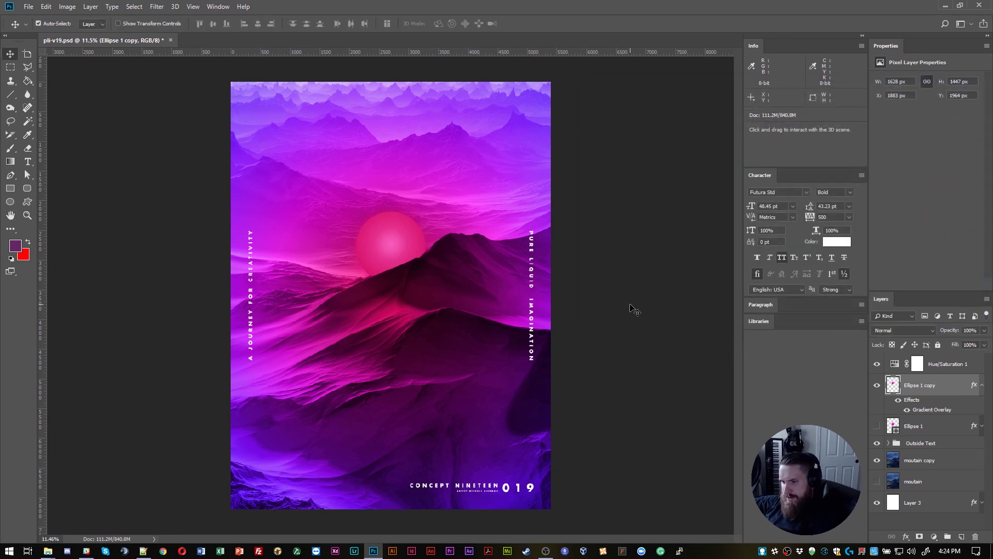
Save the poster document
key("ctrl+s")
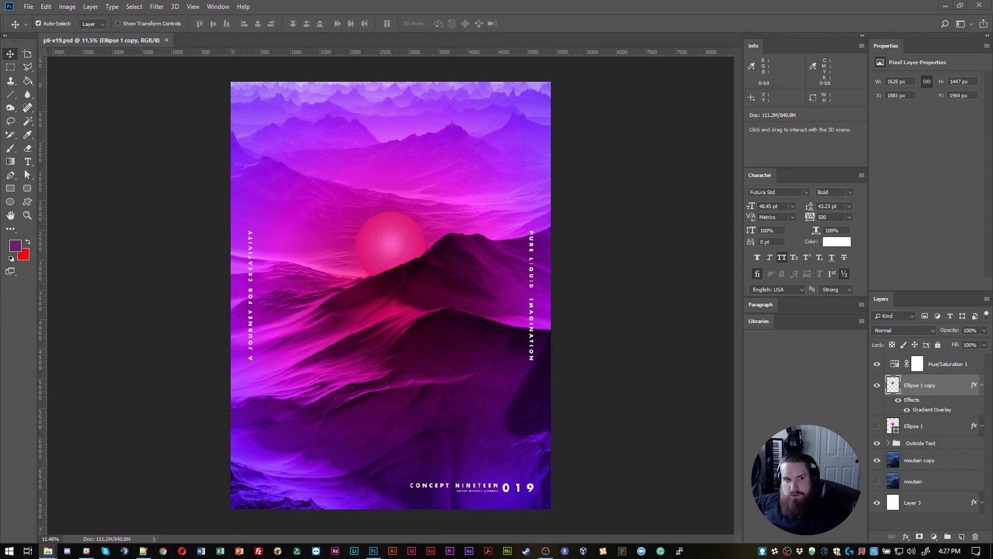
Look through folders 6 and 7 of Pure Liquid Imagination in File Explorer and preview iStock-683539596.jpg
left_click_drag(992, 23, 568, 73)
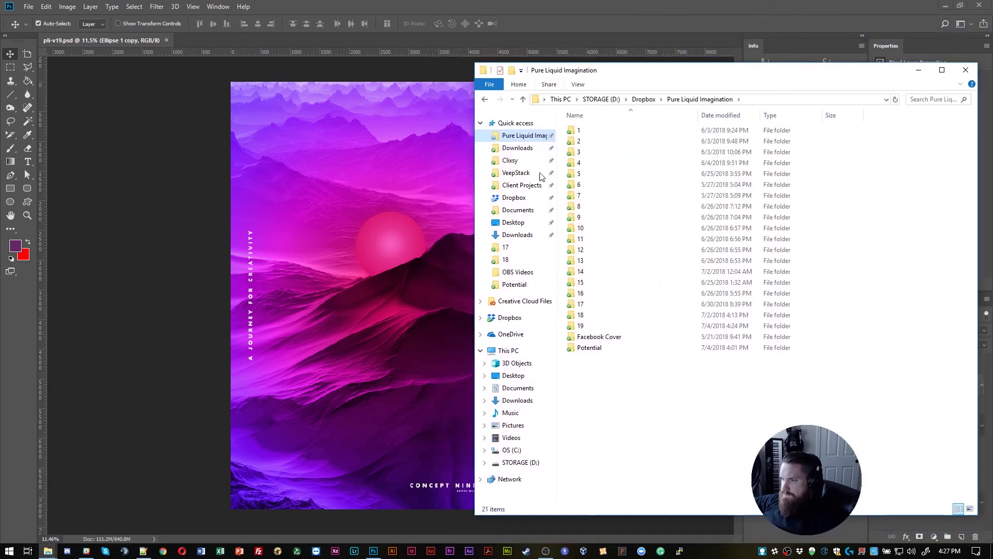
double_click(589, 185)
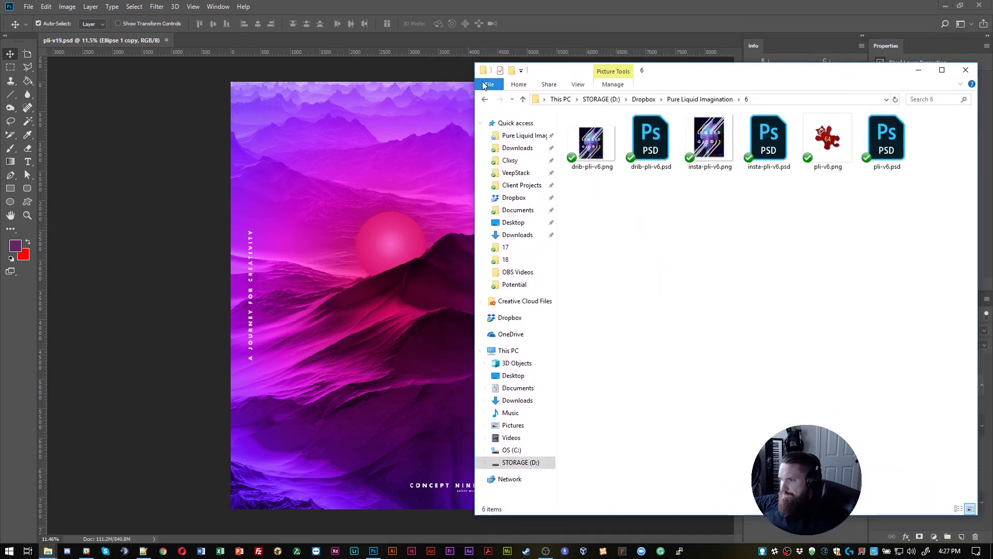
left_click(484, 99)
double_click(575, 190)
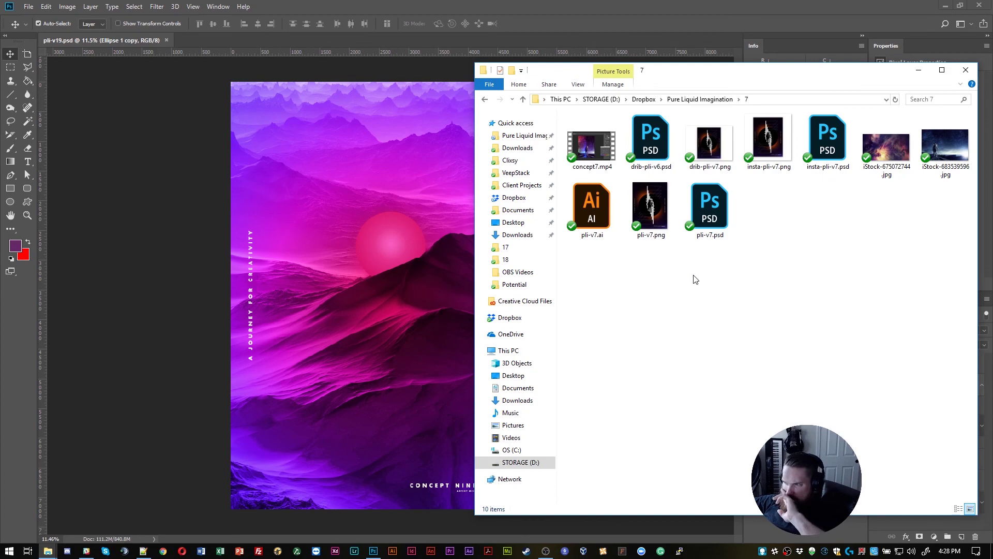
double_click(945, 145)
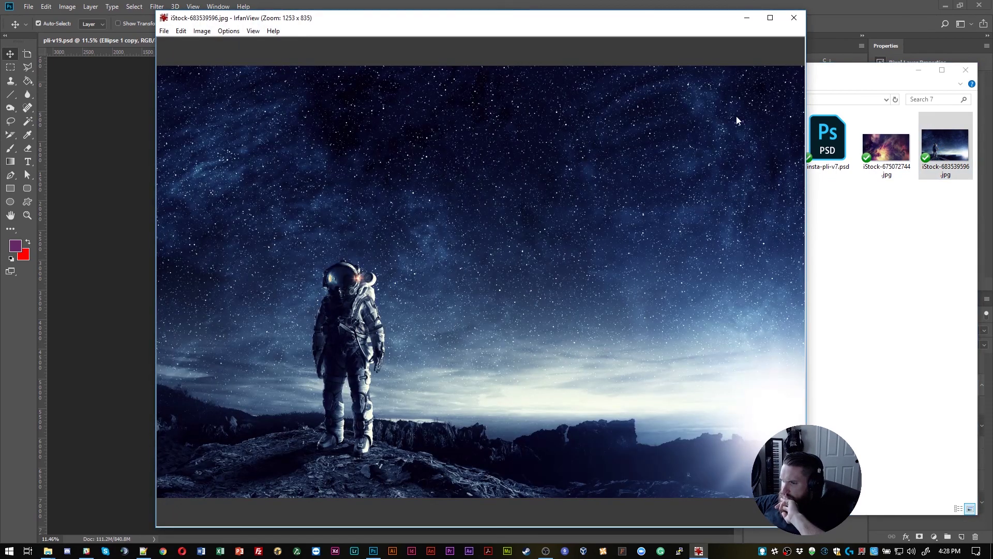
left_click(795, 18)
left_click(966, 70)
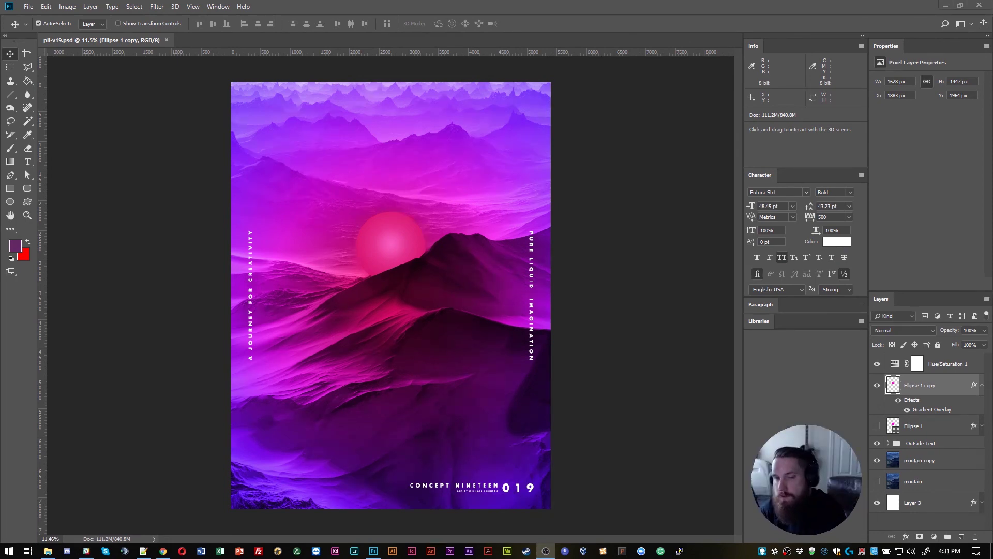
left_click_drag(135, 49, 200, 36)
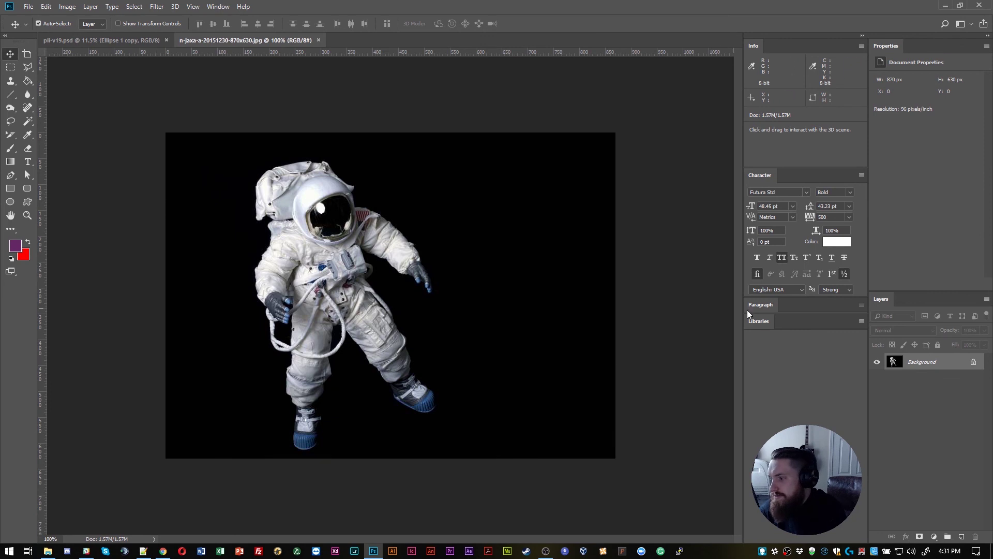
double_click(946, 362)
left_click(574, 196)
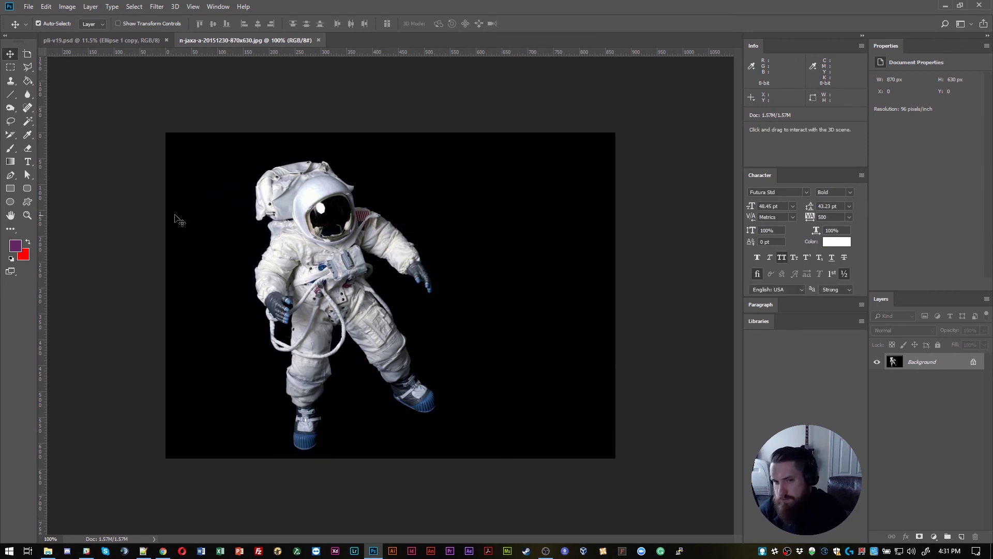
double_click(947, 370)
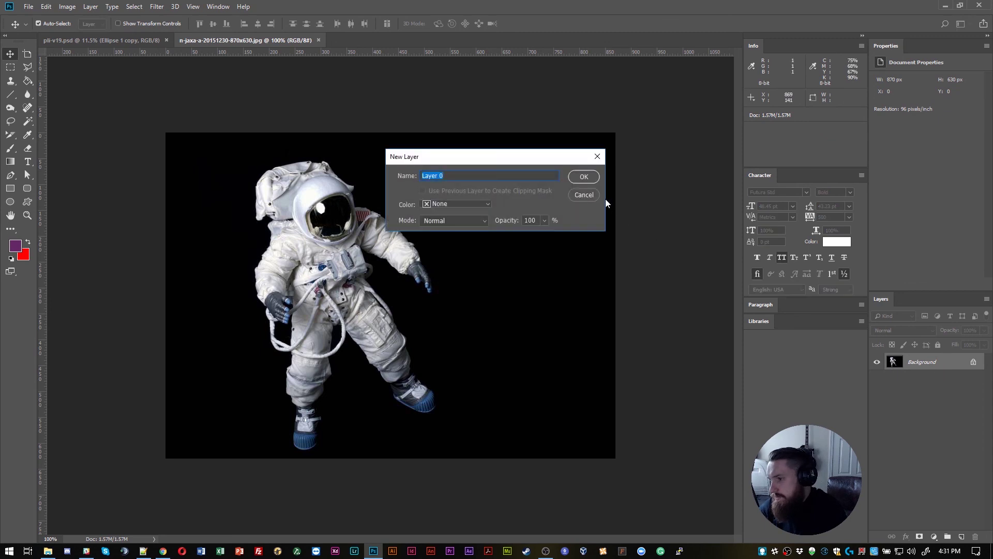
left_click(580, 176)
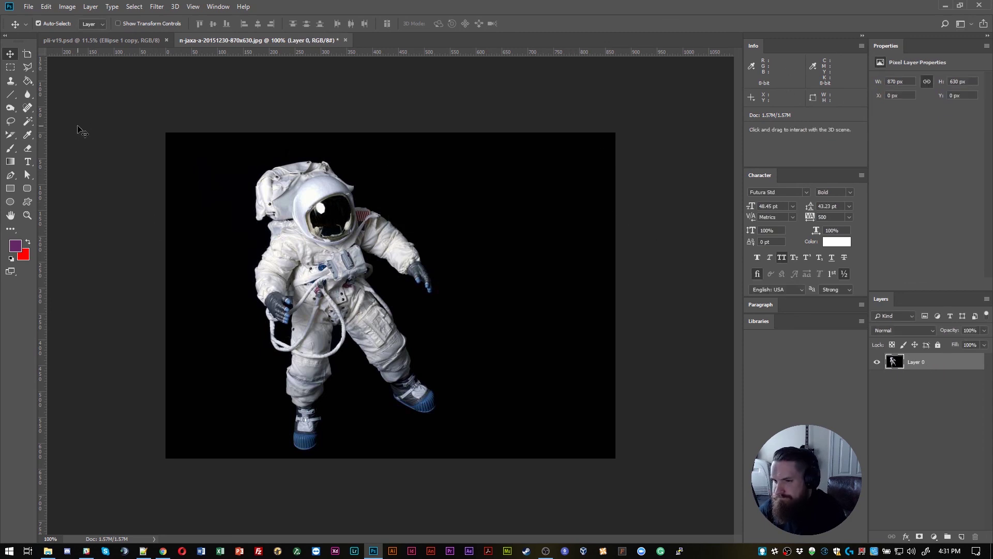
Try deleting the black background around the astronaut using a Magic Wand selection at tolerance 30
left_click(36, 122)
left_click(230, 238)
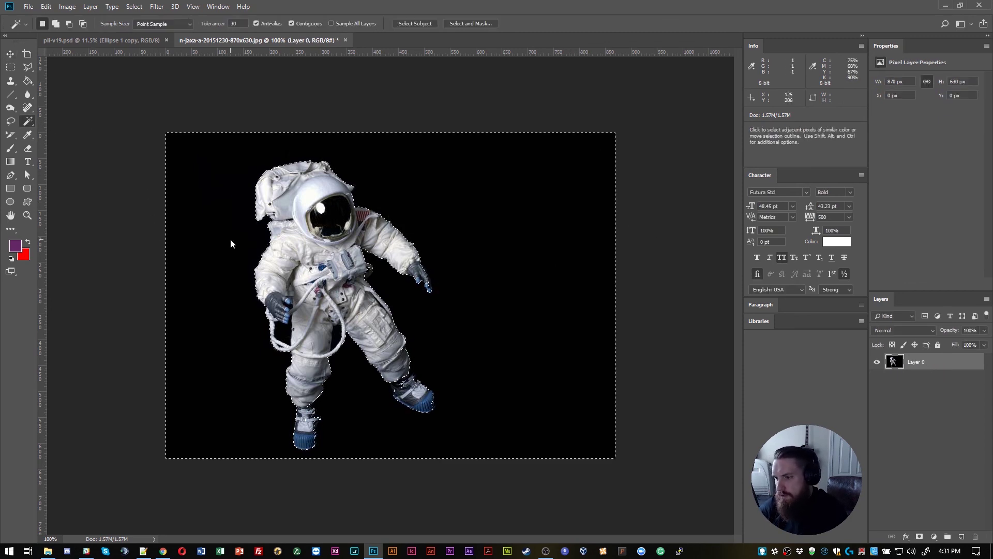
key("Delete")
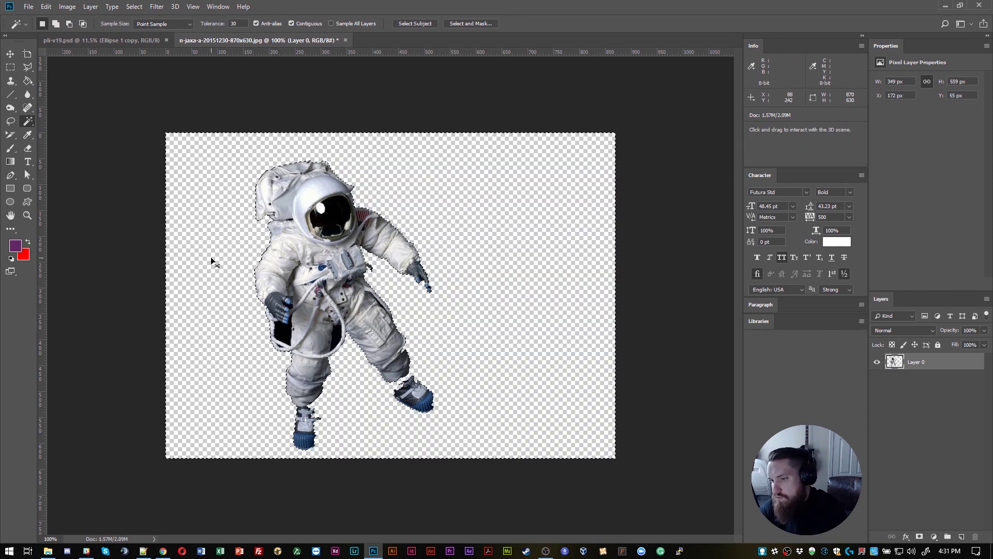
key("ctrl+z")
Try deleting the black background around the astronaut using the Magic Wand at tolerance 15, and clear the selection
double_click(233, 23)
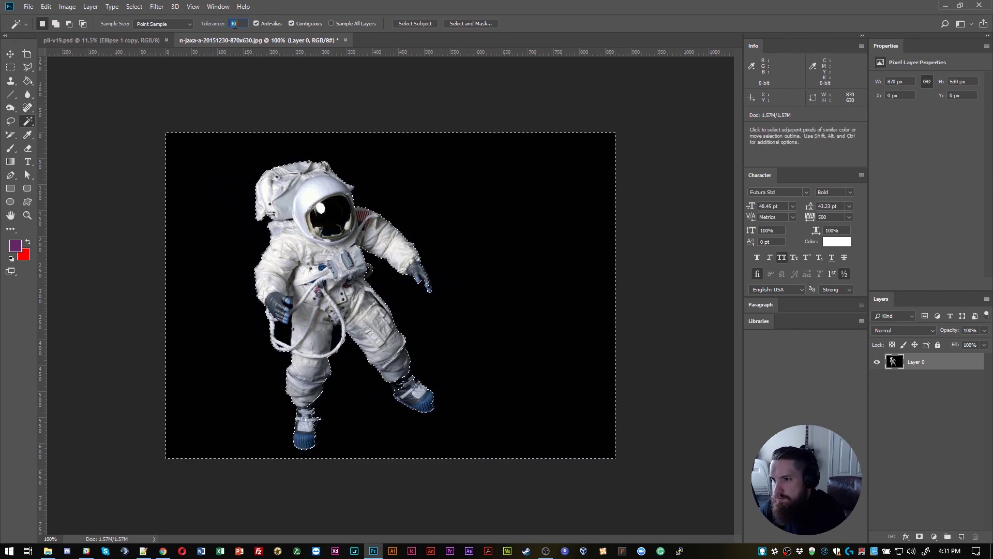
type("15")
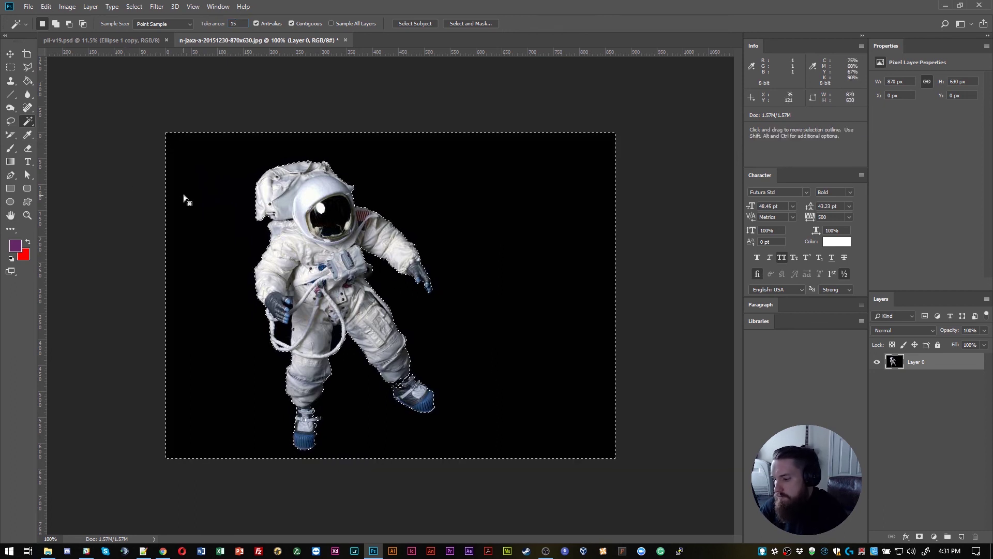
key("Delete")
key("ctrl+z")
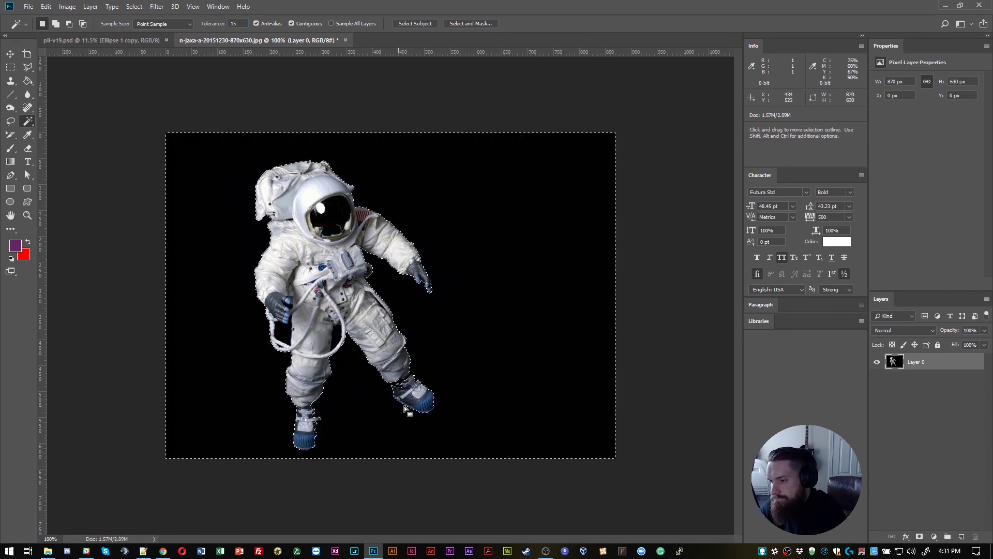
key("ctrl+d")
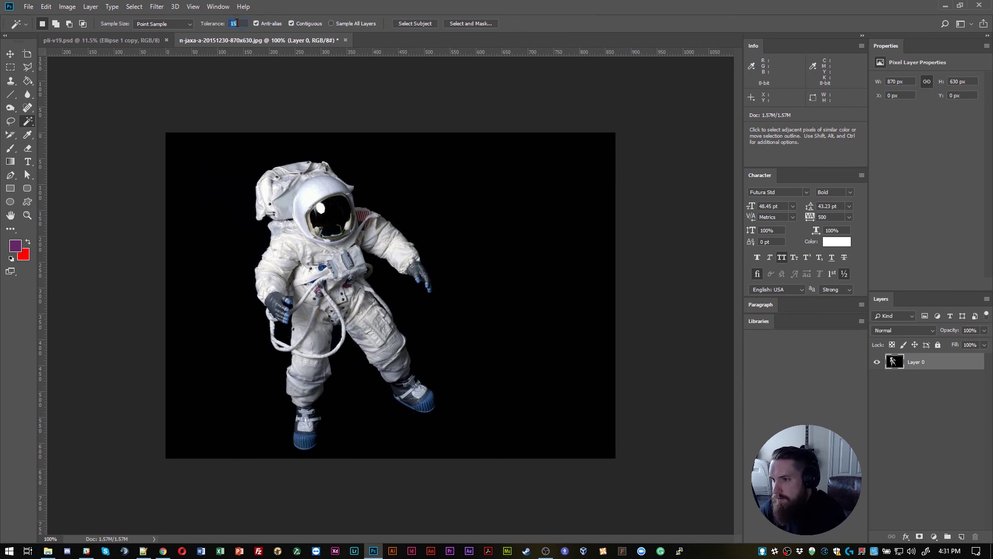
Select the black background around the astronaut with the Magic Wand at tolerance 30 and inspect the selection edge along the outstretched arm
left_click(226, 185)
scroll(365, 198, "up", 5)
scroll(365, 198, "up", 5)
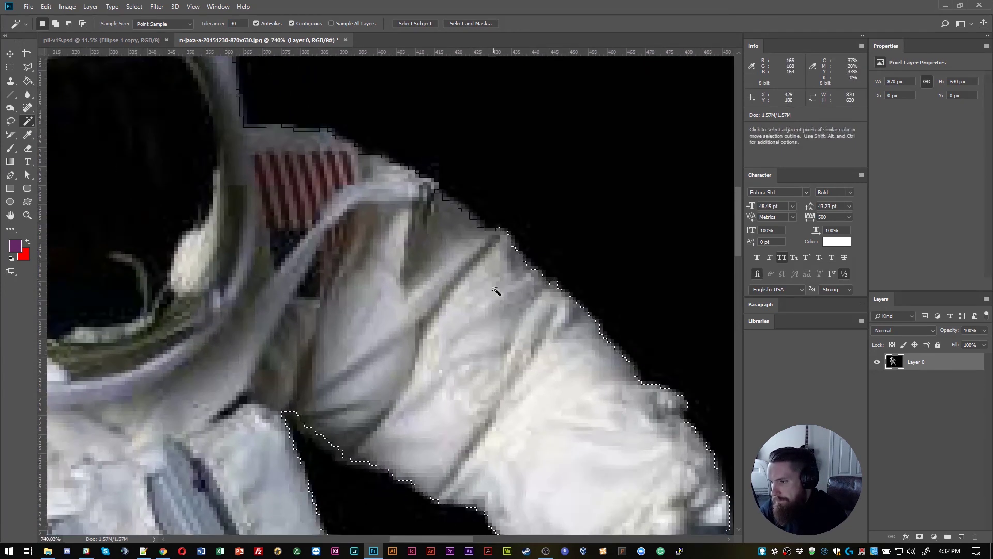
left_click_drag(498, 288, 353, 122)
left_click_drag(339, 376, 328, 221)
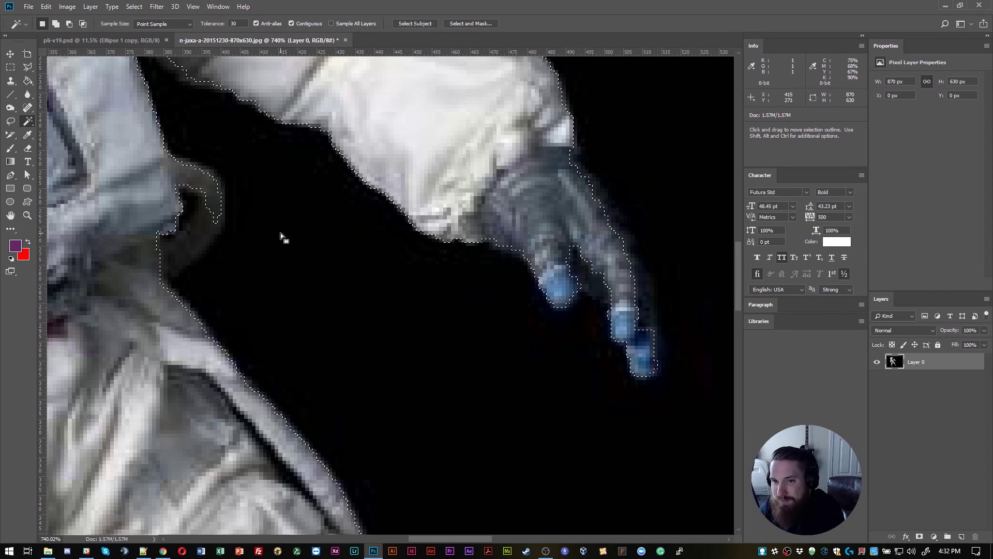
Try adding the area around the outstretched glove's fingers to the selection with the Polygonal Lasso, and undo it
key("l")
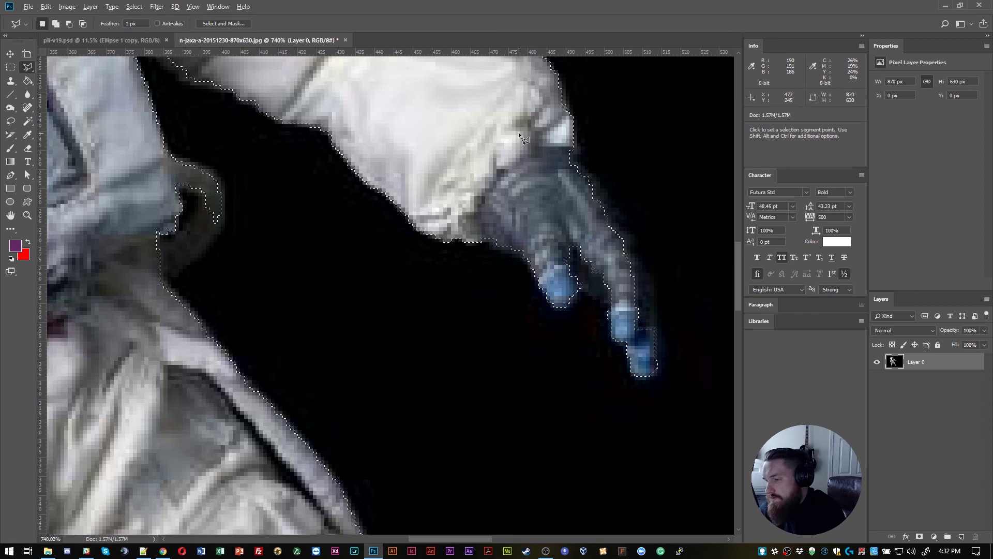
key("alt")
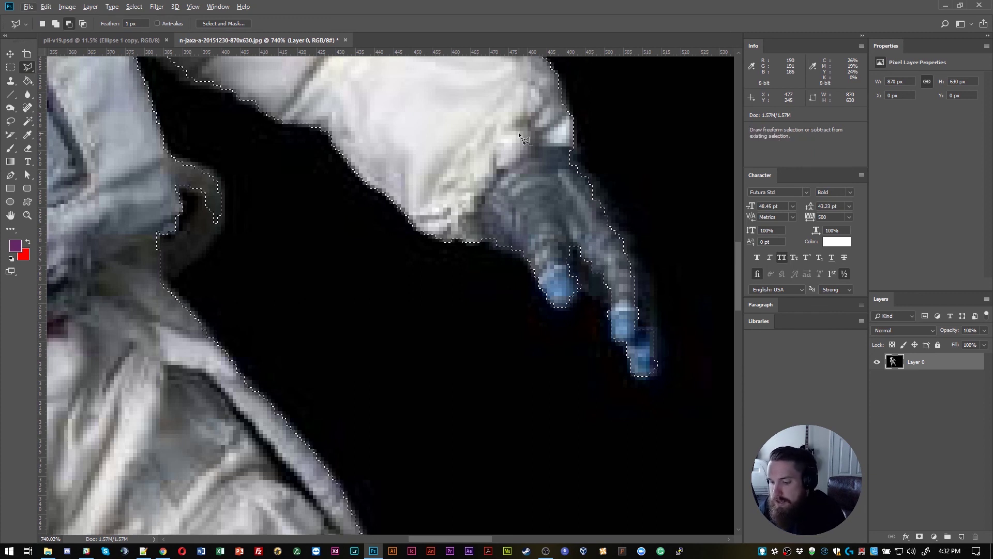
key("shift")
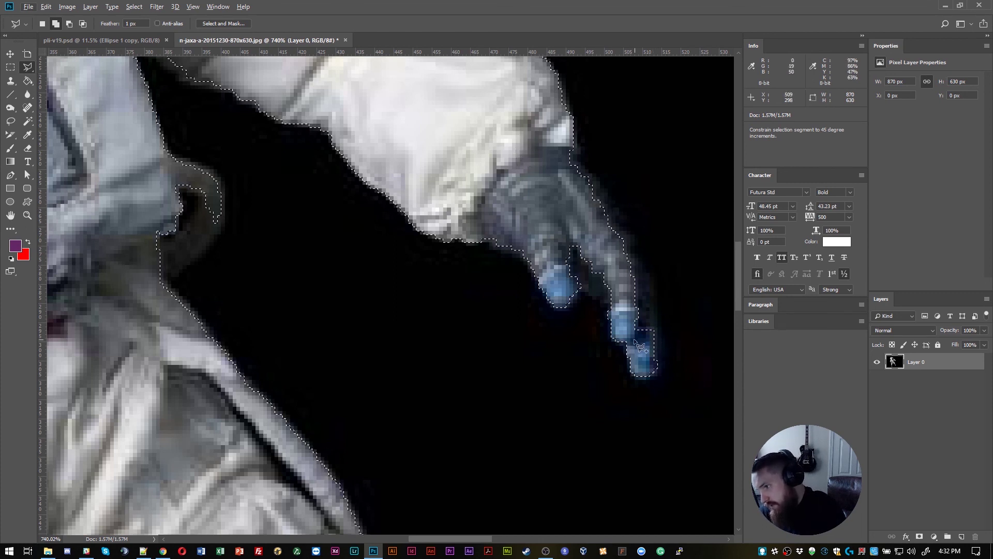
left_click(497, 98)
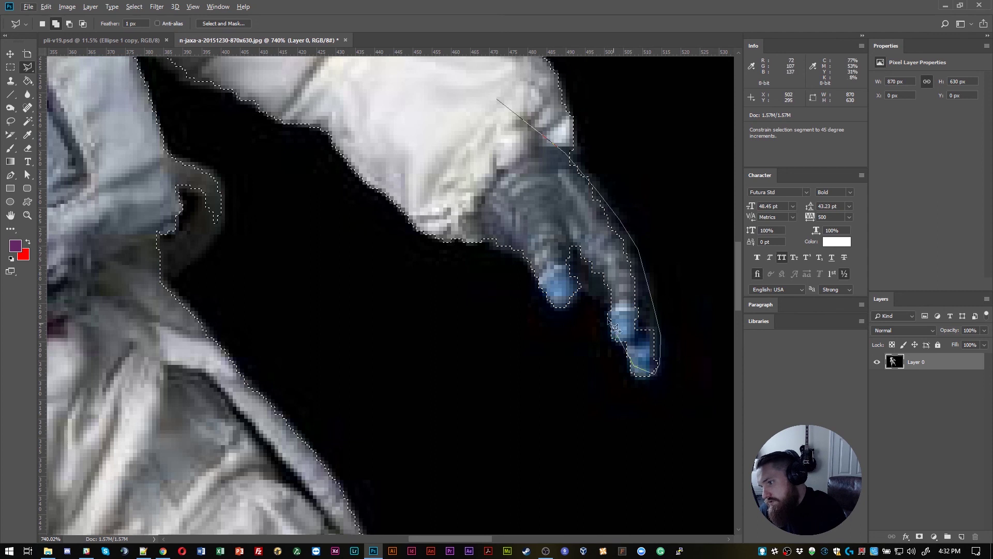
double_click(540, 235)
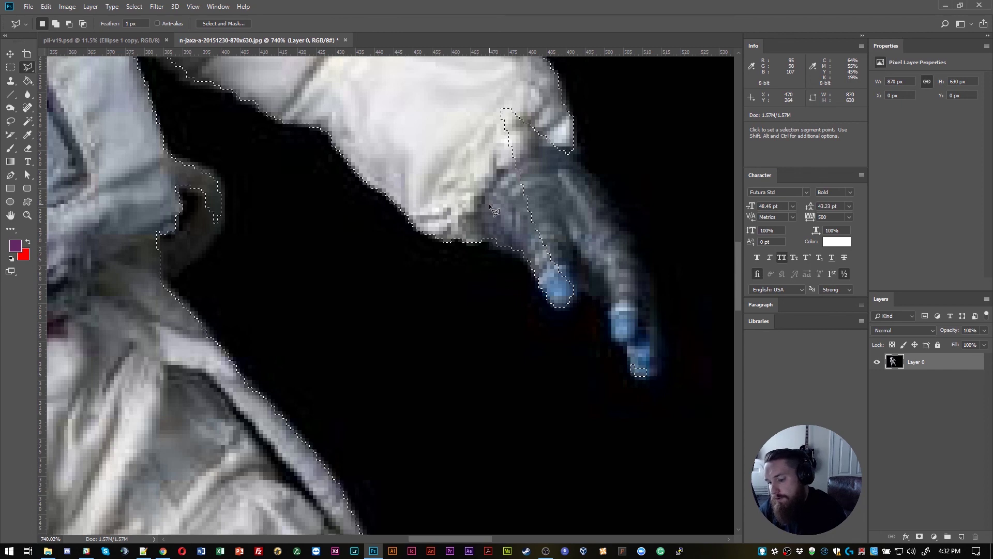
key("ctrl+z")
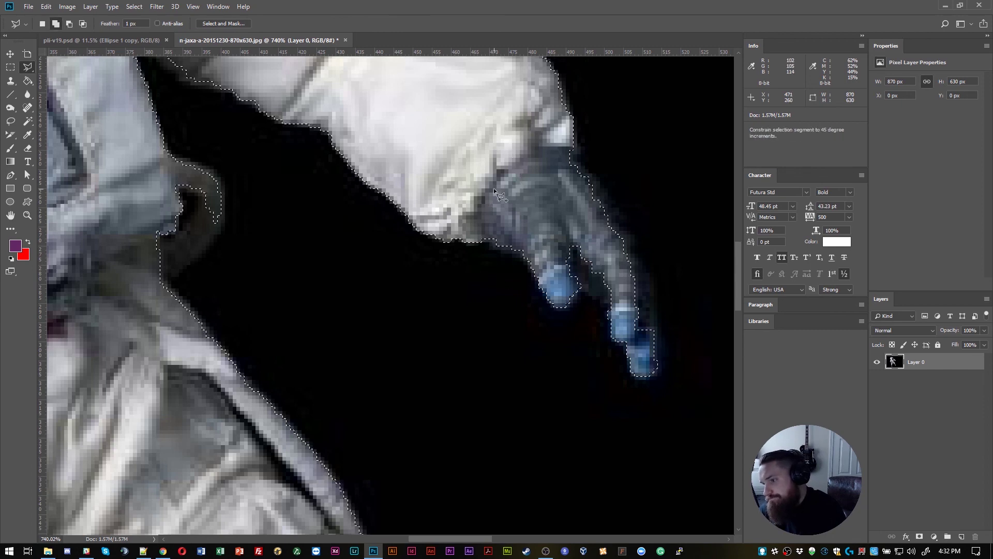
Subtract the dark loop beside the astronaut's chest pack from the background selection with a freehand lasso outline
scroll(494, 190, "down", 4)
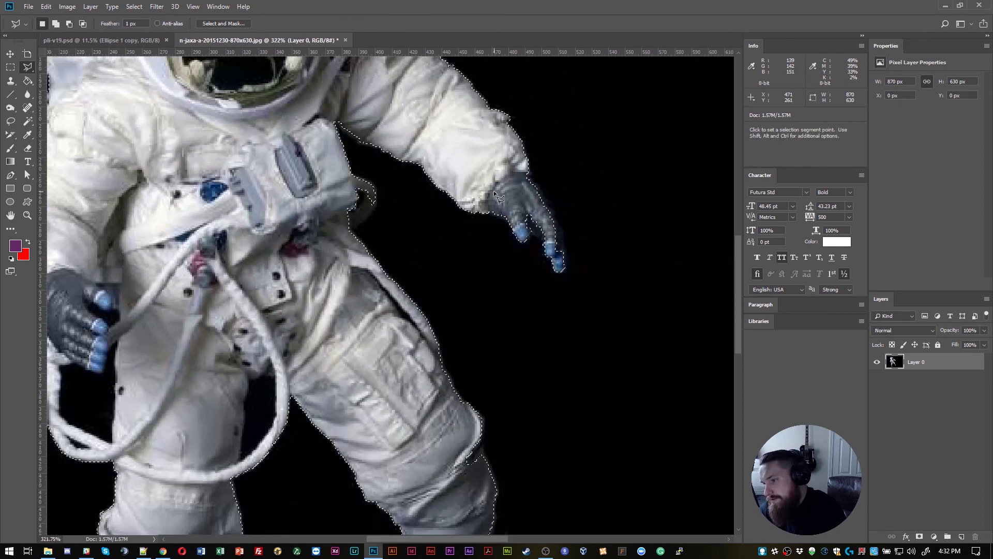
scroll(493, 191, "down", 3)
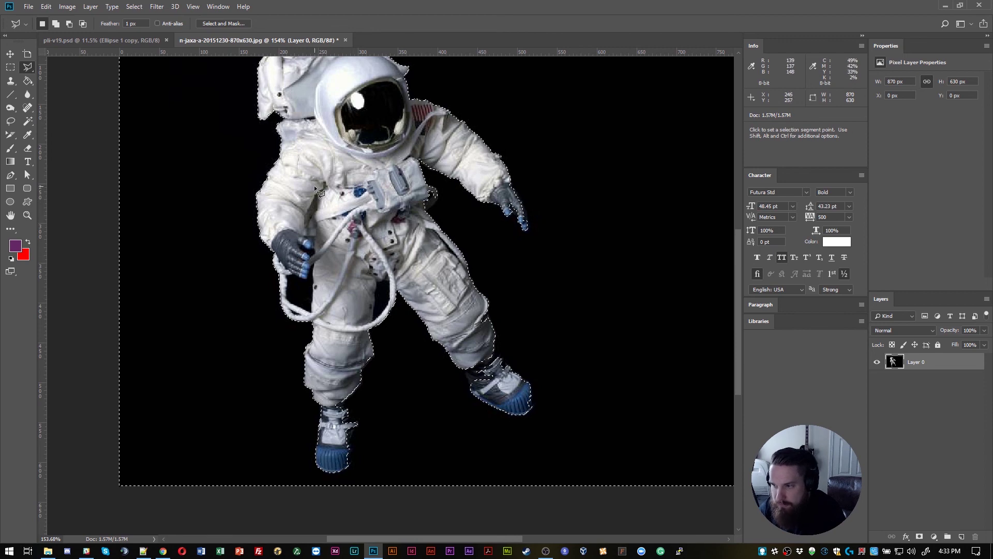
scroll(405, 206, "up", 5)
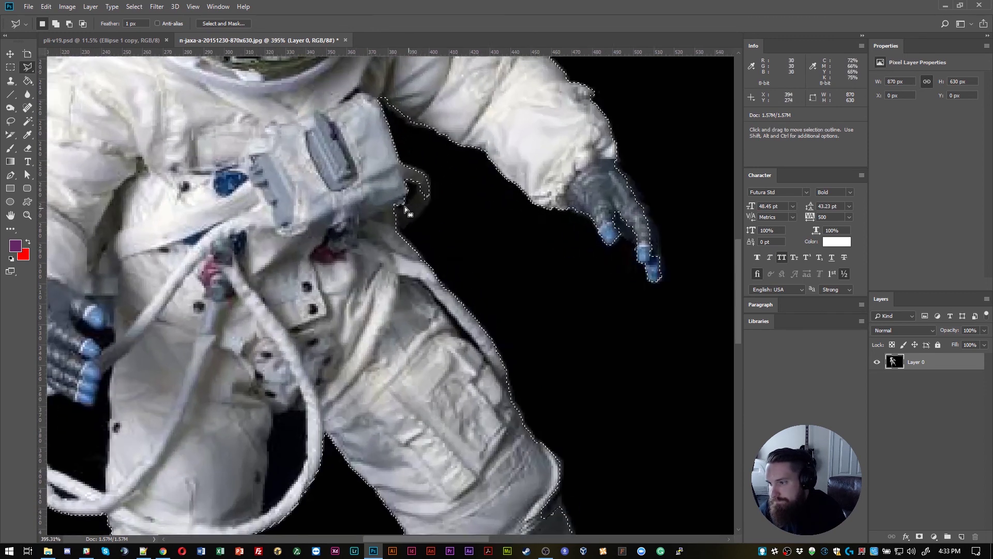
scroll(405, 206, "up", 3)
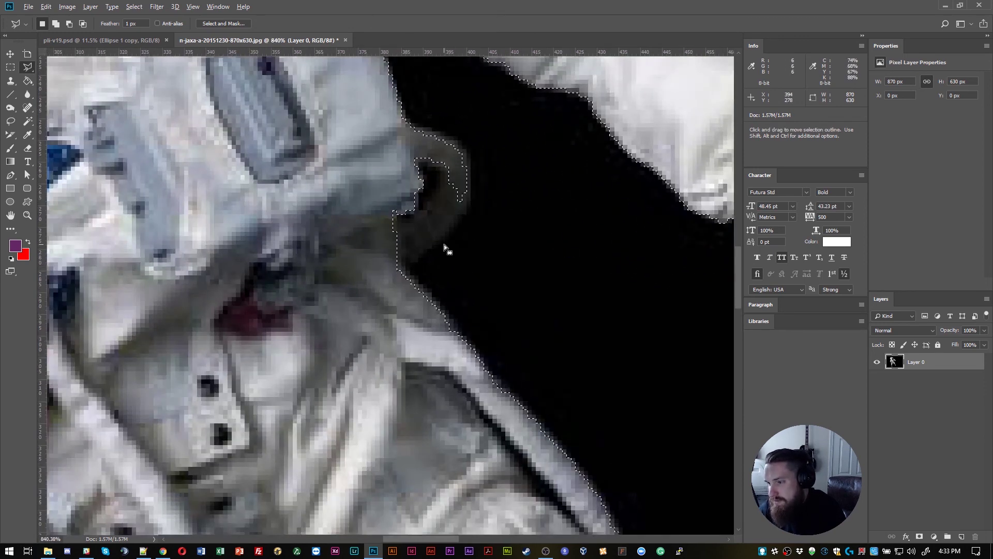
key("alt")
mouse_move(411, 270)
left_mouse_down()
mouse_move(459, 220)
mouse_move(471, 161)
left_mouse_up()
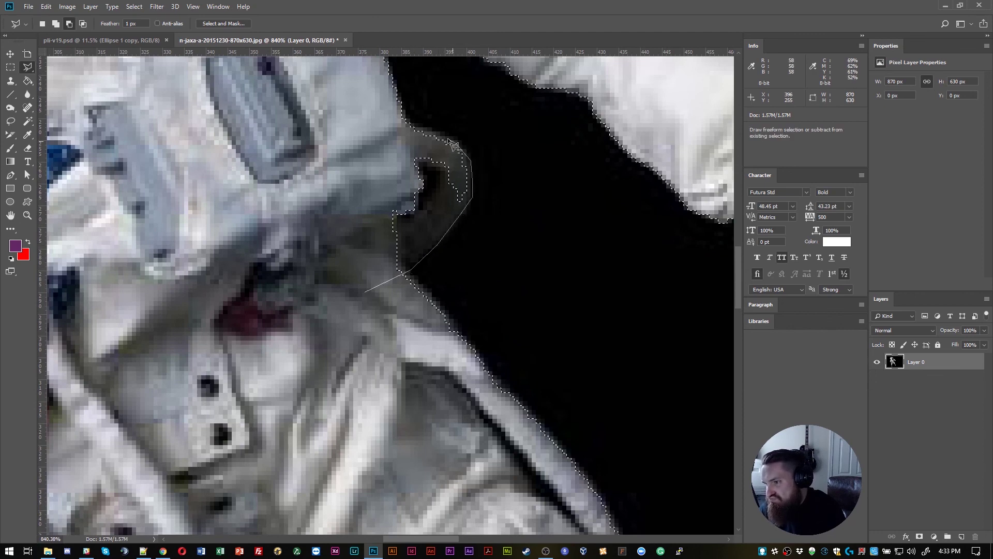
left_click_drag(382, 137, 380, 134)
Subtract the lower part and boot of the astronaut's angled, outstretched leg from the background selection with the Polygonal Lasso
scroll(380, 134, "down", 3)
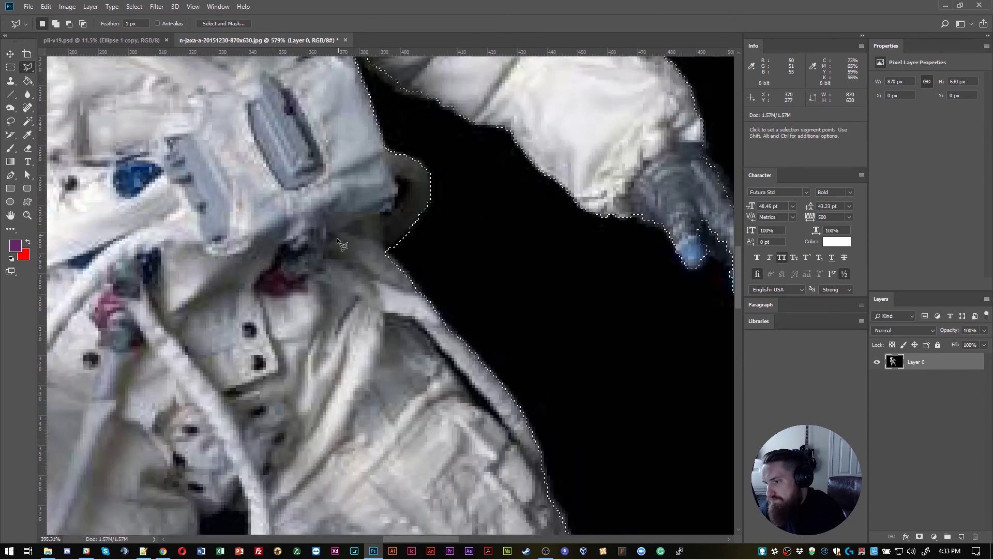
scroll(399, 250, "down", 10)
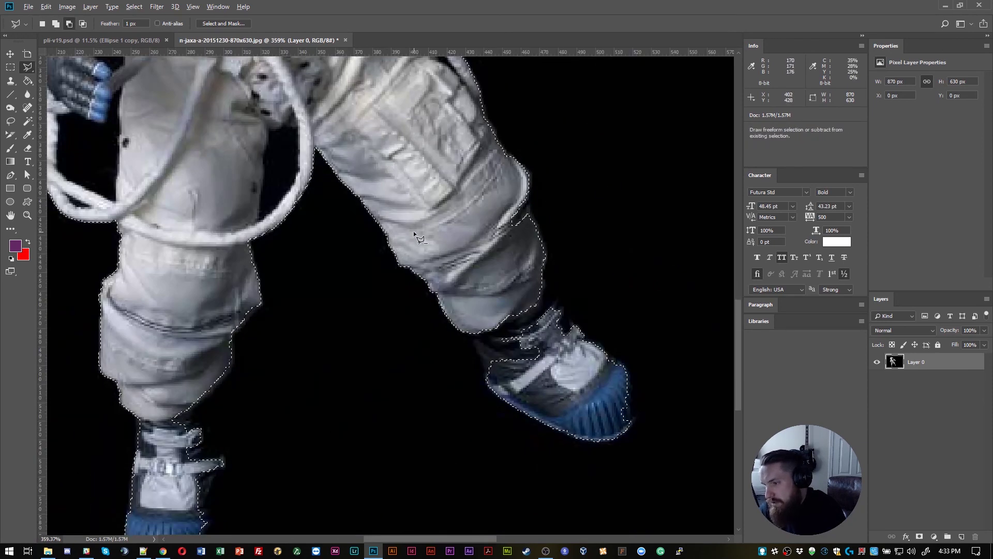
left_click(418, 181, "alt")
left_click(467, 171)
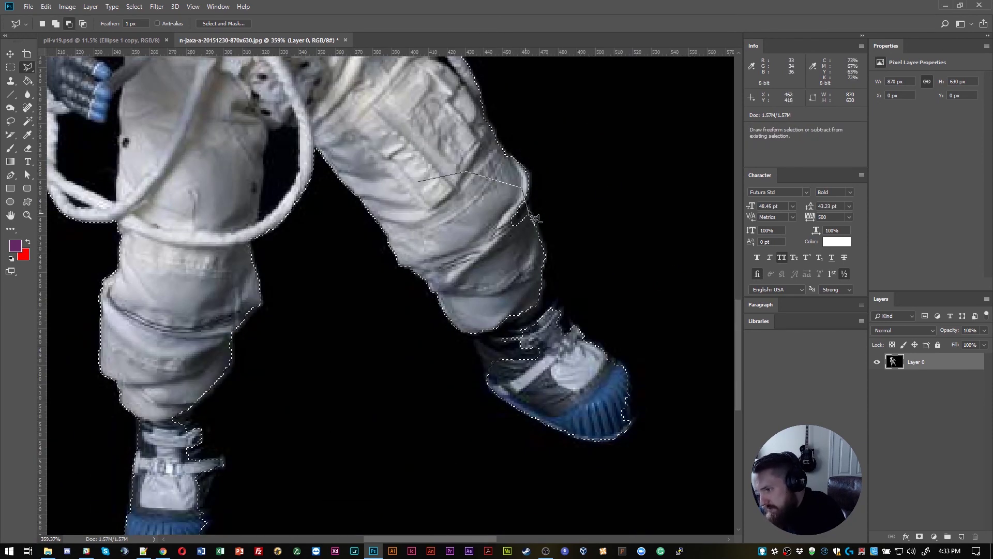
left_click_drag(530, 214, 553, 267)
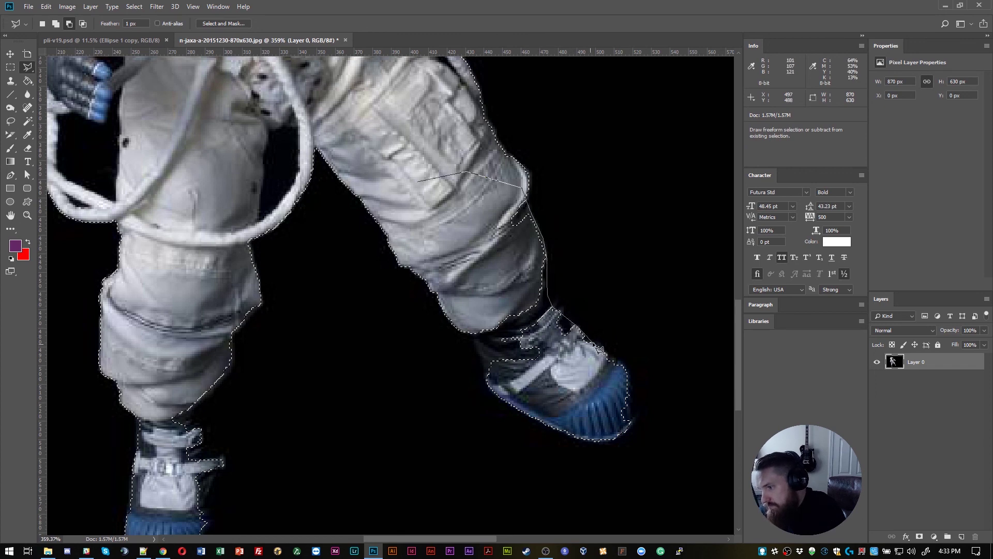
mouse_move(631, 370)
left_mouse_down()
mouse_move(635, 423)
mouse_move(617, 436)
mouse_move(560, 428)
mouse_move(527, 411)
left_mouse_up()
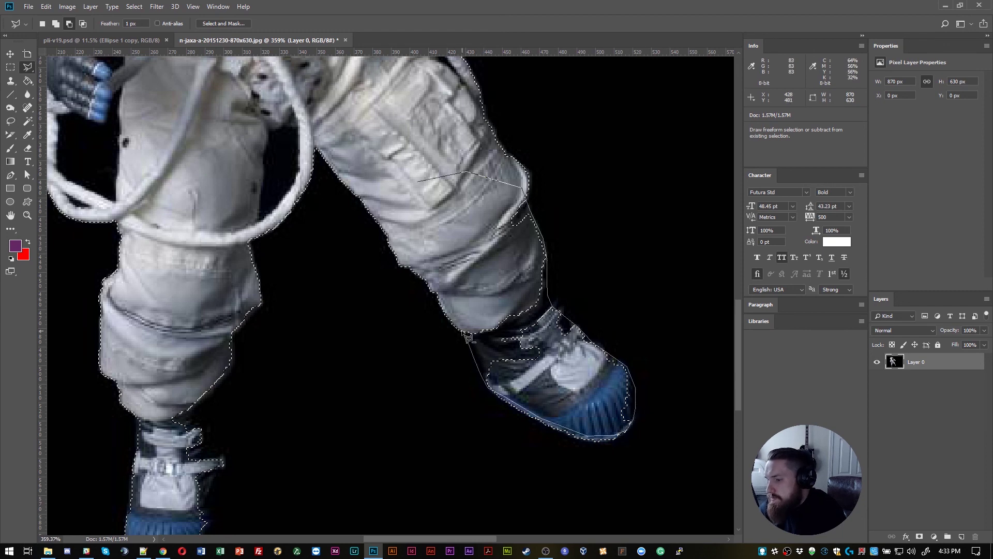
double_click(451, 282)
Subtract the ankle and blue-soled boot of the astronaut's straight leg from the background selection
scroll(450, 263, "down", 3, "alt")
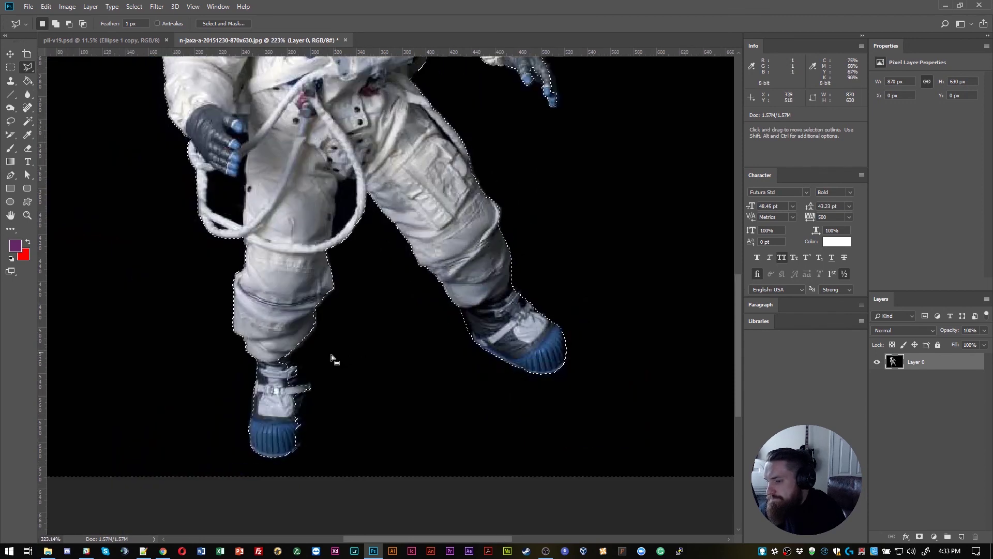
left_click(286, 264, "alt")
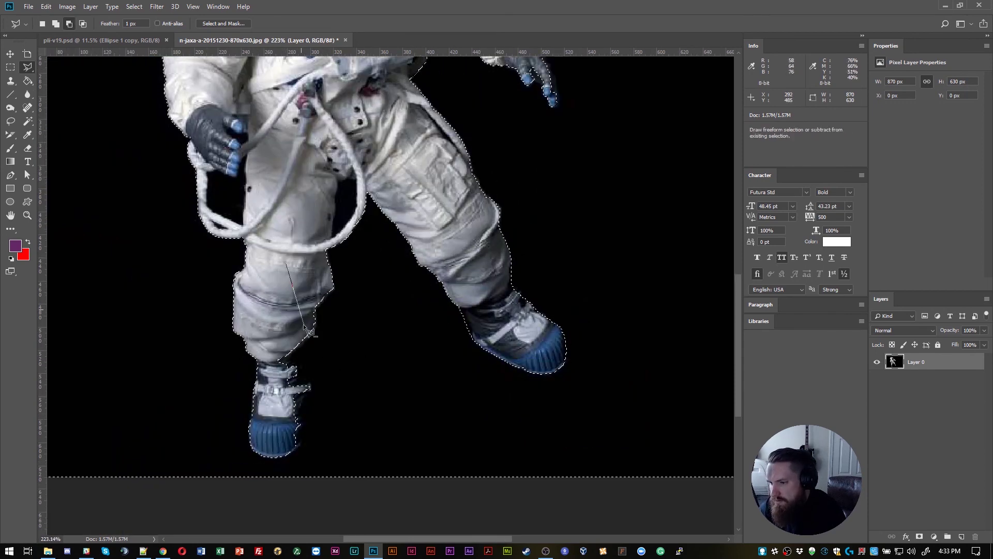
left_click_drag(309, 352, 311, 381)
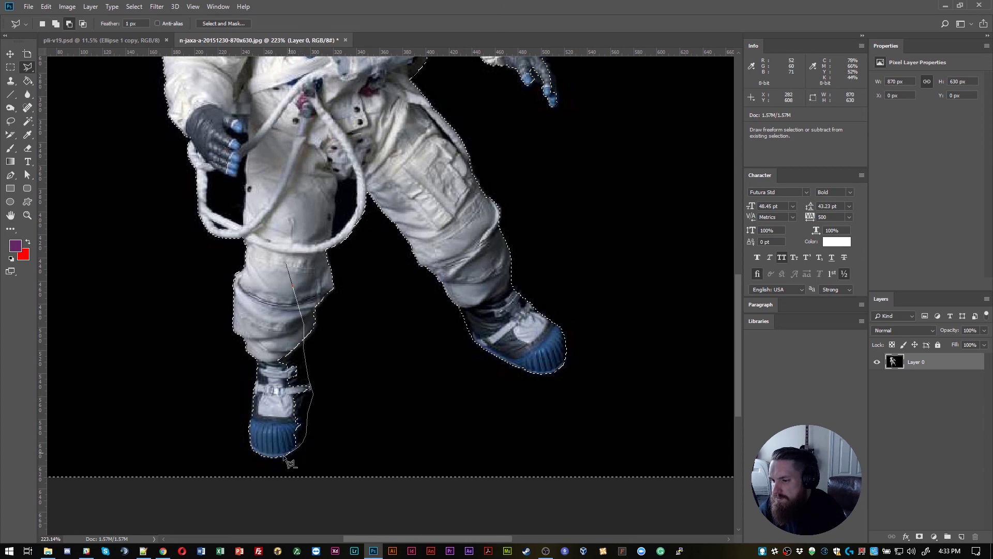
left_click_drag(284, 456, 262, 432)
left_click_drag(268, 346, 267, 320)
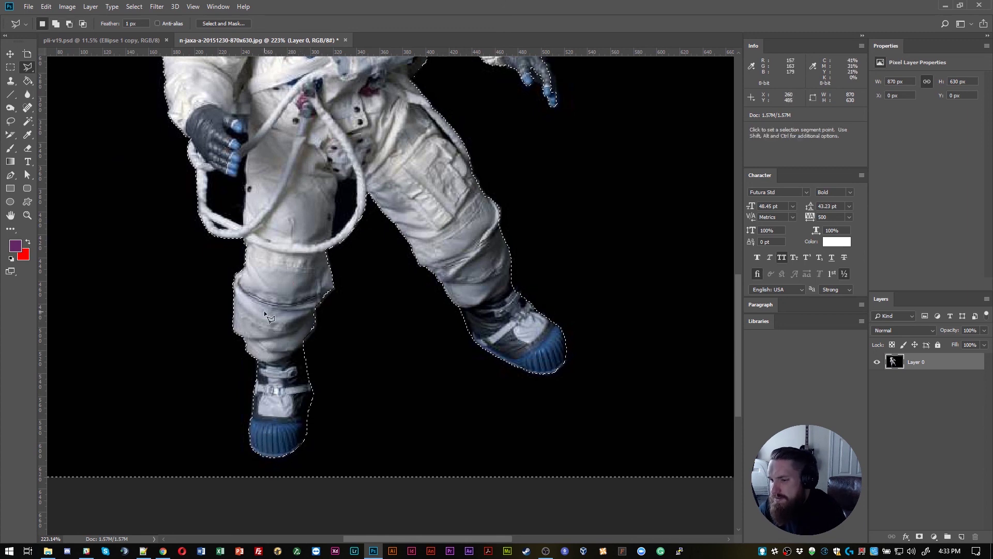
Subtract the missed edge of the astronaut's outstretched glove and fingers from the background selection
left_click_drag(257, 209, 338, 343)
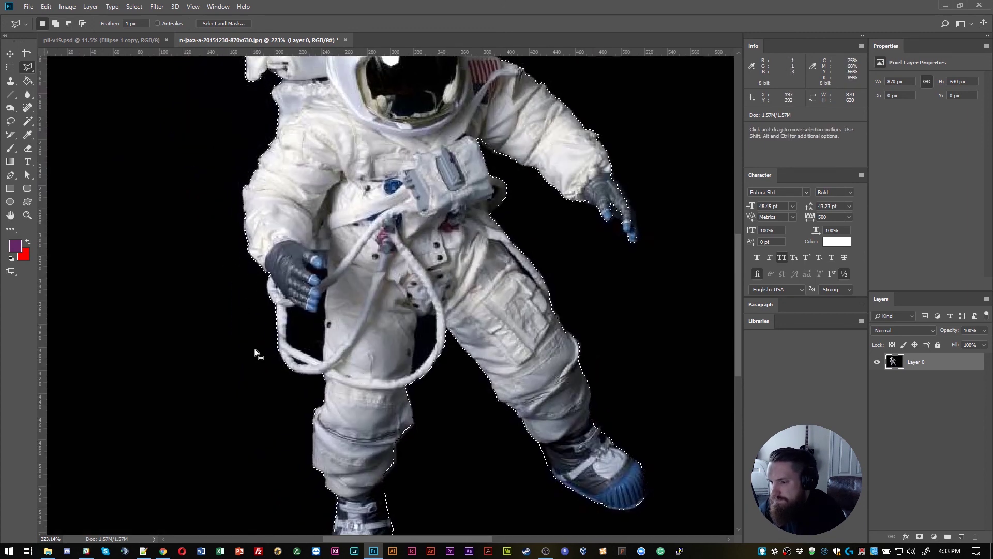
scroll(588, 259, "up", 5)
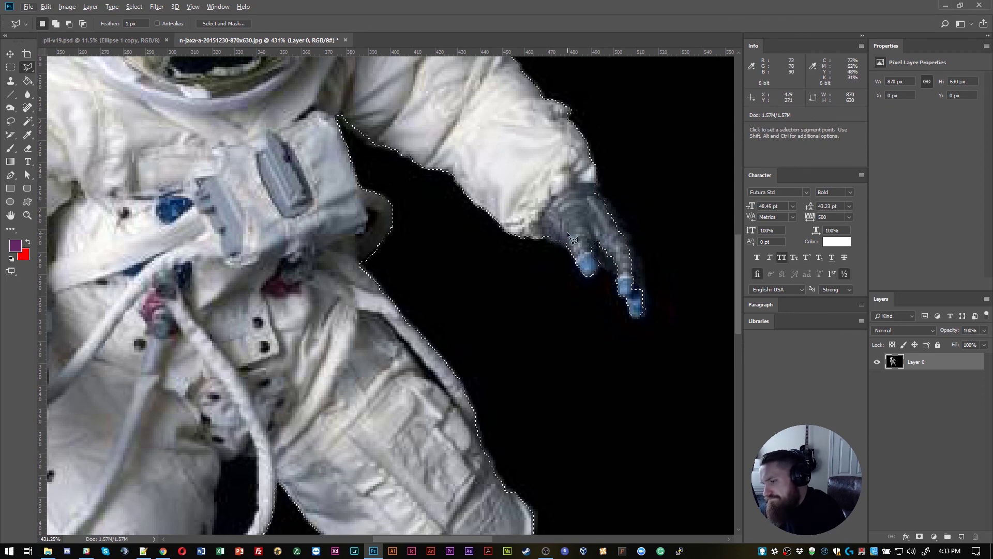
left_click(560, 217, "alt")
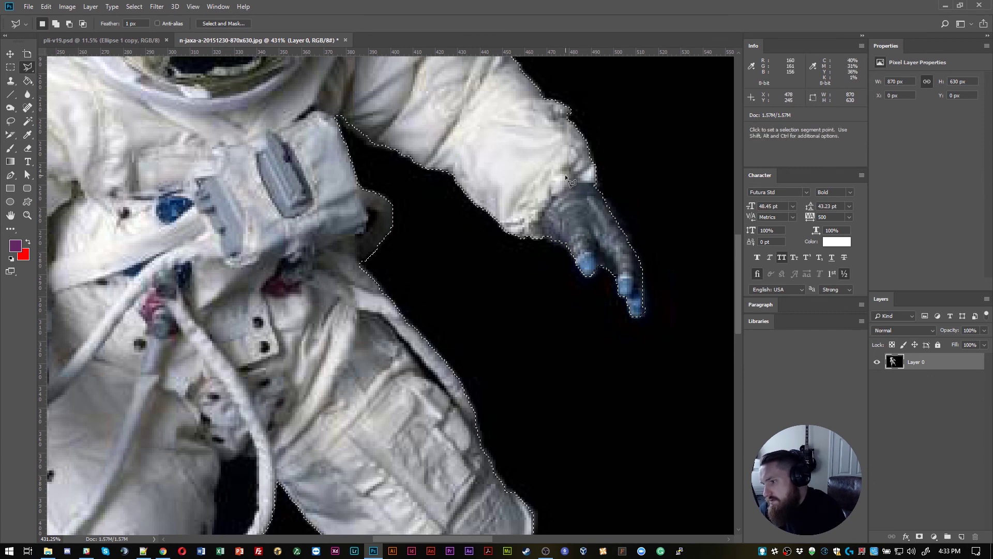
Add the enclosed black gaps between the looped hoses and the legs to the background selection with the Magic Wand
scroll(414, 315, "down", 2)
left_click_drag(369, 399, 479, 192)
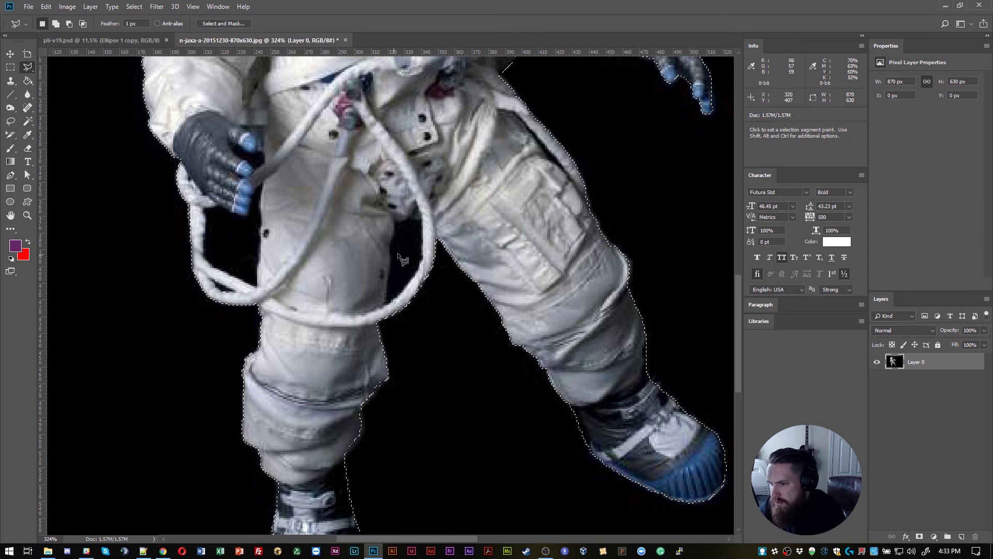
key("w")
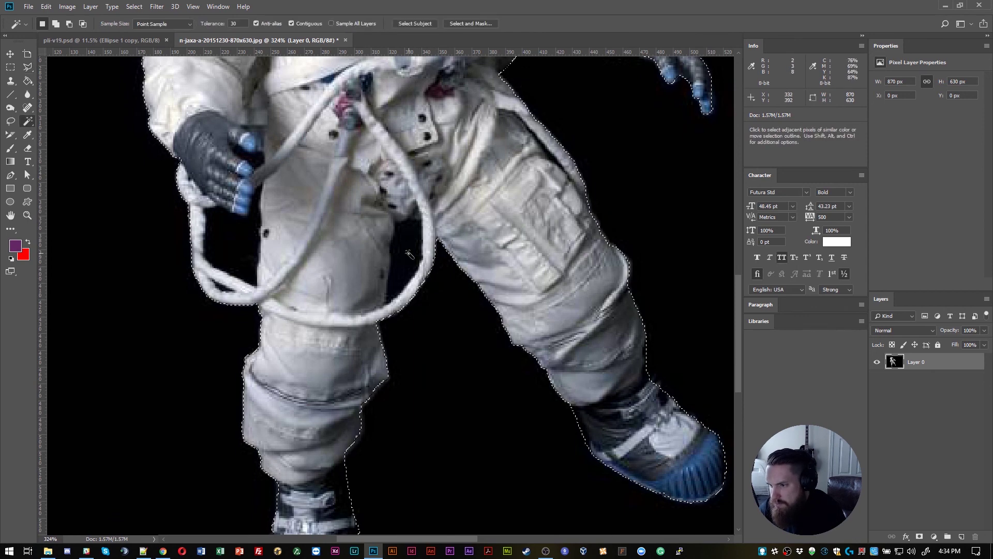
key("alt")
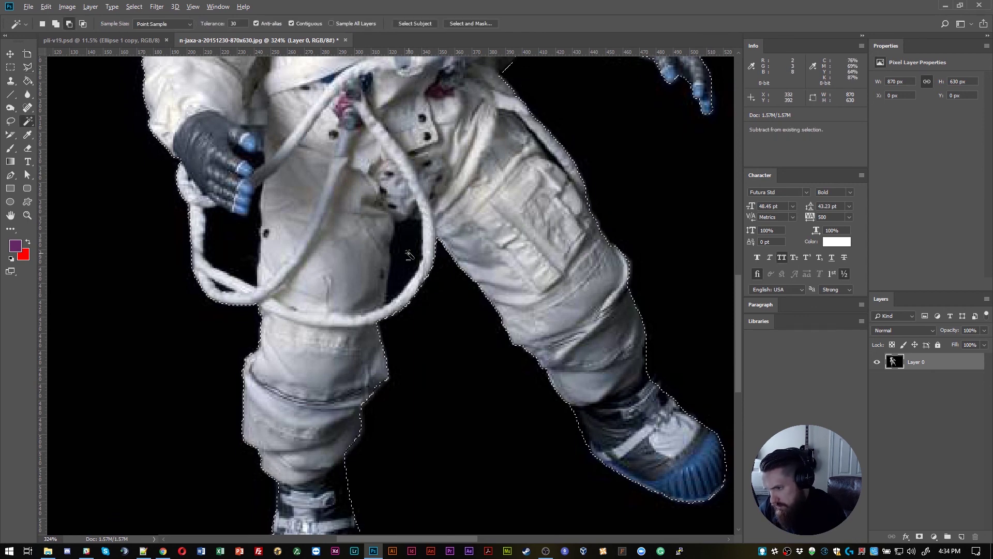
key("shift")
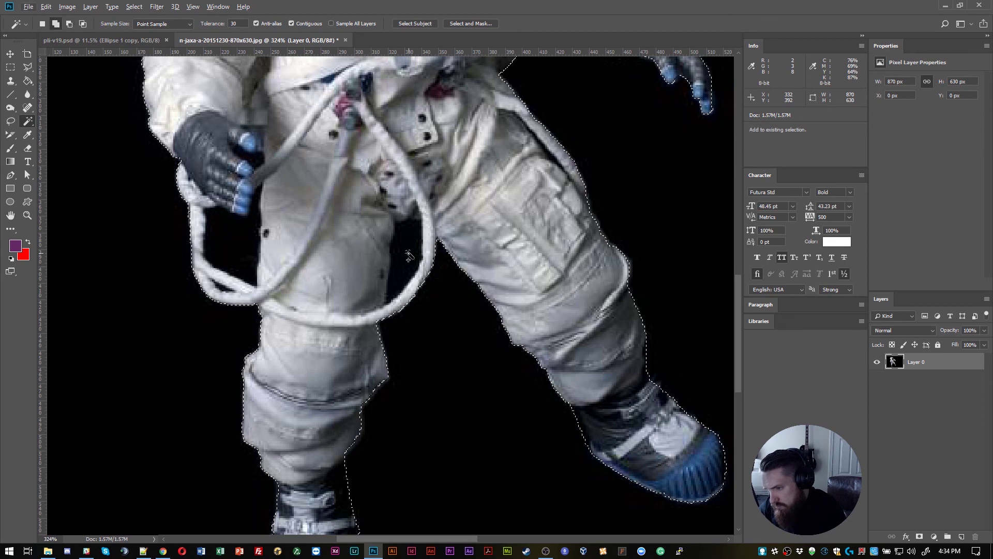
left_click(407, 253, "shift")
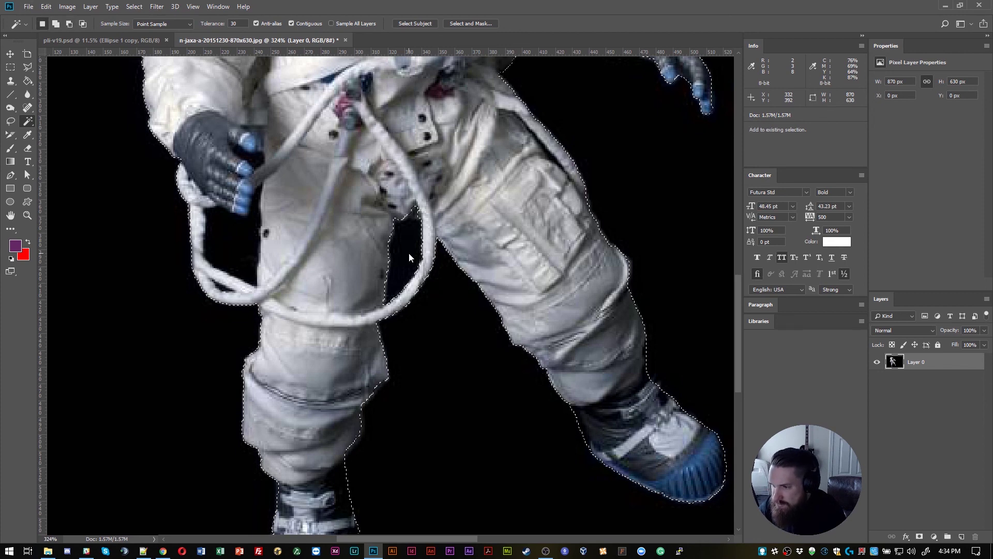
left_click(223, 252, "shift")
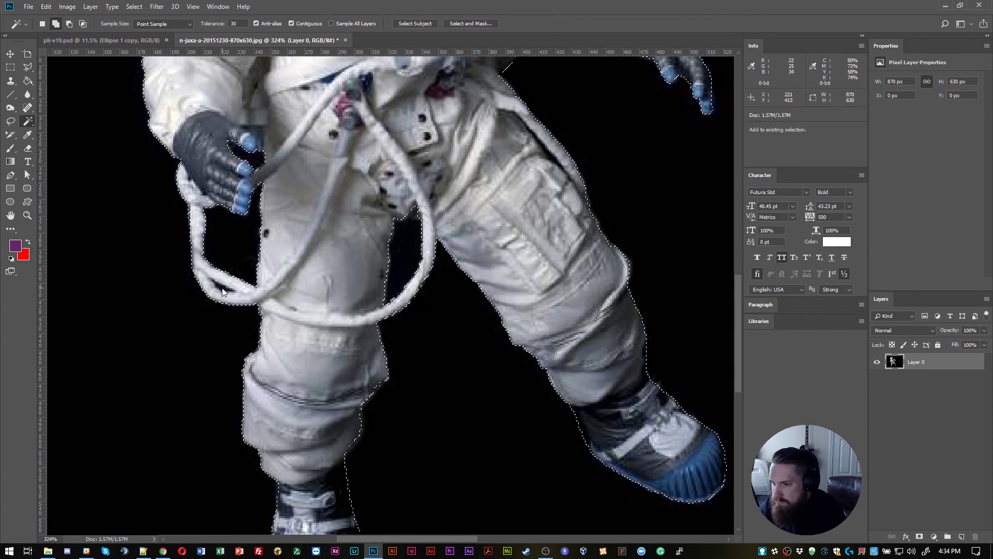
Delete the selected black background around the astronaut and clear the selection
scroll(454, 215, "down", 3)
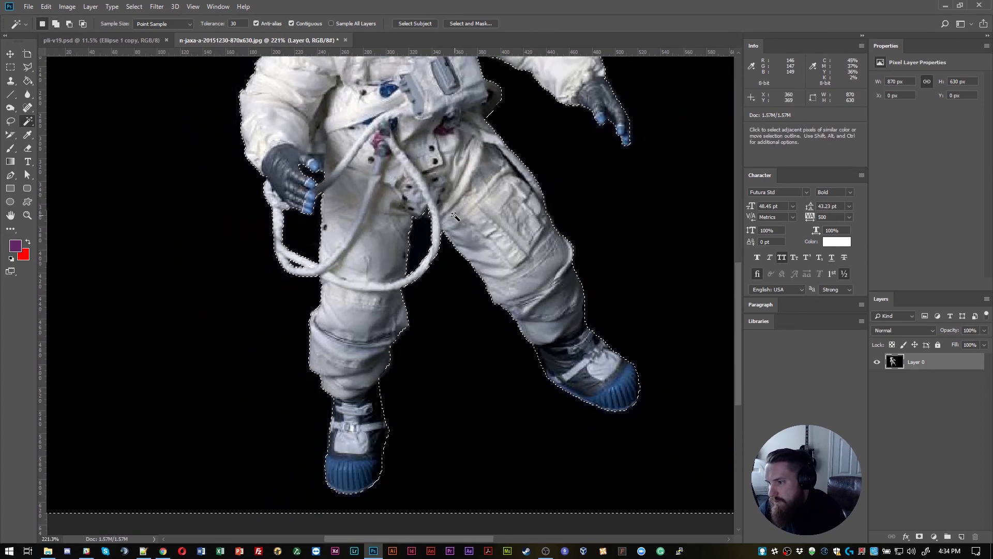
scroll(266, 326, "up", 5)
scroll(310, 292, "down", 2)
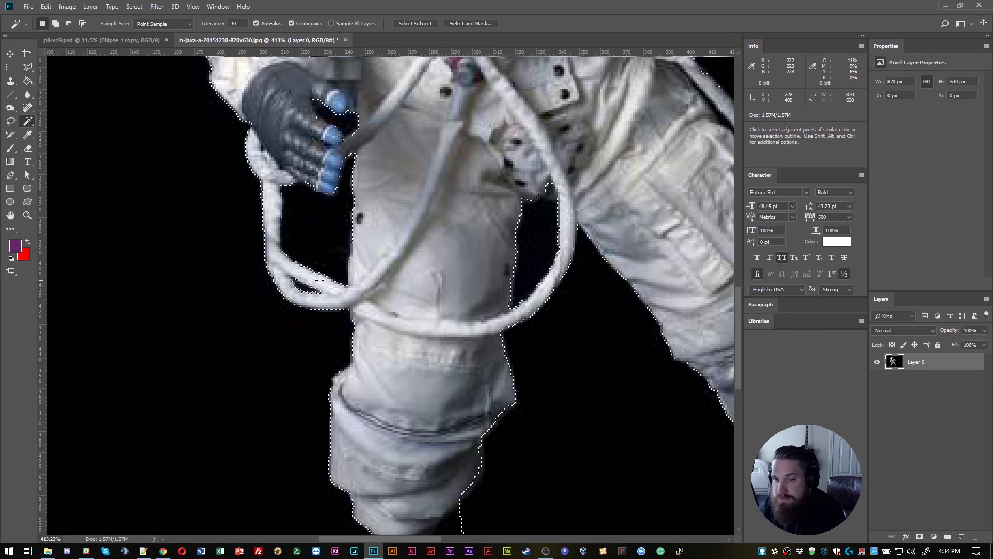
scroll(321, 280, "down", 6)
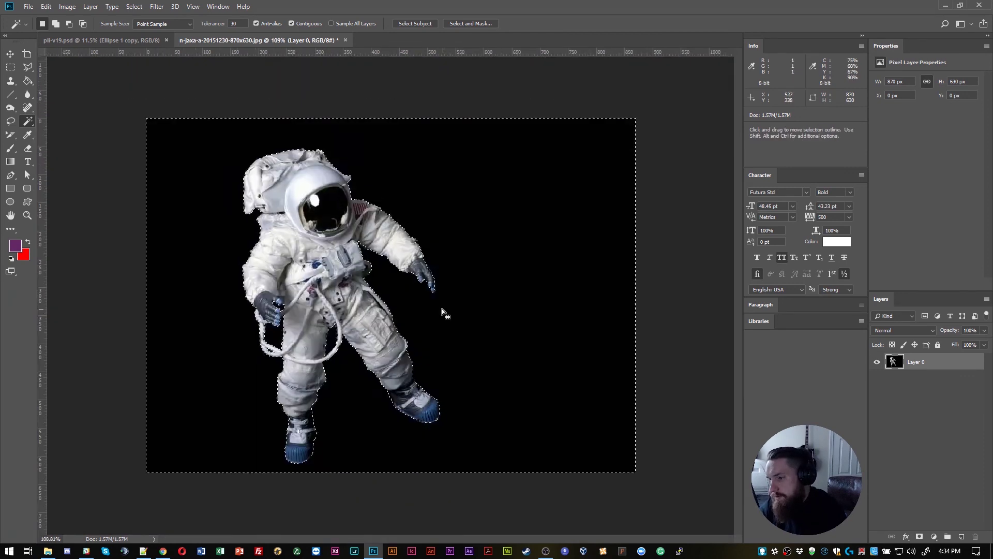
key("Delete")
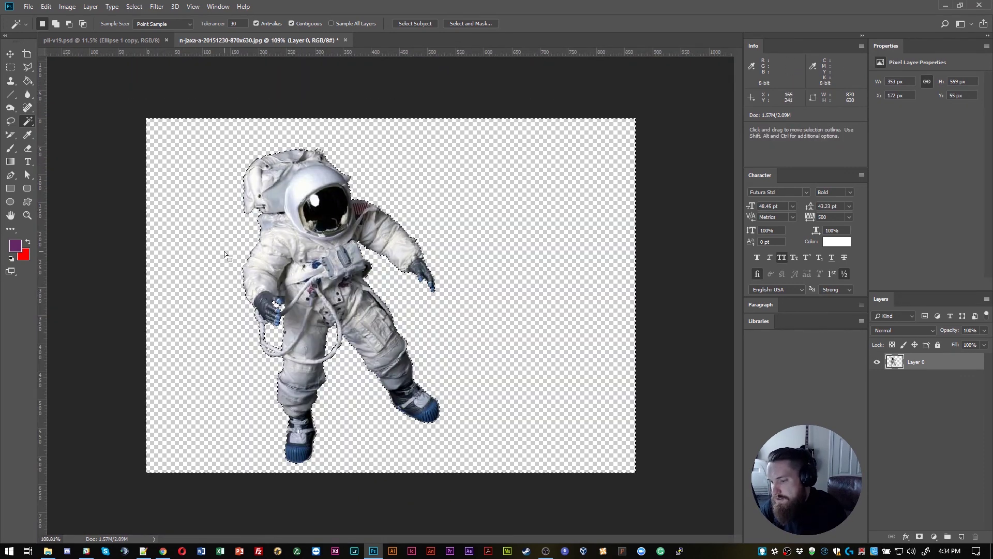
key("ctrl+d")
key("m")
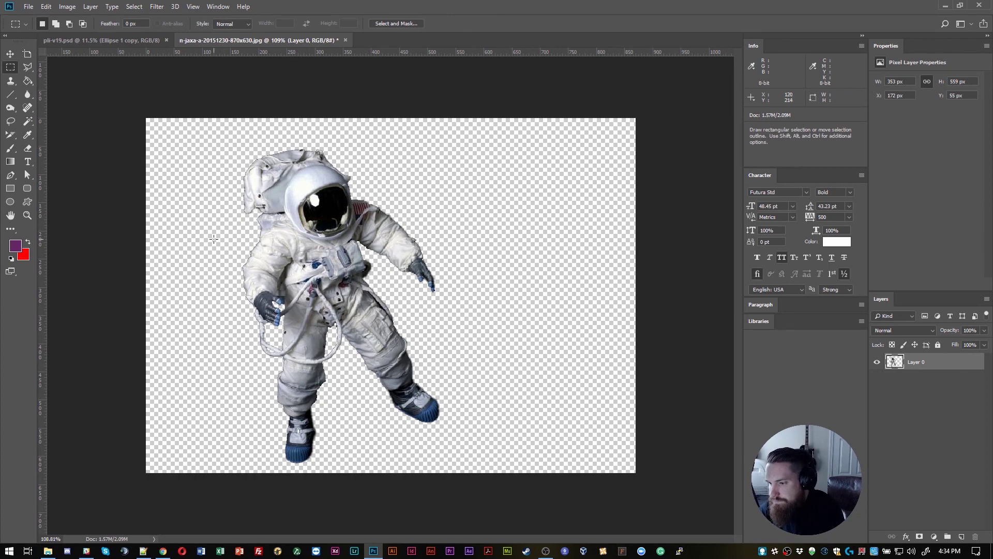
Examine the cut-out astronaut's edges for leftover background, up close and as a whole
scroll(214, 239, "up", 4)
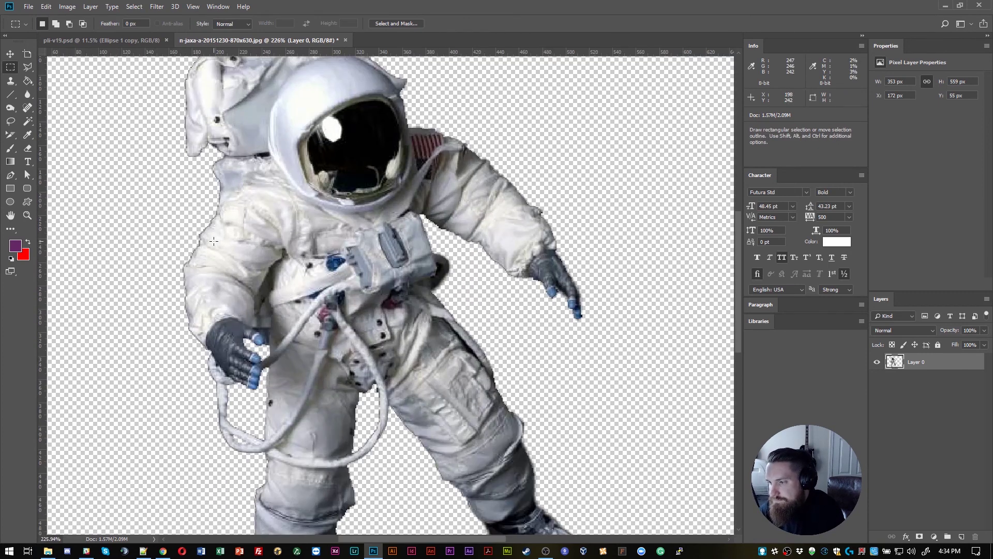
scroll(209, 243, "down", 4)
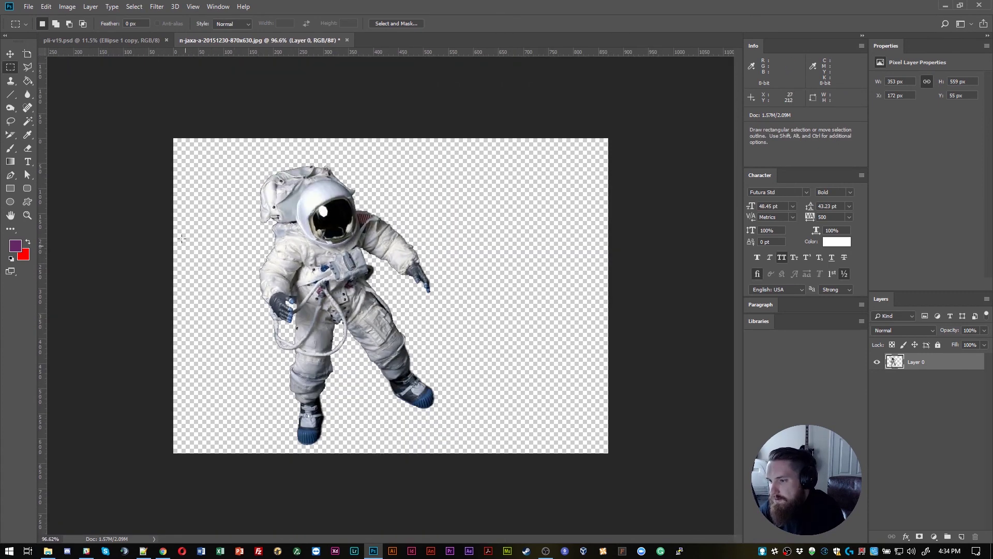
scroll(198, 246, "up", 1)
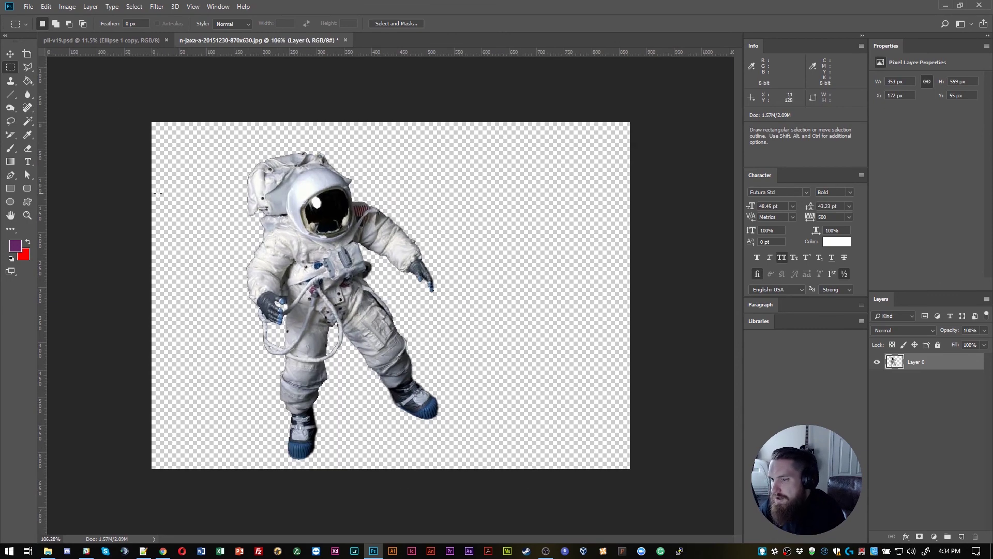
scroll(233, 235, "up", 12)
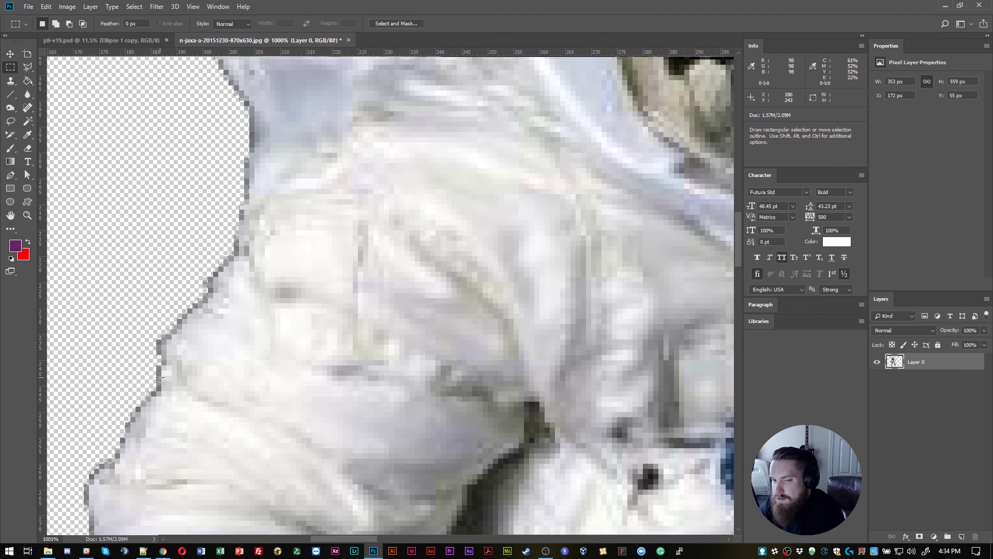
scroll(300, 253, "down", 5)
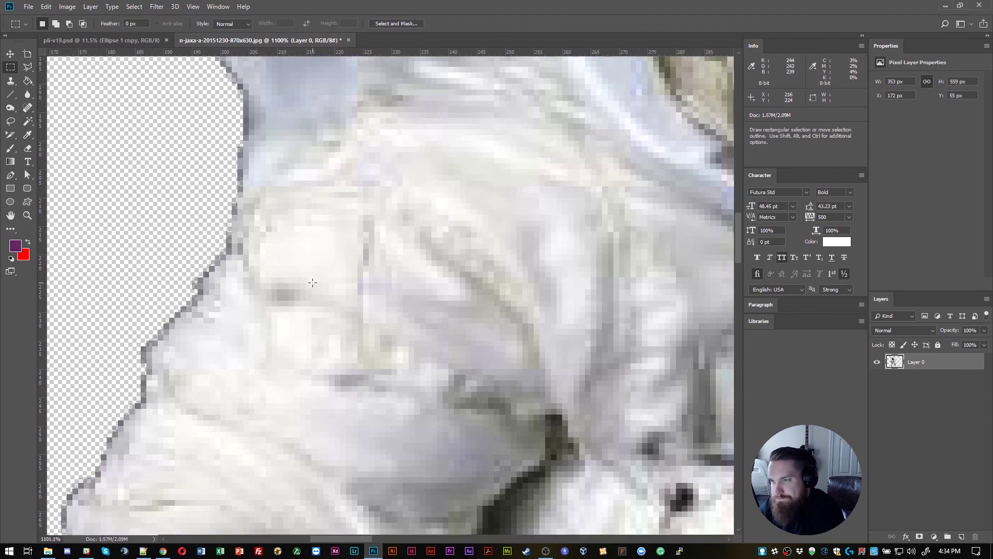
scroll(310, 293, "down", 5)
scroll(221, 313, "up", 1)
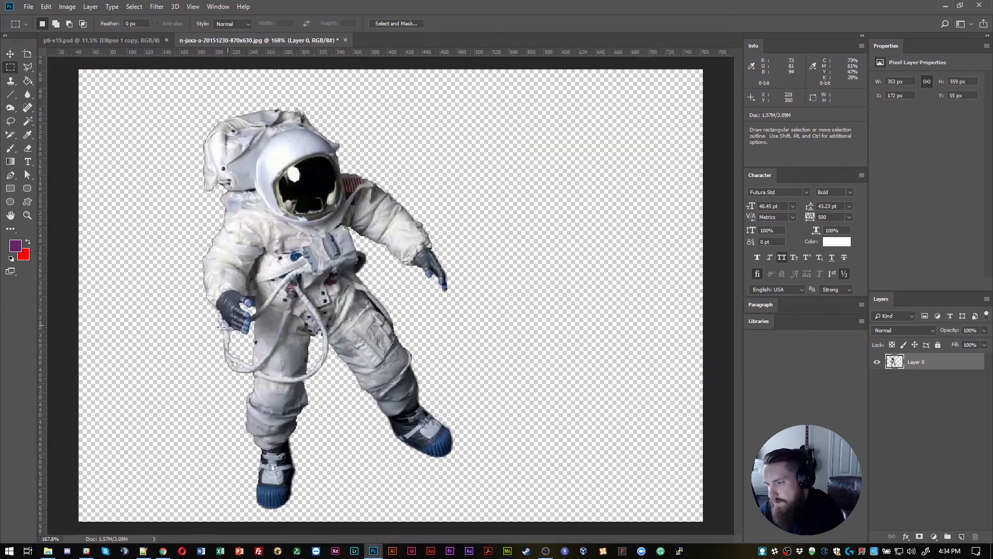
scroll(221, 313, "down", 1)
scroll(300, 305, "down", 1)
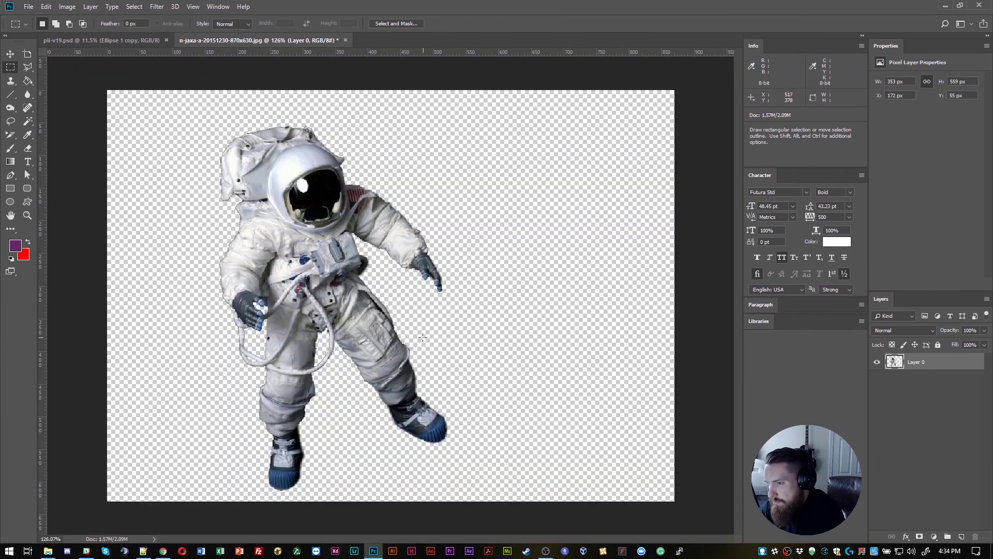
Add a new layer beneath the astronaut and fill it with the purple foreground color
left_click(961, 536, "ctrl")
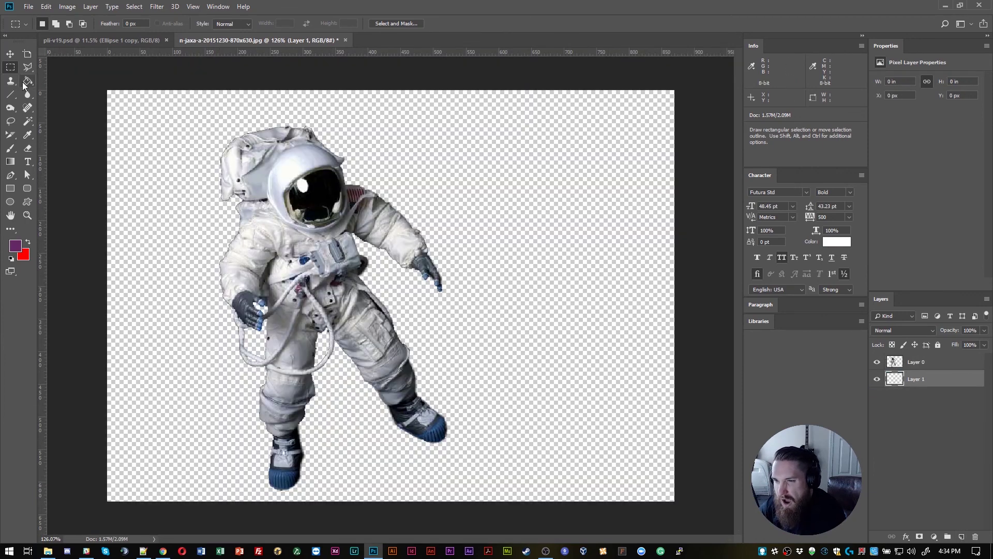
key("g")
left_click(138, 237)
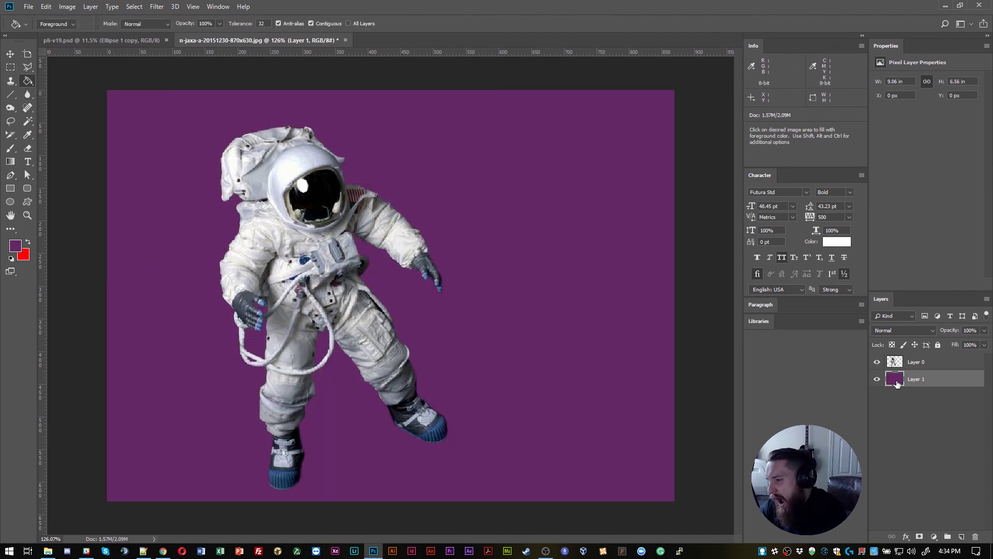
Apply a white Color Overlay layer style to the filled background layer
double_click(931, 379)
left_click(616, 228)
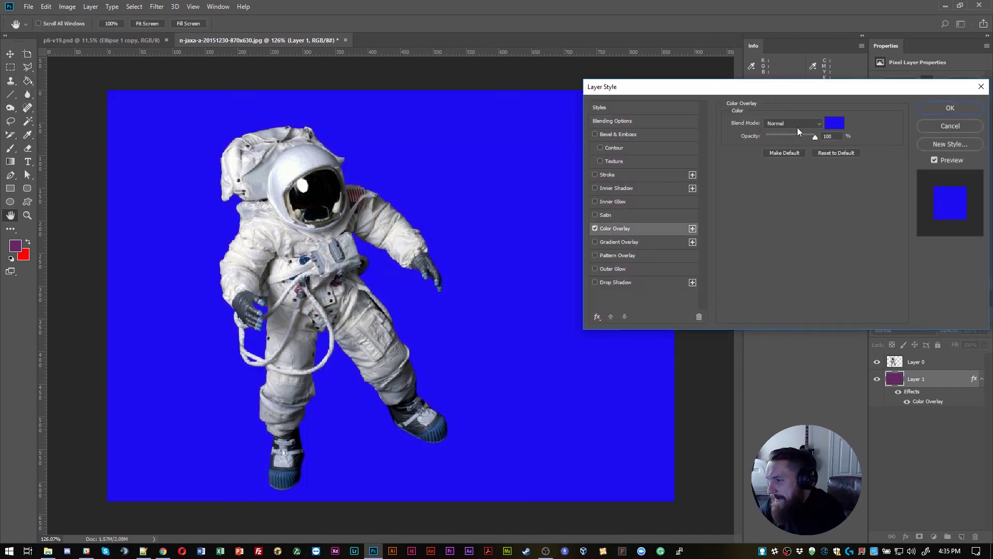
left_click(830, 122)
left_click(828, 274)
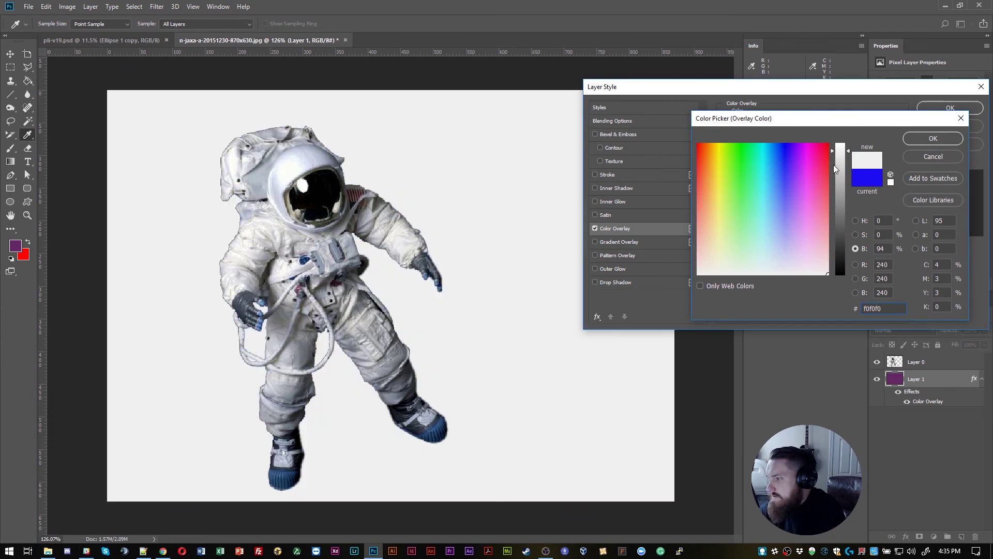
left_click(933, 138)
left_click(936, 110)
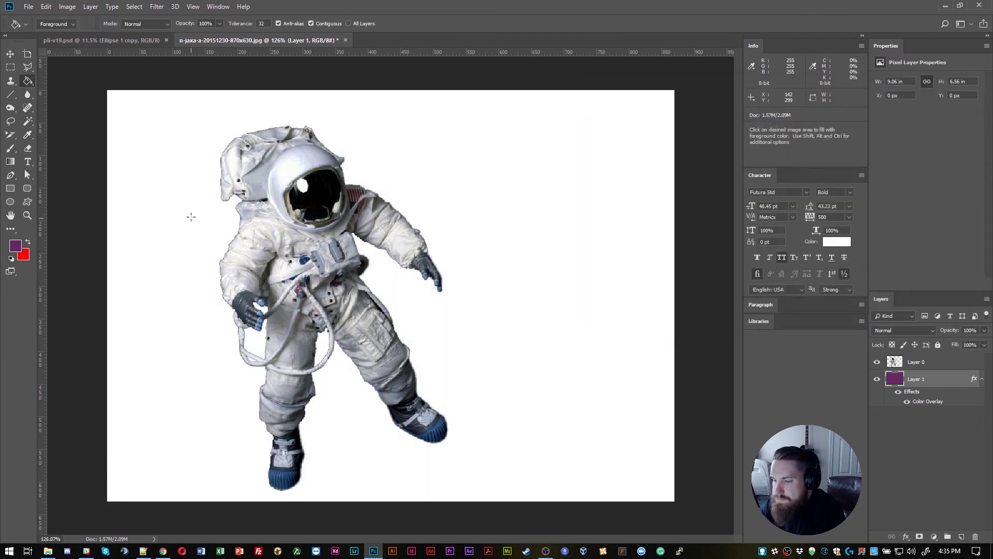
Make the astronaut layer active and load its outline as a selection
left_click(9, 54)
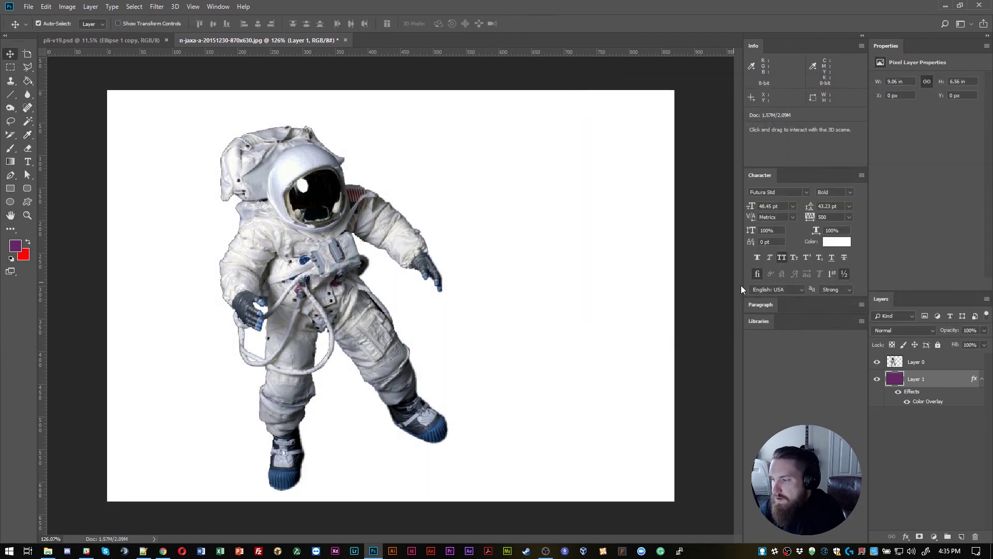
left_click(894, 363)
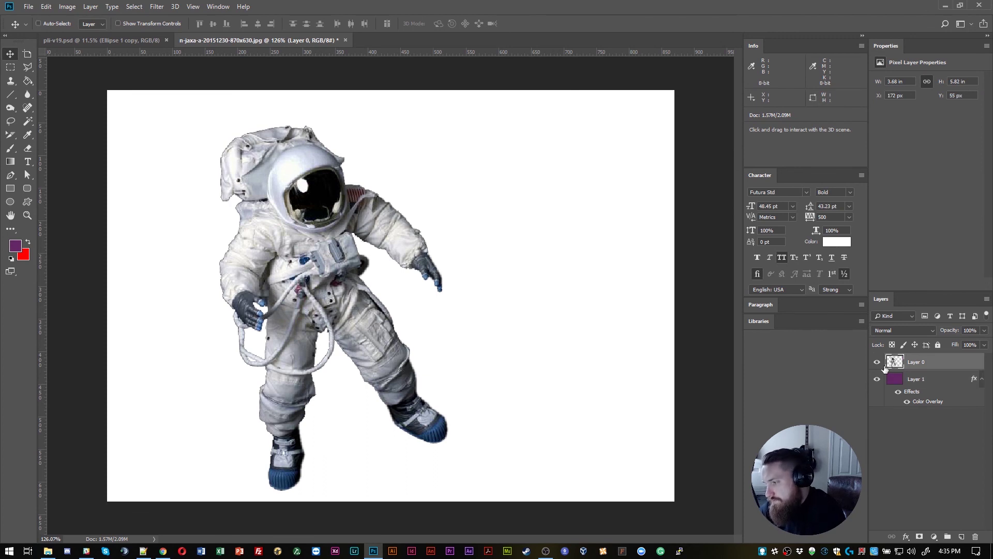
left_click(890, 364, "ctrl")
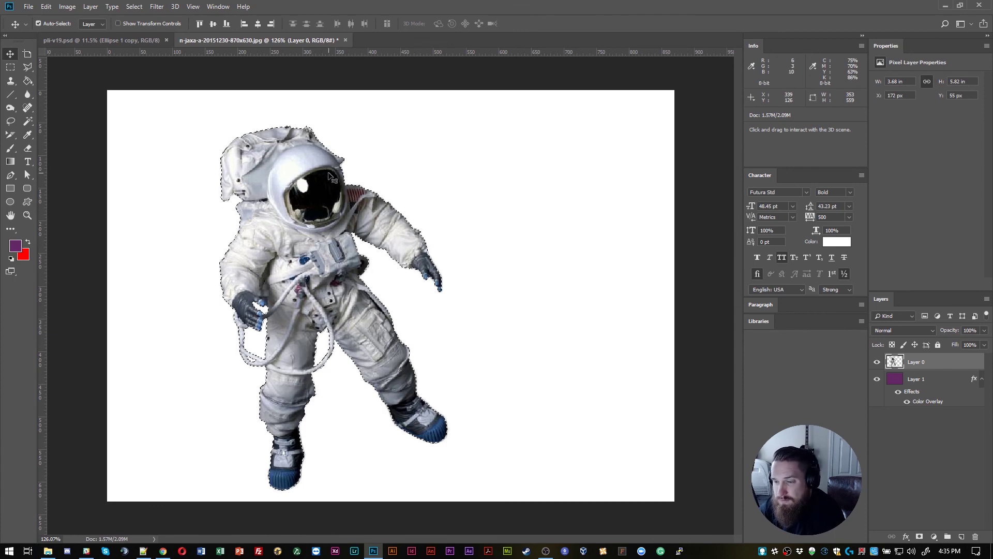
Try contracting the astronaut selection by 3 pixels to exclude the dark edge fringe
scroll(228, 228, "up", 10)
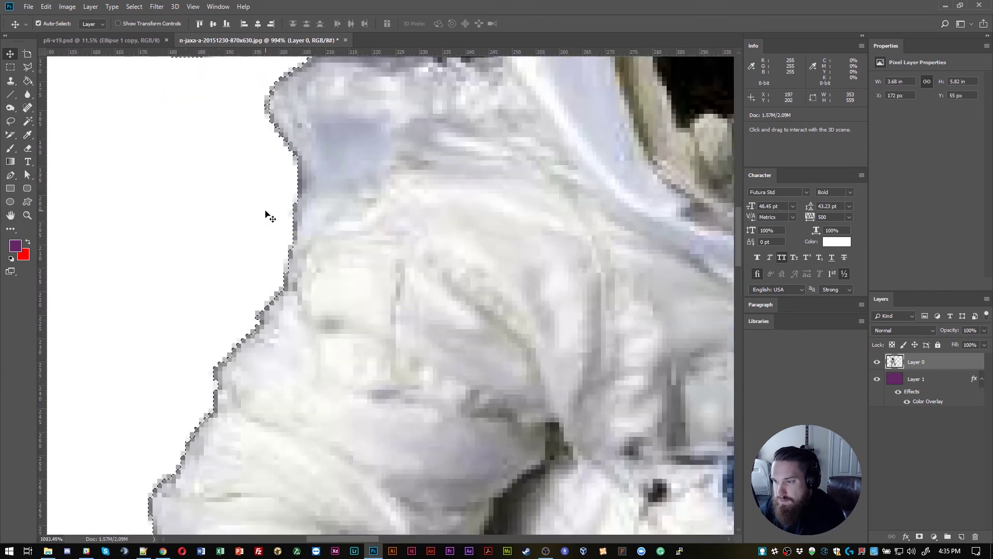
scroll(267, 213, "up", 5)
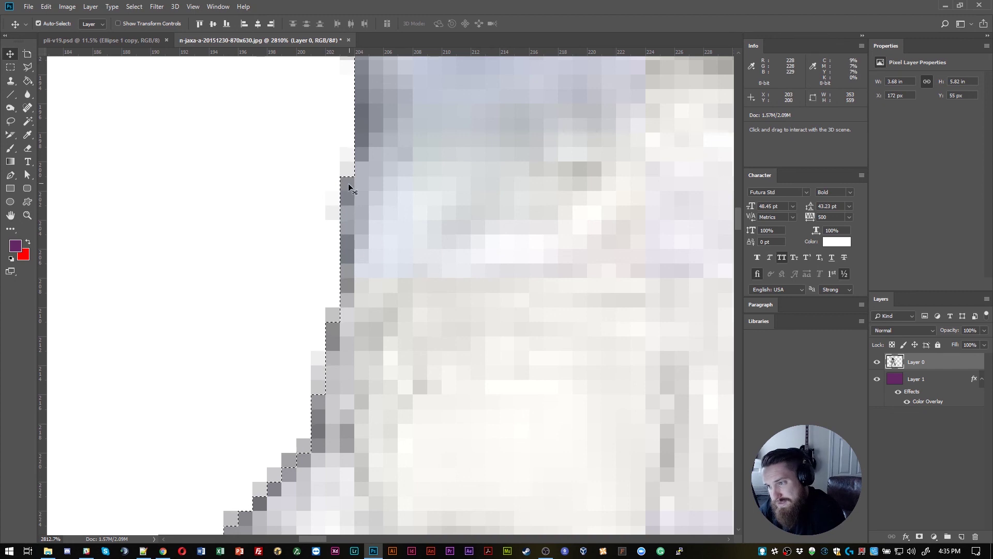
left_click(133, 6)
mouse_move(214, 153)
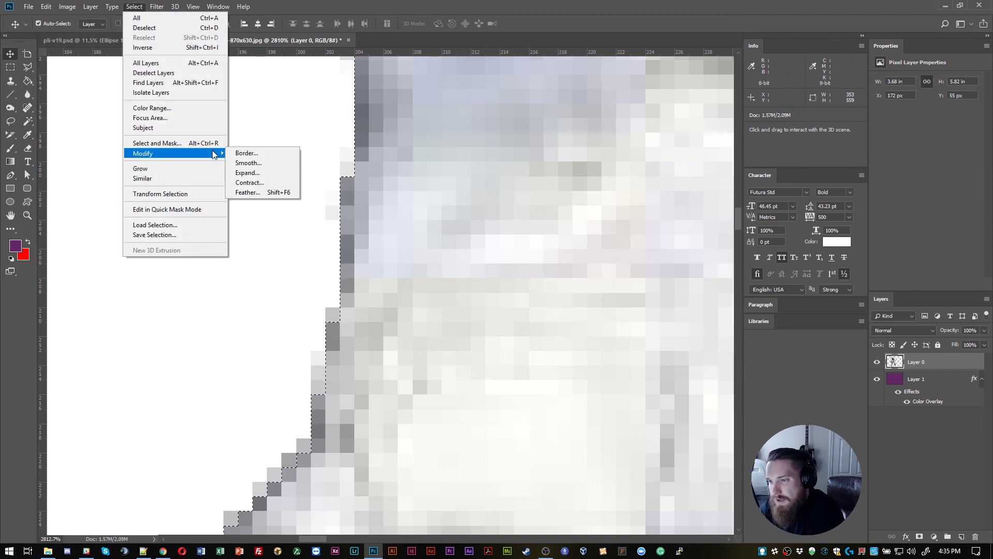
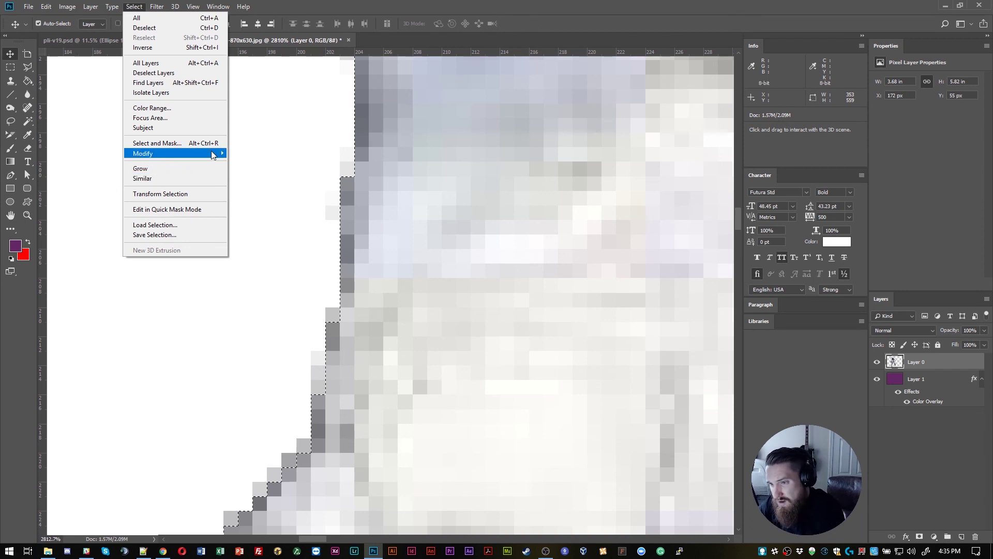
left_click(250, 182)
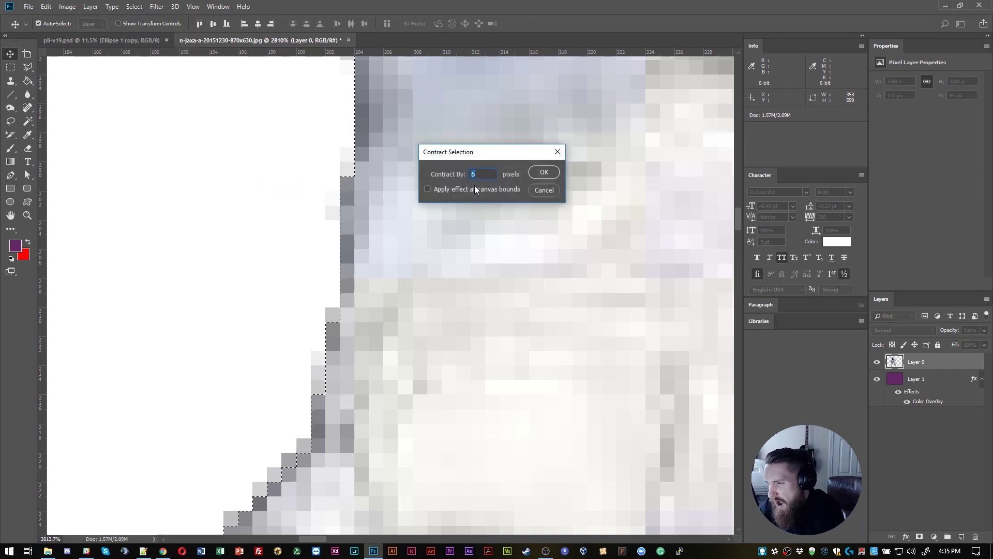
type("2")
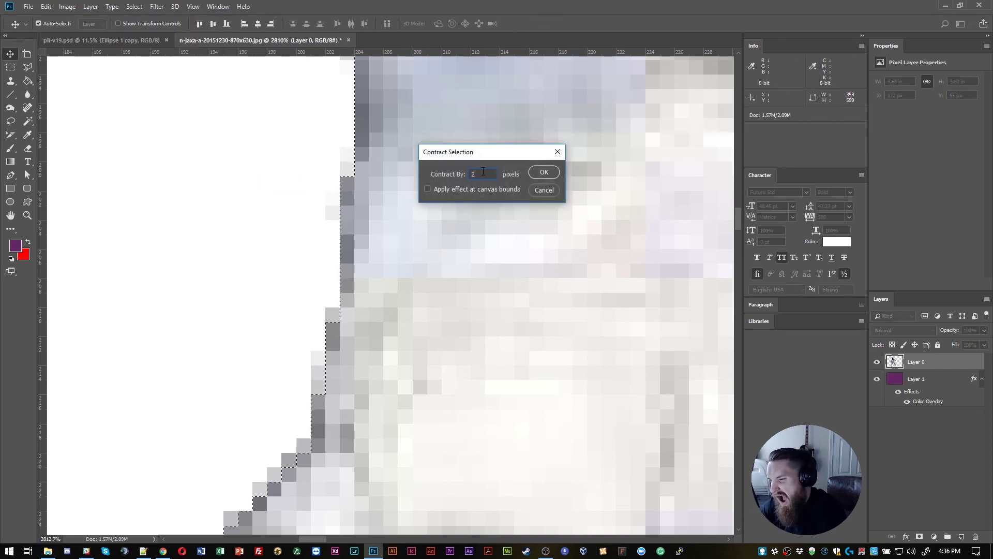
key("shift+Left")
type("3")
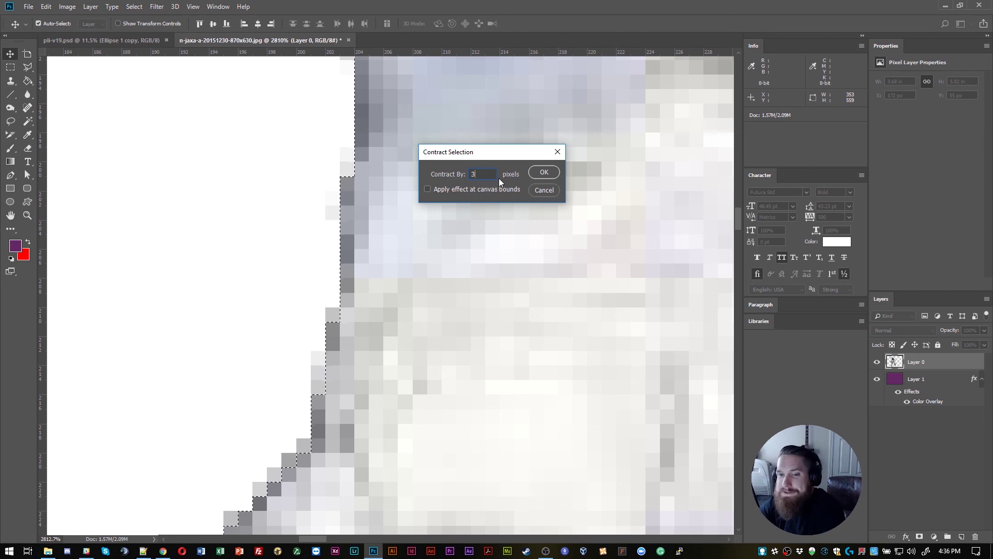
left_click(538, 175)
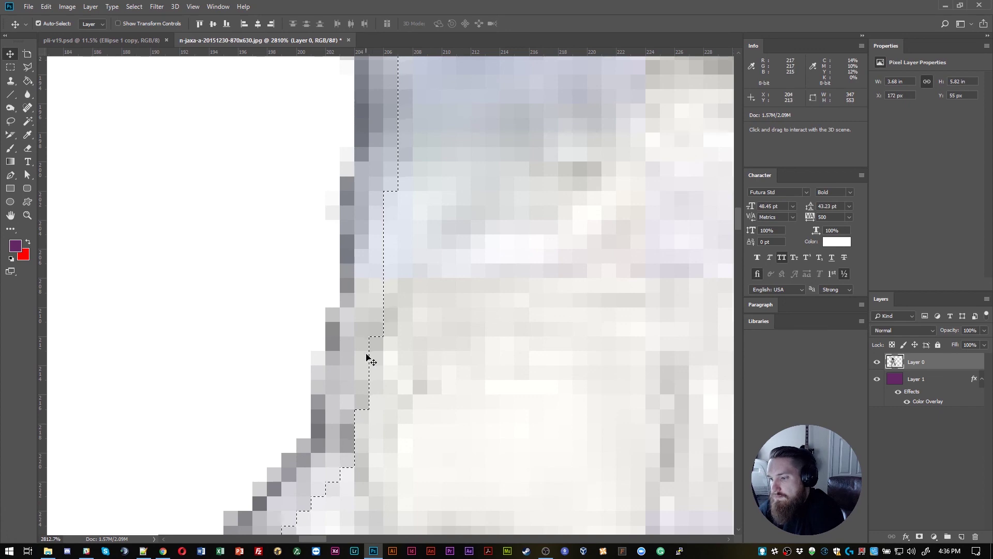
Check the contracted outline around the whole figure and undo the 3-pixel contraction
scroll(371, 316, "down", 3)
scroll(371, 317, "down", 8)
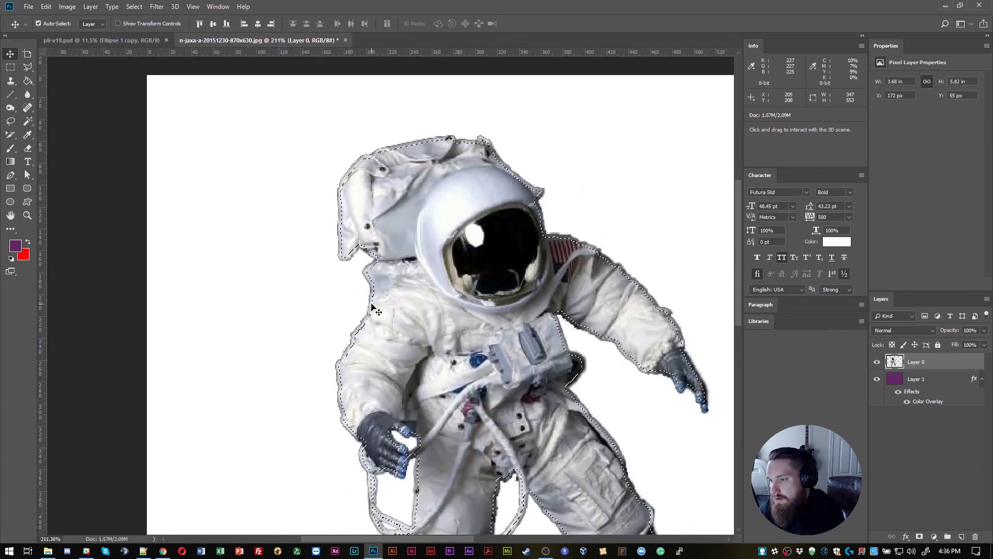
scroll(369, 313, "down", 2)
scroll(304, 325, "up", 2)
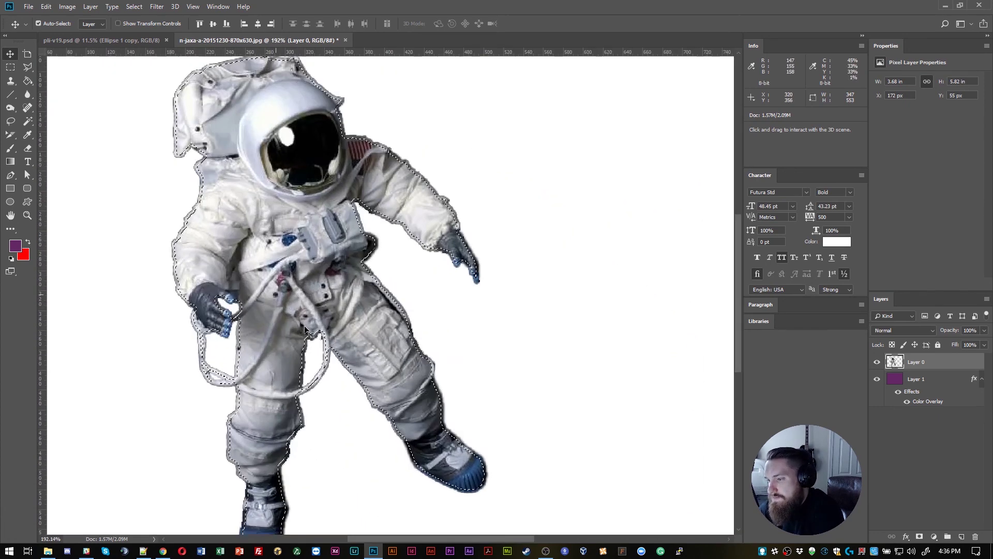
left_click(299, 326)
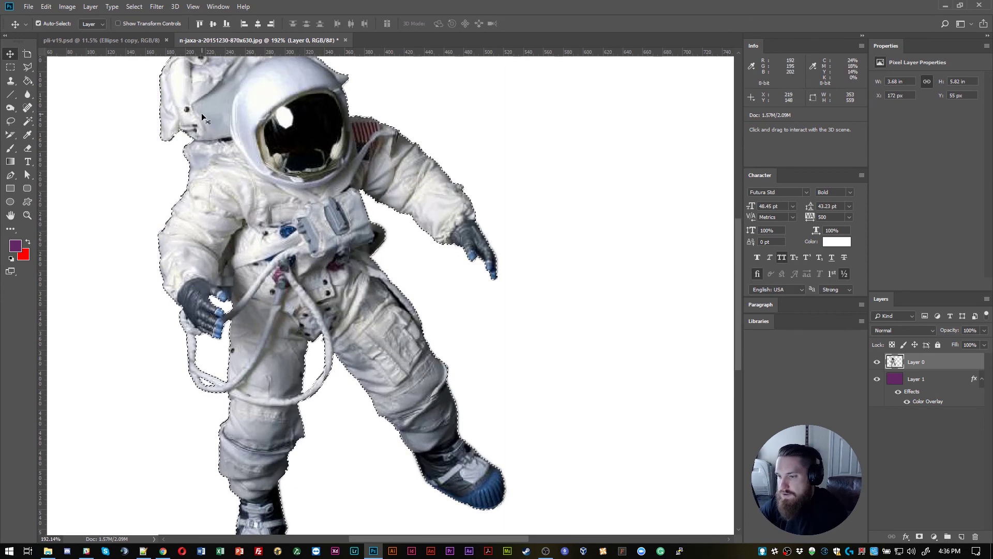
scroll(166, 108, "up", 8)
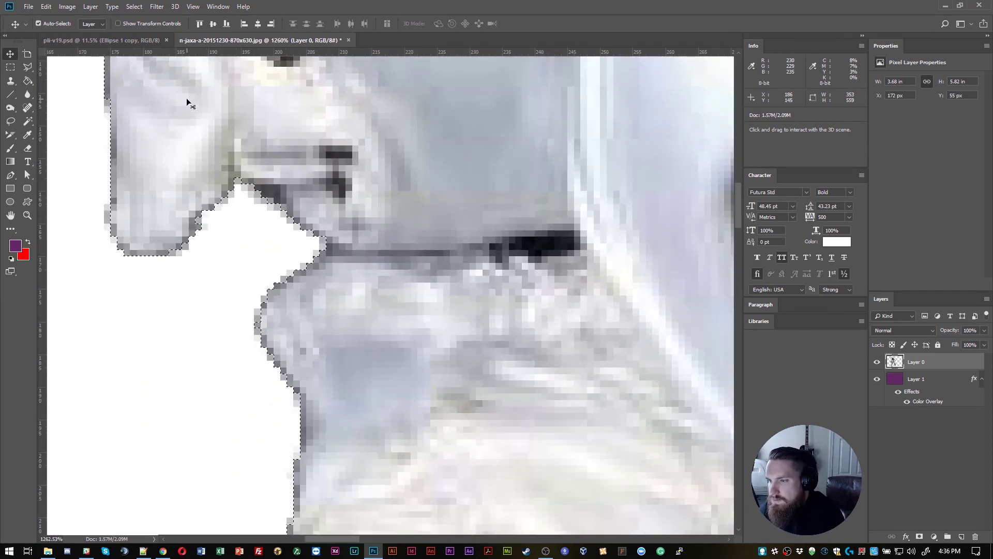
left_click(134, 7)
left_click(197, 144)
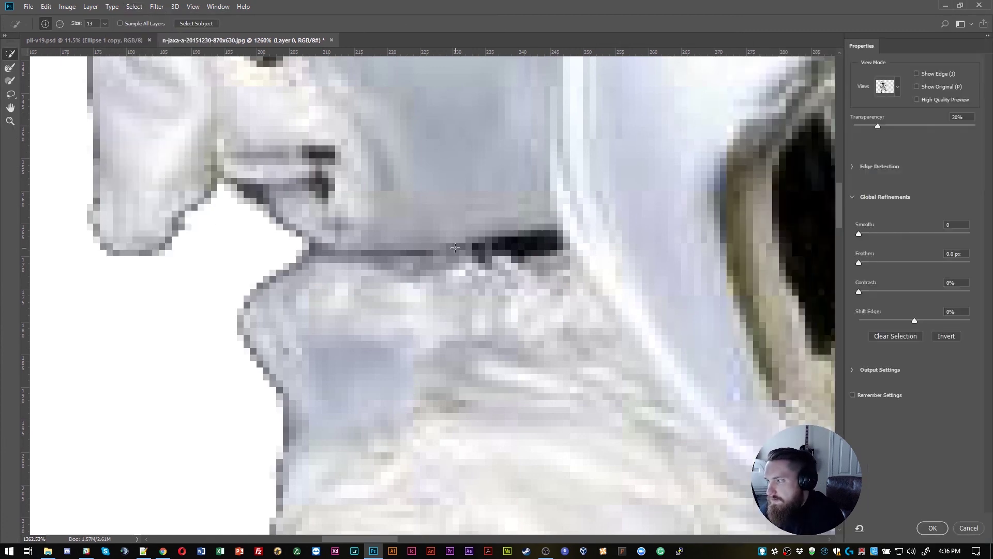
scroll(456, 248, "down", 3)
left_click(975, 528)
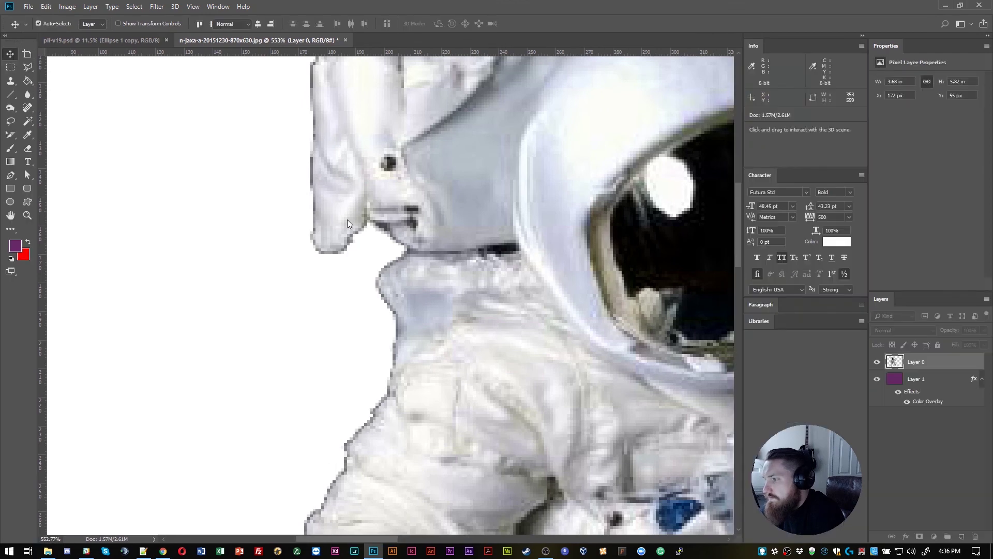
Contract the astronaut selection by 1 pixel
left_click(133, 7)
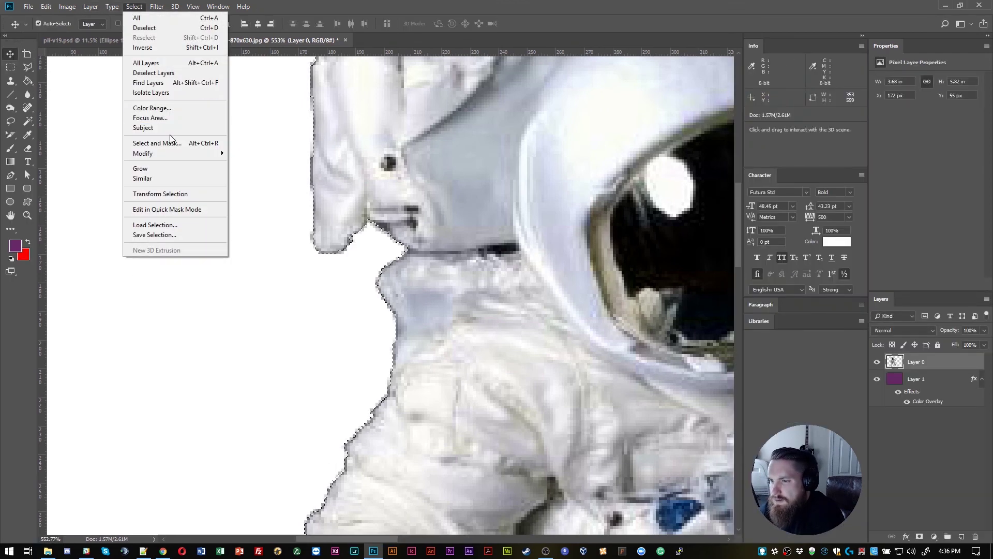
mouse_move(177, 153)
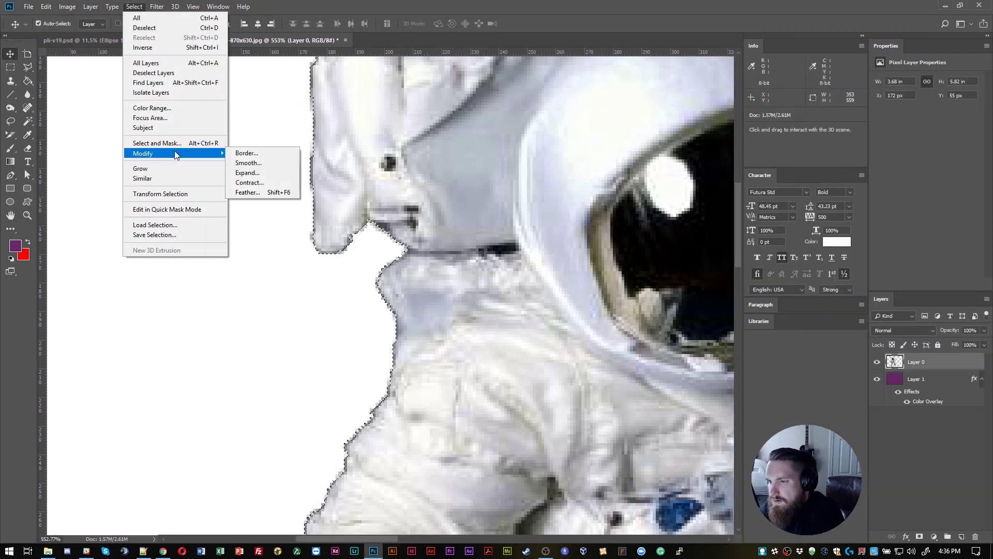
left_click(273, 184)
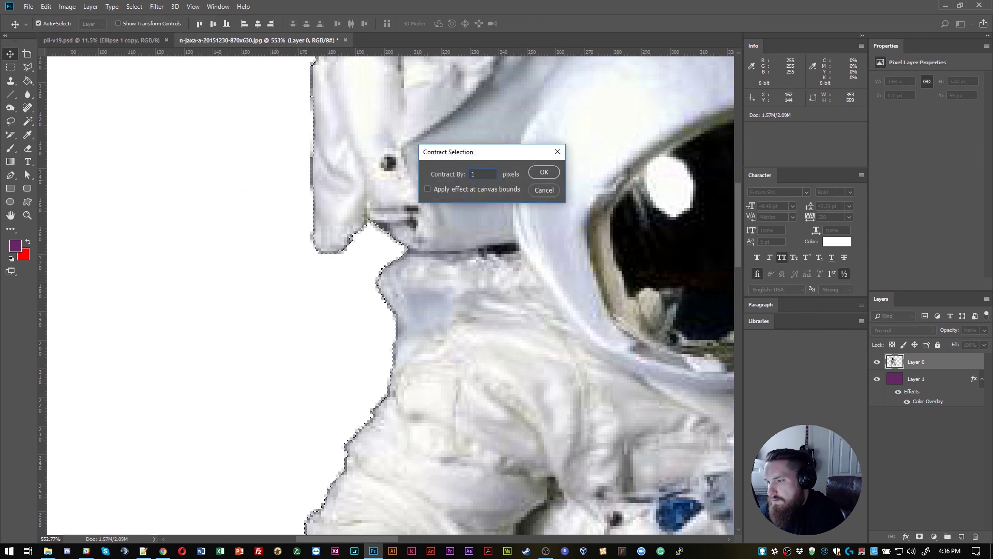
left_click(546, 175)
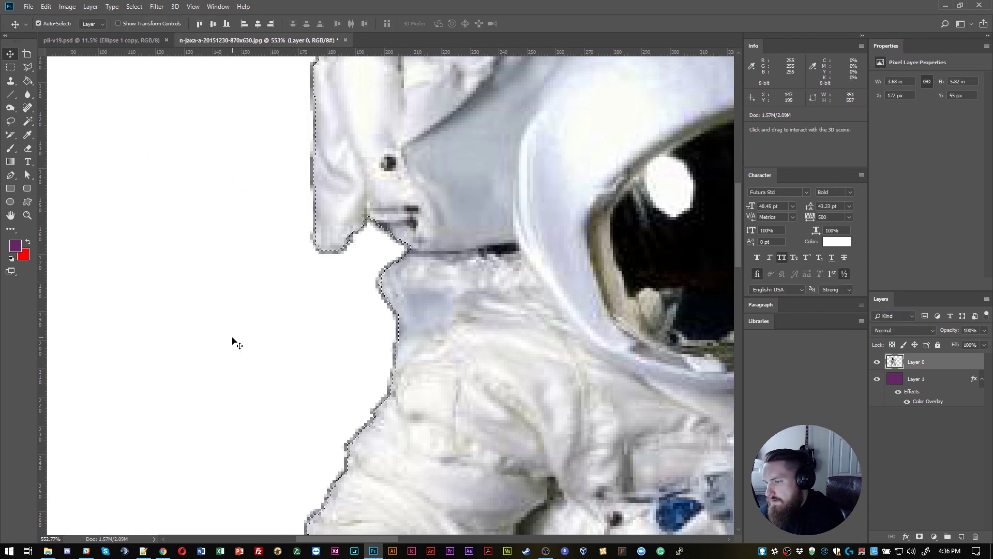
Try deleting the contents of the contracted selection, and restore the astronaut with its selection
scroll(234, 342, "down", 3)
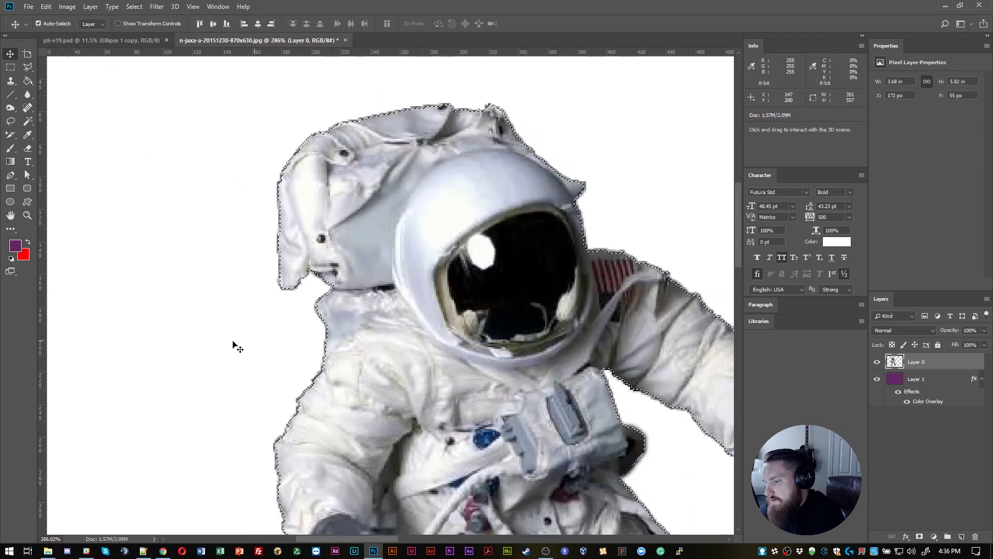
scroll(233, 344, "down", 1)
key("Delete")
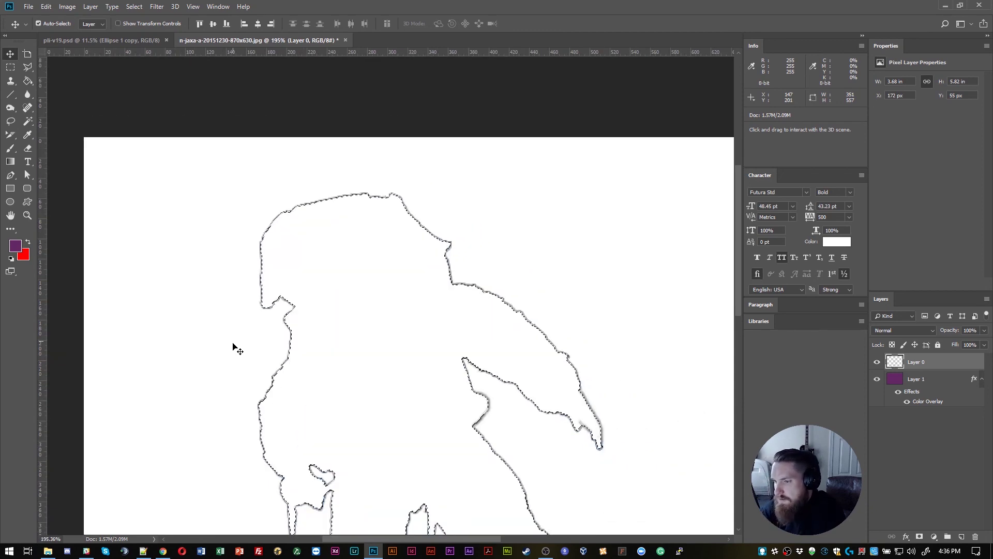
scroll(197, 372, "down", 2)
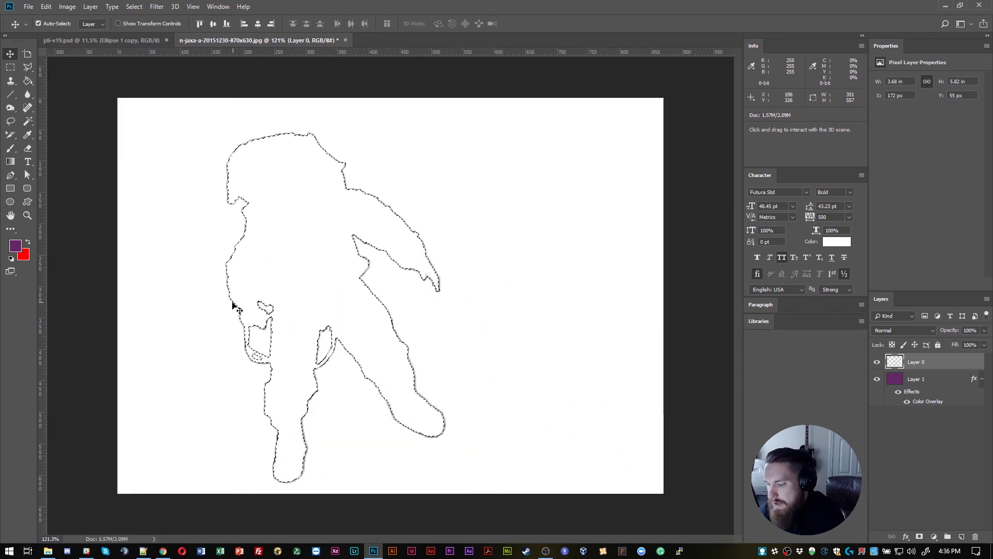
key("m")
key("ctrl+a")
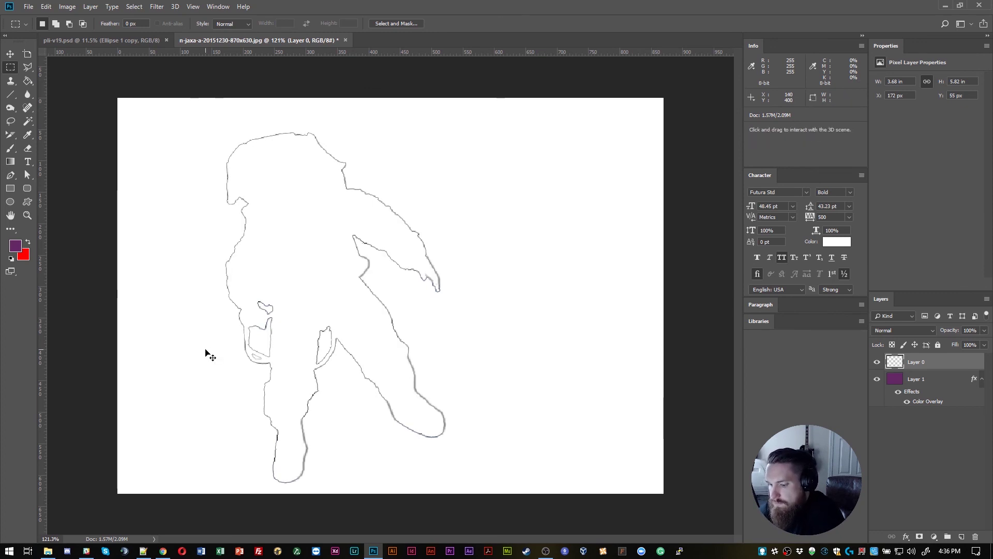
key("ctrl+z")
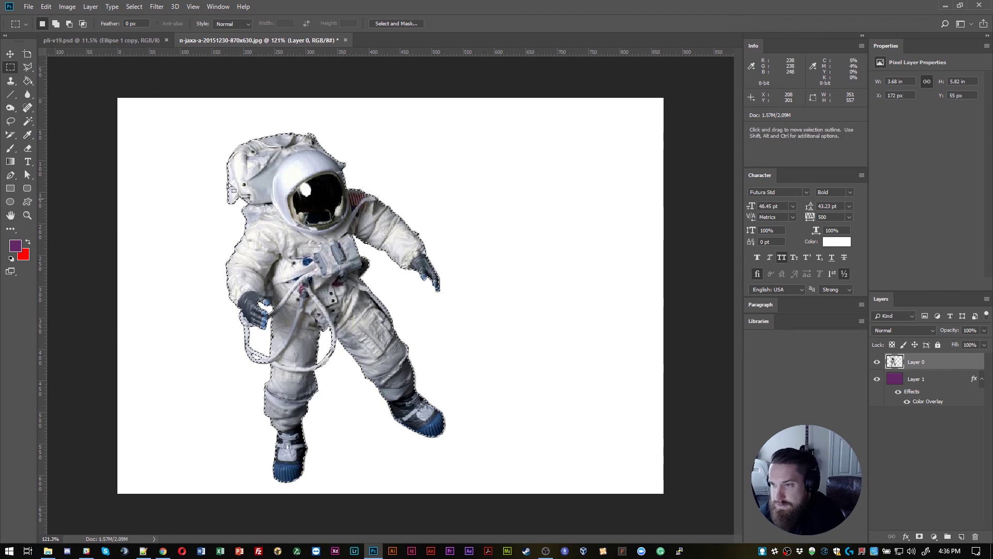
Invert the selection to delete the 1-pixel dark fringe around the astronaut, and clear the selection
left_click(131, 10)
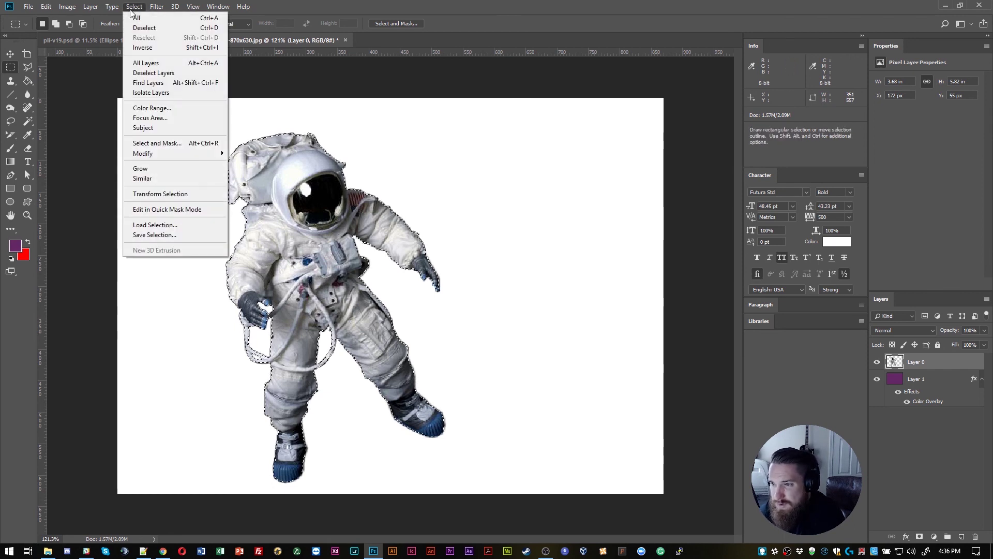
left_click(151, 48)
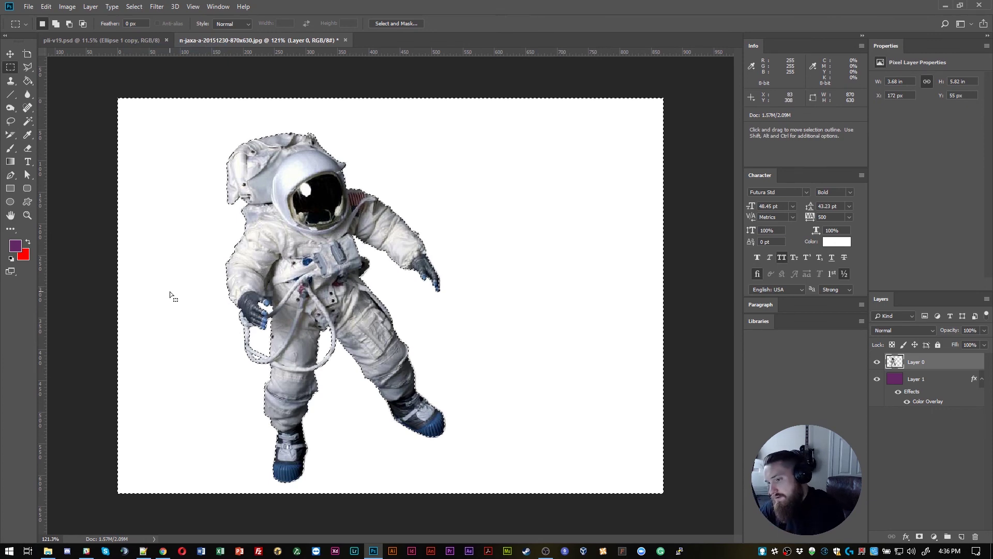
left_click(178, 324)
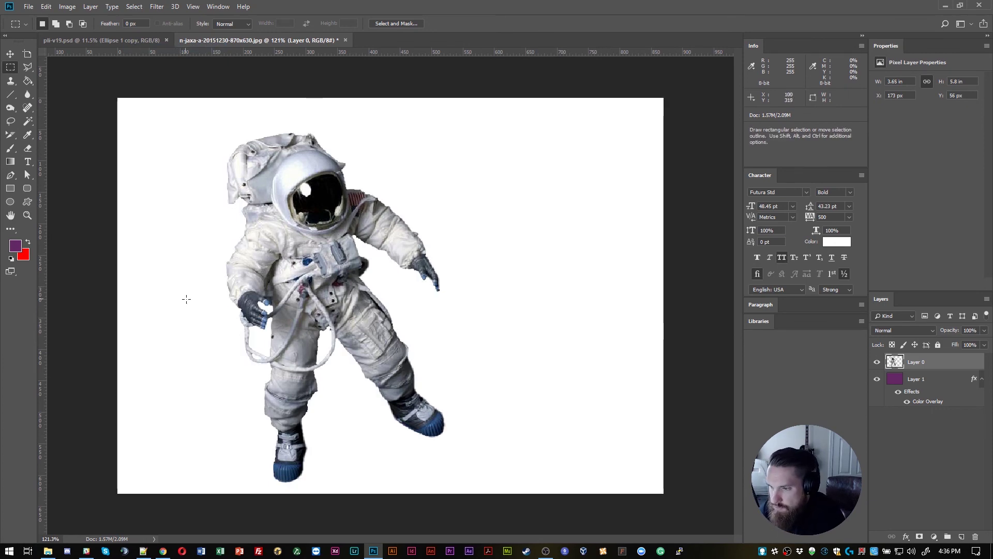
scroll(250, 261, "up", 5)
scroll(222, 204, "up", 4)
scroll(314, 226, "down", 3)
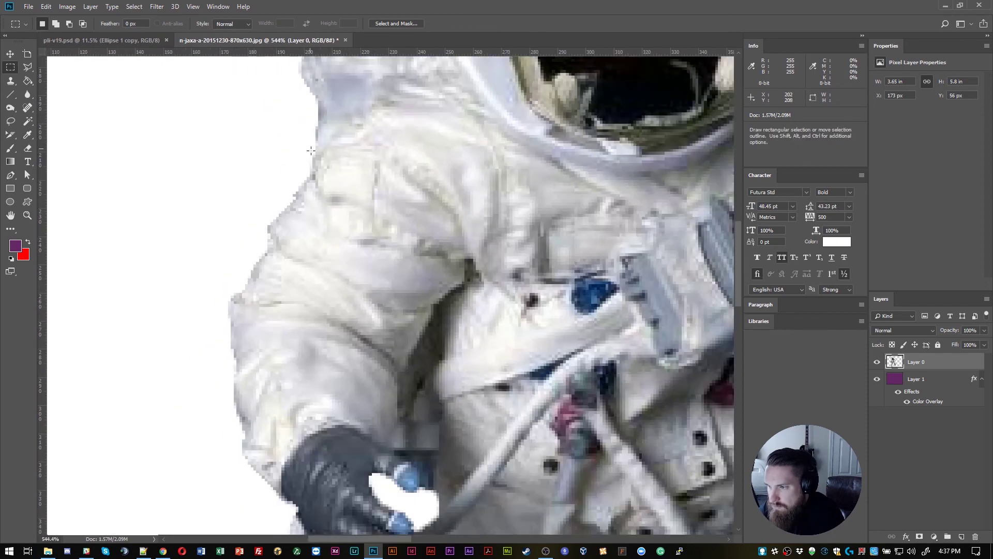
Transfer the cut-out astronaut into the pli-v19.psd poster and place it in front of the pink sun
left_click_drag(314, 225, 297, 291)
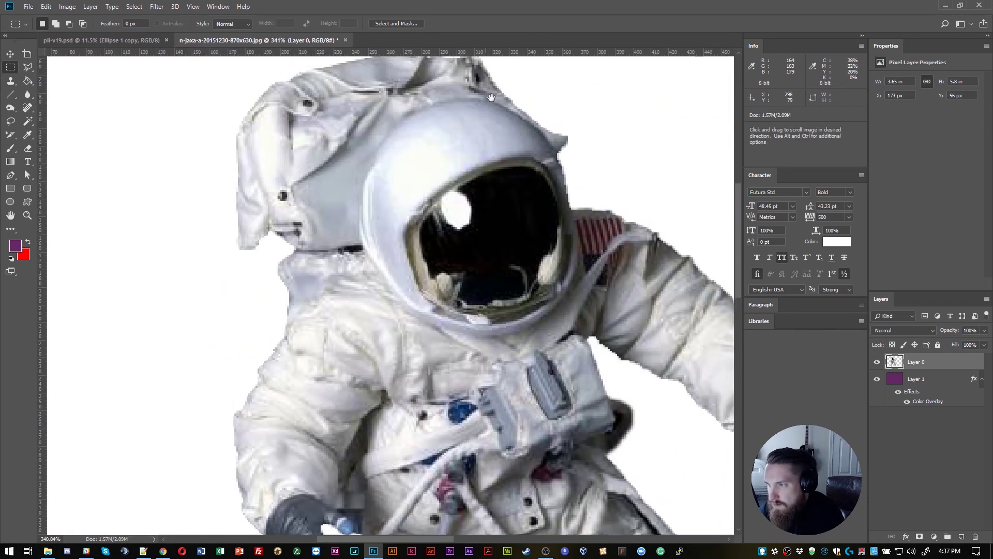
scroll(592, 272, "down", 9)
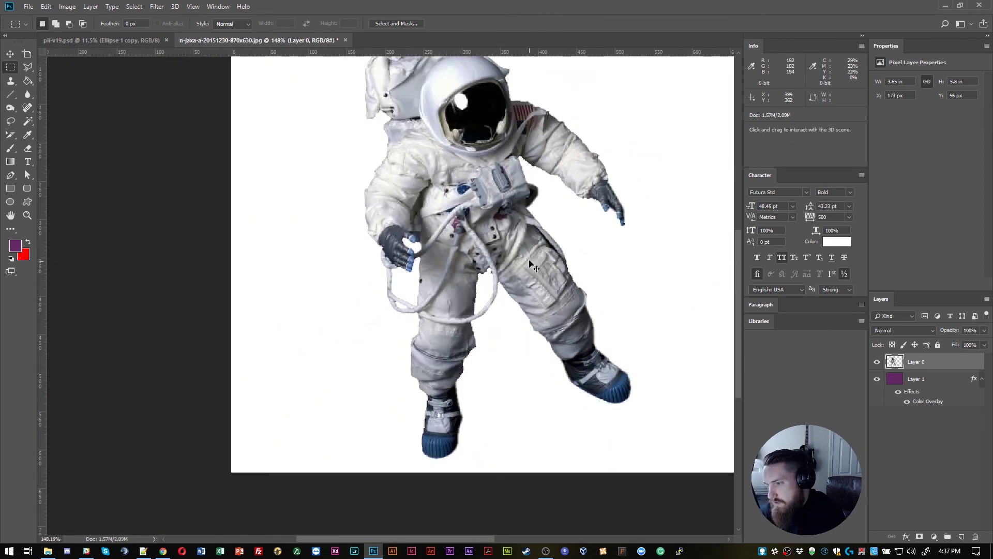
scroll(533, 282, "up", 1)
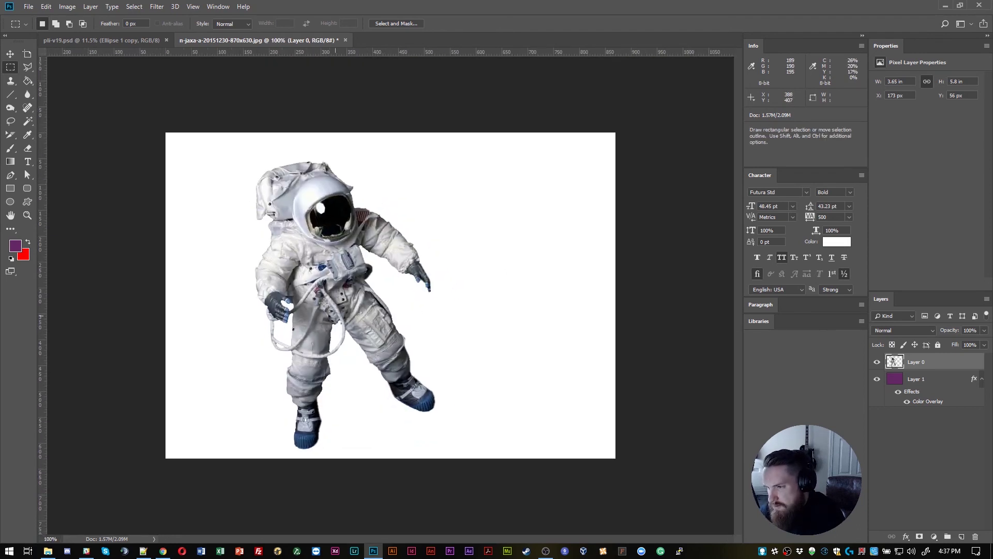
left_click(18, 55)
left_click_drag(366, 268, 297, 255)
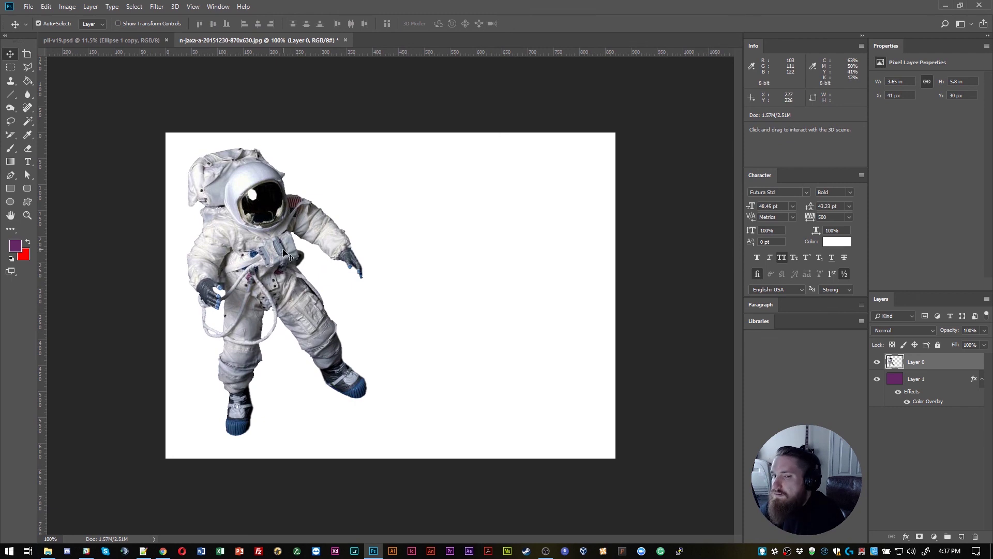
left_click_drag(275, 200, 393, 250)
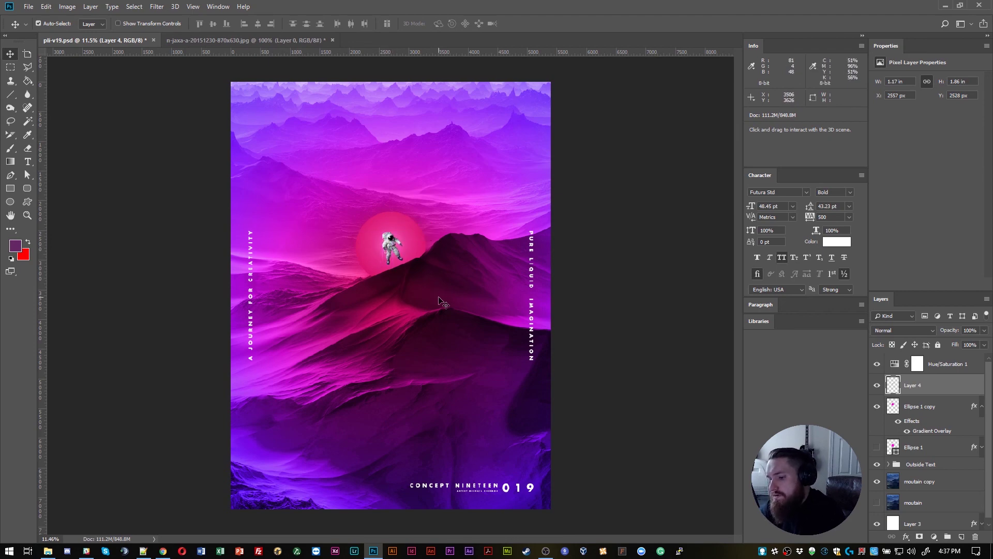
Scale the astronaut down to about 0.88 × 1.4 in and lower it onto the dune ridge in front of the sun
key("ctrl+t")
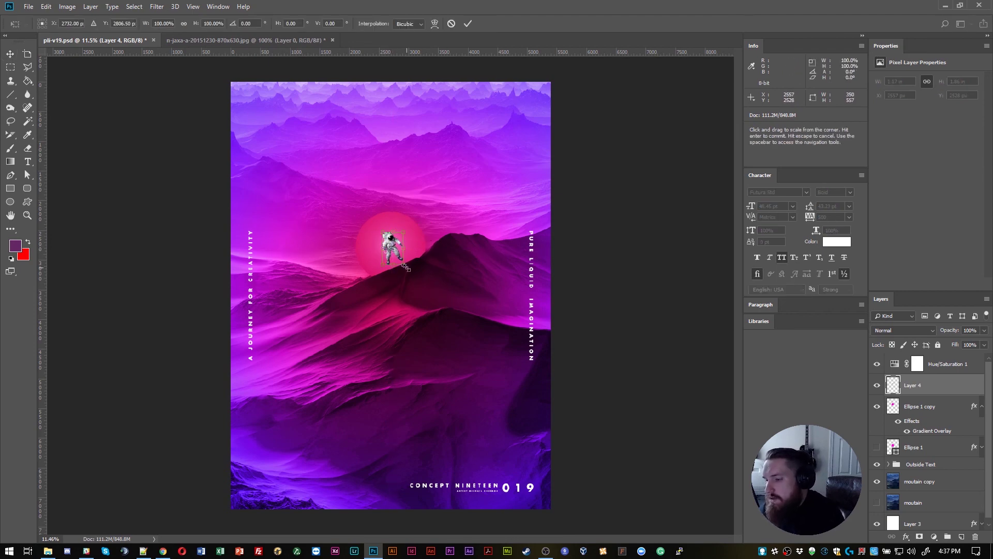
left_click_drag(406, 267, 392, 240)
key("Return")
left_click_drag(392, 241, 391, 251)
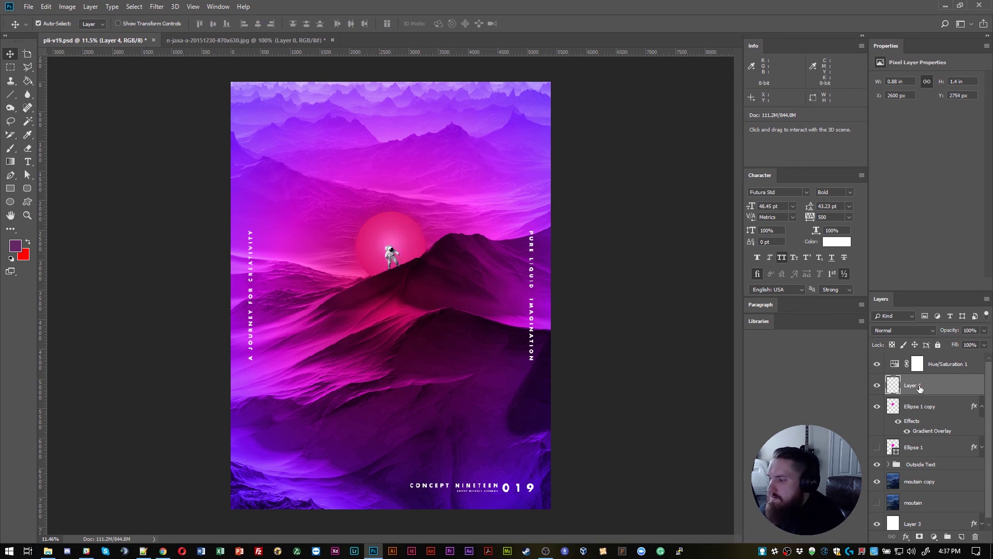
Apply a Color Overlay in black (#000000) to the astronaut layer to turn the figure into a silhouette
double_click(944, 390)
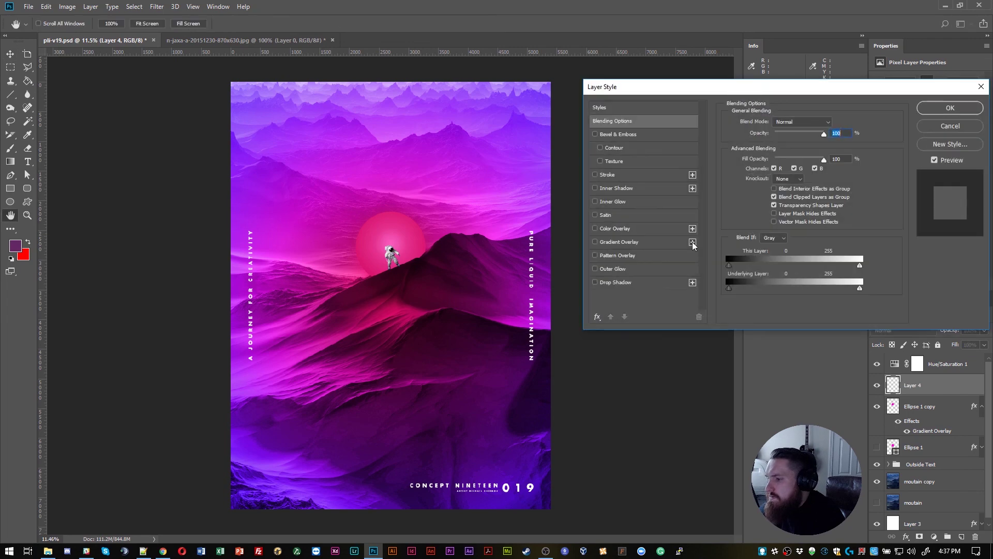
left_click(617, 228)
left_click(834, 123)
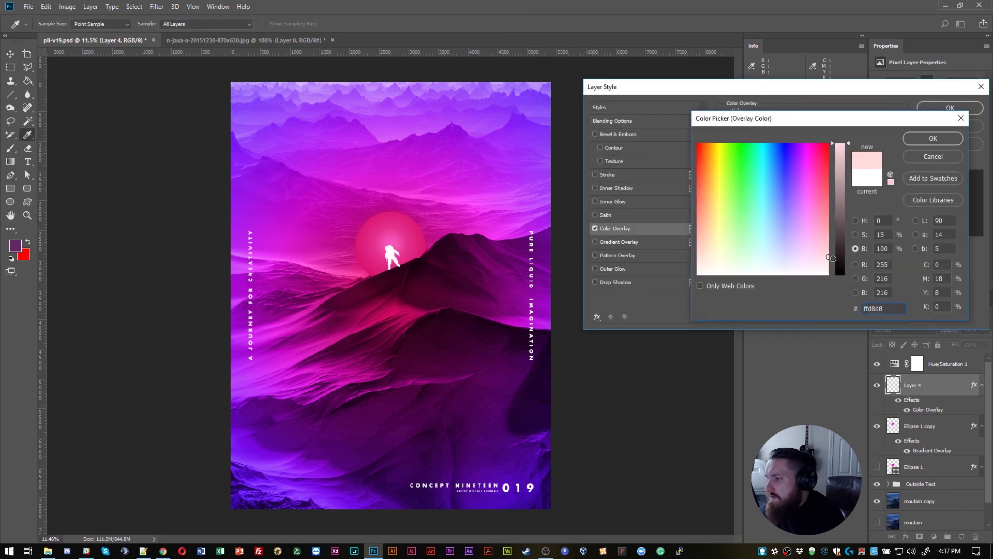
left_click_drag(833, 258, 849, 310)
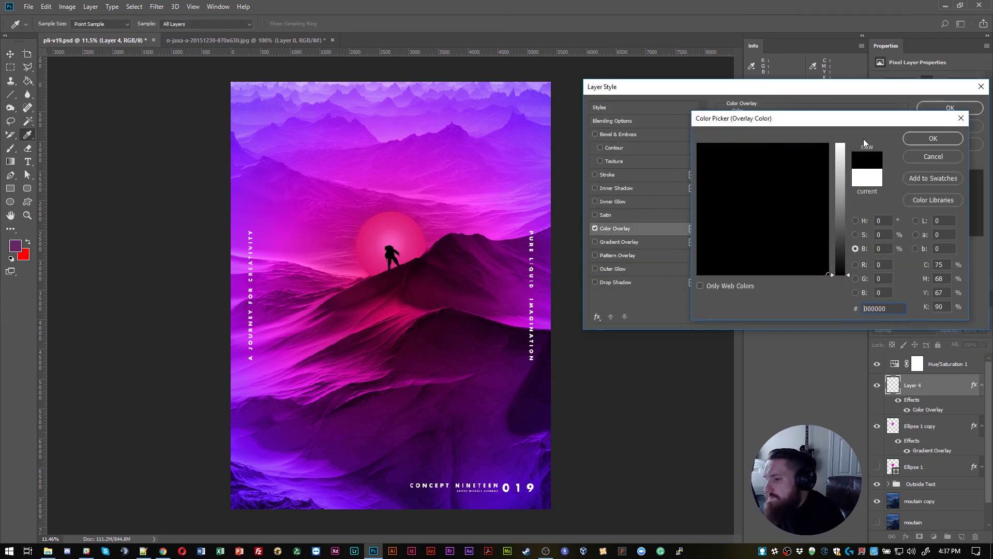
left_click(928, 139)
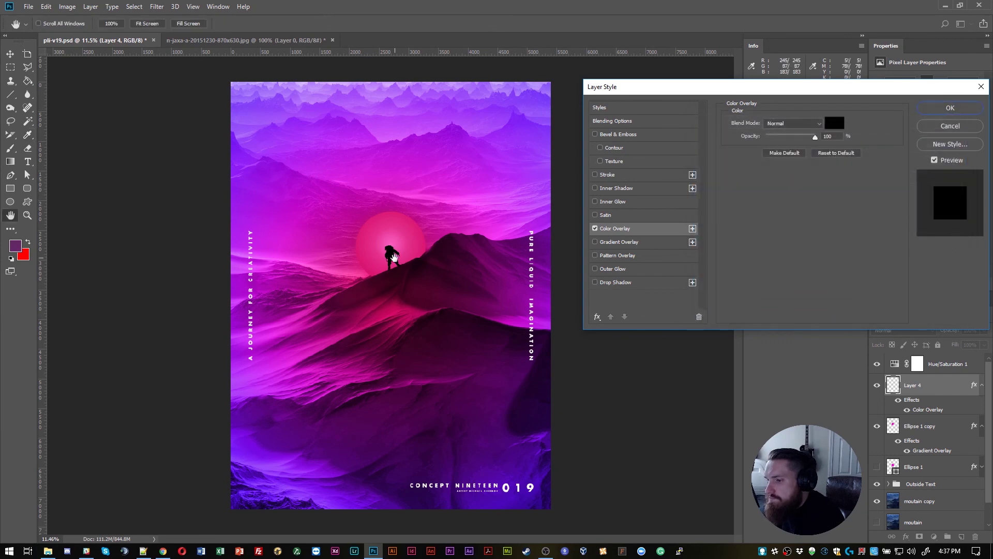
left_click(951, 108)
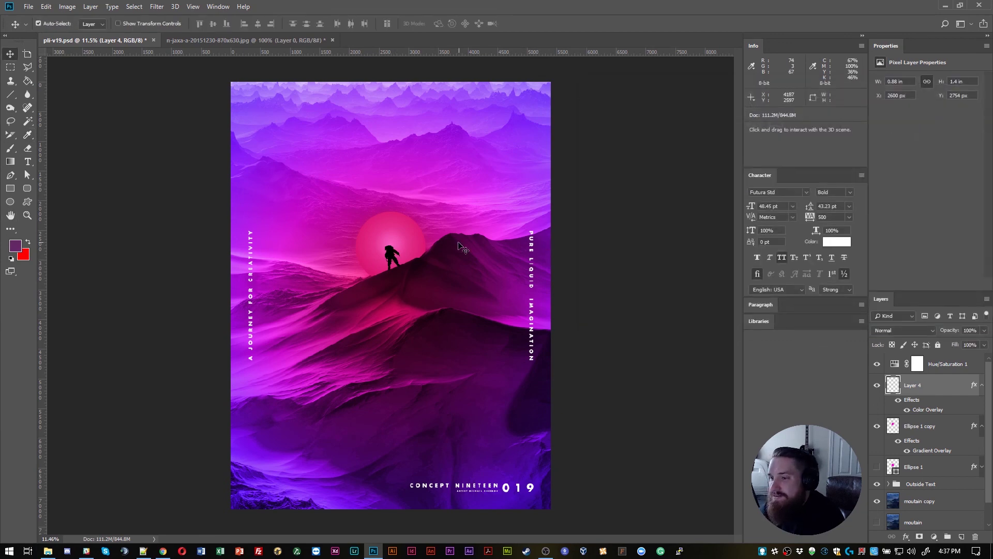
Raise the astronaut silhouette slightly on the ridge and rotate it a little clockwise so it stands upright
left_click_drag(398, 263, 398, 260)
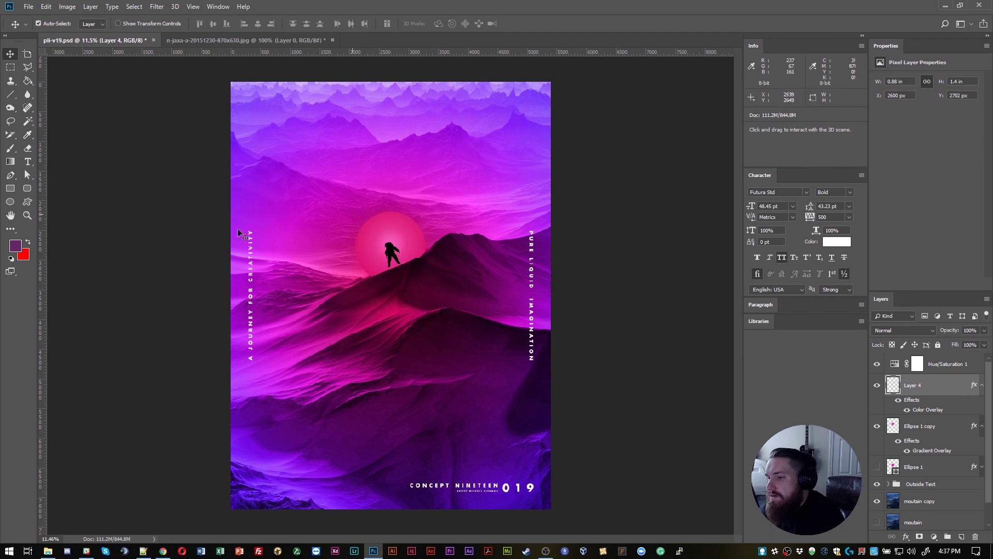
left_click(203, 241)
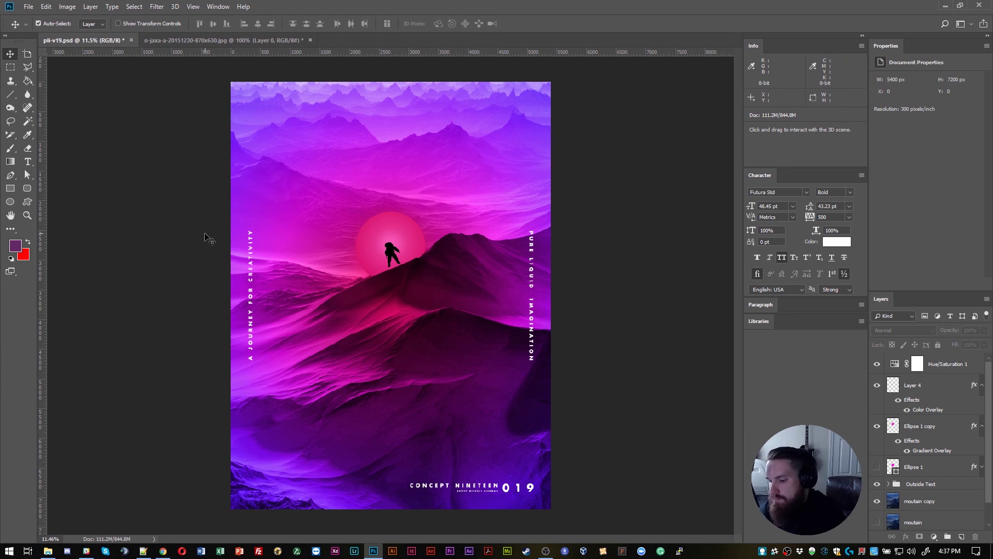
left_click(391, 253)
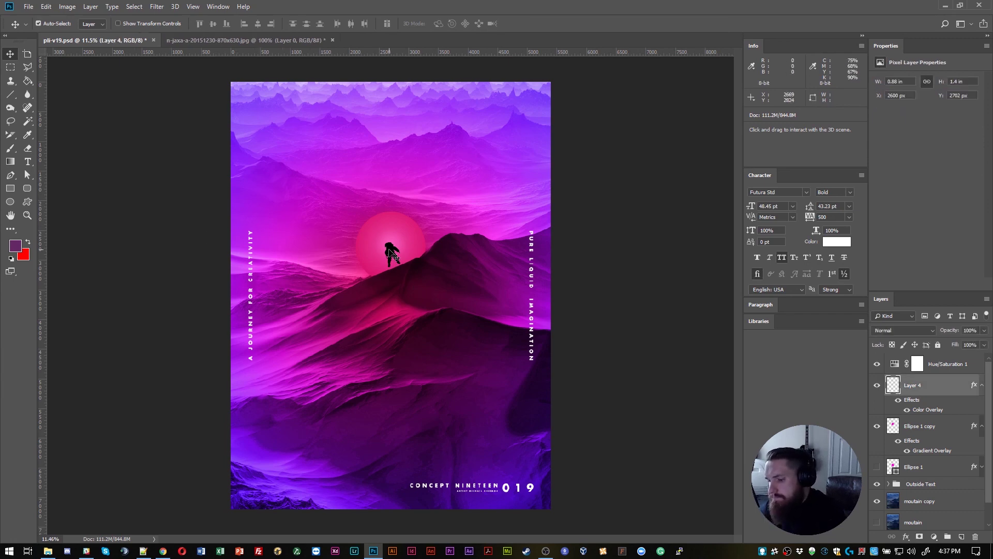
key("ctrl+t")
left_click_drag(413, 288, 403, 297)
key("Escape")
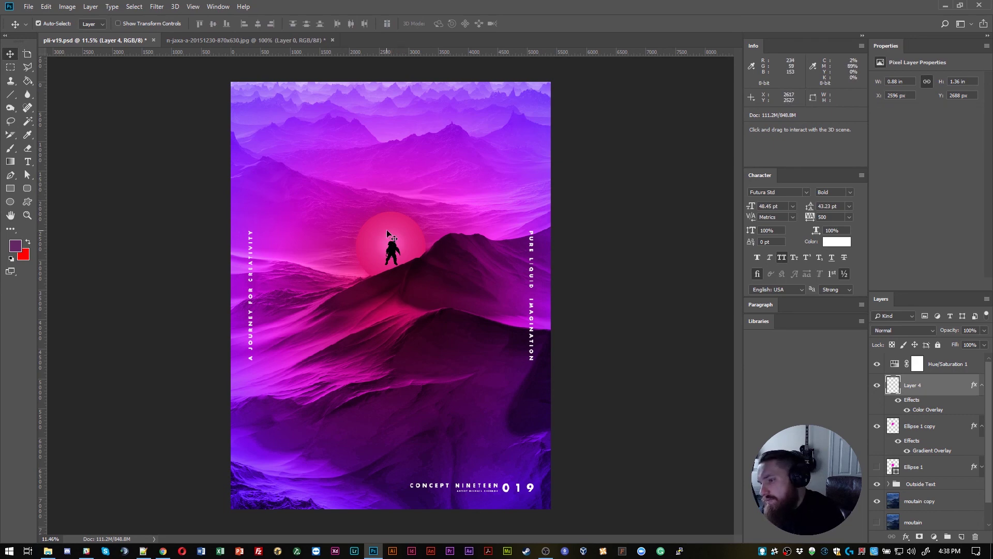
Scale the astronaut silhouette down to about 0.41 × 0.63 in and position it just above the ridge line
key("ctrl+t")
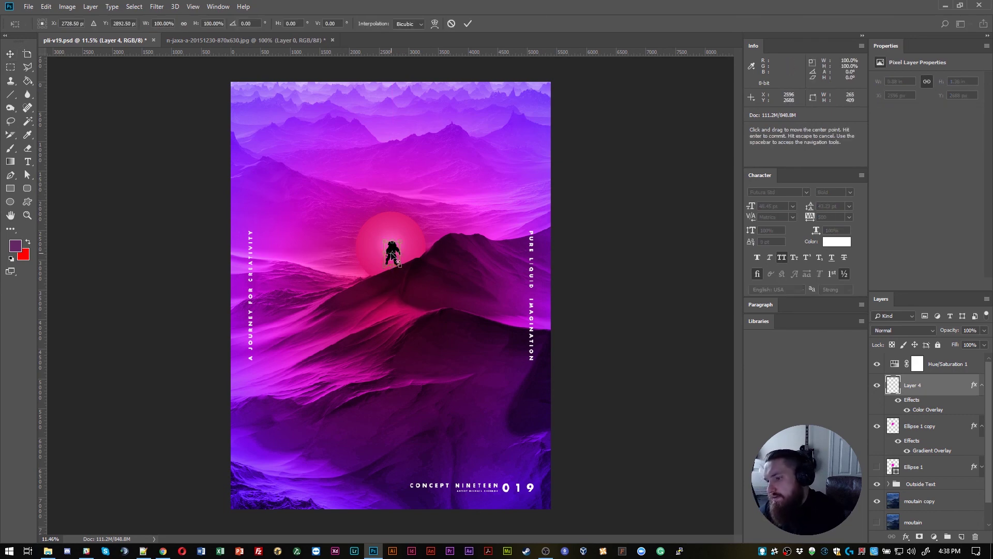
left_click_drag(385, 239, 389, 247)
key("Return")
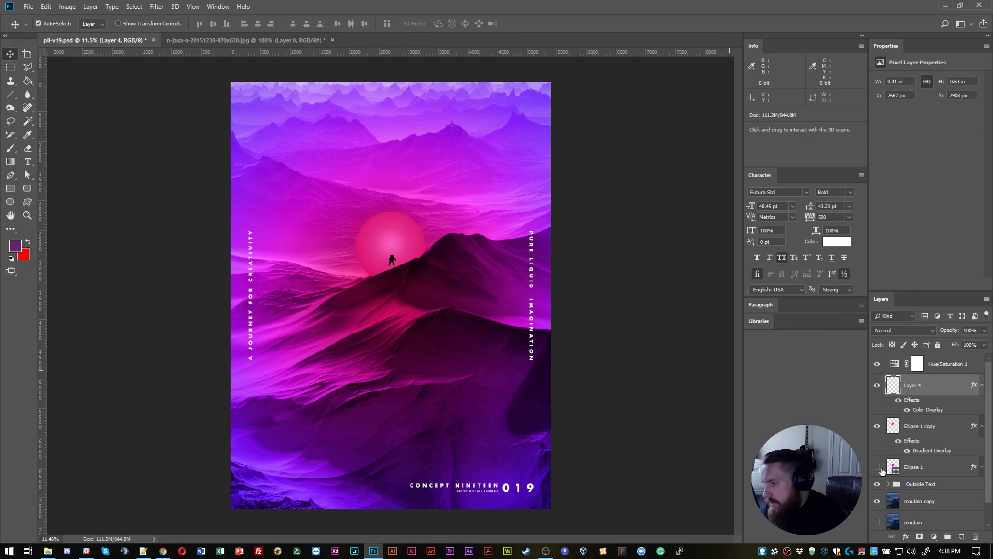
Close the Properties panel and add a new empty layer directly above the hidden Ellipse 1 layer
left_click(986, 46)
left_click(942, 58)
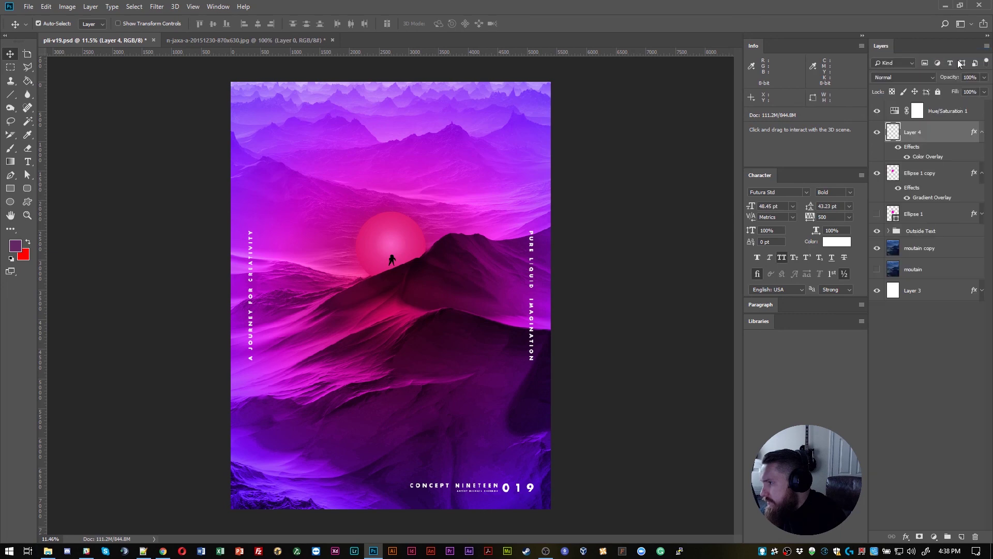
left_click(930, 400)
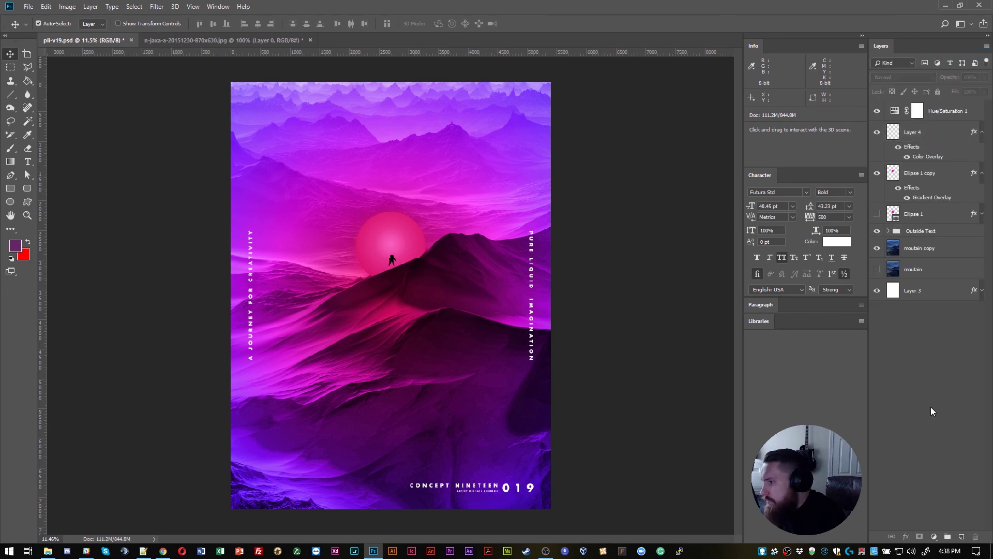
left_click(929, 214)
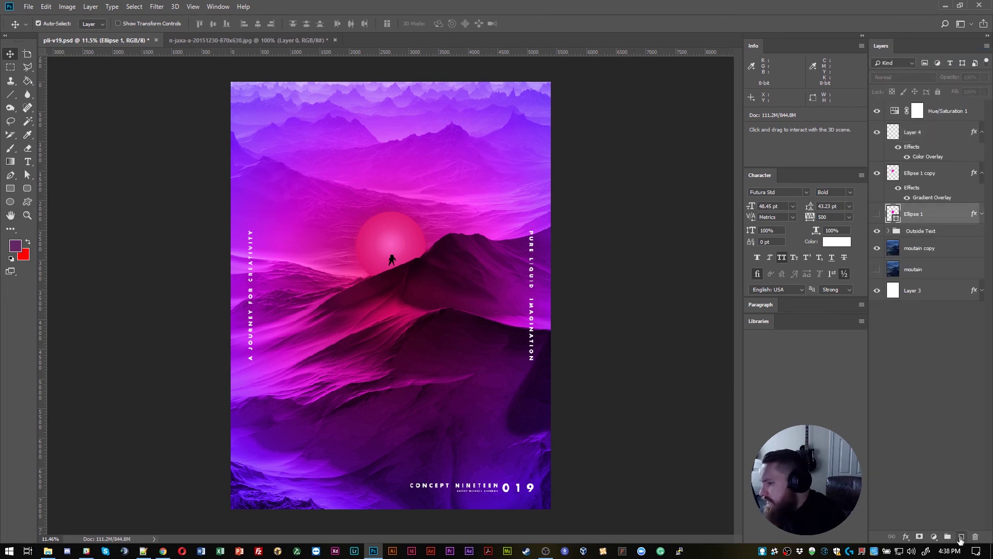
left_click(961, 537)
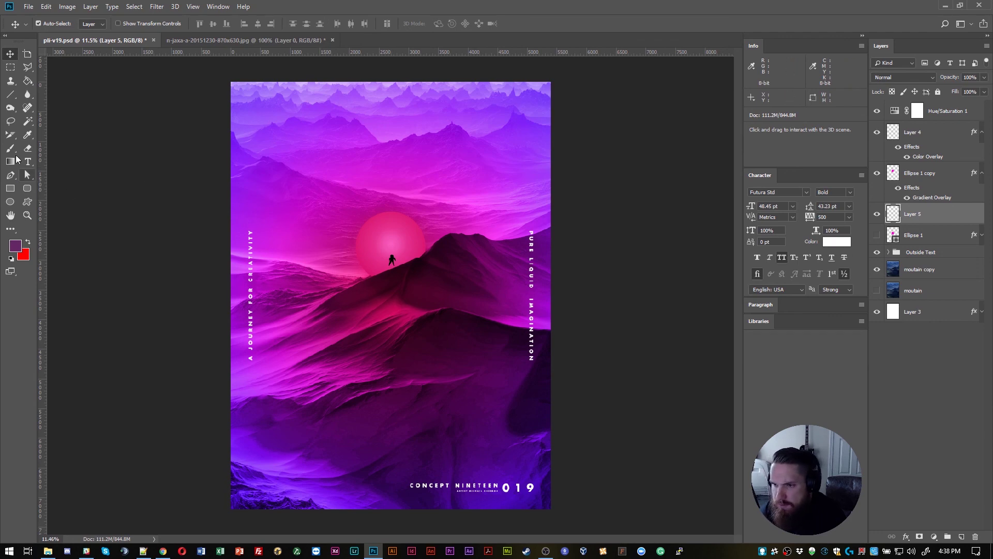
Set the foreground colour to black
key("i")
left_click(15, 246)
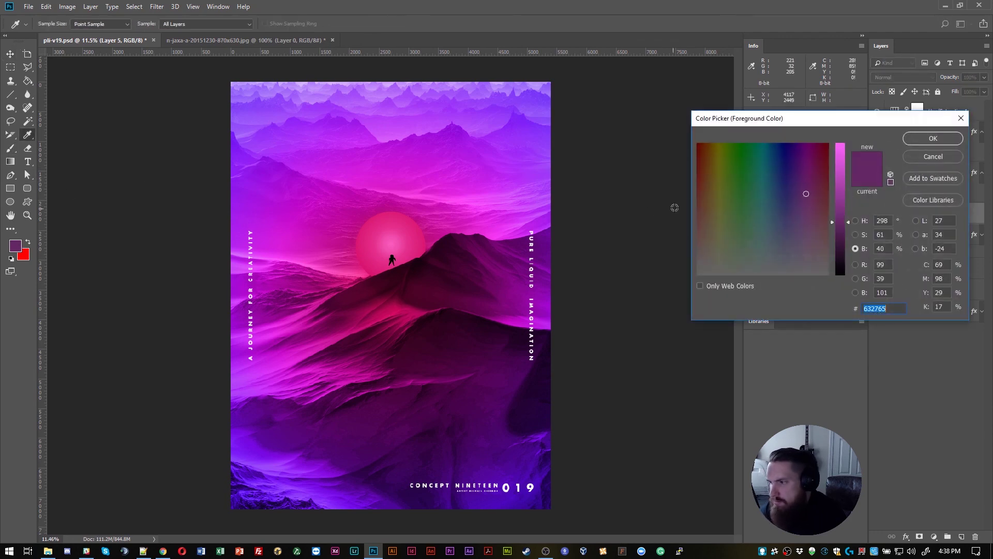
left_click_drag(840, 270, 849, 295)
left_click(934, 138)
Try painting loose soft black brush strokes across the dunes behind the sun on the new layer, and undo them
key("b")
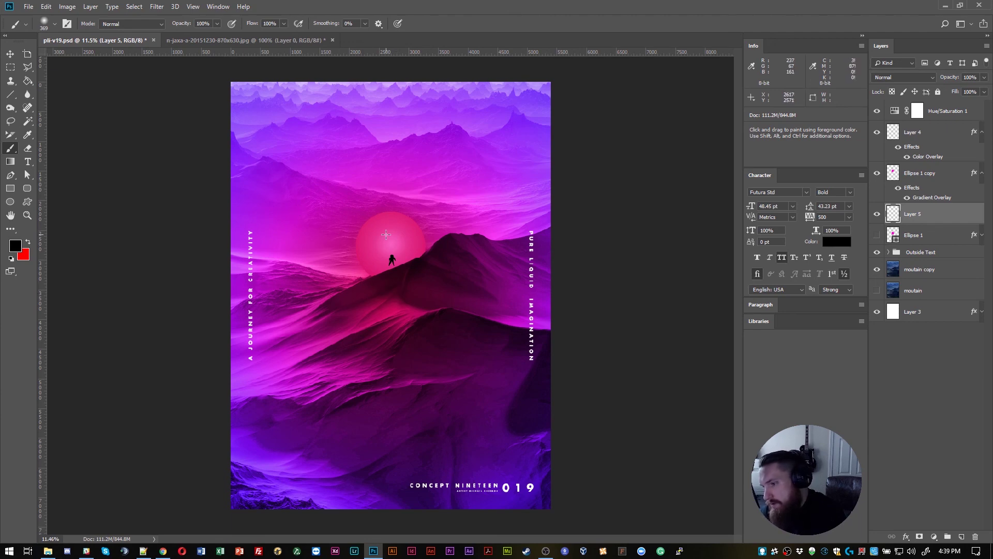
mouse_move(394, 272)
left_mouse_down()
mouse_move(483, 307)
mouse_move(357, 323)
mouse_move(244, 357)
mouse_move(459, 343)
mouse_move(466, 362)
left_mouse_up()
mouse_move(221, 258)
left_mouse_down()
mouse_move(362, 147)
mouse_move(334, 153)
mouse_move(491, 142)
mouse_move(501, 160)
left_mouse_up()
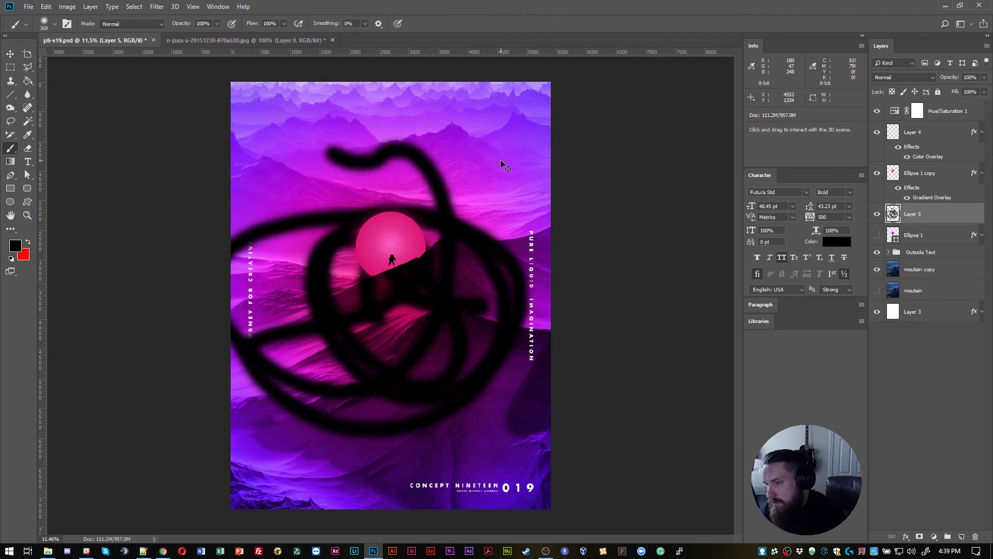
key("ctrl+z")
key("ctrl+alt+z")
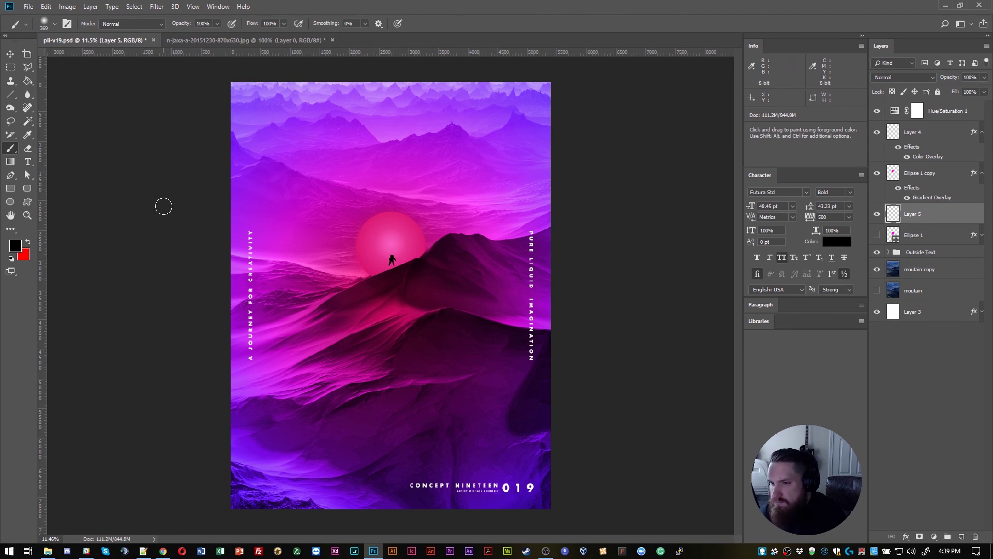
Set the soft brush size to 59 px with 0% hardness and switch to the Move tool
left_click(46, 23)
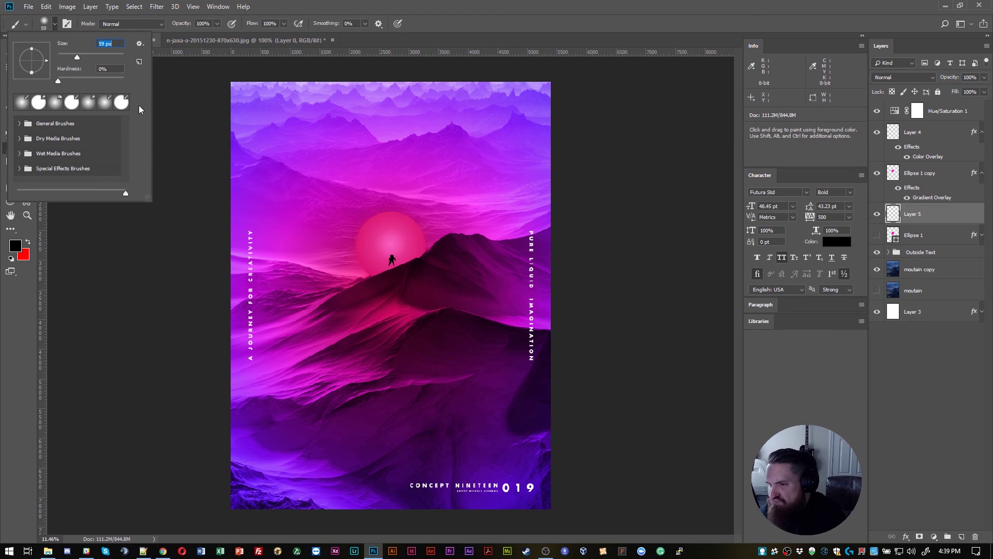
key("Return")
key("v")
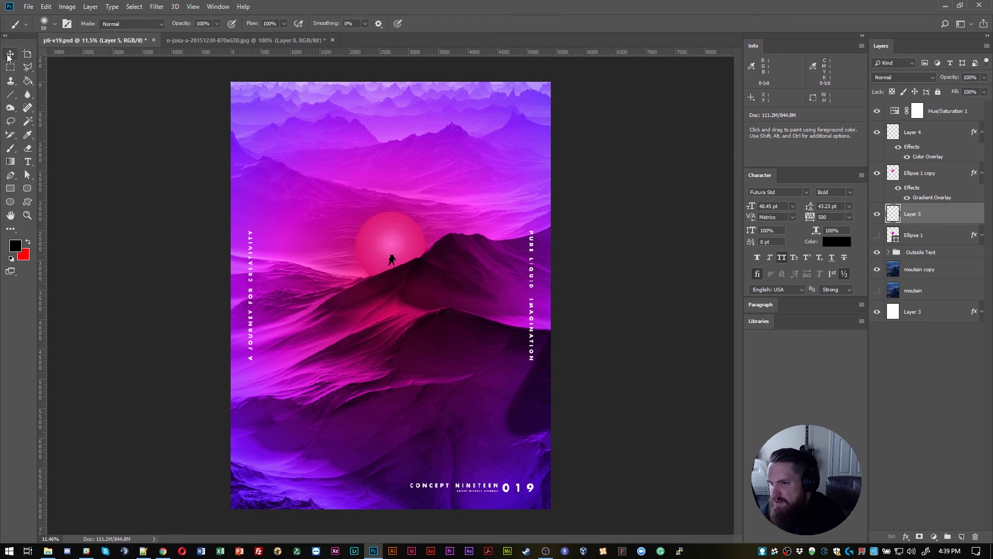
Duplicate the astronaut silhouette and place the copy straight below the original on the bright dune slope
scroll(387, 296, "up", 5)
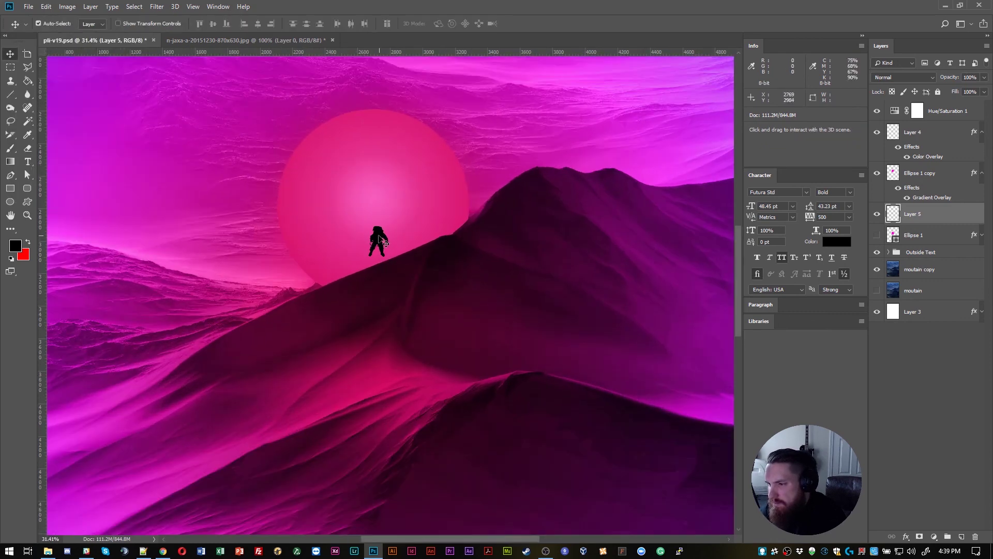
left_click(378, 239, "ctrl")
left_click_drag(379, 239, 390, 377)
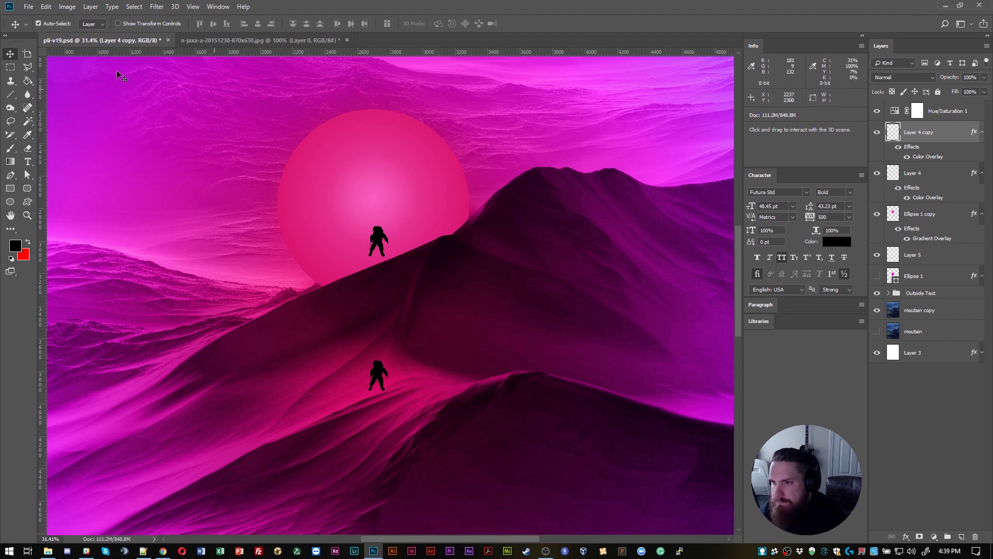
Try rotating the copied astronaut silhouette by 180° as a shadow, and undo the rotation
left_click(67, 7)
mouse_move(73, 34)
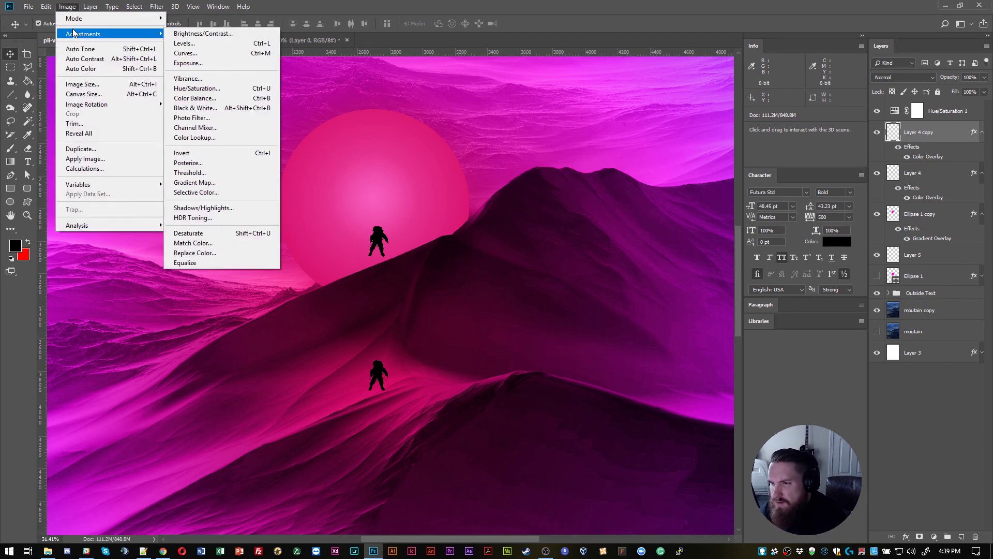
mouse_move(46, 7)
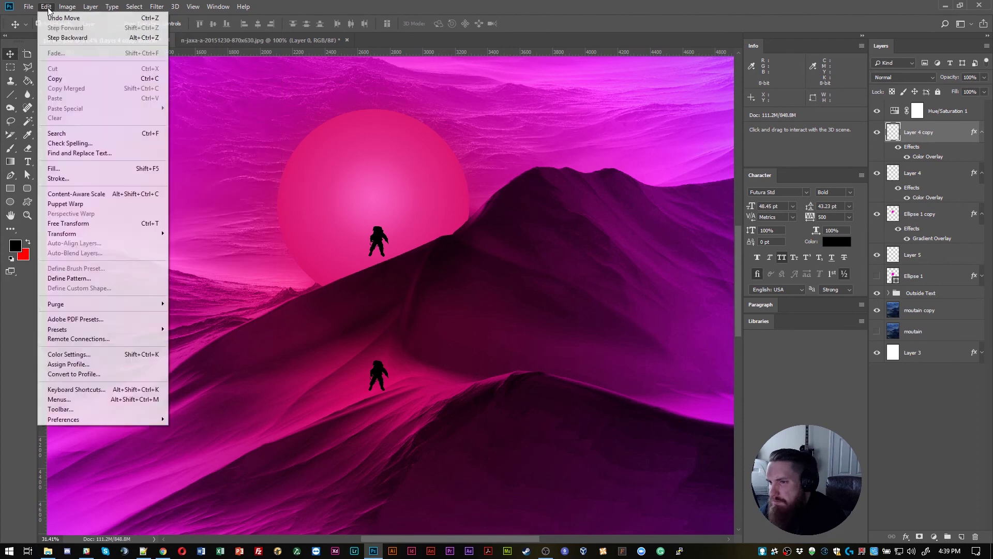
mouse_move(103, 234)
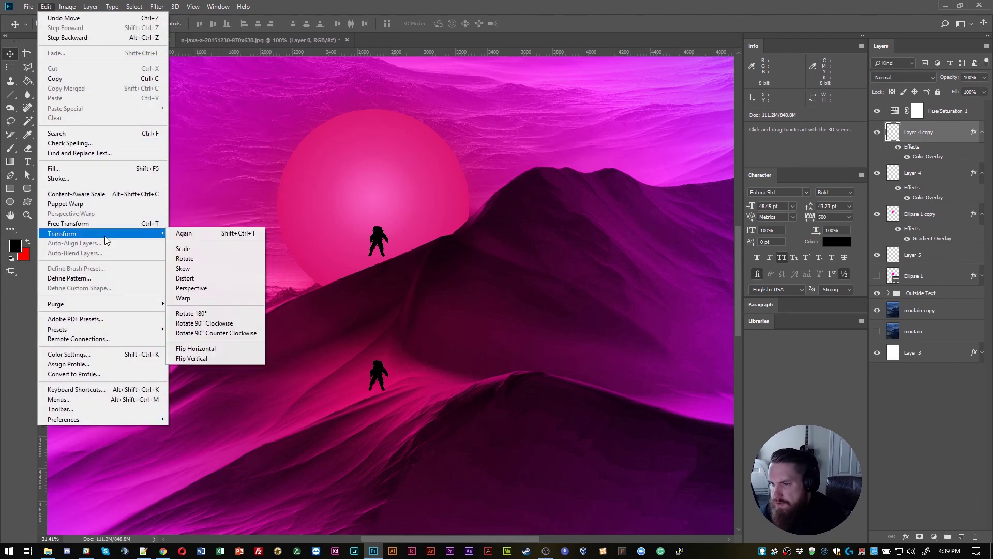
left_click(221, 315)
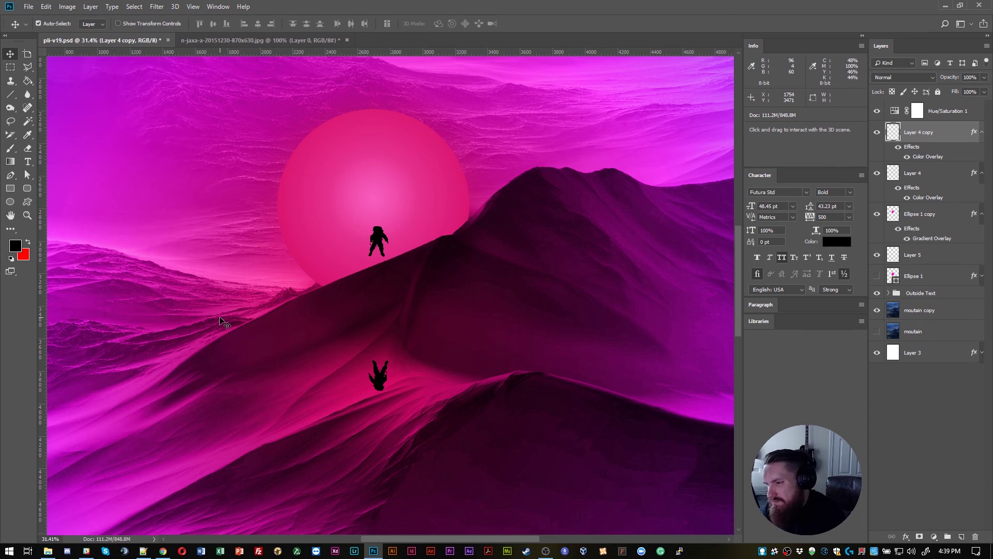
key("ctrl+z")
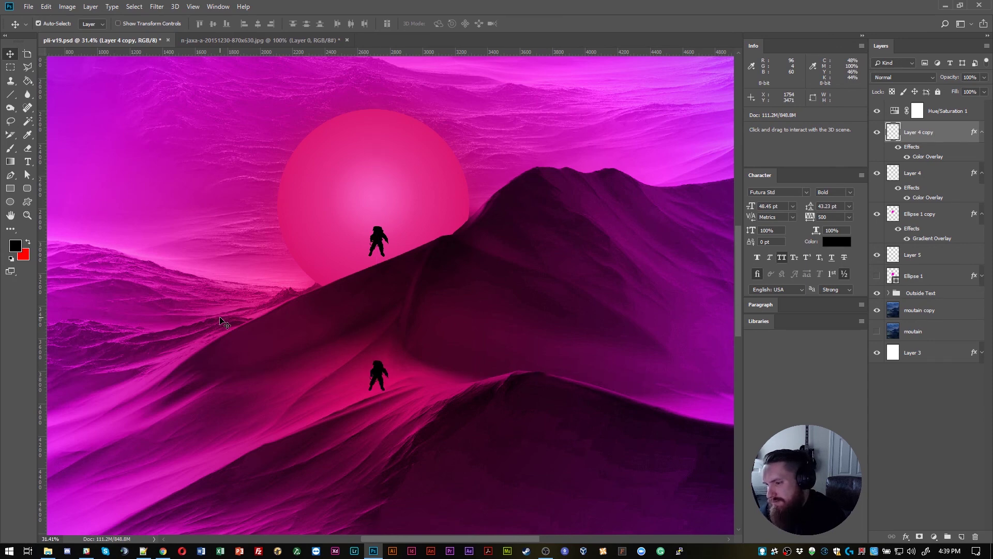
Try flipping the copied astronaut silhouette horizontally, and undo the flip
left_click(67, 7)
mouse_move(46, 6)
mouse_move(119, 231)
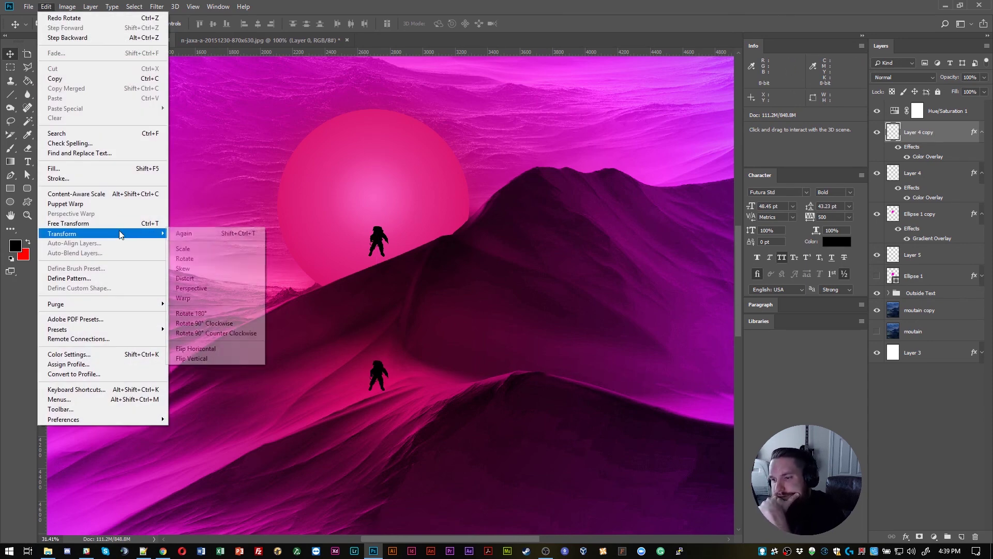
left_click(222, 349)
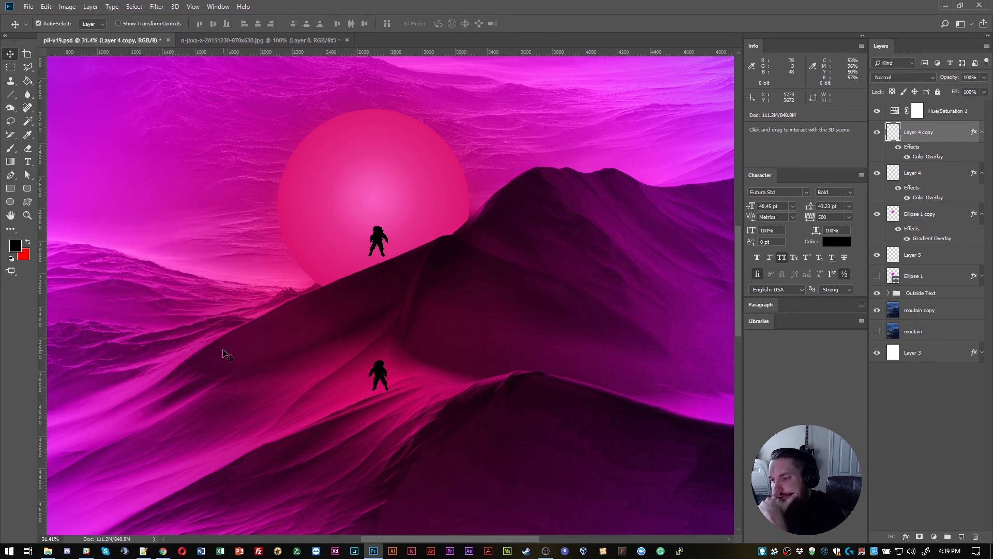
left_click(39, 23)
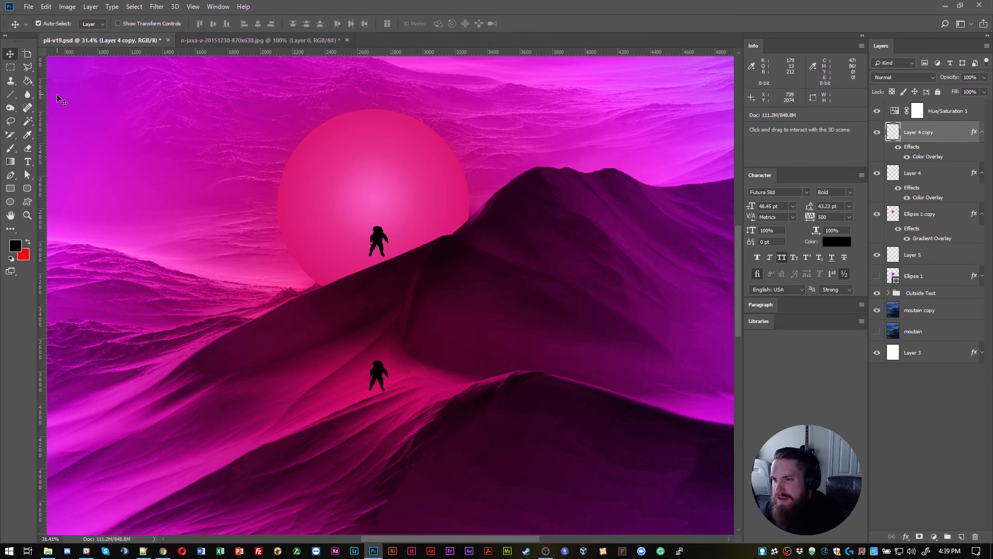
left_click(52, 8)
mouse_move(106, 235)
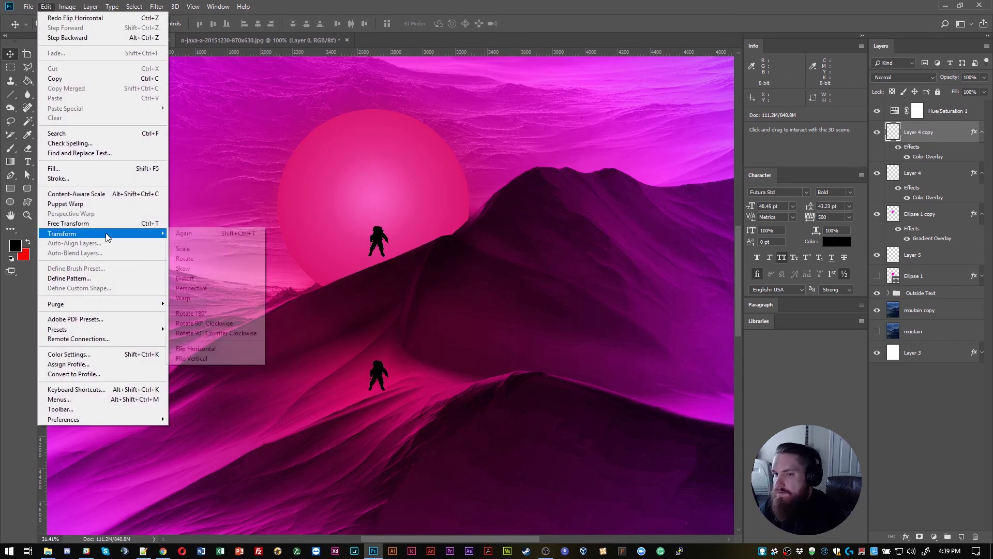
left_click(202, 351)
key("ctrl+z")
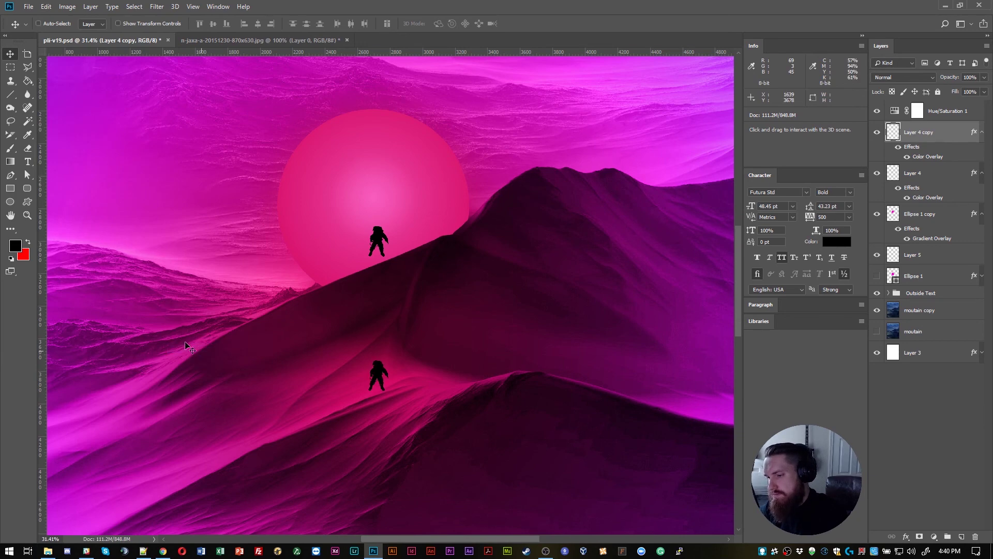
Flip the copied astronaut silhouette vertically and scale it up proportionally to about 210% on the dune slope
left_click(46, 6)
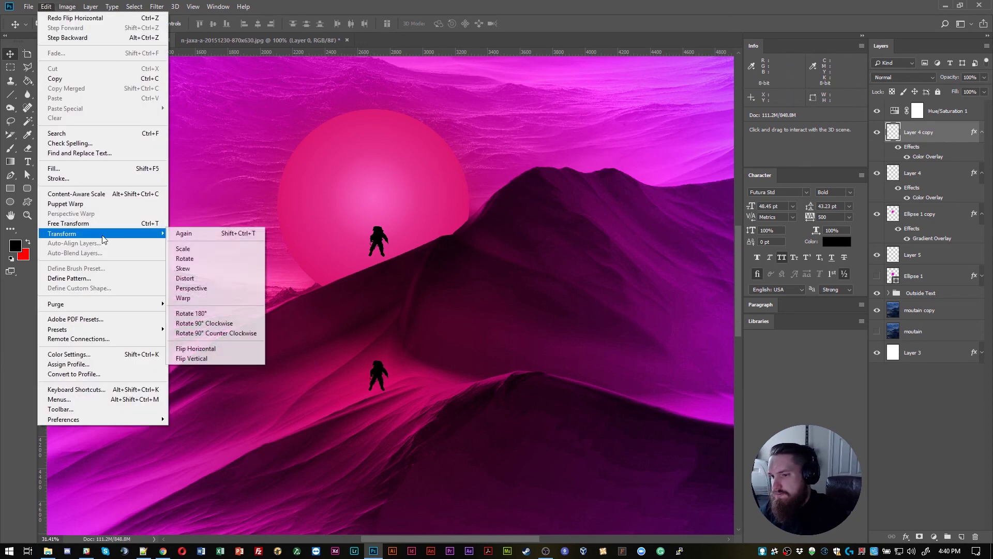
left_click(222, 359)
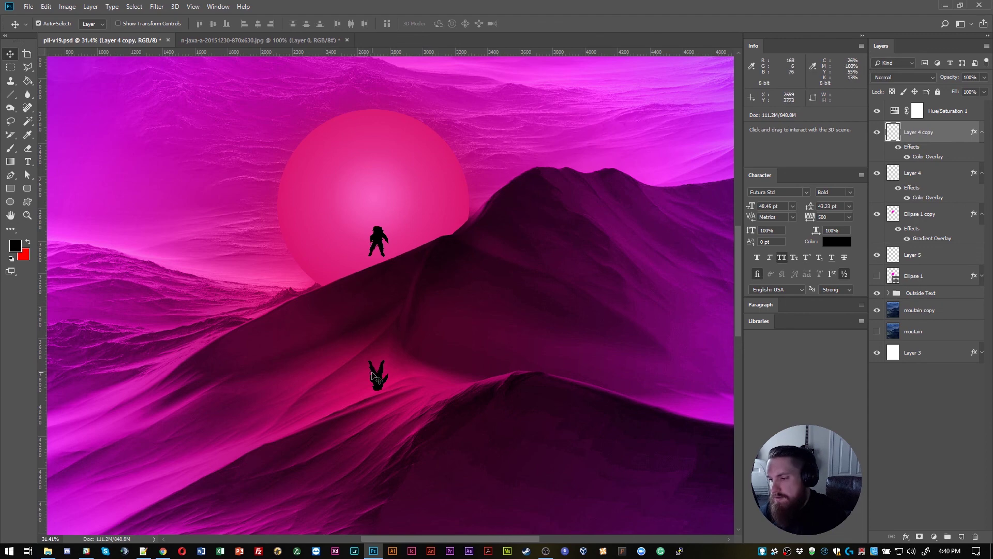
key("ctrl+t")
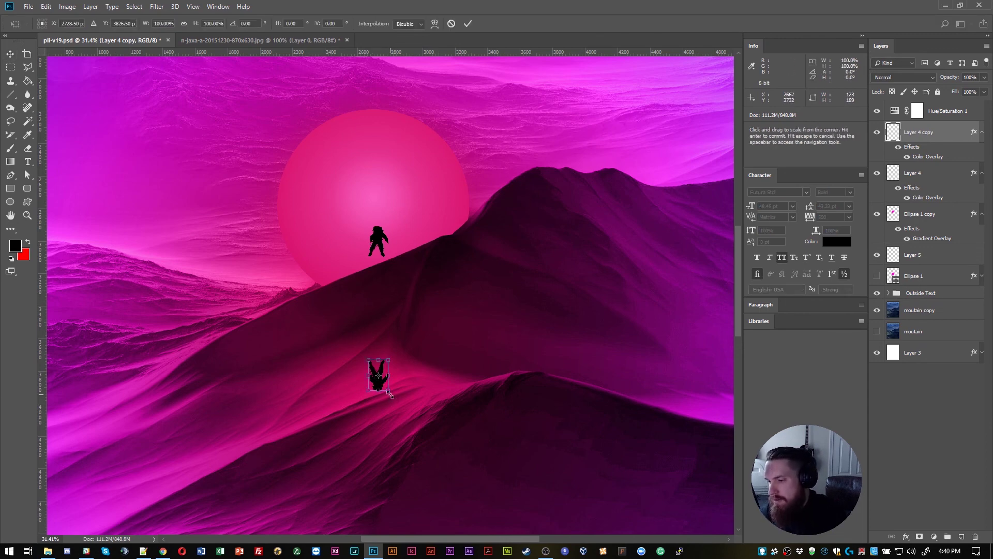
mouse_move(391, 396)
left_mouse_down()
mouse_move(400, 412)
mouse_move(384, 401)
mouse_move(383, 409)
left_mouse_up()
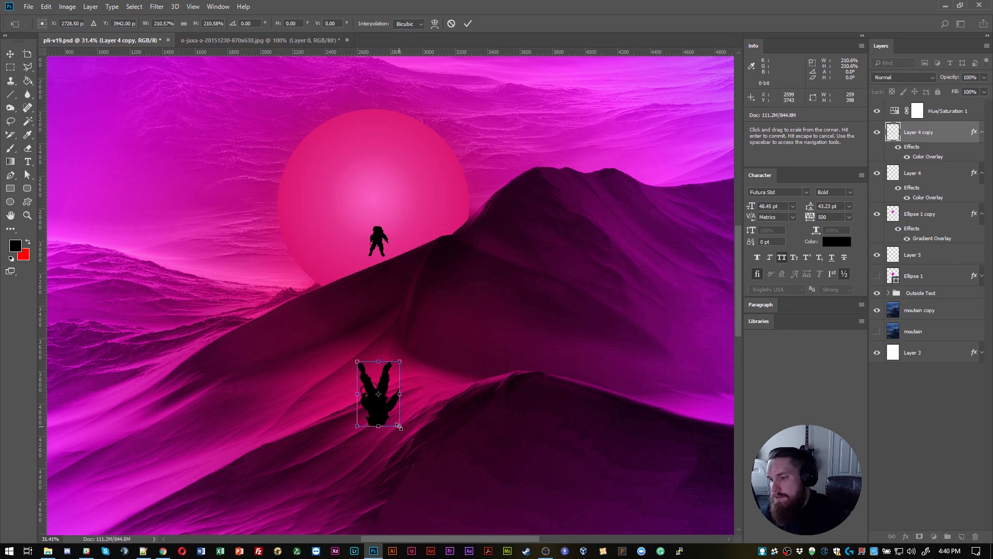
key("Return")
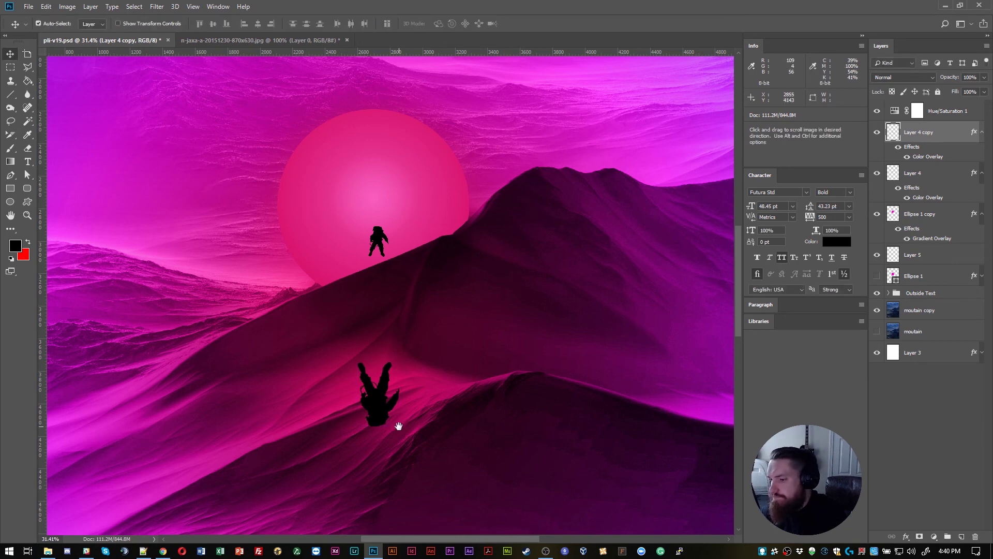
left_click_drag(399, 427, 457, 244)
scroll(468, 371, "down", 5)
scroll(463, 393, "down", 4)
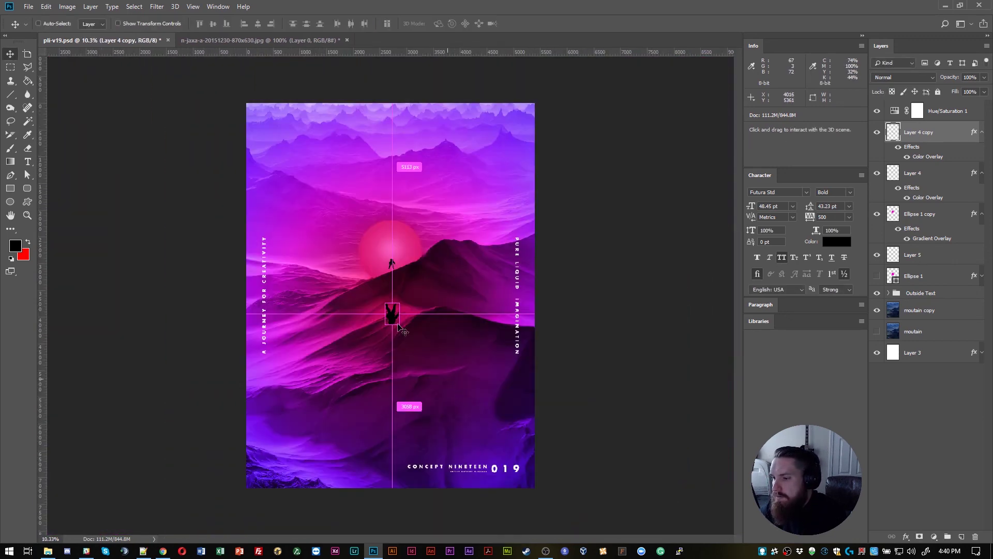
scroll(373, 282, "up", 5)
scroll(380, 274, "up", 3)
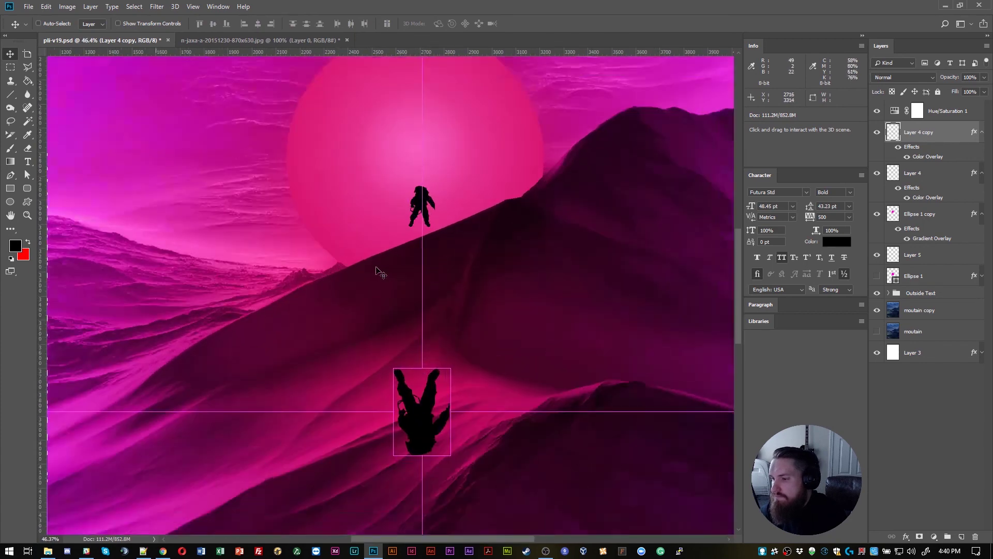
right_click(424, 433)
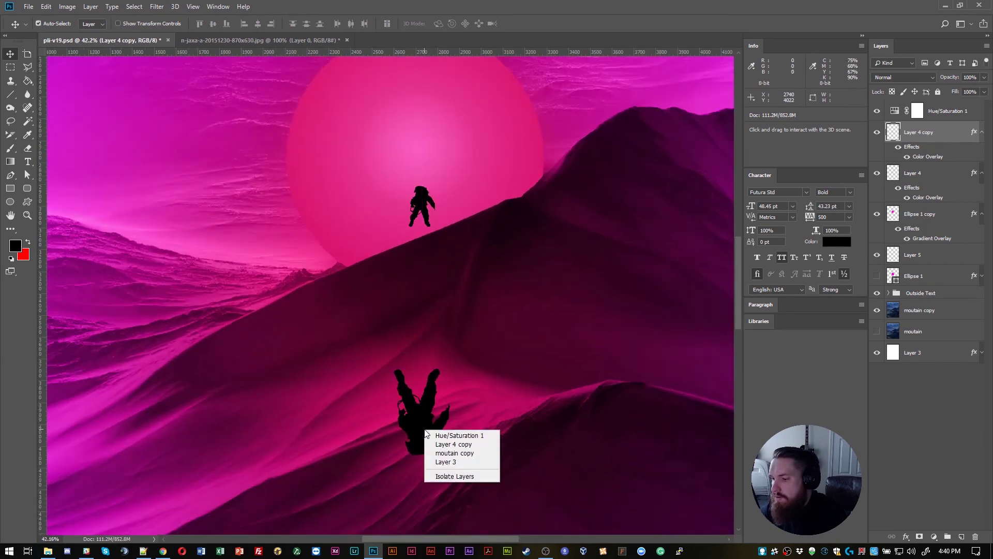
key("Escape")
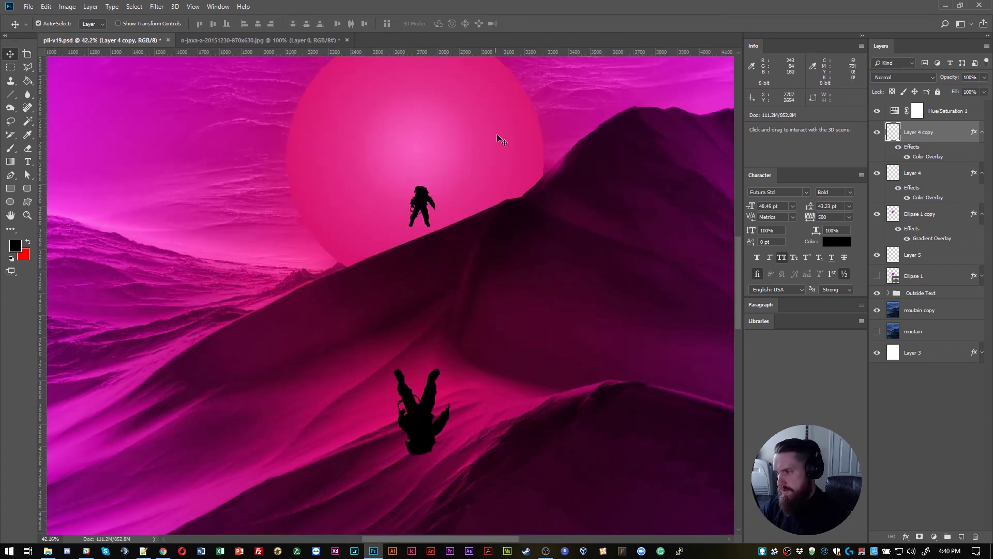
double_click(51, 13)
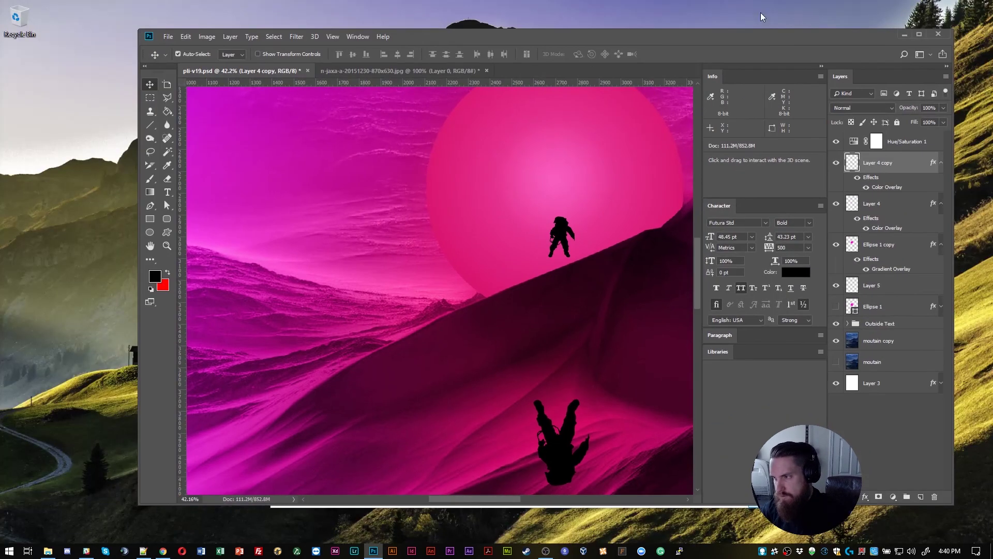
left_click(919, 33)
Start warping the flipped silhouette, stretching both upper corners up to the ridge so its legs reach toward the astronaut's feet
left_click(51, 8)
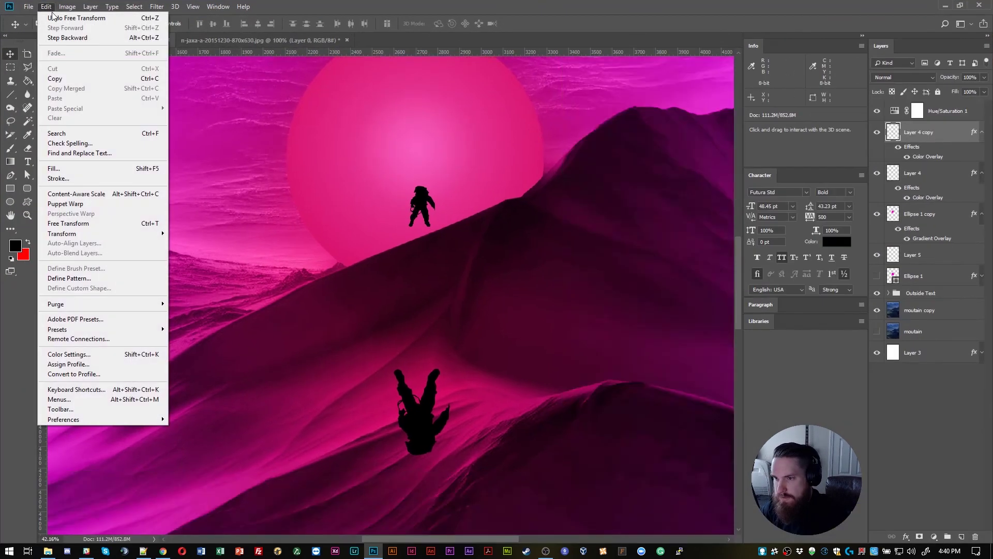
mouse_move(110, 234)
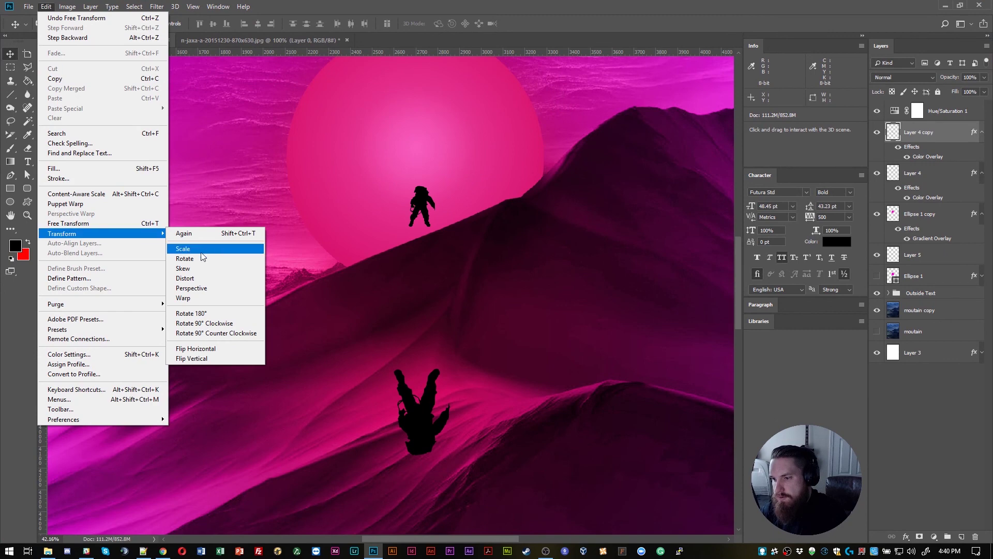
left_click(215, 298)
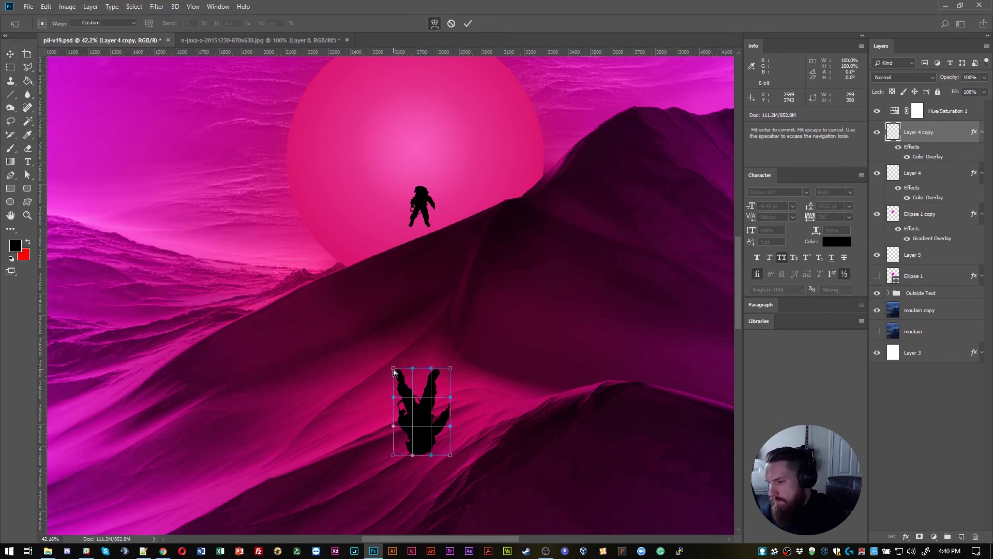
left_click_drag(394, 370, 402, 306)
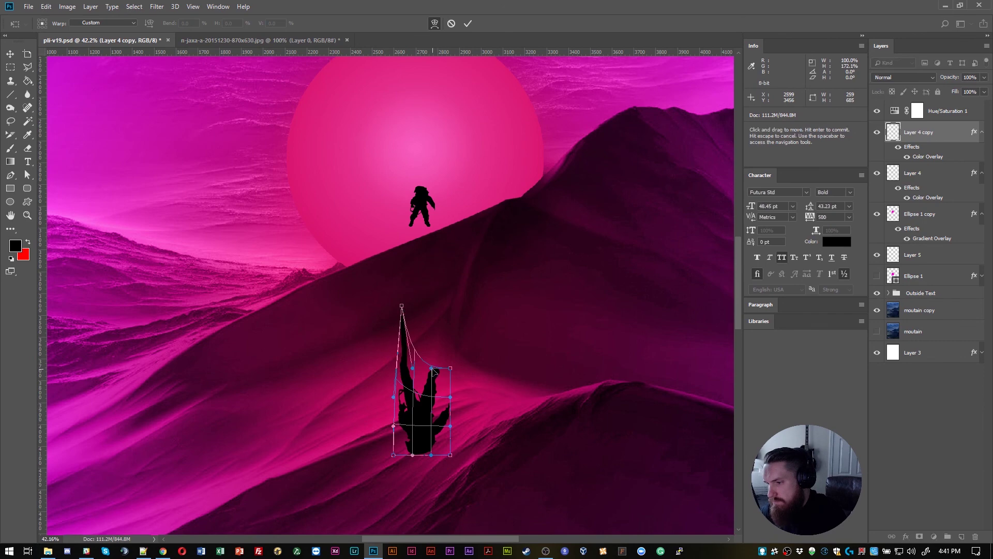
left_click_drag(450, 370, 428, 245)
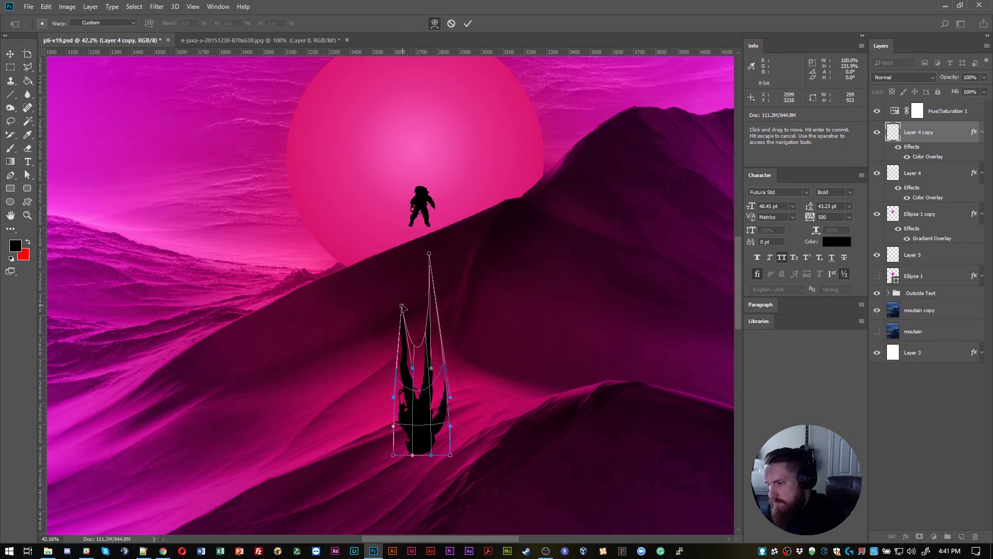
left_click_drag(402, 307, 428, 219)
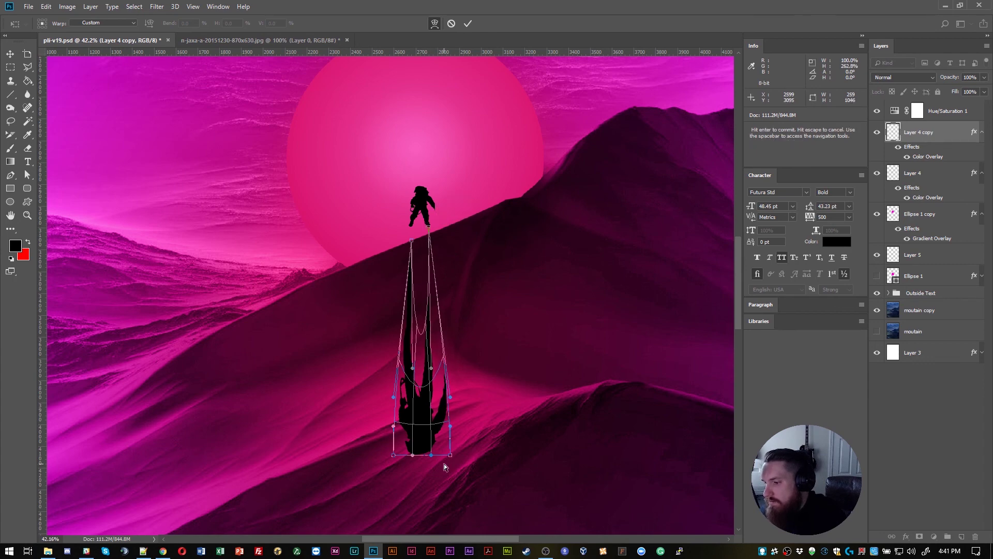
Widen the lower end of the warped shadow by pulling both bottom corners outward, and round its bottom edge
left_click_drag(449, 462, 495, 388)
left_click_drag(472, 303, 488, 344)
left_click_drag(433, 363, 432, 411)
left_click_drag(416, 361, 389, 382)
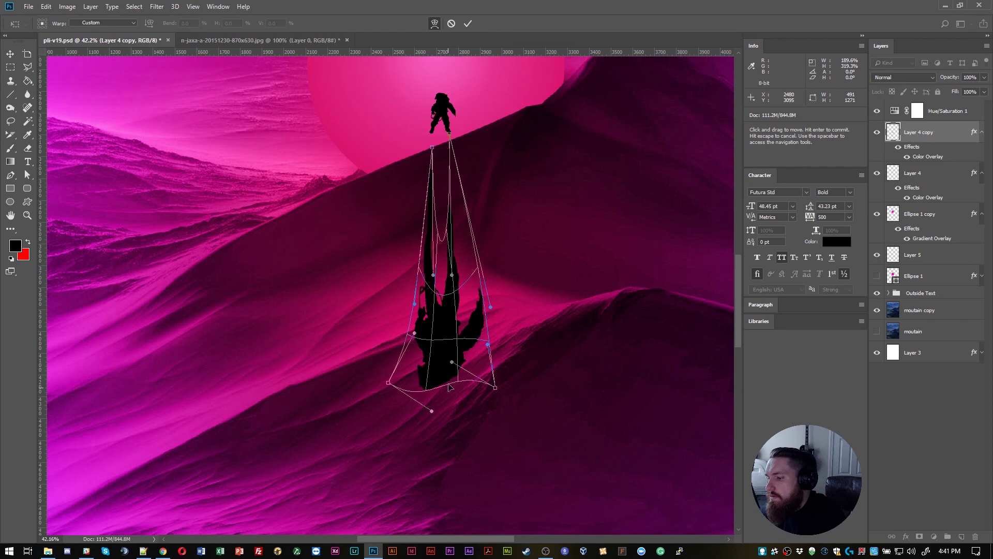
left_click_drag(452, 362, 475, 398)
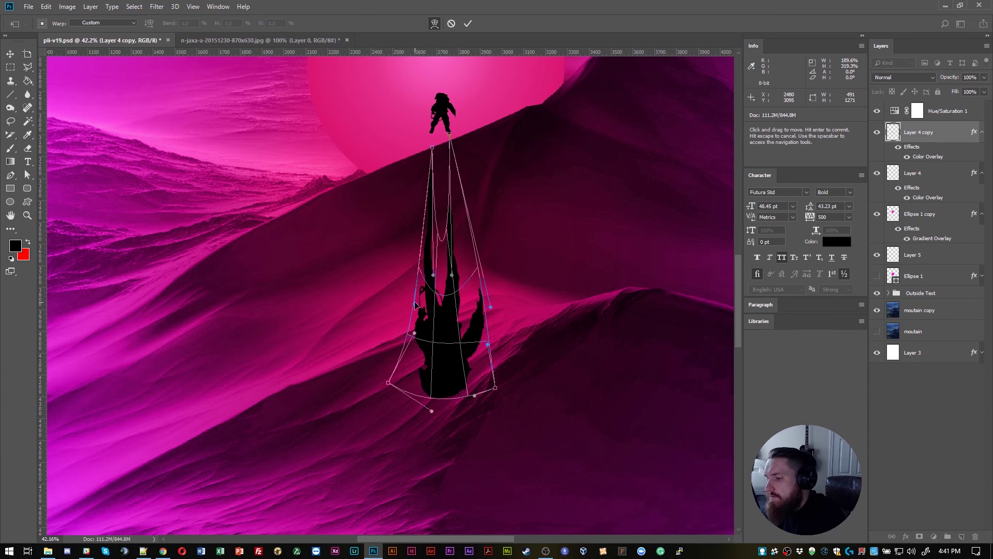
Fine-tune the curve of the shadow's legs and its outer side in the warp, and apply it
left_click_drag(417, 305, 408, 310)
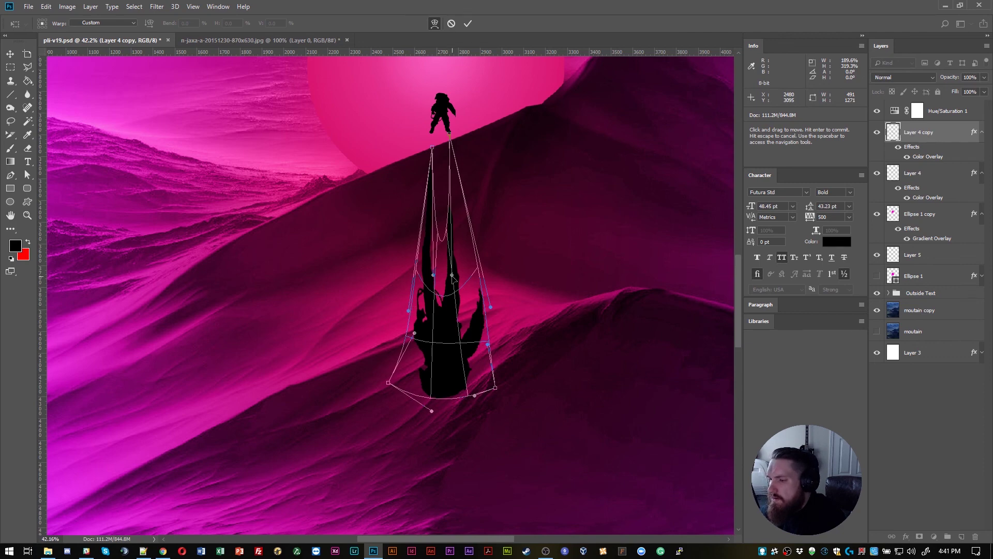
mouse_move(453, 278)
left_mouse_down()
mouse_move(462, 278)
mouse_move(441, 277)
left_mouse_up()
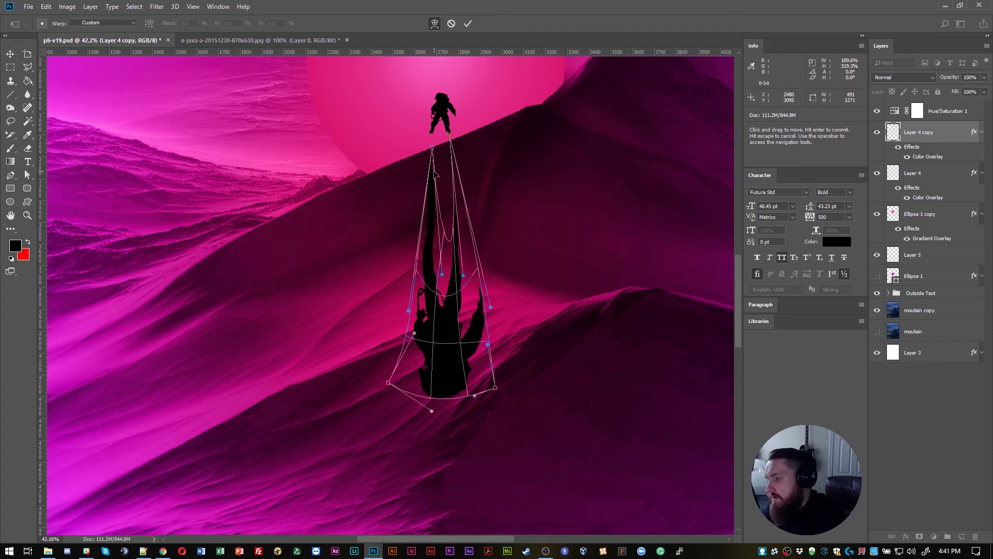
key("Return")
Check the warped shadow against the whole poster and move it slightly down the dune slope
scroll(539, 223, "down", 3)
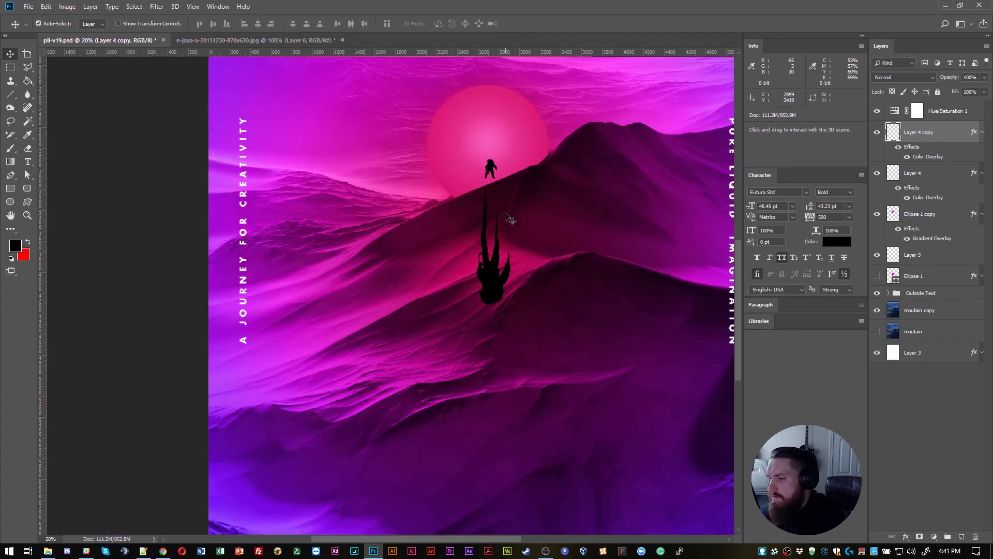
scroll(505, 214, "down", 2)
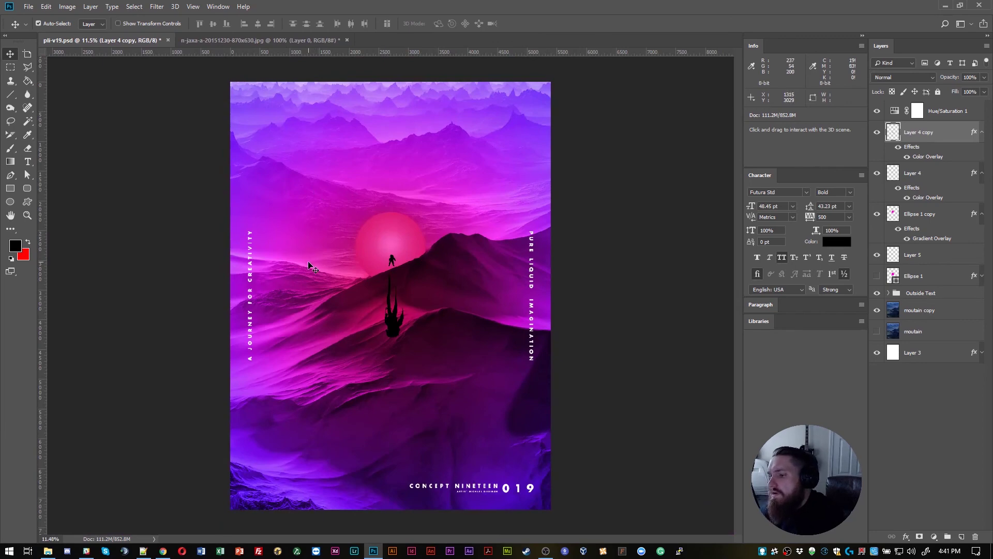
scroll(306, 252, "up", 3)
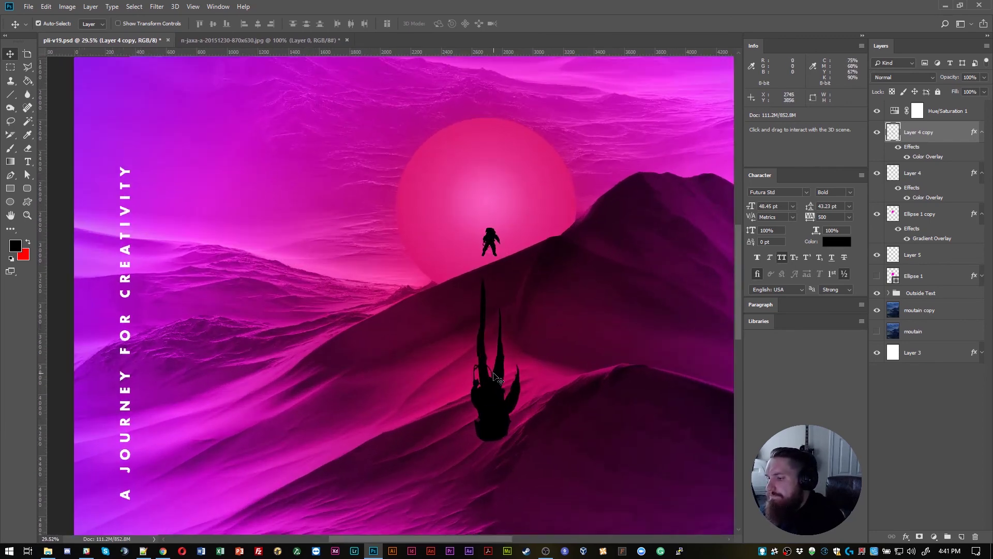
left_click_drag(489, 403, 491, 418)
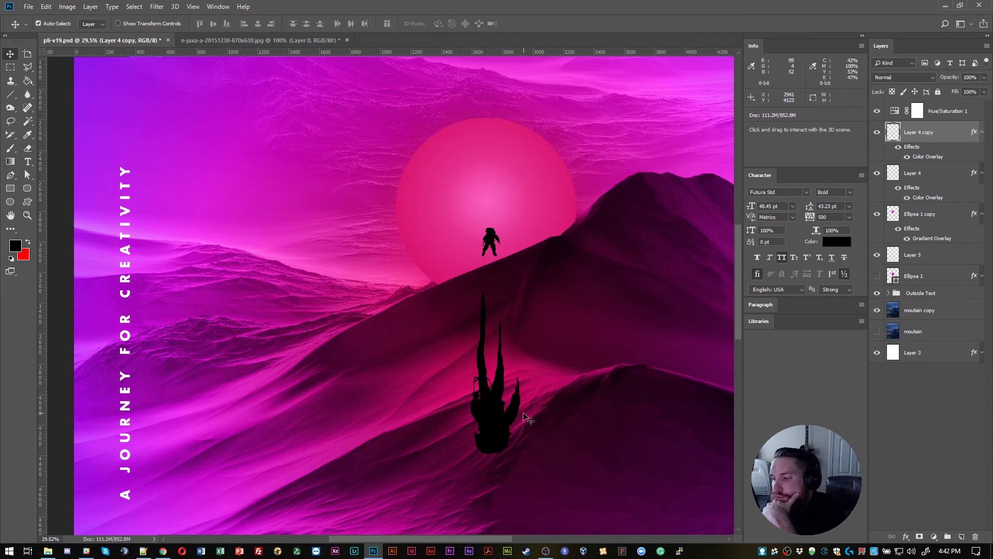
Warp the shadow again, pulling its lower right corner out along the dune crest and its lower left corner inward, and curve its left side
left_click(46, 6)
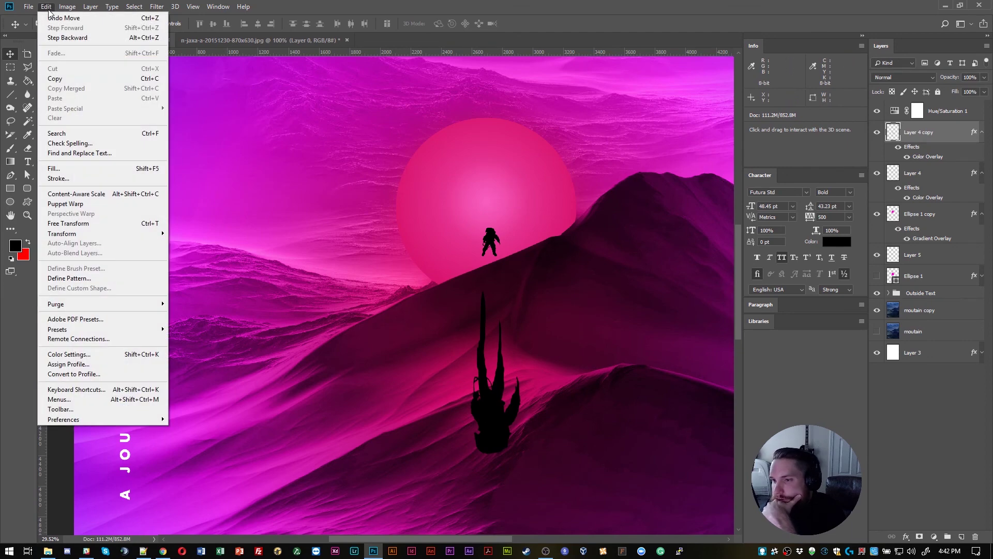
mouse_move(104, 233)
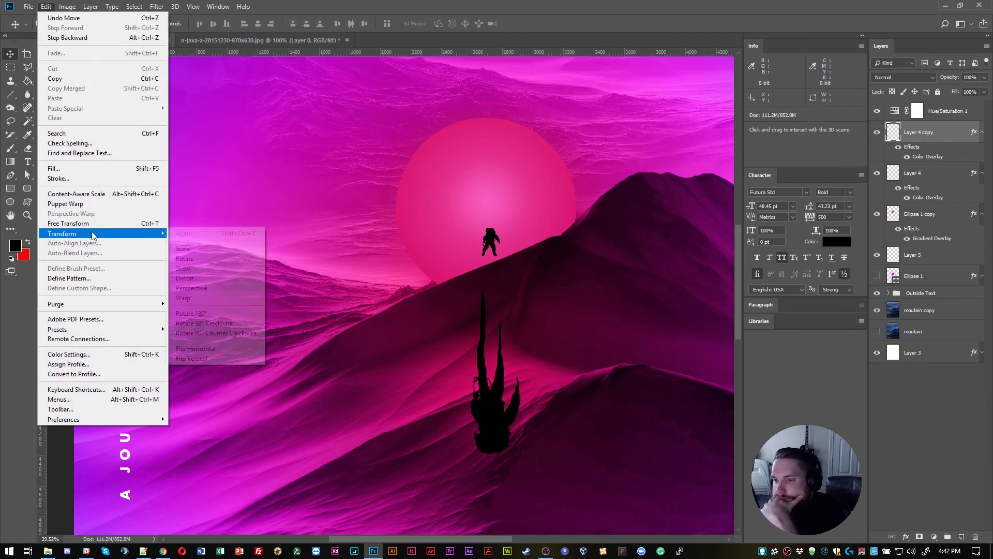
left_click(214, 299)
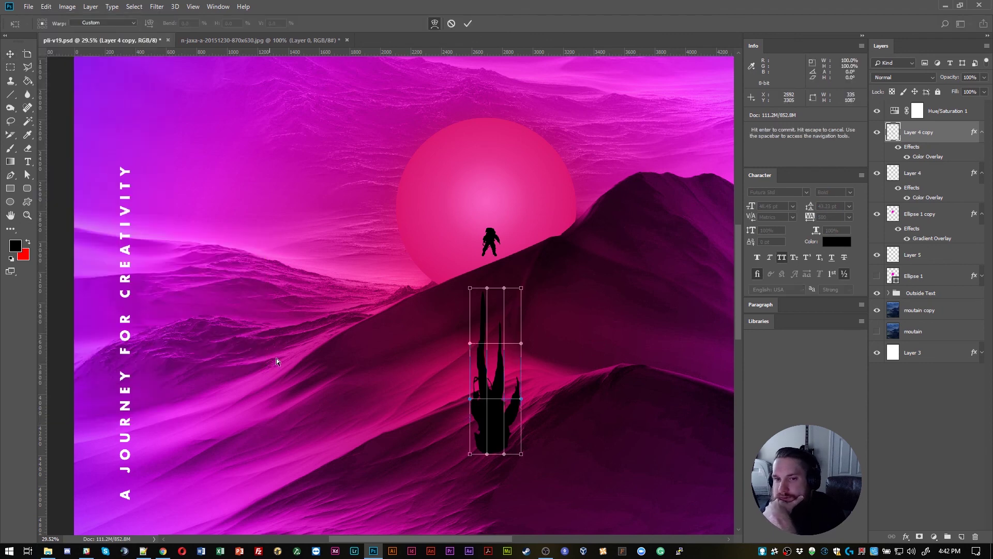
left_click_drag(510, 436, 558, 429)
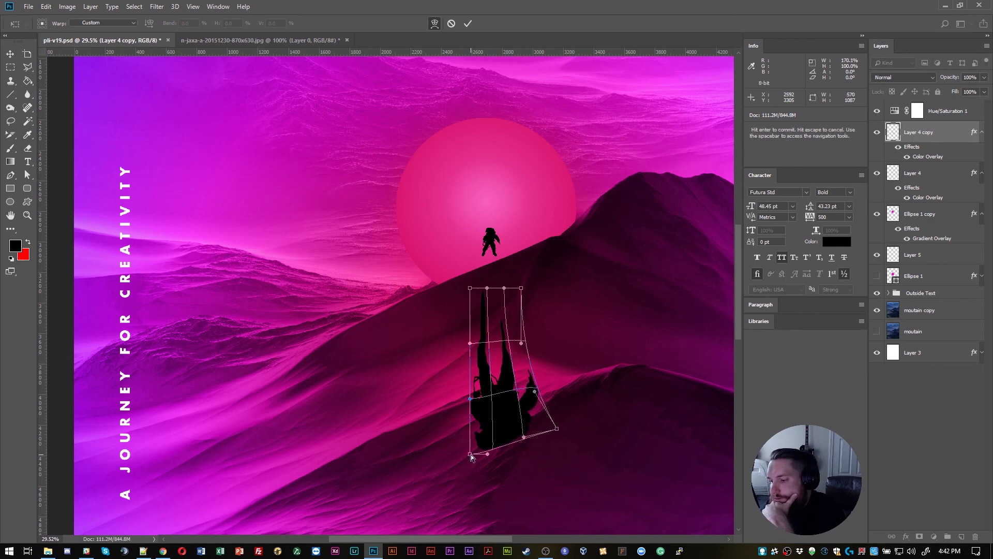
left_click_drag(471, 457, 490, 439)
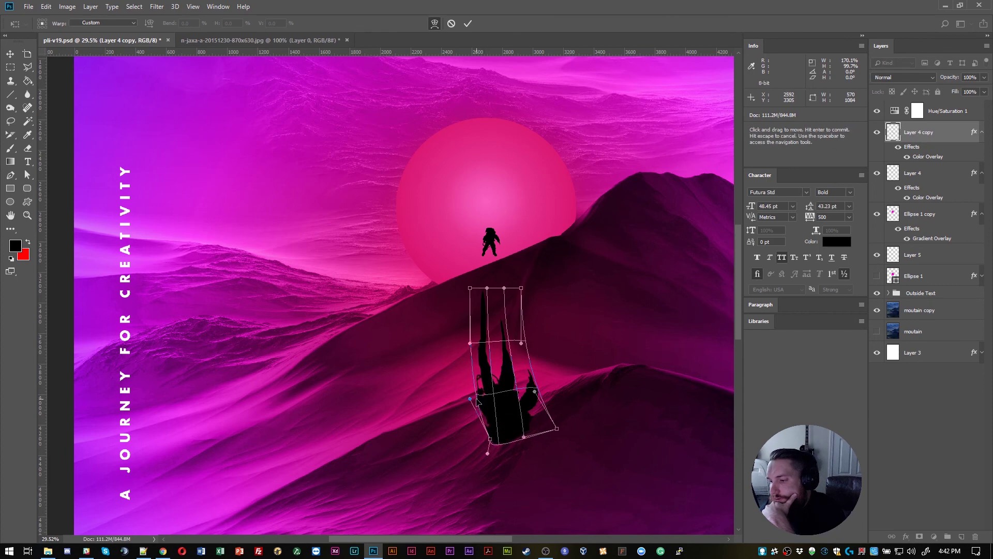
left_click_drag(470, 400, 454, 406)
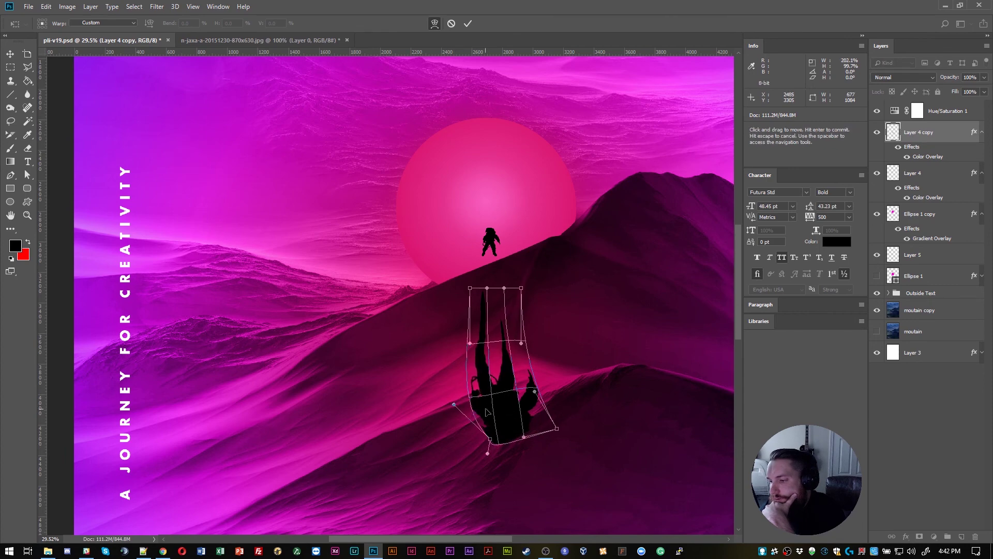
Angle the shadow's lower edge to follow the dune slope, bring both sides of the warp inward, and apply it
left_click_drag(524, 428, 500, 458)
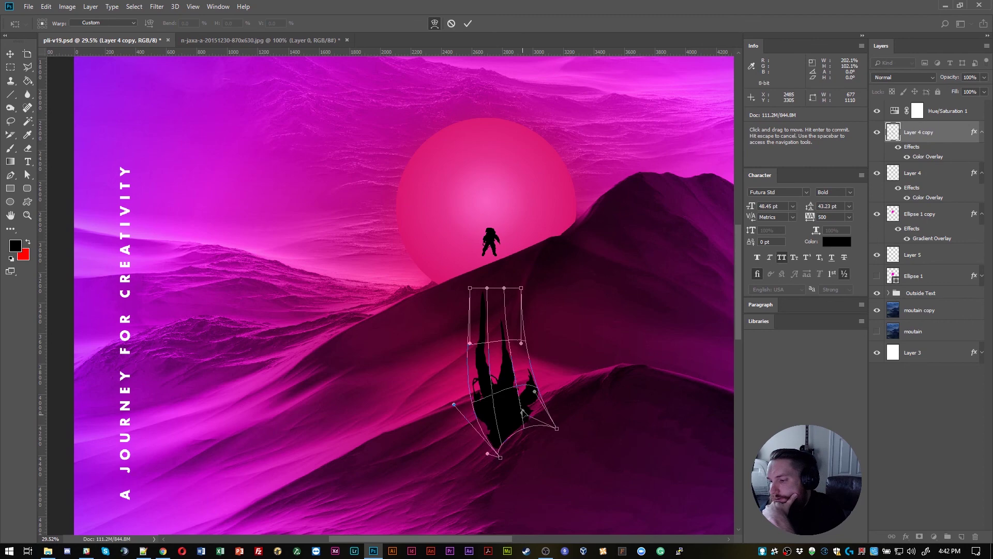
left_click_drag(557, 428, 562, 420)
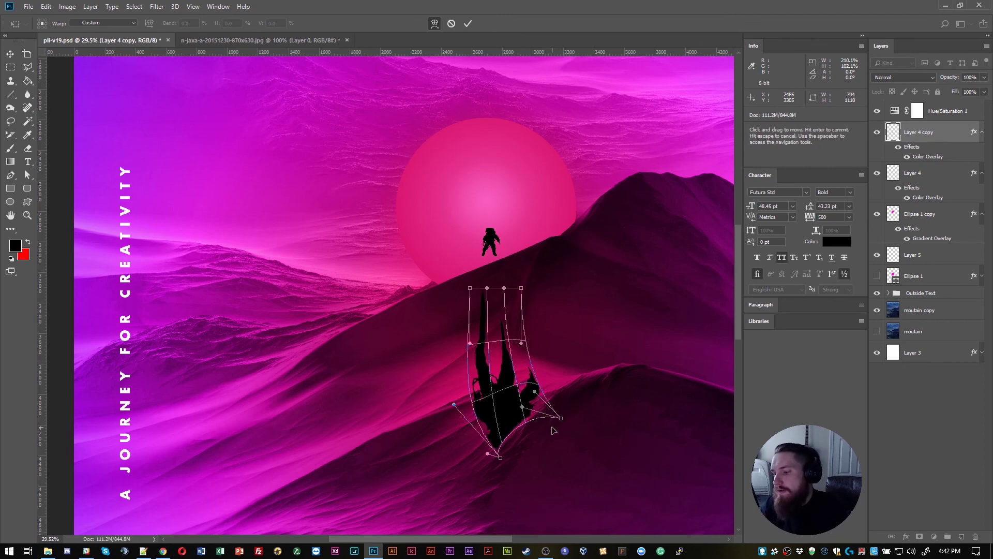
left_click_drag(534, 424, 521, 420)
left_click_drag(500, 459, 492, 456)
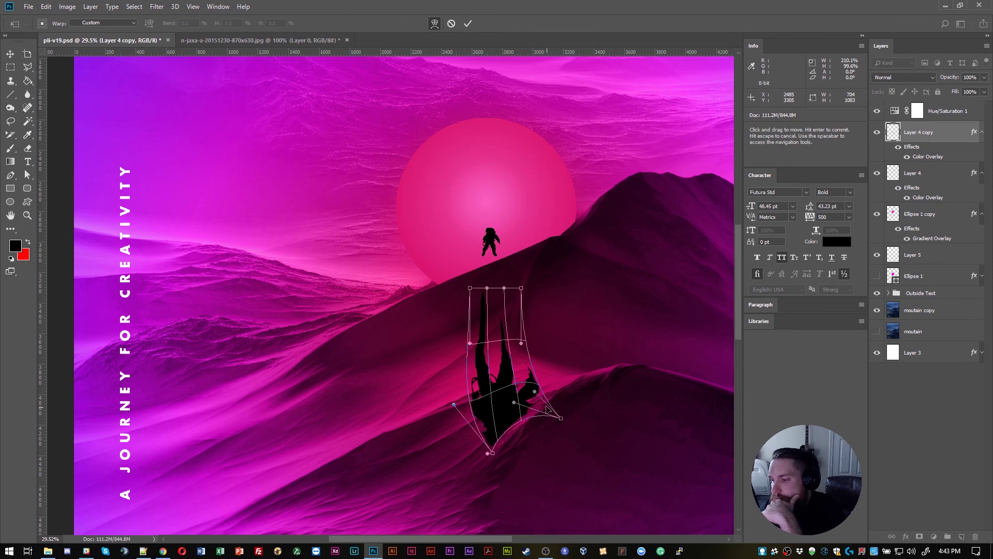
left_click_drag(535, 393, 518, 384)
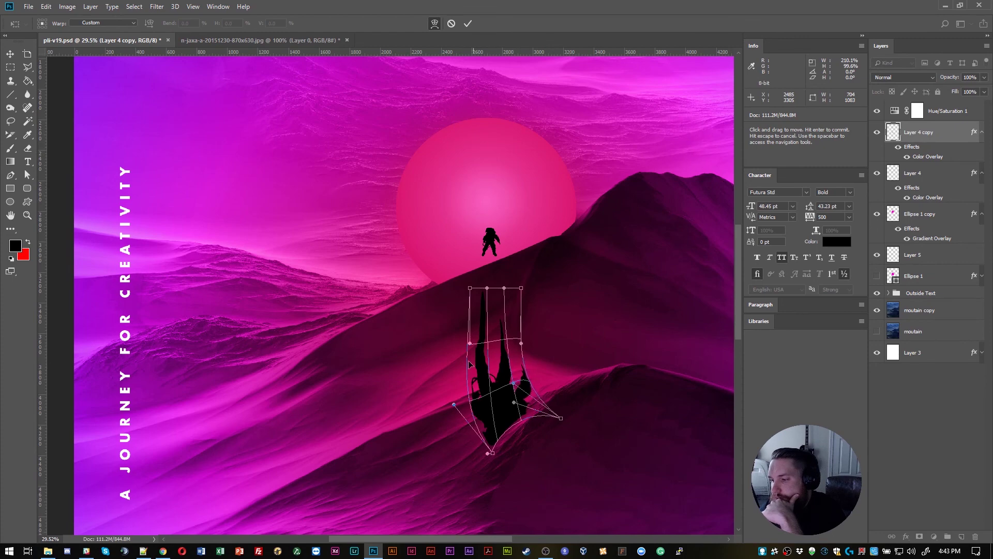
left_click_drag(470, 345, 496, 344)
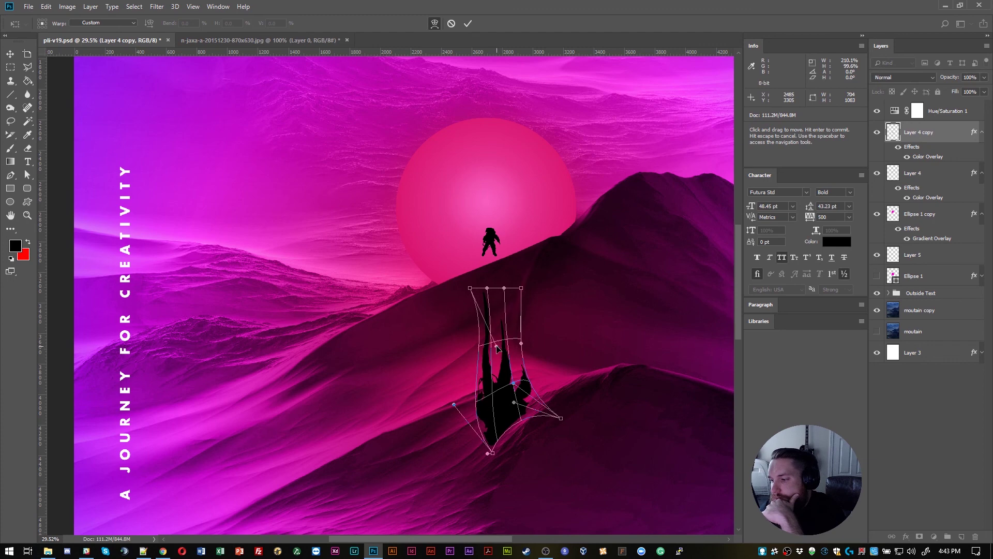
key("Return")
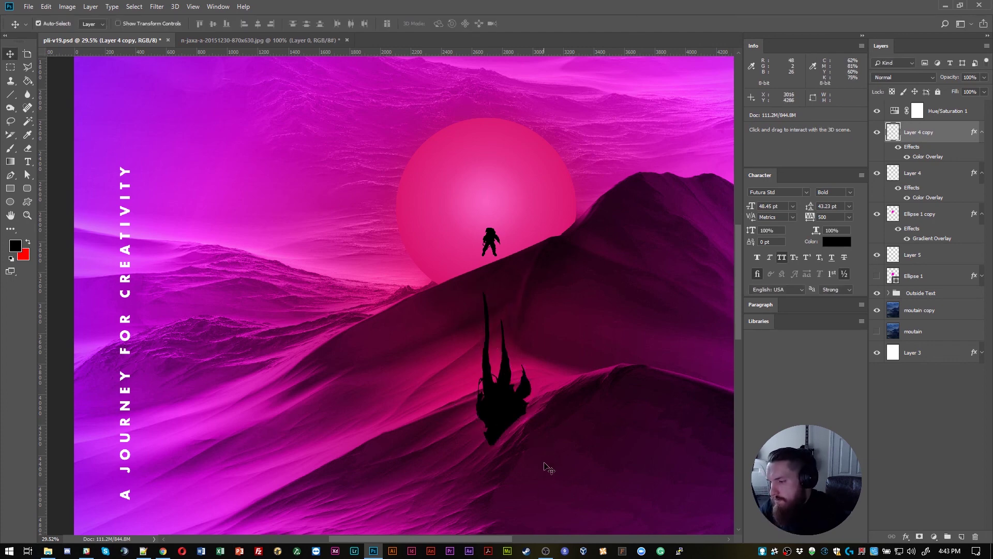
Inspect the warped shadow up close and against the whole poster, deselect its layer, and save the document
key("ctrl+1")
left_click_drag(561, 452, 399, 257)
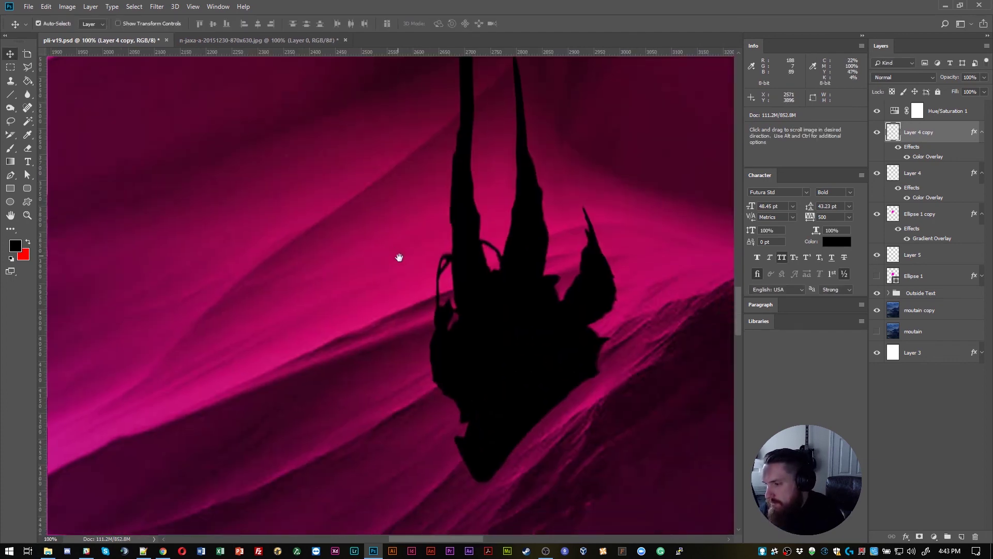
scroll(398, 258, "down", 8)
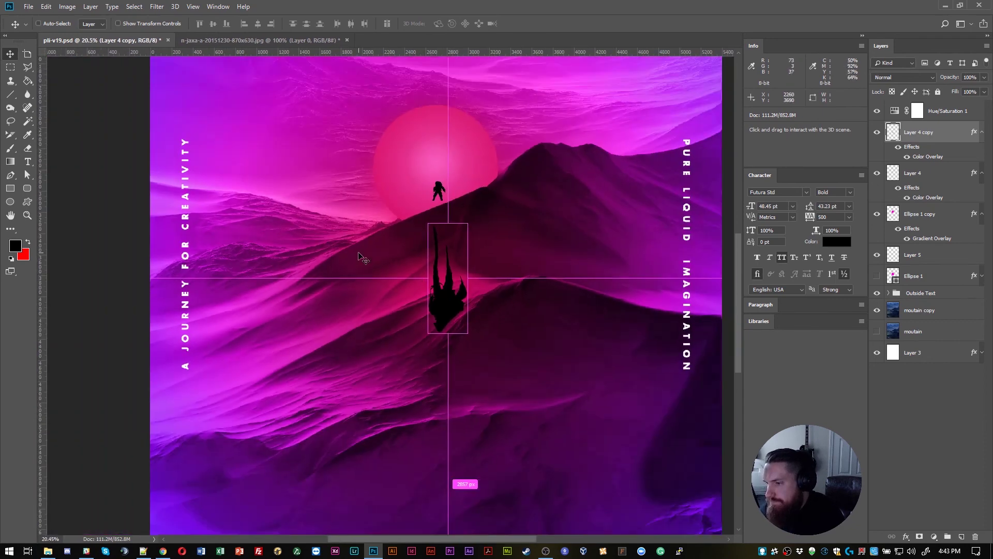
scroll(361, 257, "down", 4)
left_click(185, 246, "ctrl")
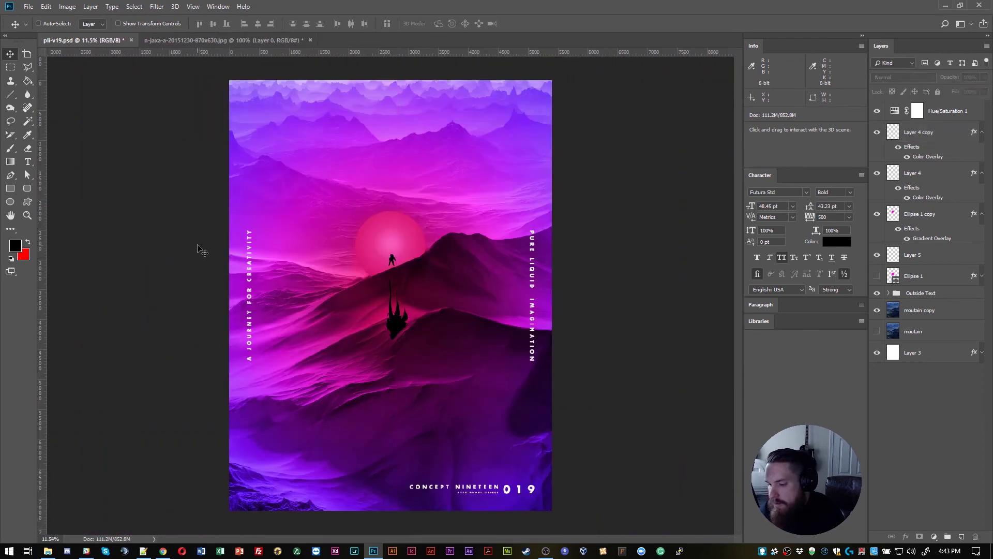
key("ctrl+s")
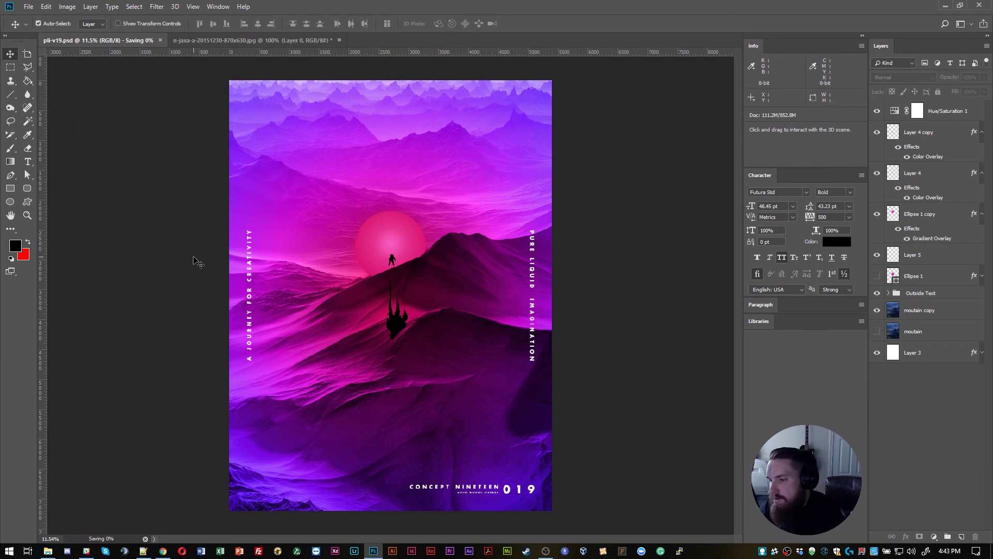
Move the shadow up the dune so the tip of its longer leg meets the ridge below the astronaut
scroll(243, 279, "up", 3)
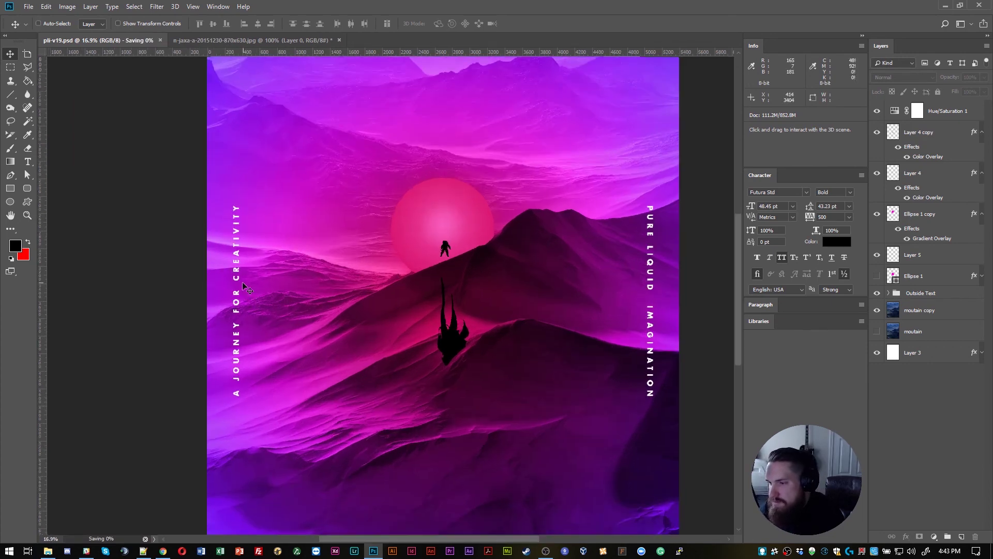
left_click(456, 343)
left_click_drag(453, 342, 454, 328)
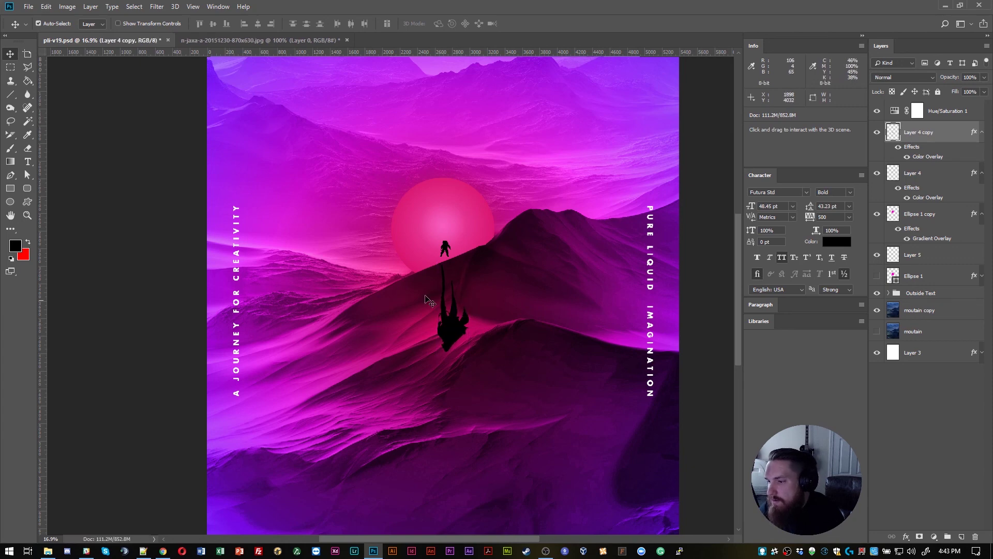
Open the shadow layer in the Liquify filter and frame its stretched legs for editing
scroll(462, 280, "up", 5)
scroll(462, 280, "up", 6)
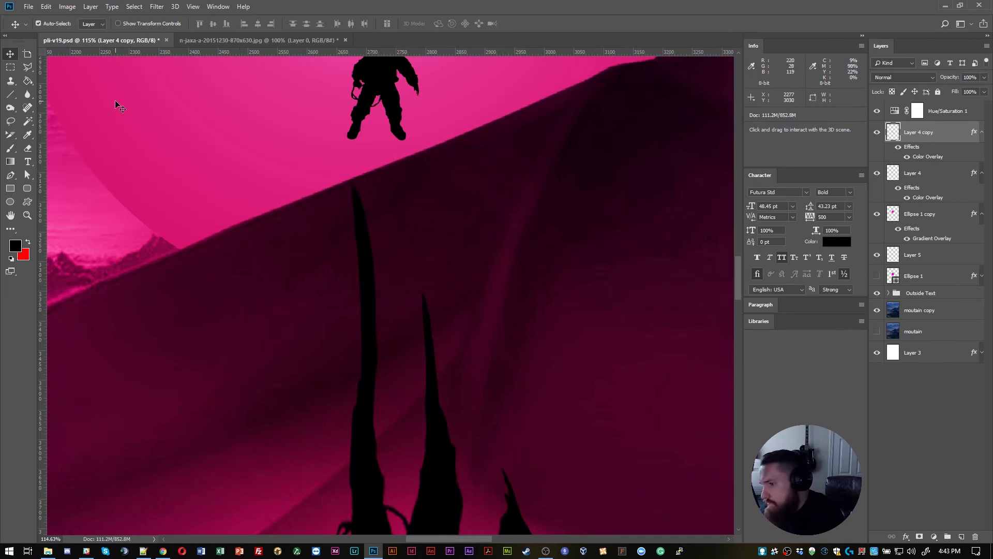
left_click(163, 9)
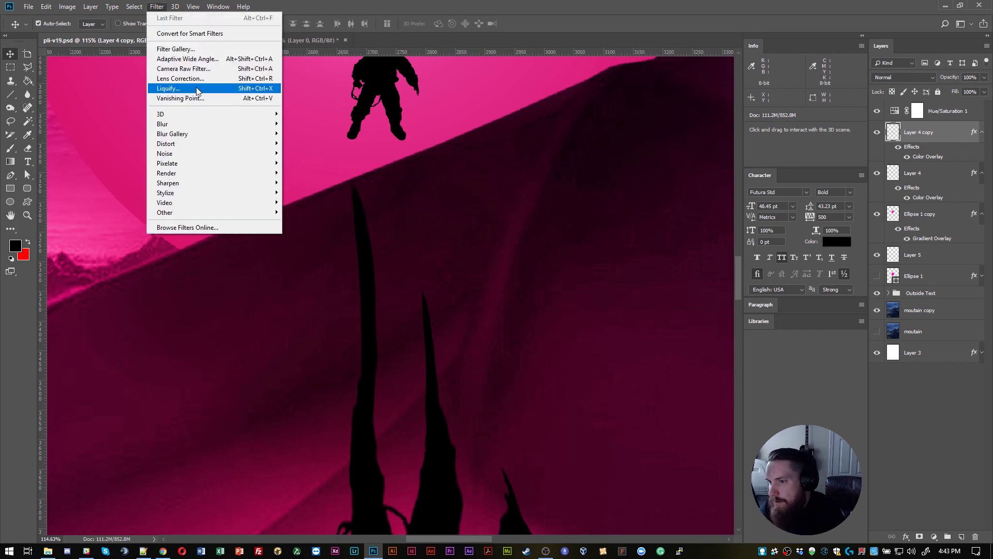
left_click(171, 89)
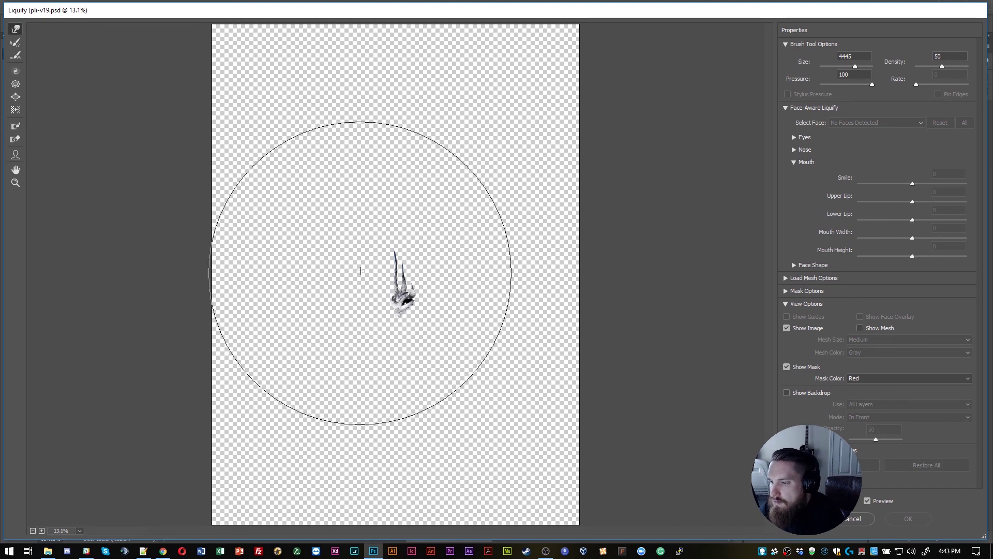
scroll(360, 271, "up", 4)
scroll(407, 300, "up", 4)
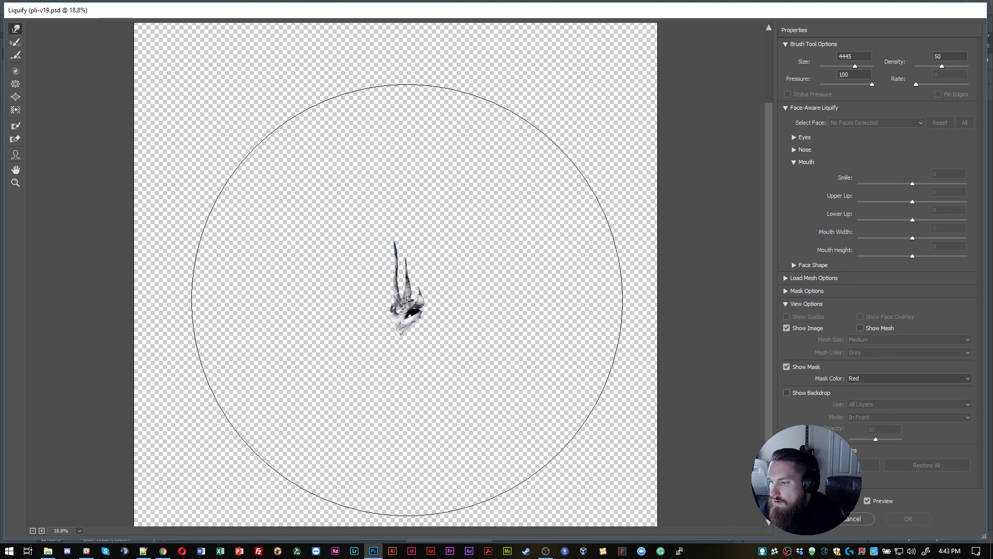
scroll(407, 300, "up", 2)
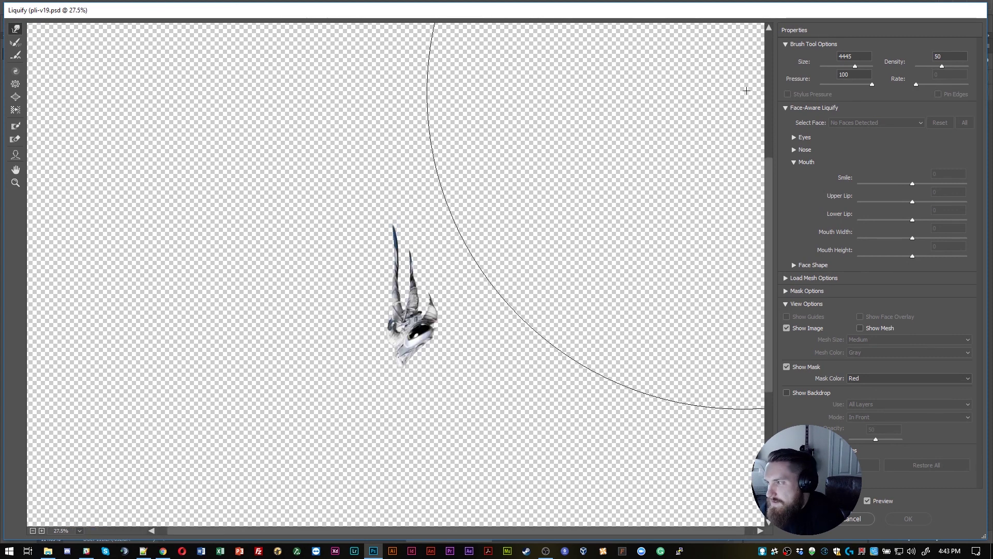
scroll(404, 301, "up", 4)
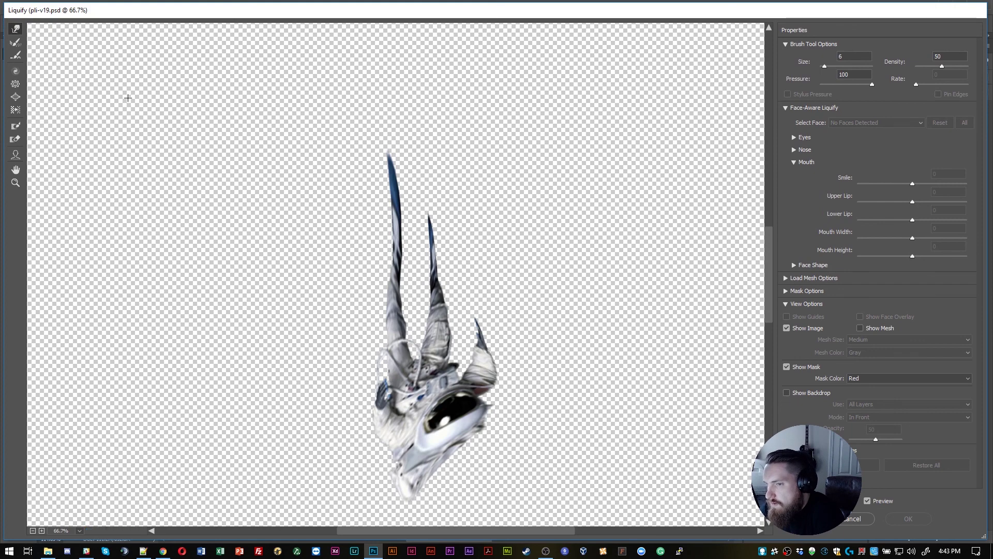
Try the Reconstruct tool beside the shadow's legs, and return to Forward Warp with a brush size of 43
left_click(16, 43)
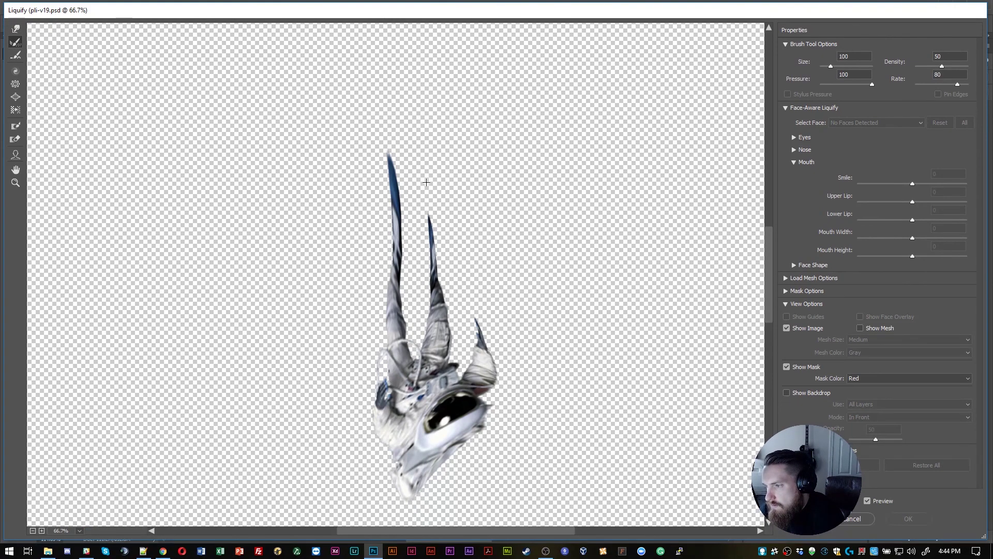
left_click(424, 142)
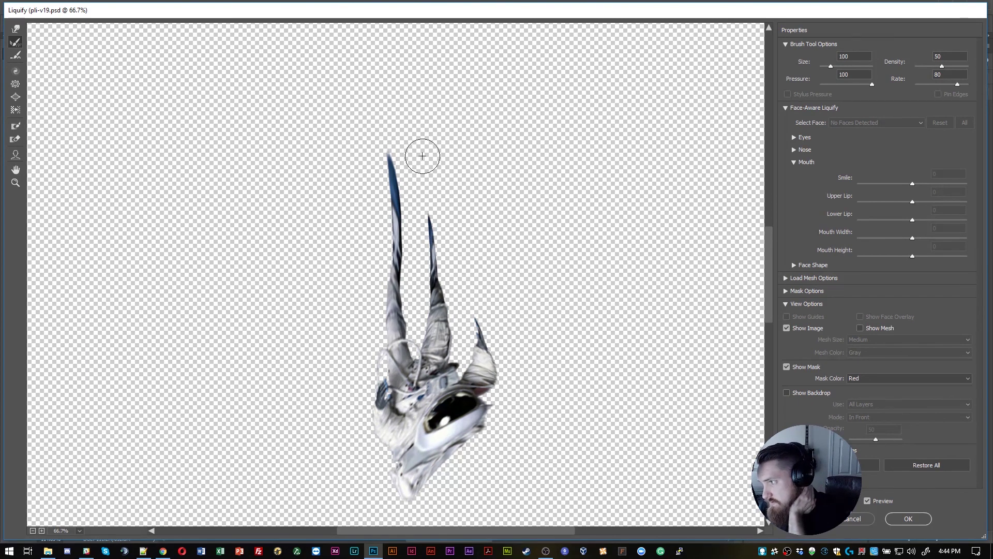
left_click(14, 30)
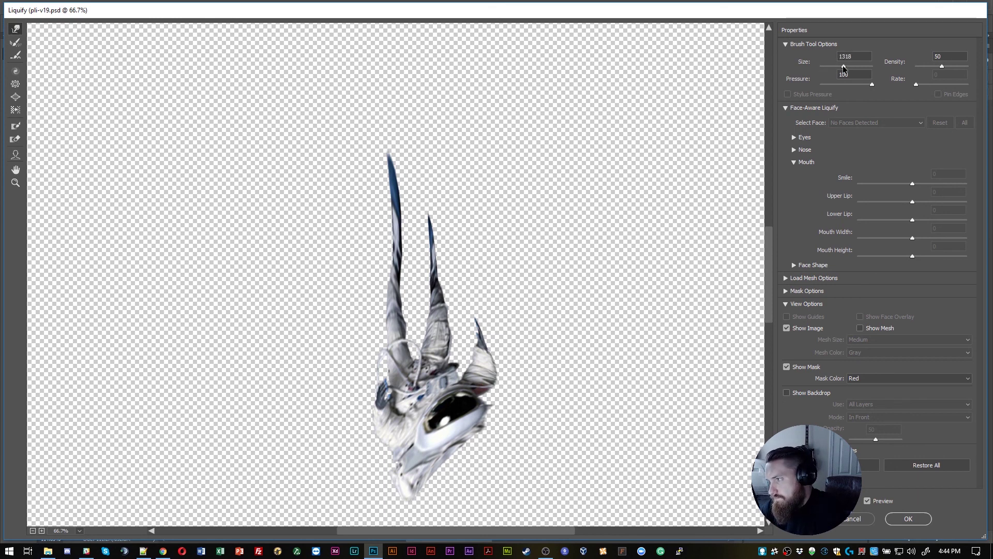
left_click_drag(825, 68, 822, 66)
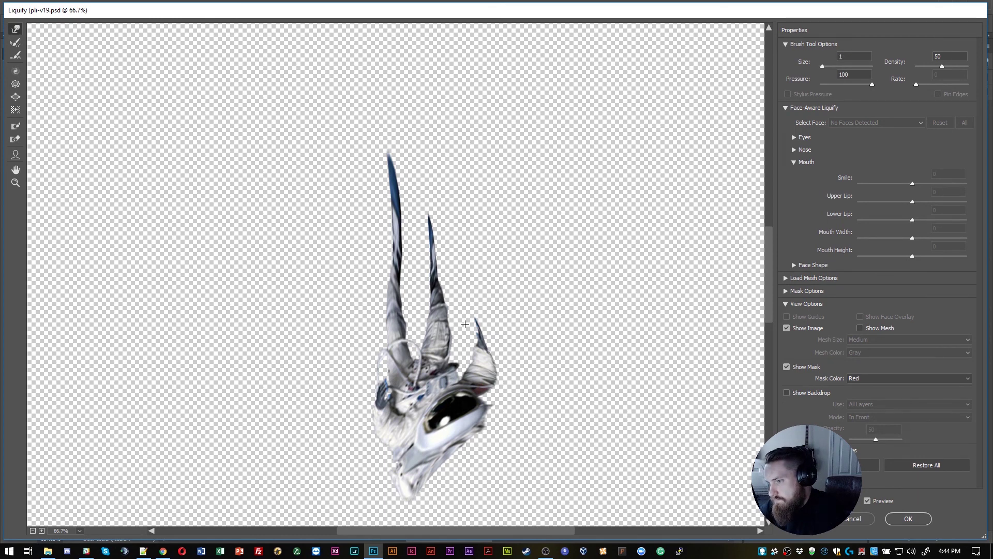
key("ctrl+minus")
key("ctrl+minus")
key("ctrl+minus")
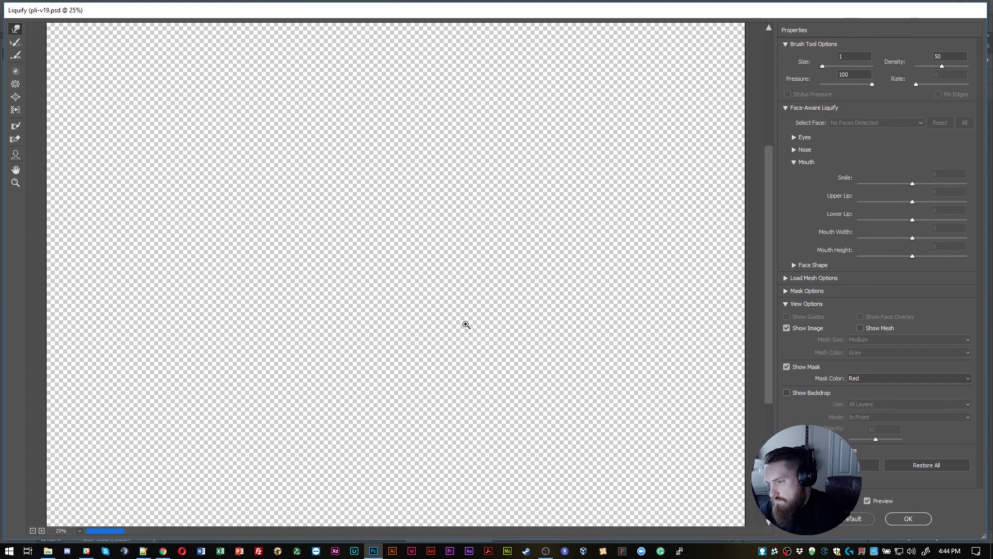
key("ctrl+minus")
mouse_move(822, 66)
left_mouse_down()
mouse_move(848, 66)
mouse_move(829, 69)
left_mouse_up()
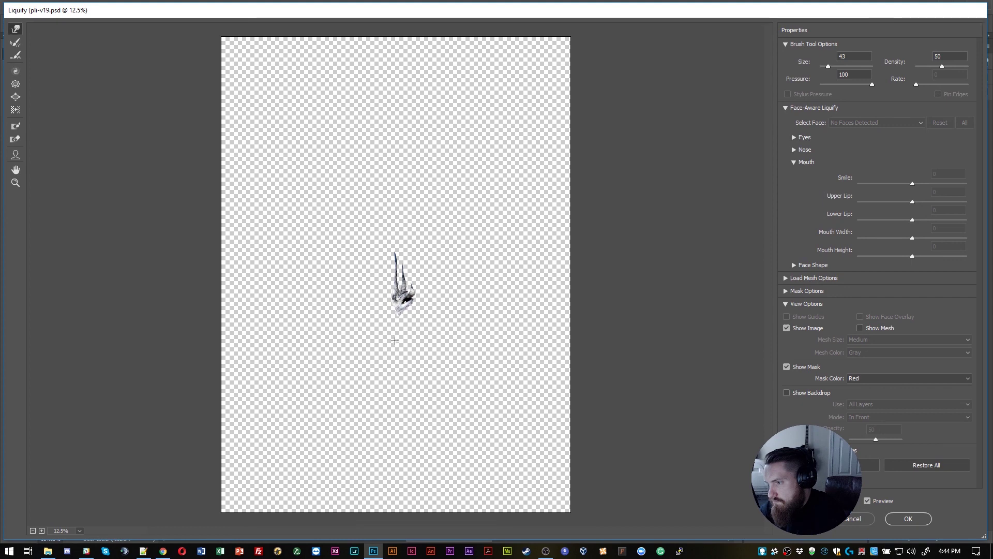
Lengthen the shadow's shorter leg upward with Forward Warp at brush size 107, until its tip nearly matches the longer leg
left_click(402, 279, "ctrl")
left_click(402, 278, "ctrl")
left_click(424, 282, "ctrl")
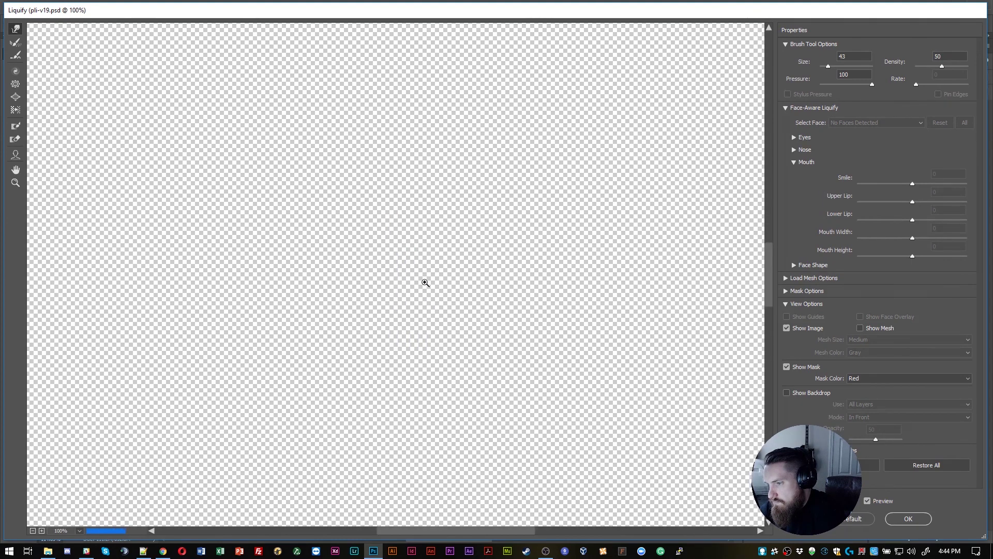
left_click(441, 281, "ctrl")
left_click(528, 282, "ctrl")
key("ctrl+minus")
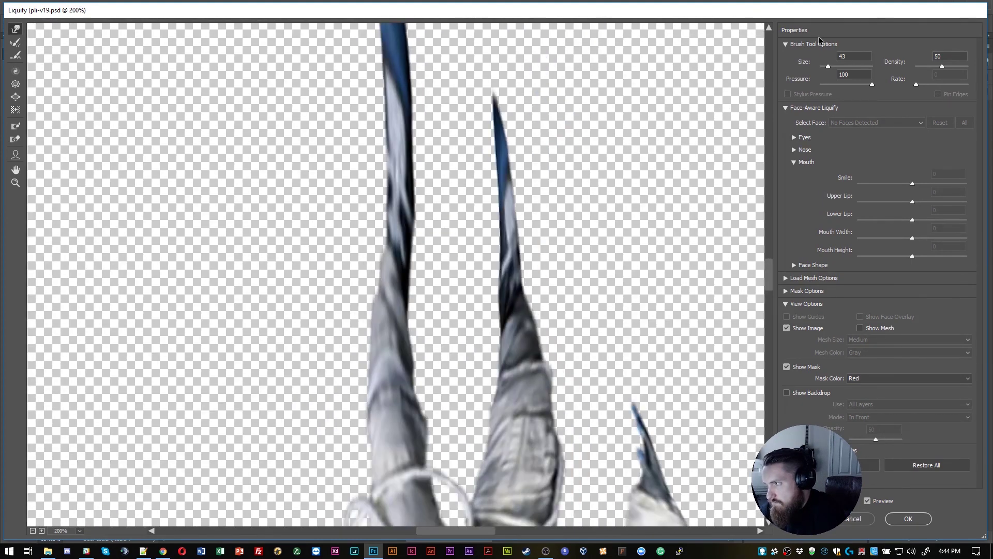
left_click(837, 68)
left_click(837, 67)
left_click_drag(836, 67, 831, 67)
left_click_drag(508, 289, 495, 88)
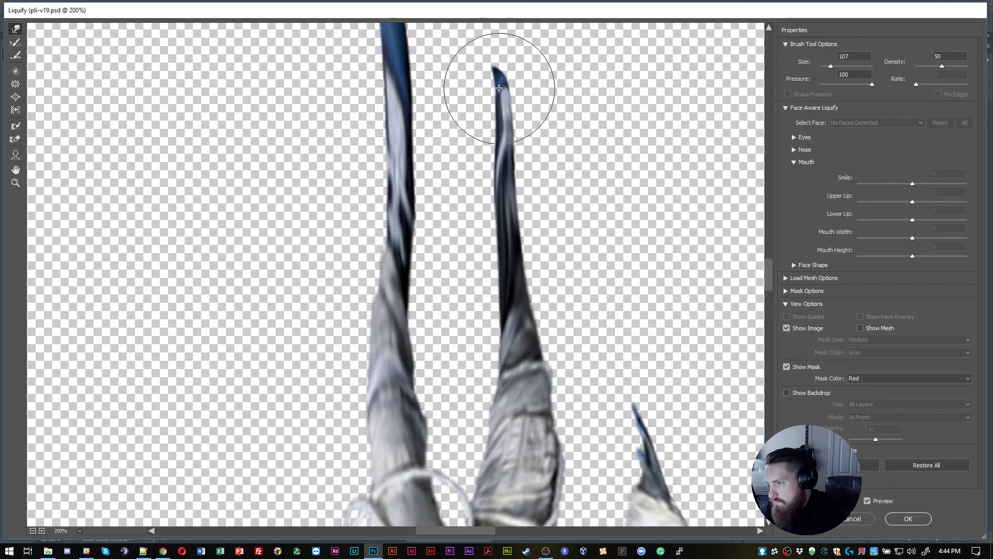
key("ctrl+minus")
key("ctrl+minus")
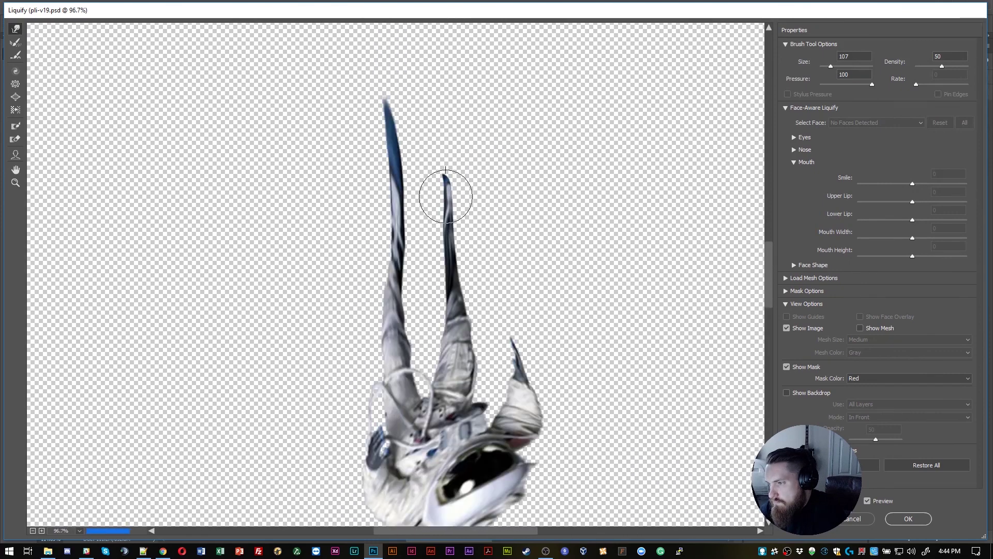
left_click_drag(446, 193, 443, 110)
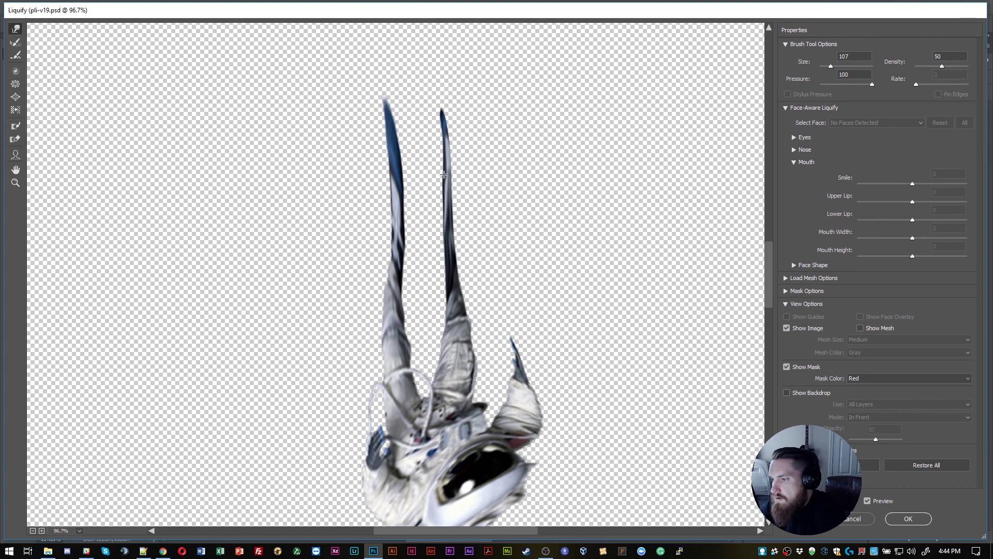
Stretch the shadow's shorter leg further upward with Forward Warp, and apply the Liquify edit to the poster
left_click_drag(444, 131, 436, 67)
scroll(544, 233, "down", 1)
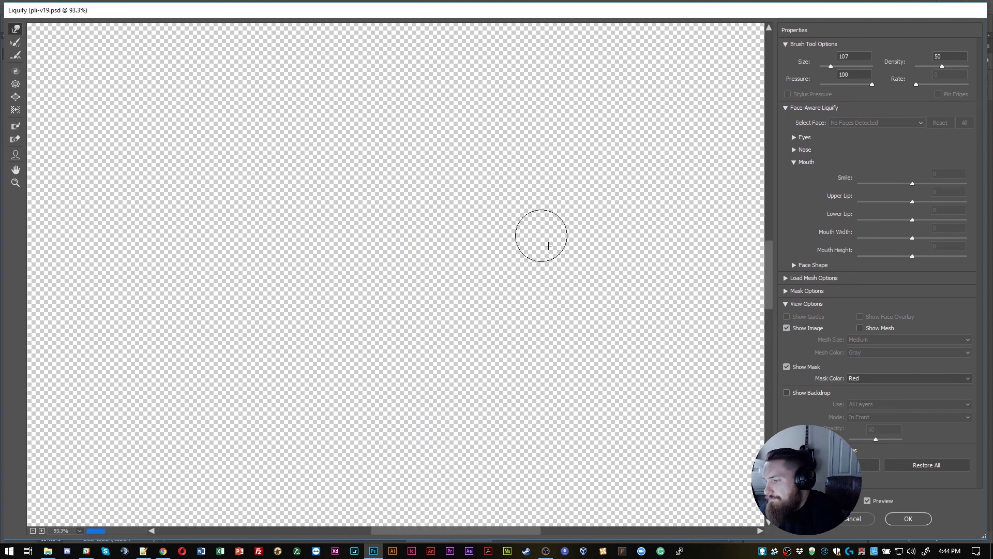
left_click(900, 520)
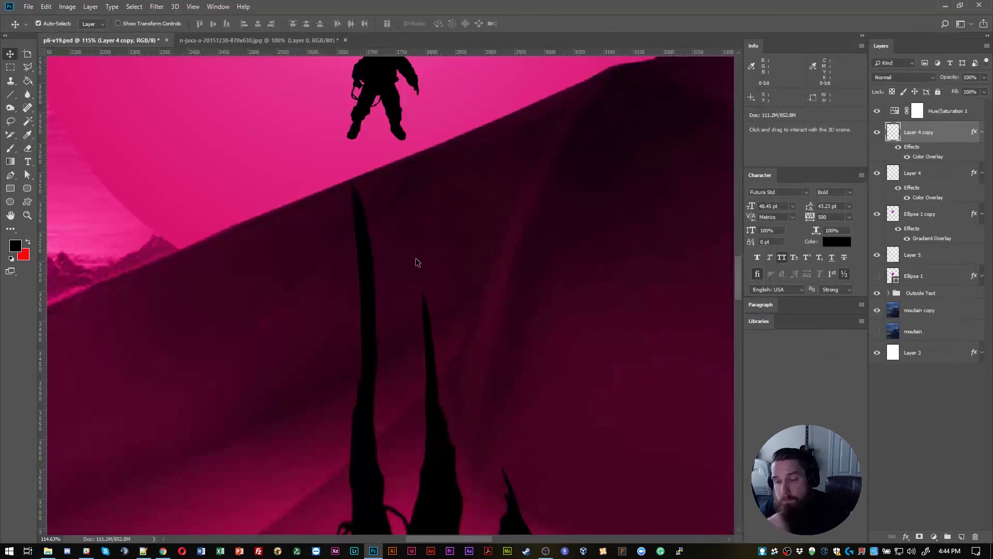
scroll(433, 256, "down", 5)
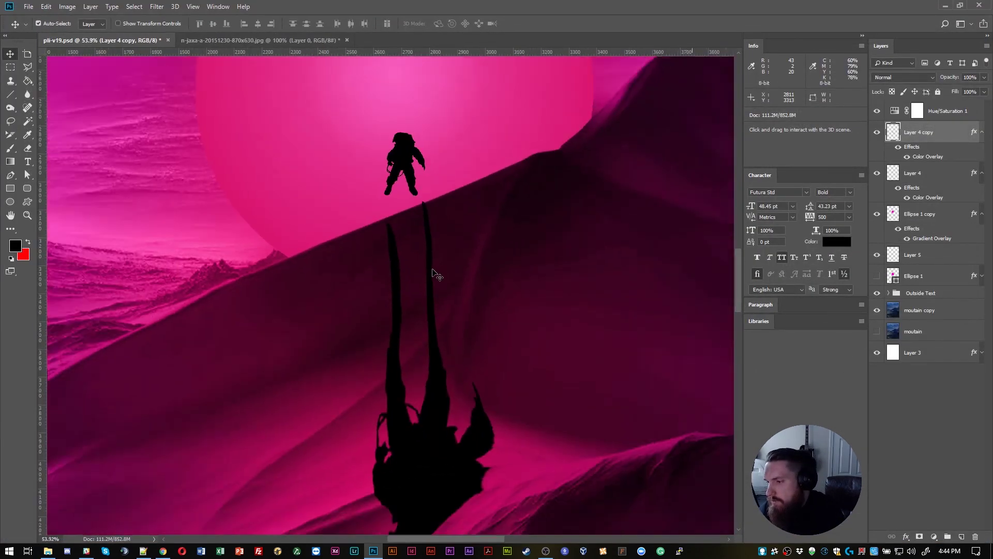
scroll(328, 283, "down", 4)
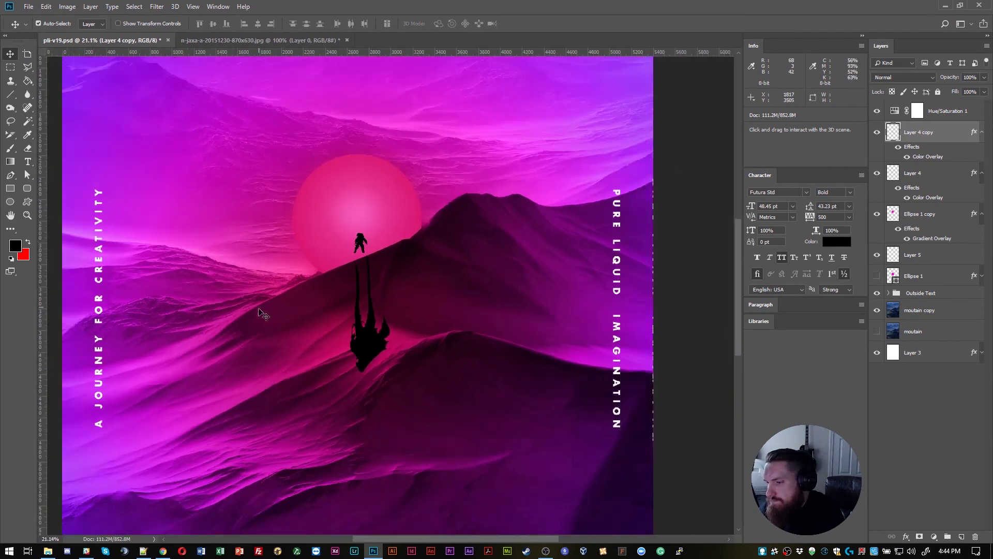
scroll(323, 335, "up", 2)
scroll(326, 336, "down", 5)
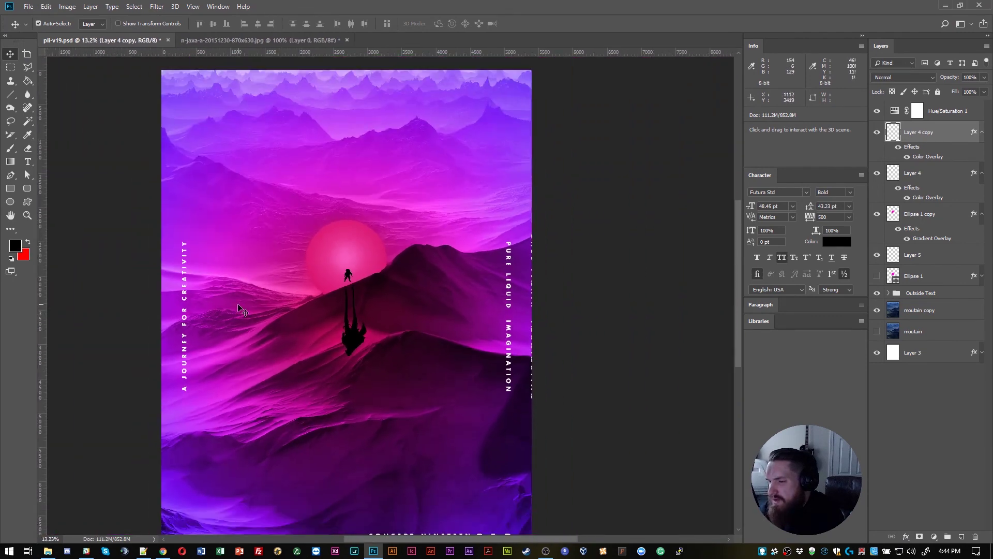
scroll(327, 258, "up", 1)
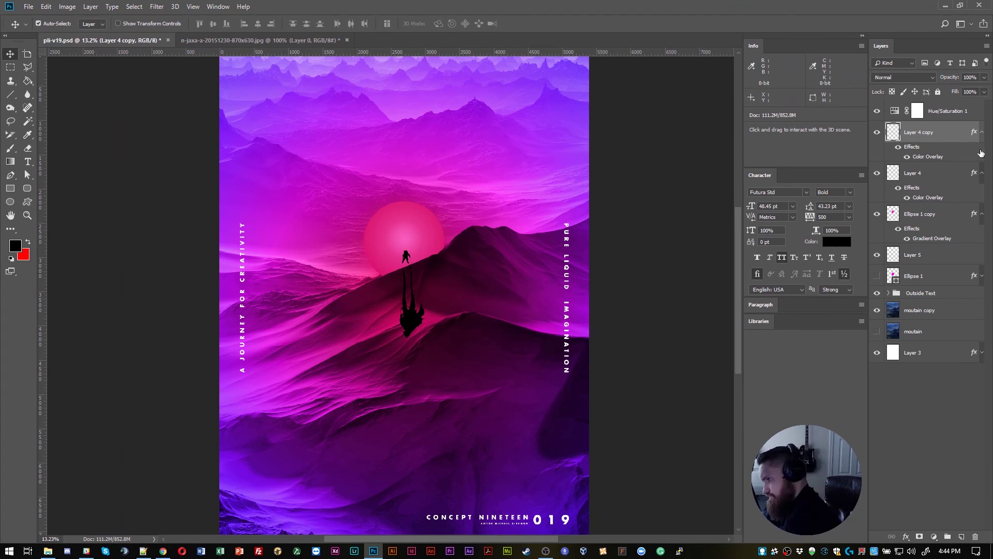
double_click(973, 135)
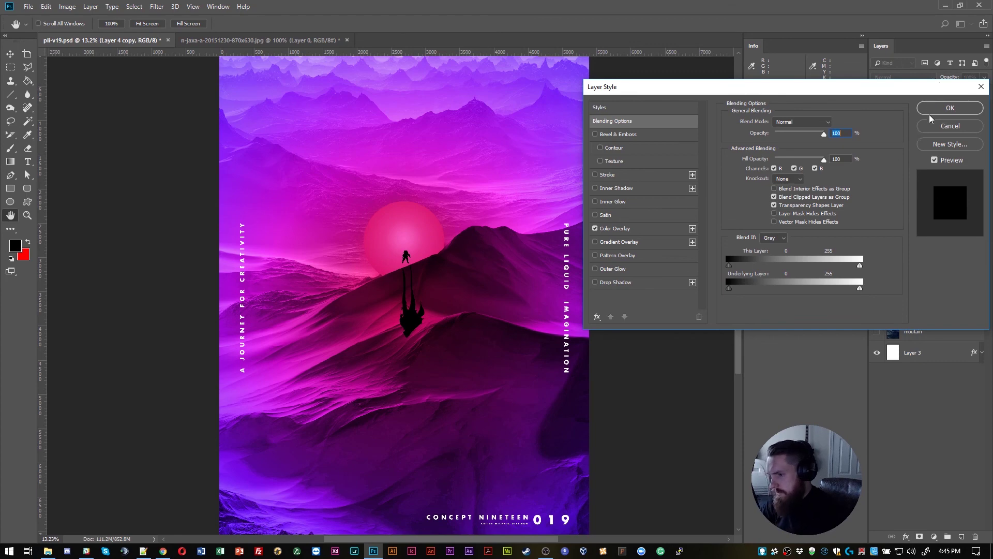
left_click(619, 229)
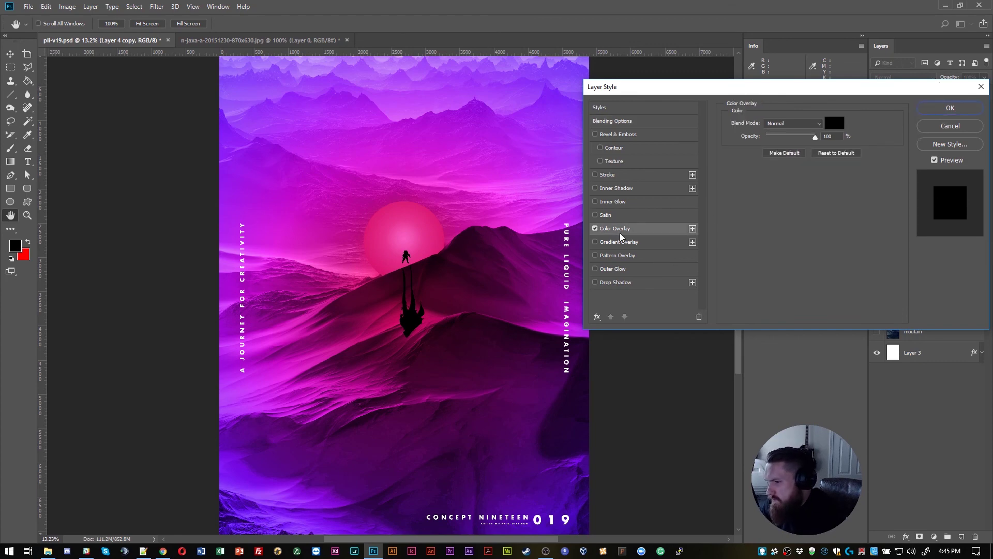
left_click(595, 230)
left_click(602, 242)
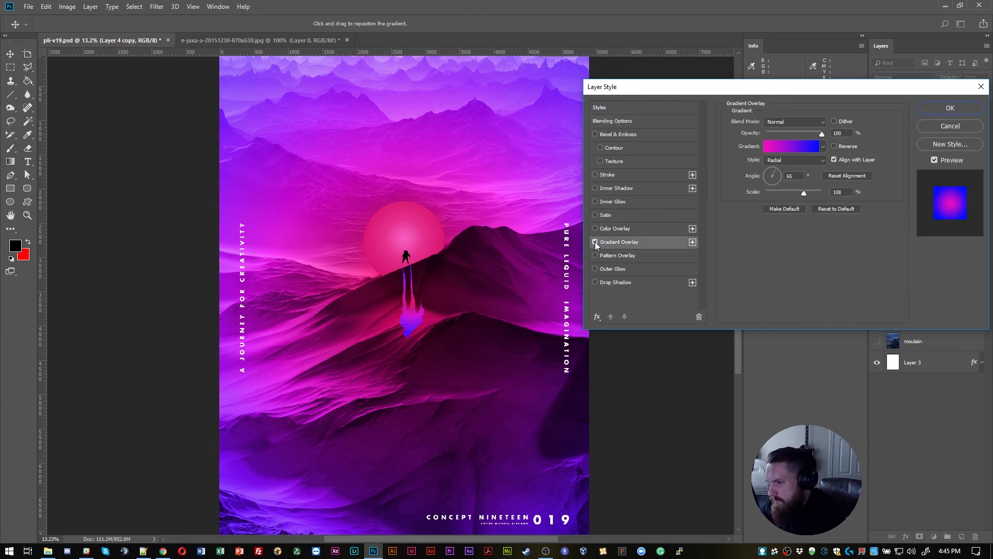
left_click(595, 243)
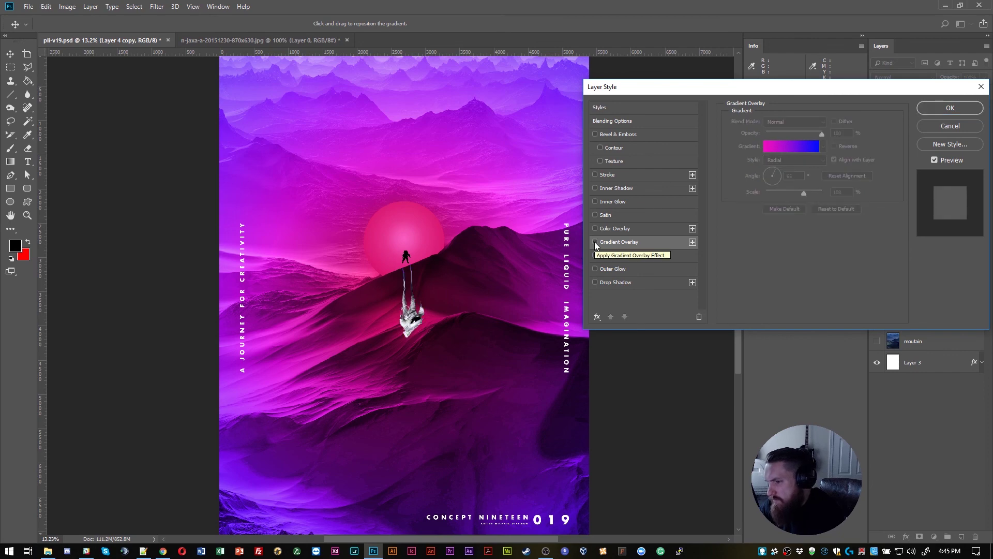
left_click(596, 243)
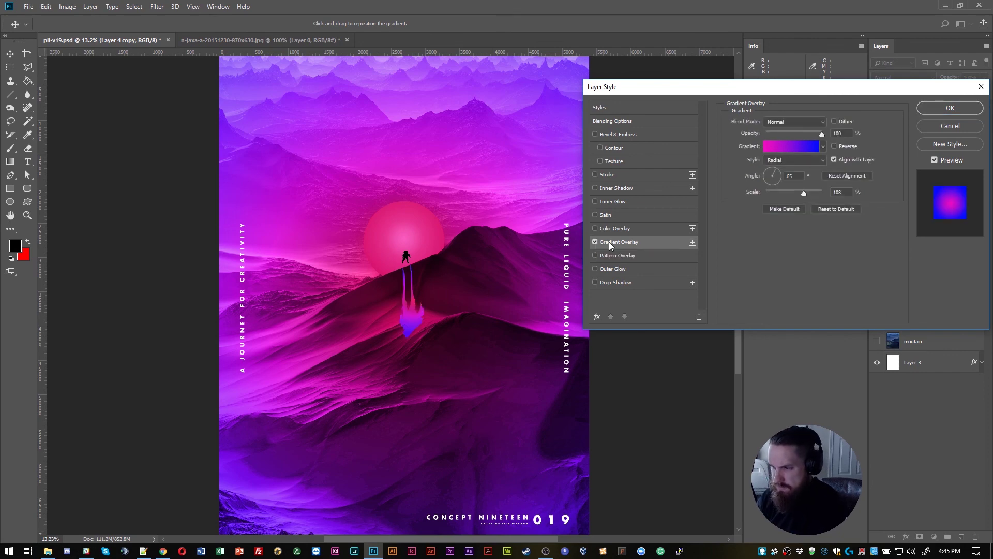
left_click(784, 147)
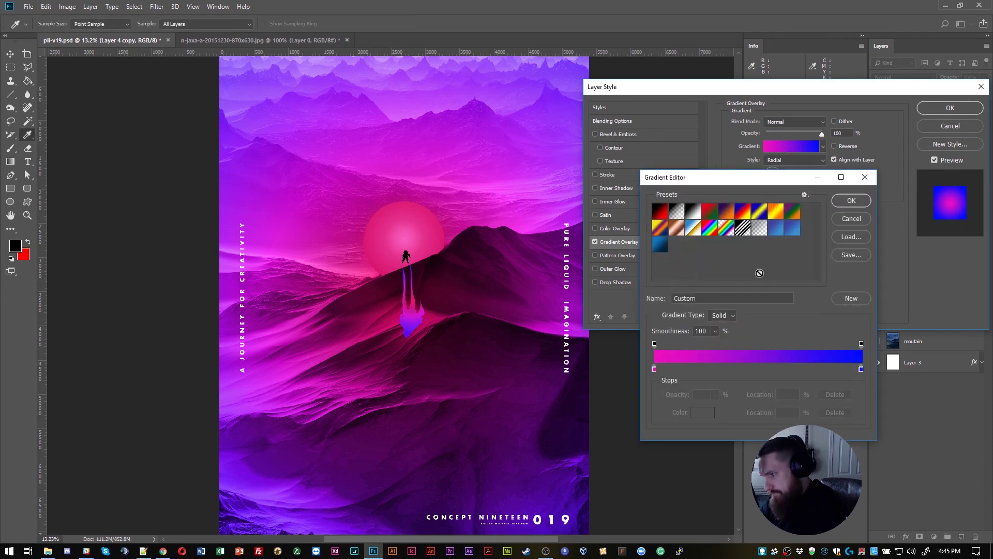
left_click(674, 215)
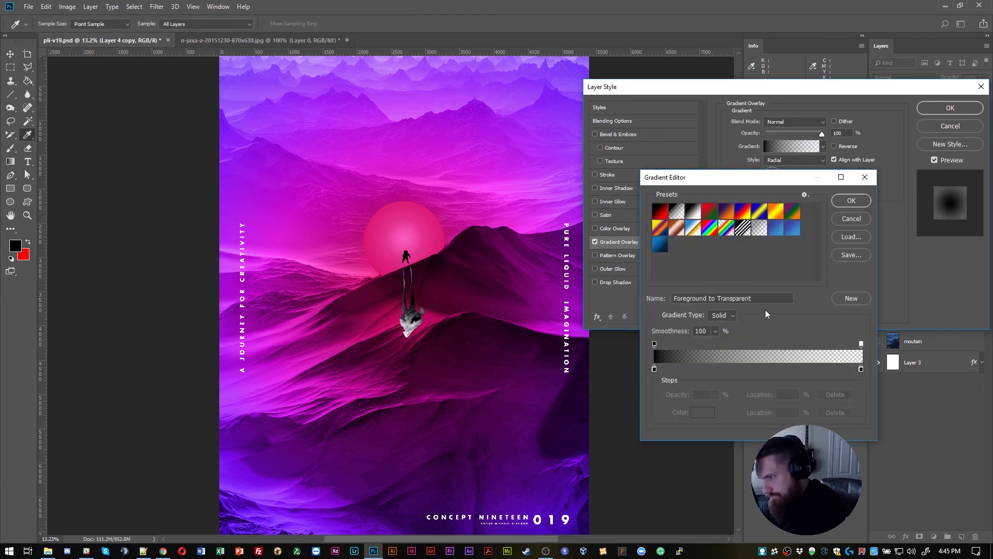
left_click(851, 202)
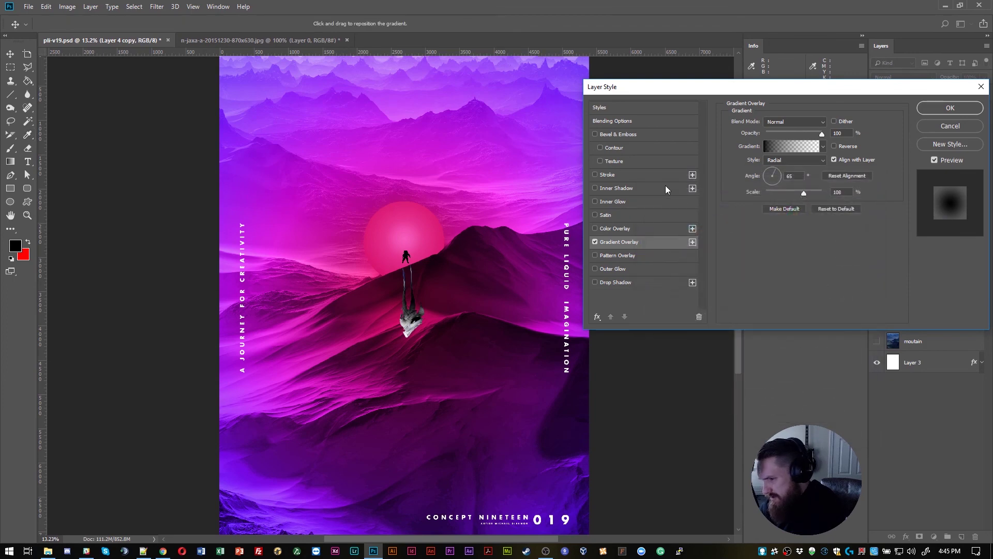
left_click(787, 148)
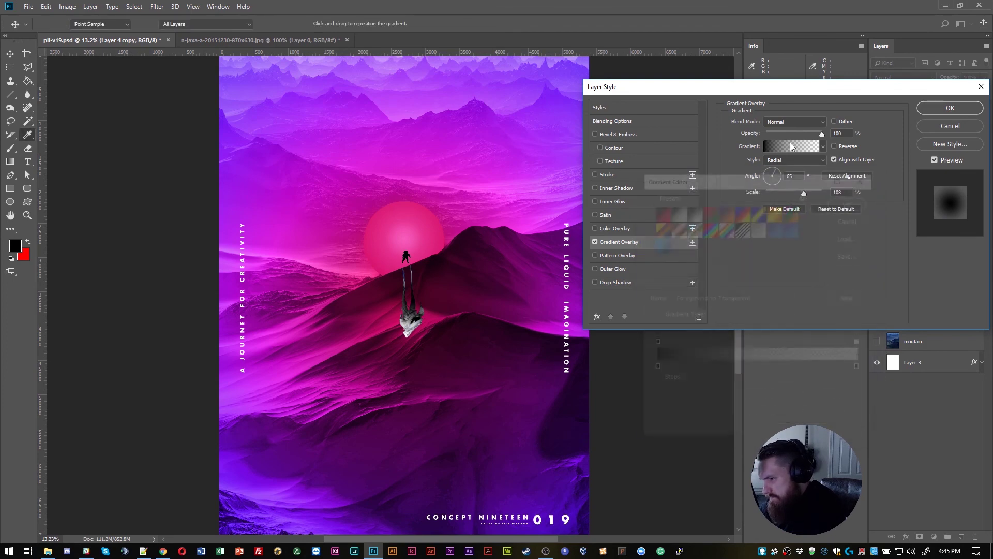
left_click(655, 369)
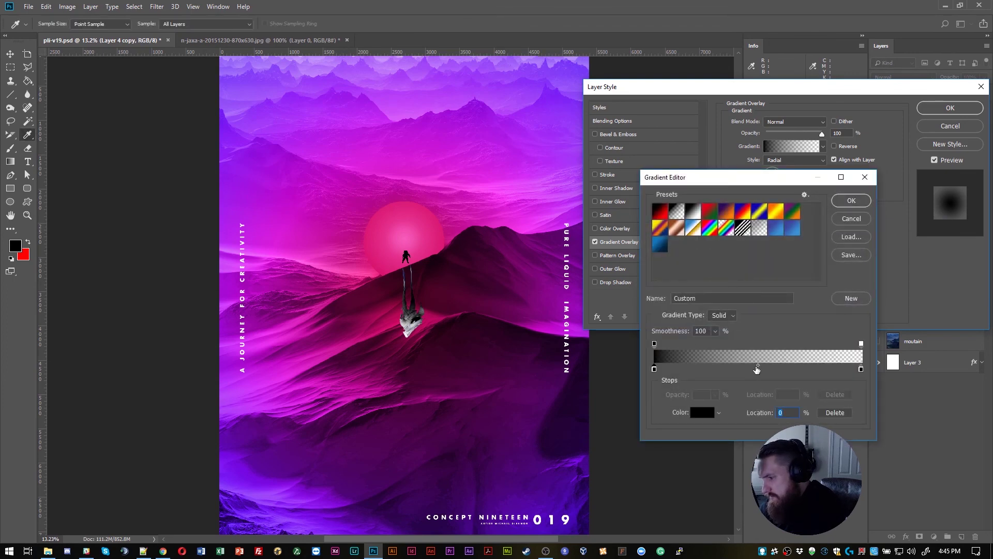
left_click_drag(758, 366, 807, 372)
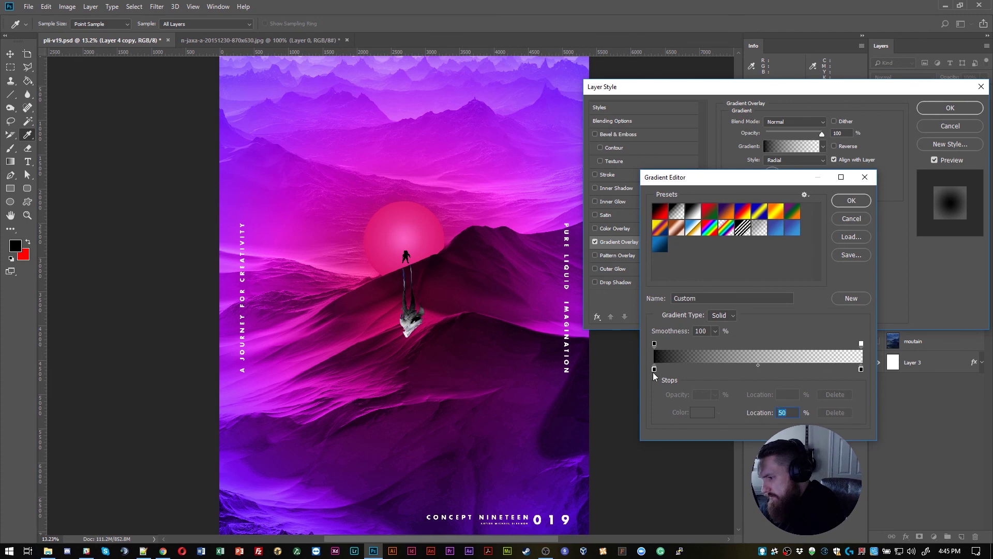
left_click_drag(655, 373, 771, 396)
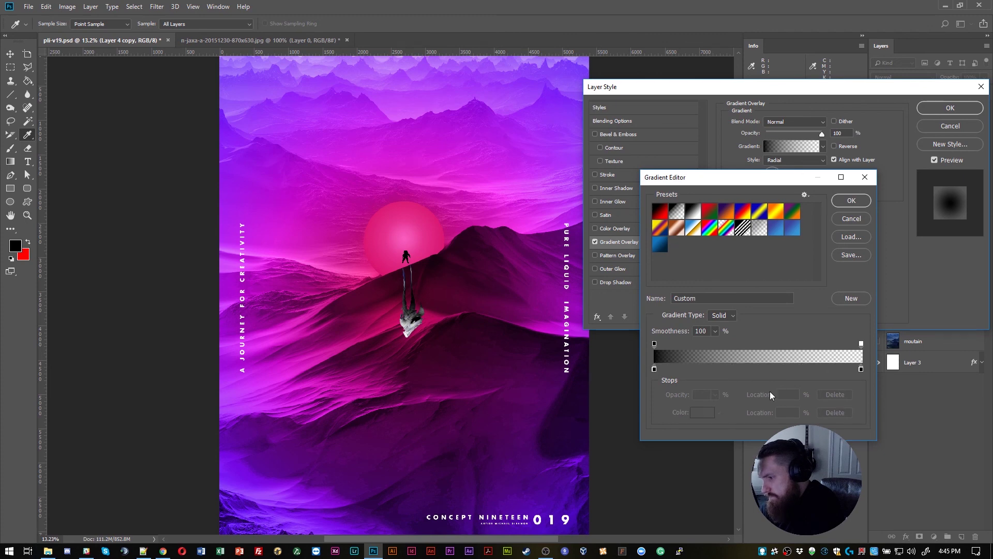
left_click(845, 219)
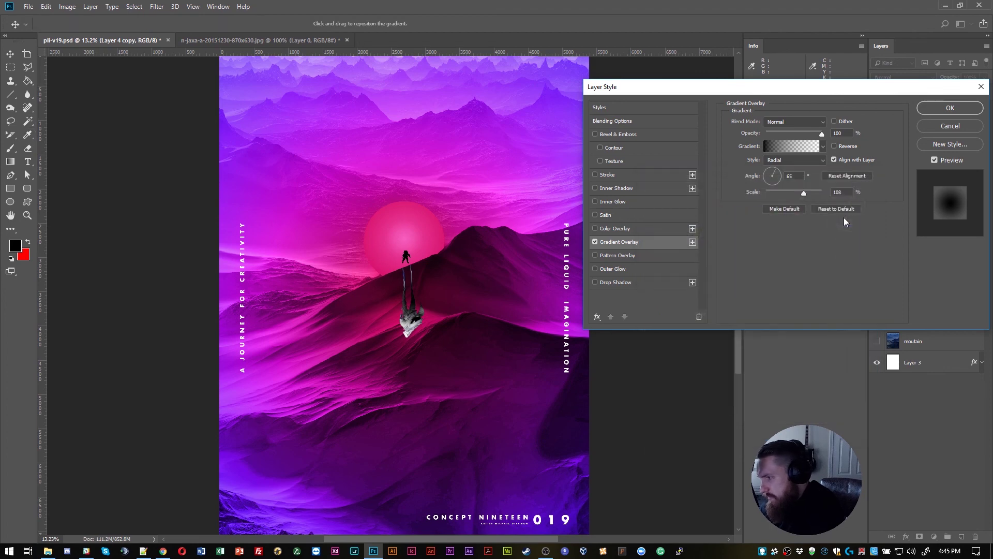
left_click(933, 127)
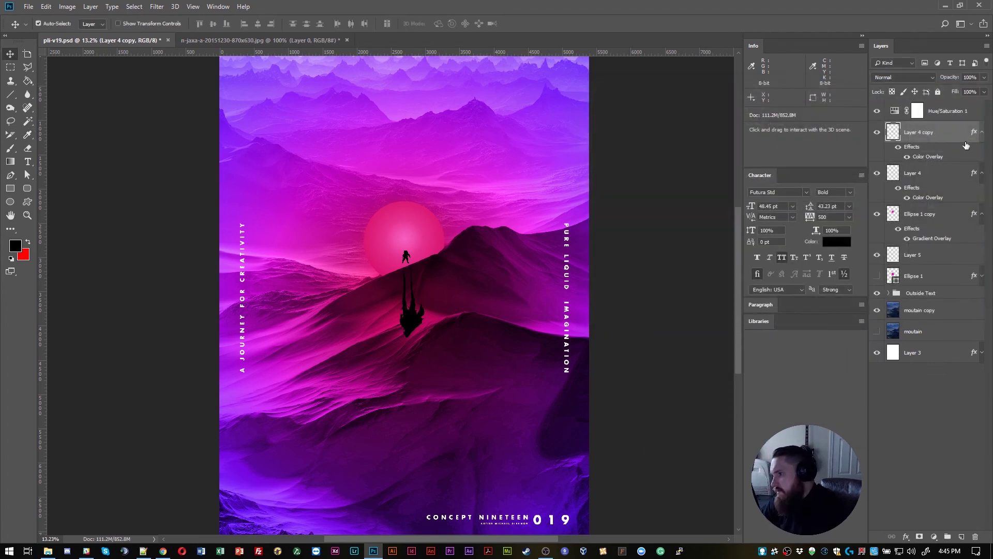
Duplicate the shadow layer and hide the original as a backup
left_click_drag(956, 138, 962, 536)
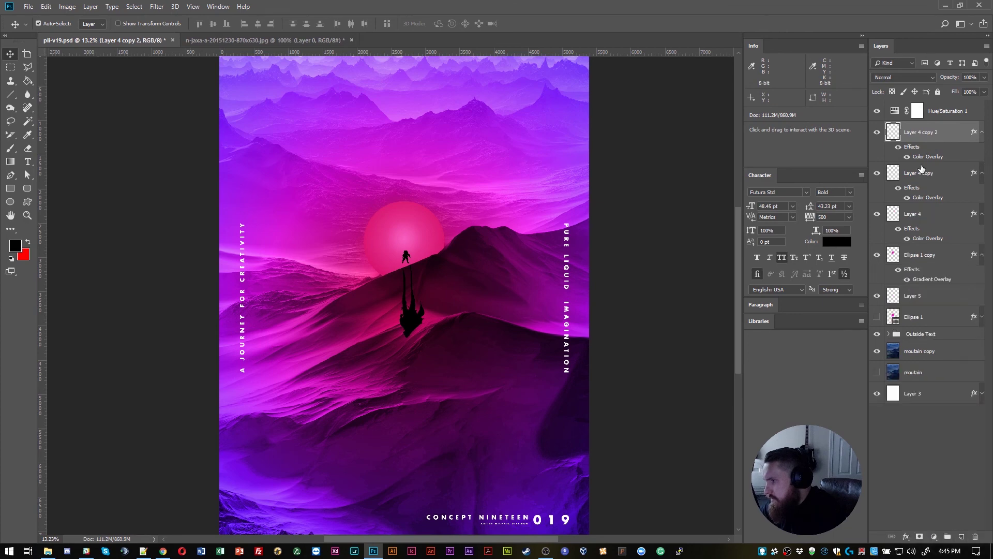
left_click(877, 173)
Collapse the effects lists of the astronaut, shadow and sun layers, deselect all layers and save the poster
left_click(982, 214)
left_click(982, 174)
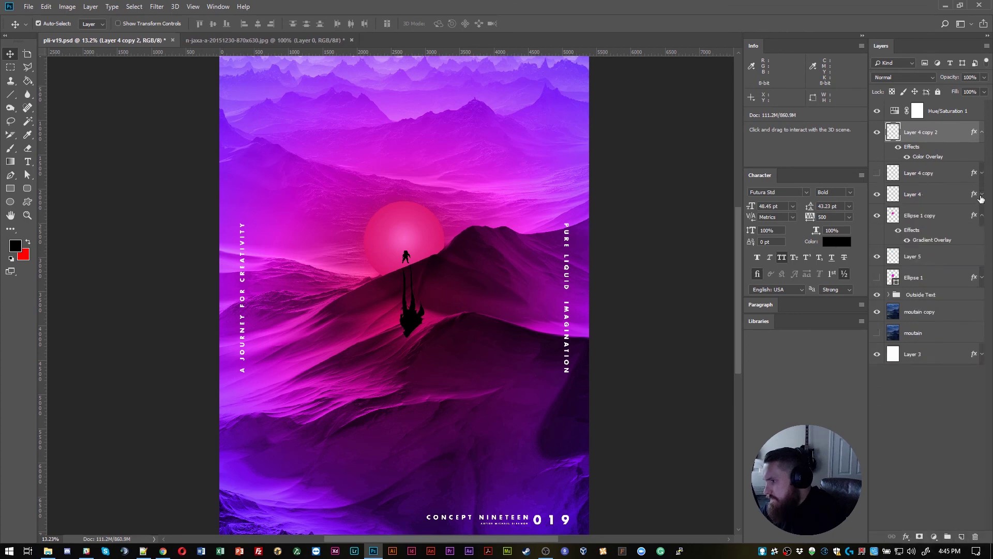
left_click(982, 215)
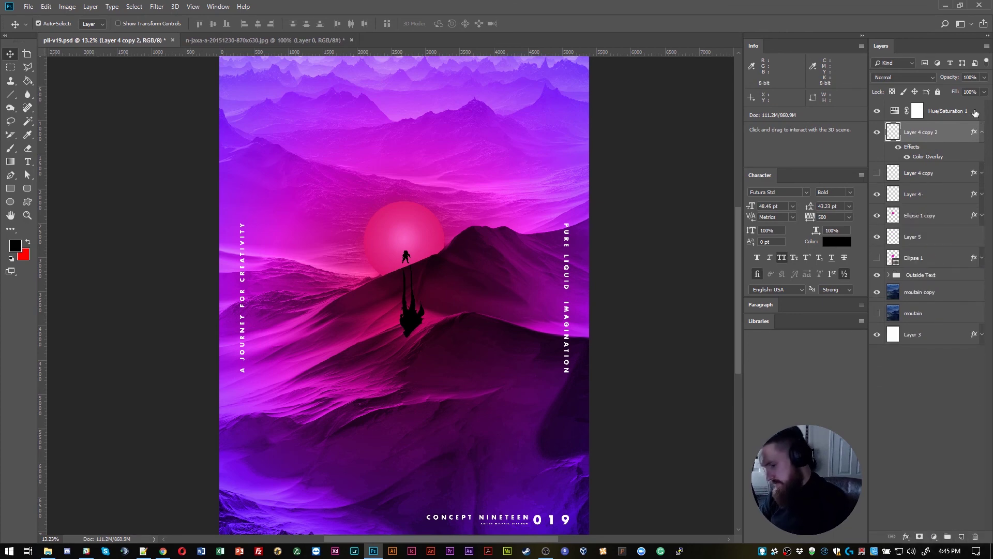
left_click(982, 133)
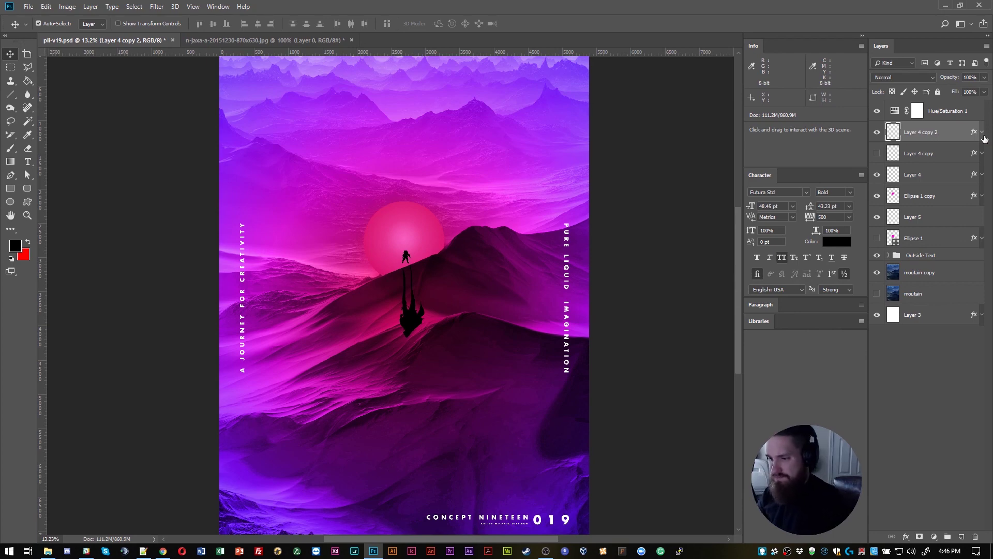
left_click(610, 300)
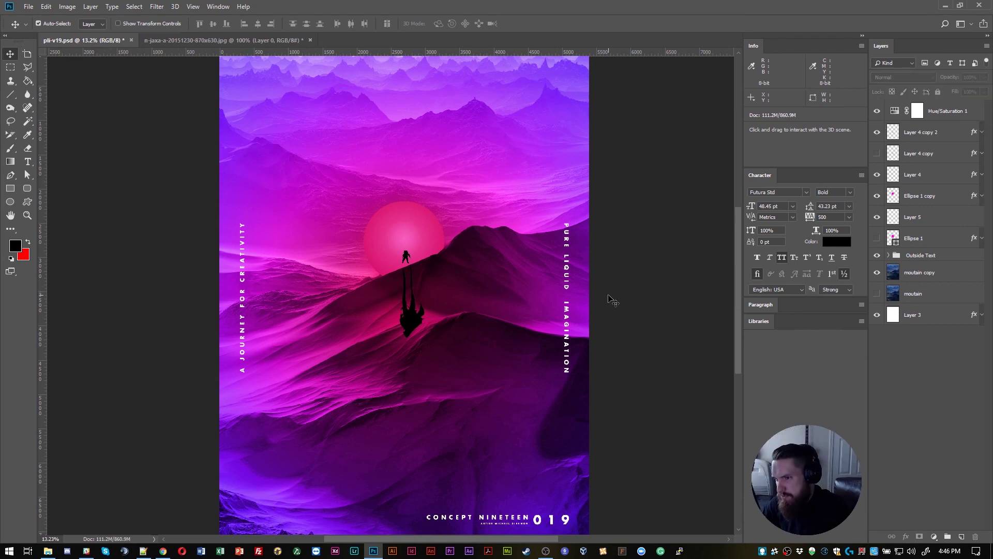
key("ctrl+s")
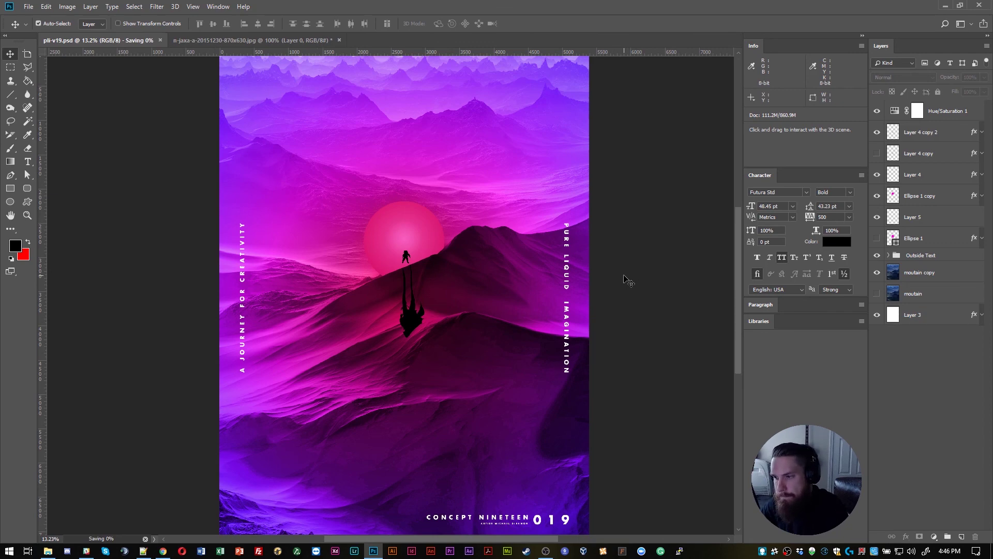
Transform the visible shadow copy so it is narrower and slightly longer, with its legs still reaching the ridge
left_click(406, 330)
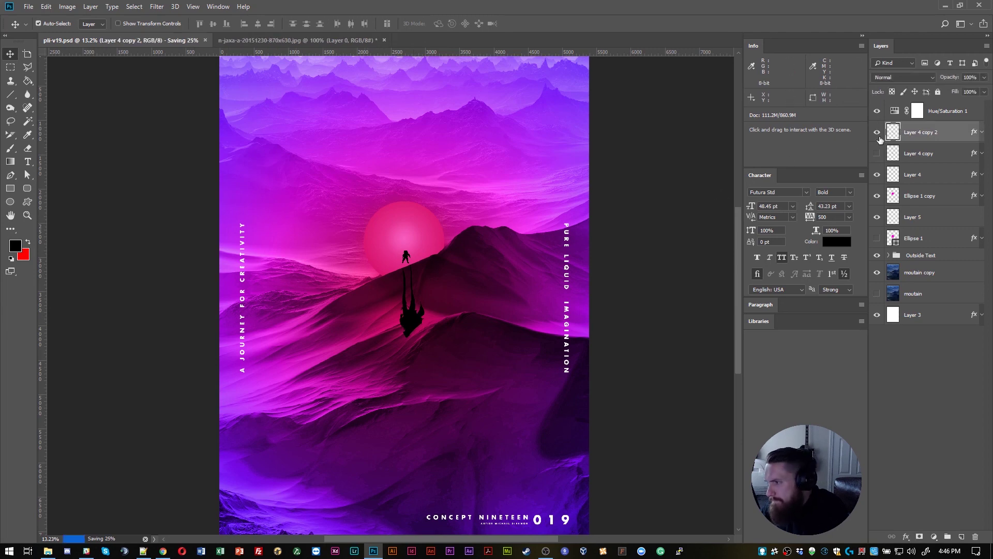
key("ctrl+t")
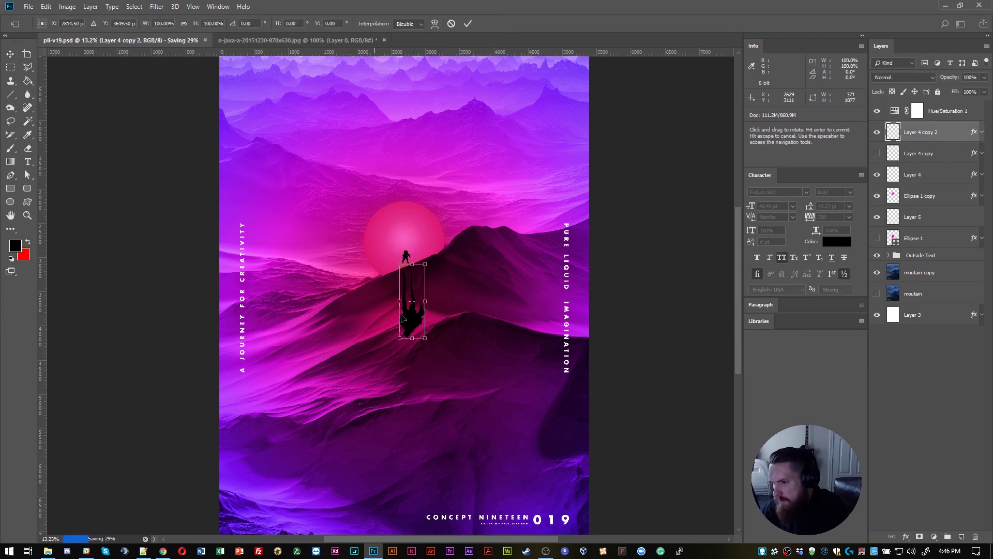
left_click_drag(422, 305, 407, 346)
key("Return")
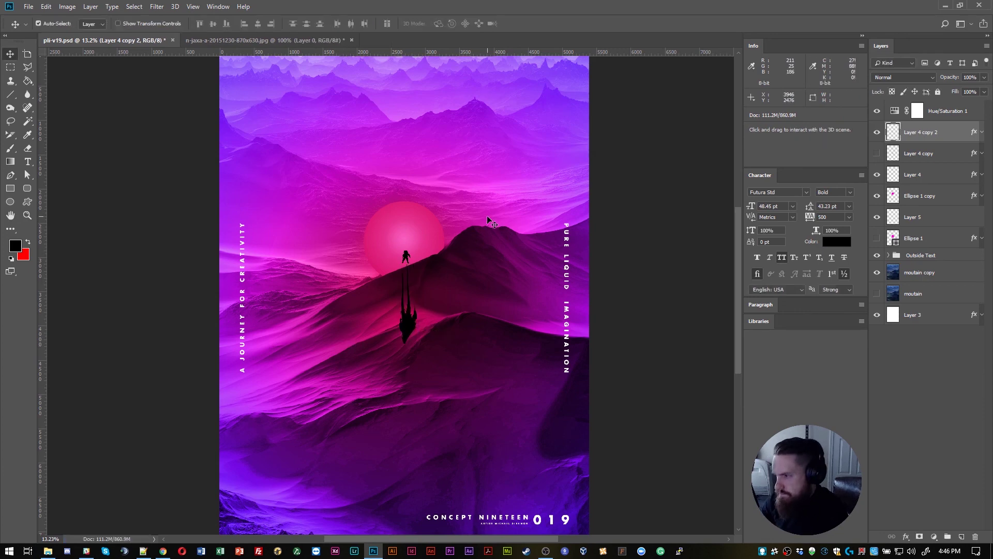
Erase the tip of the shadow leg that sticks out above the dune ridge, using a 37 px eraser
scroll(376, 241, "up", 10)
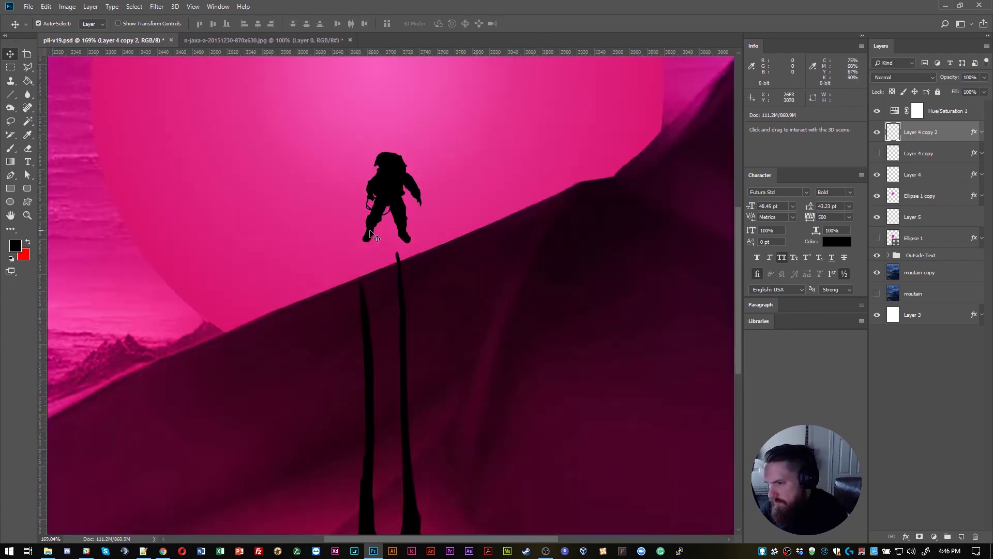
left_click(28, 148)
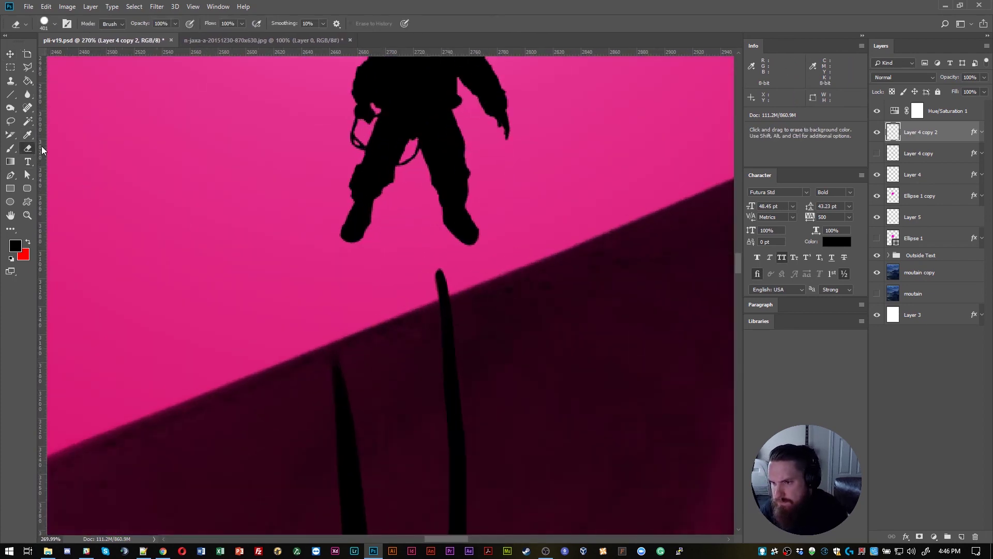
left_click(54, 23)
left_click_drag(63, 58, 70, 57)
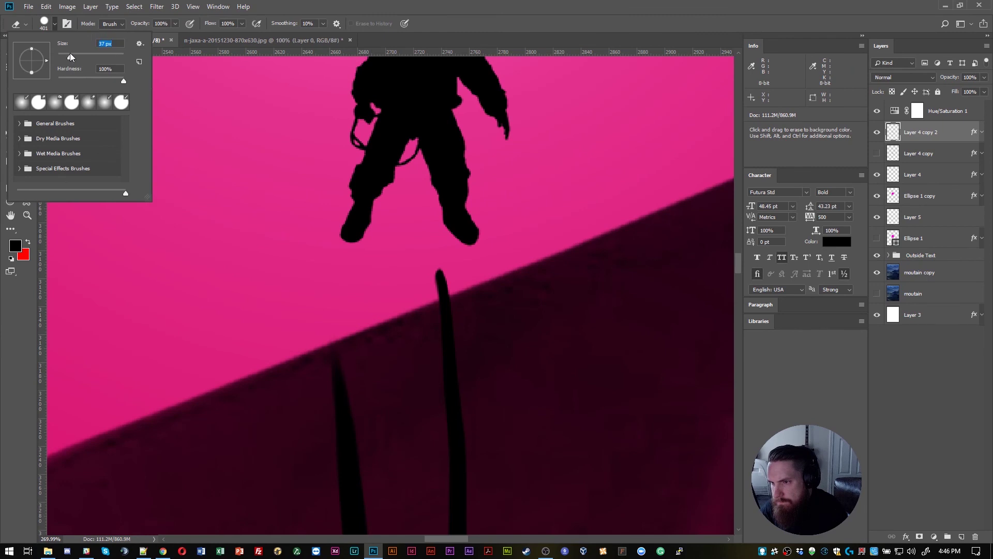
mouse_move(415, 252)
left_mouse_down()
mouse_move(431, 276)
mouse_move(382, 304)
mouse_move(312, 321)
left_mouse_up()
Set the eraser to a very large soft brush, 1457 px with 0% hardness, for fading the shadow, and view the whole poster
scroll(311, 315, "down", 10)
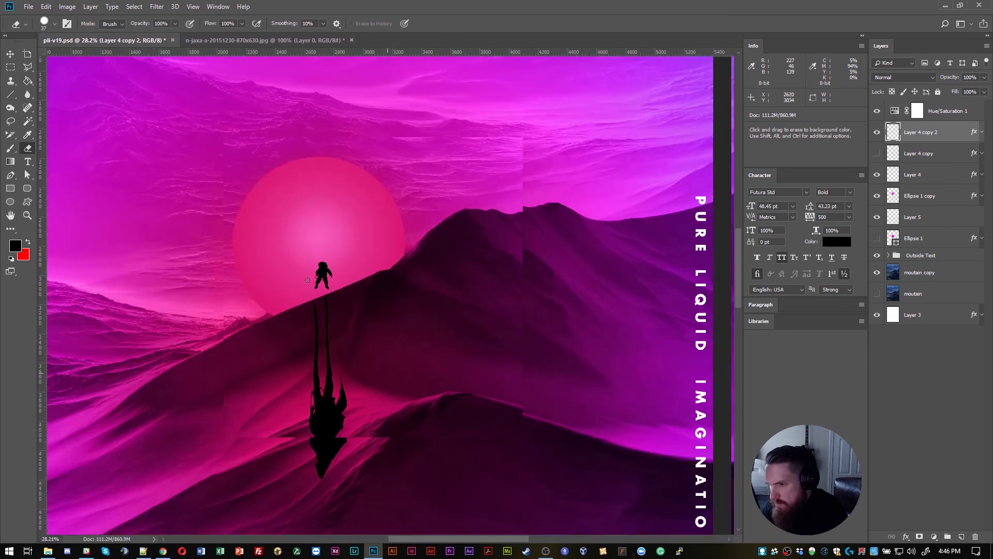
scroll(292, 288, "up", 1)
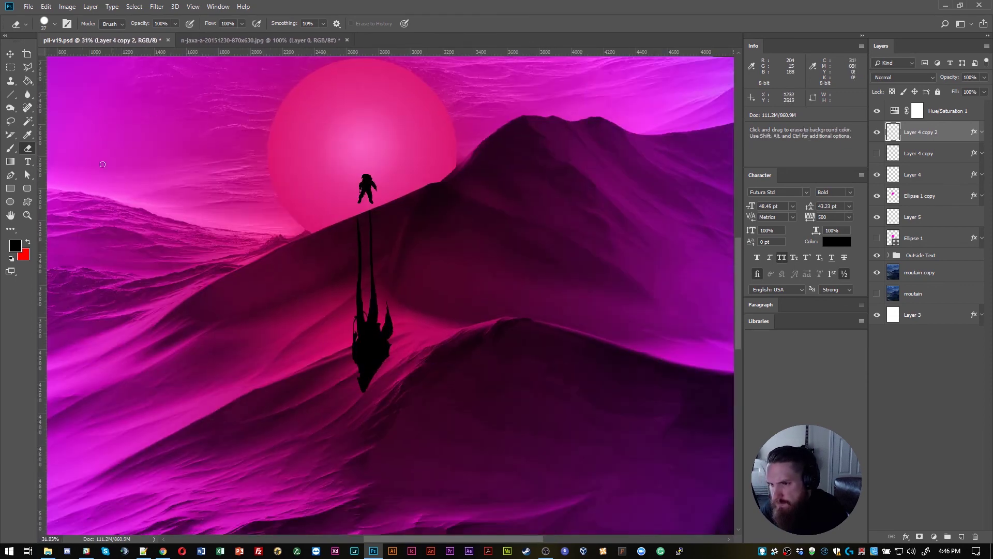
left_click(49, 25)
left_click(104, 54)
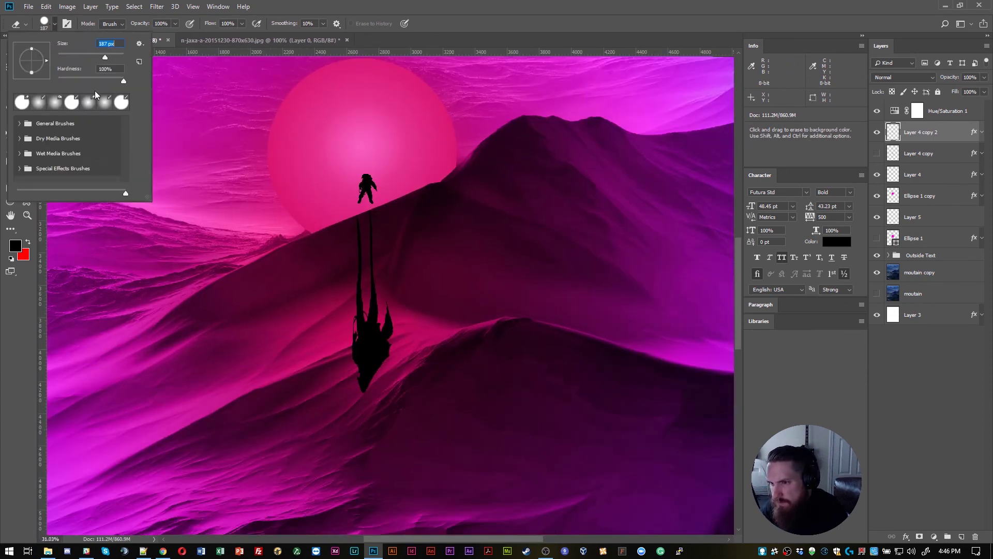
left_click_drag(87, 77, 55, 79)
left_click(115, 55)
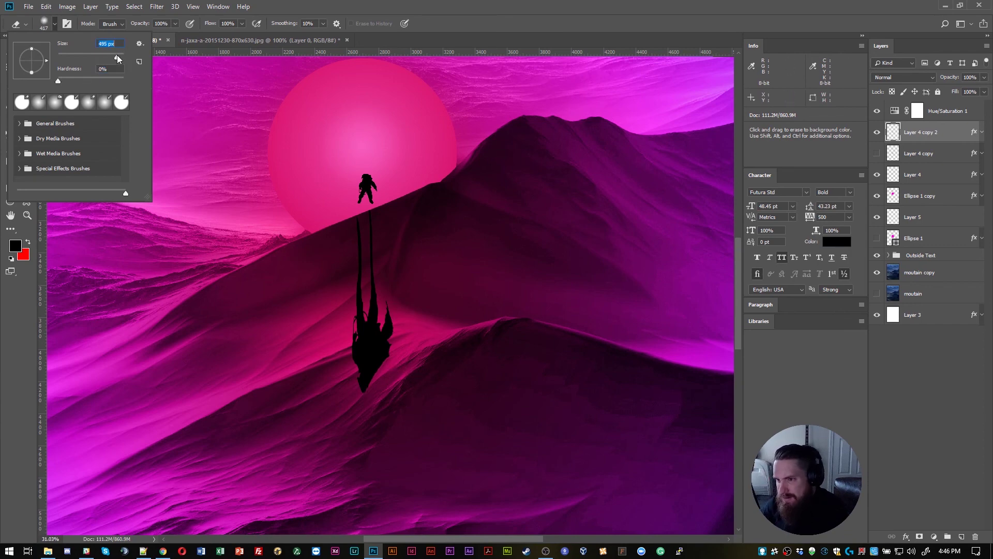
left_click(119, 55)
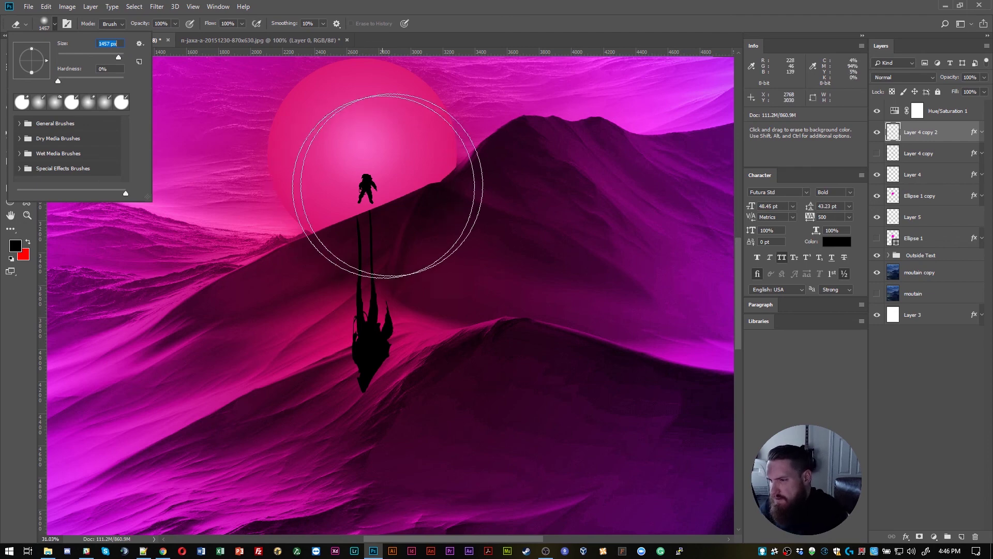
left_click(516, 185)
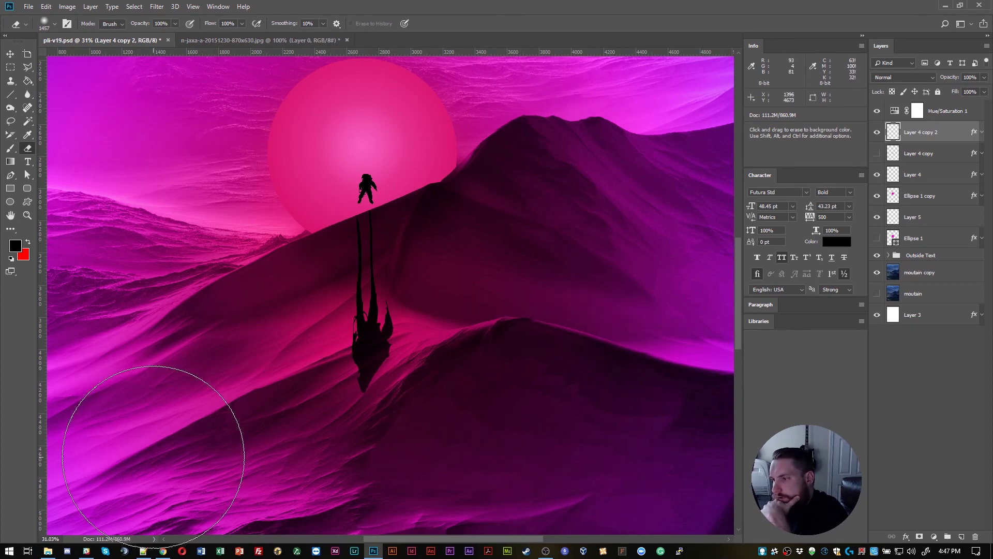
key("ctrl+0")
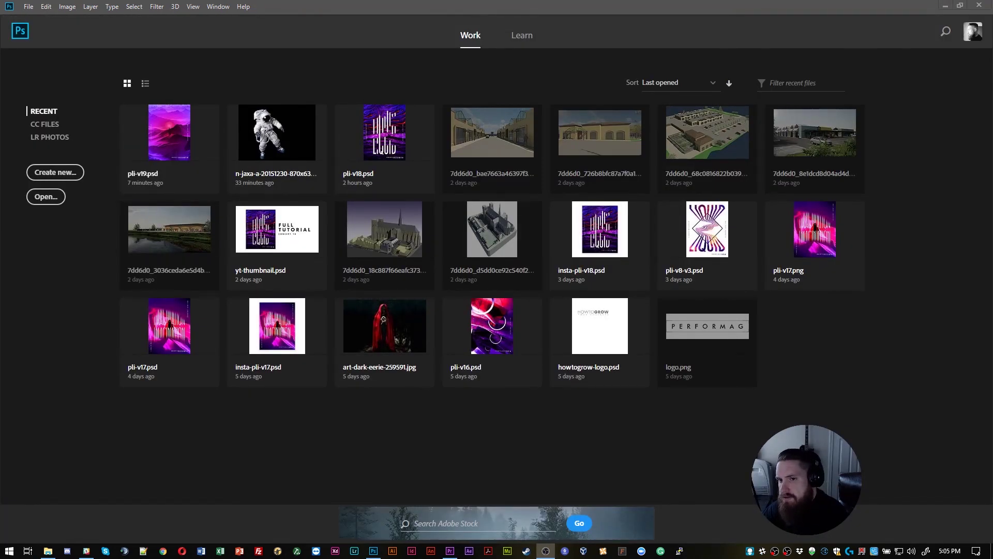
Reopen the recent poster file pli-v19.psd and show the whole poster
left_click(90, 341)
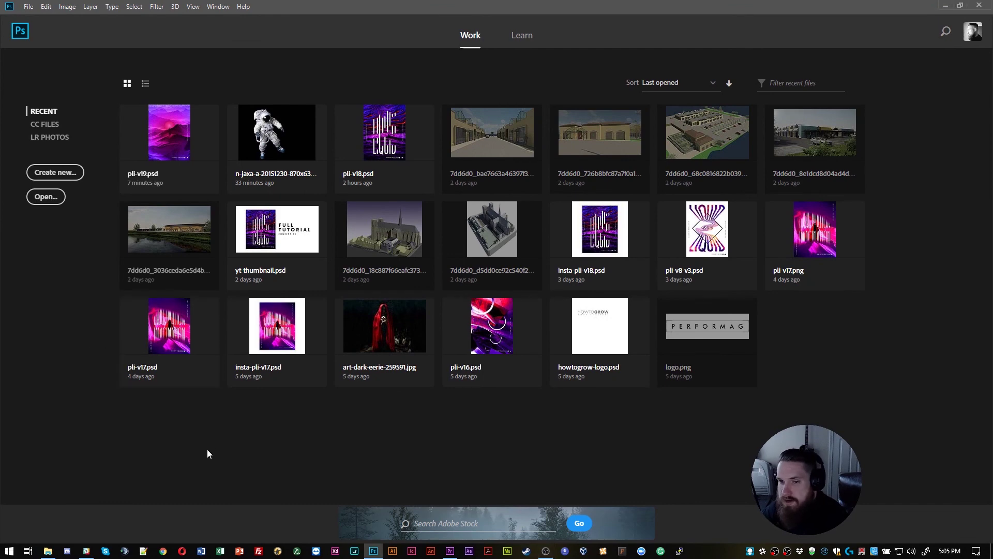
left_click(159, 156)
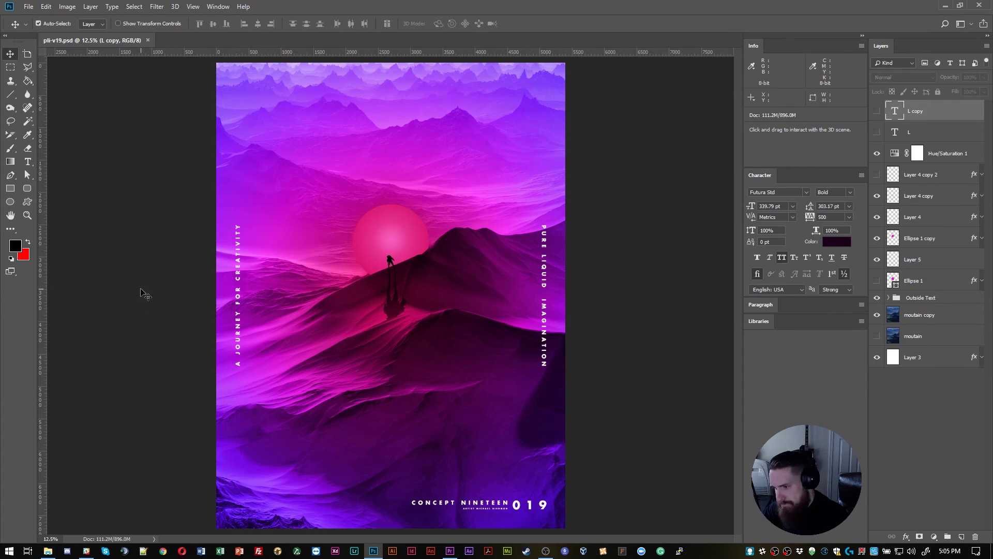
scroll(145, 295, "down", 1)
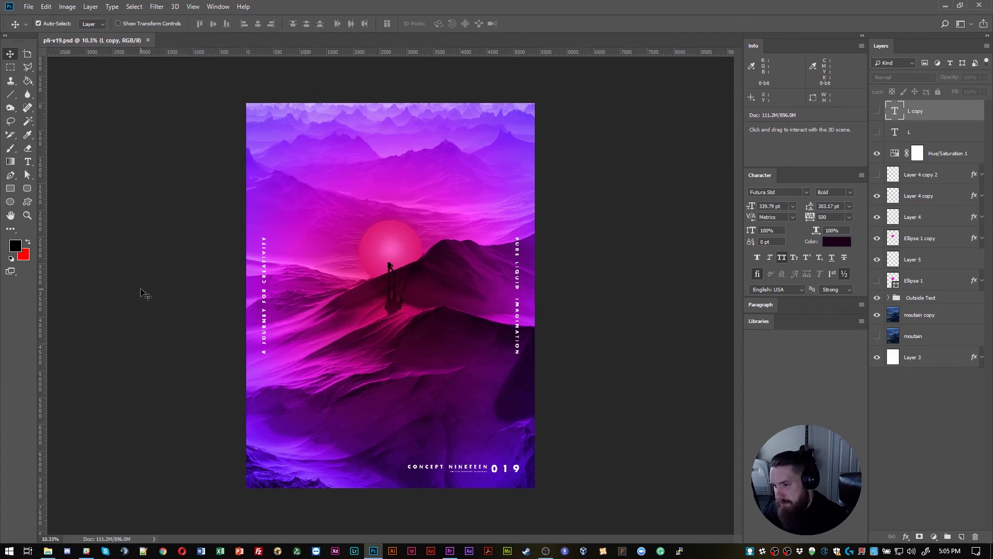